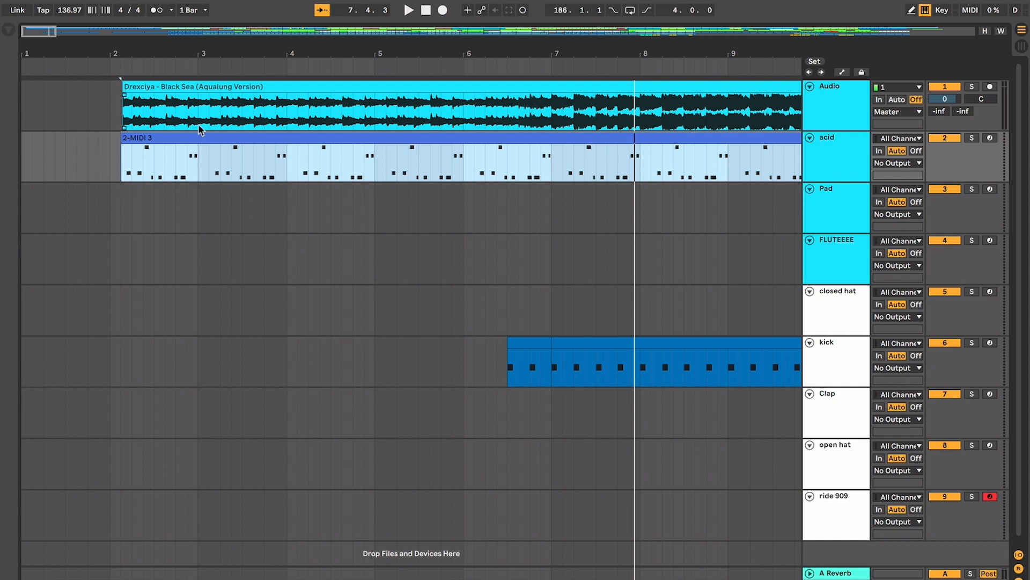
Play the opening of the Black Sea track and select the first few notes of the acid clip at 2.1.3.
{"action": "key", "text": "space"}
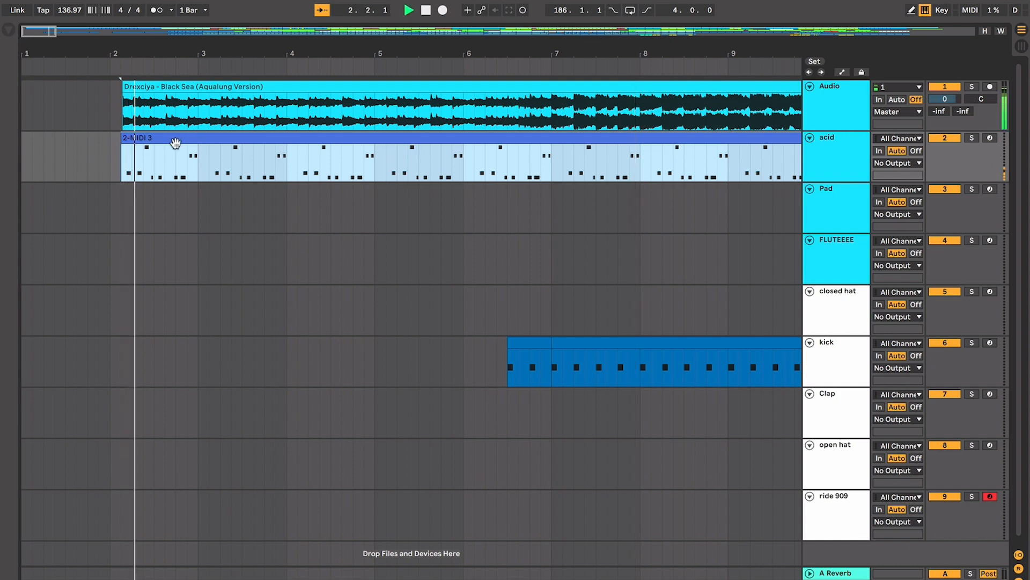
{"action": "key", "text": "space"}
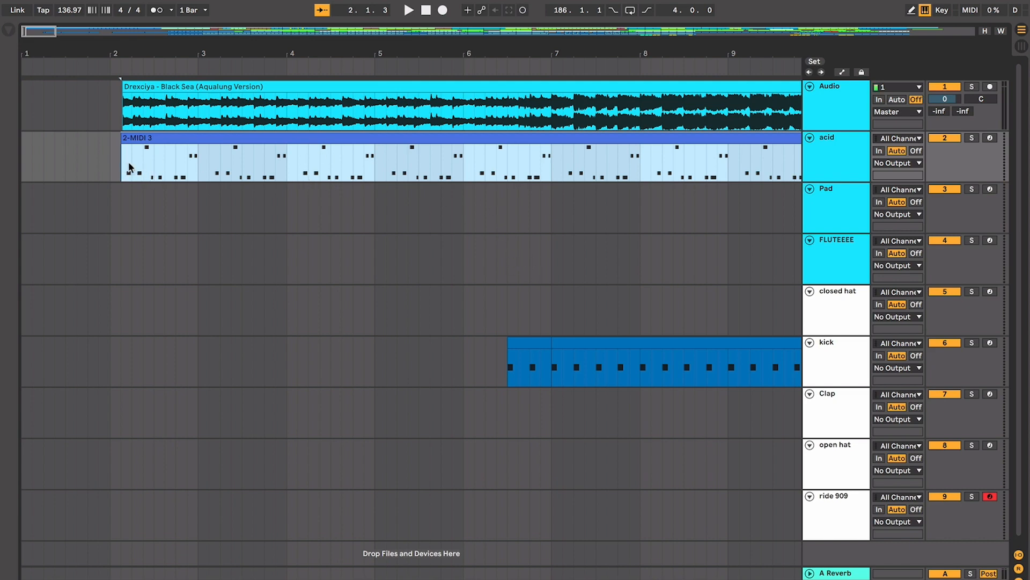
{"action": "left_click_drag", "start_coordinate": [123, 164], "coordinate": [137, 164]}
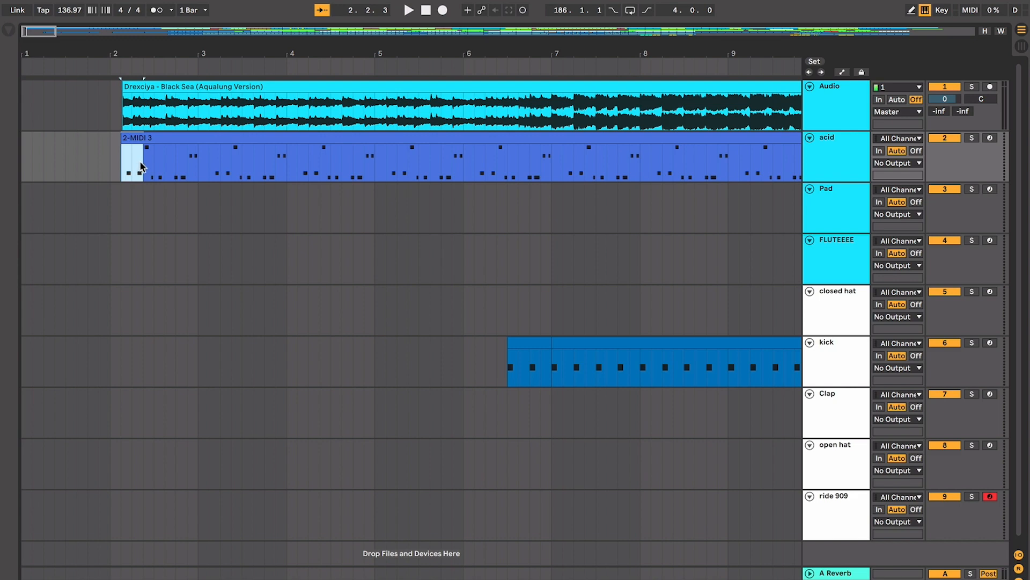
{"action": "key", "text": "space"}
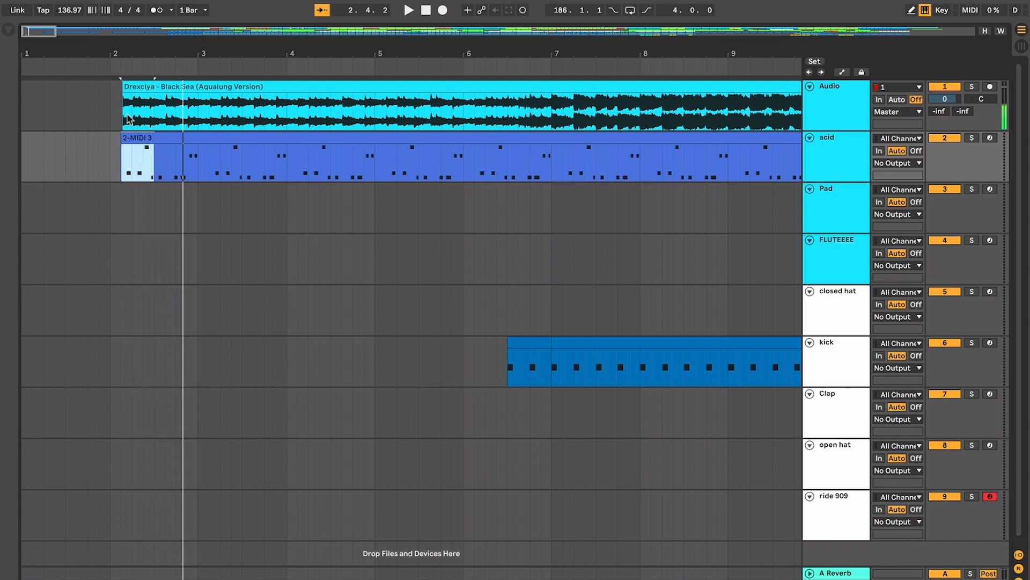
{"action": "key", "text": "space"}
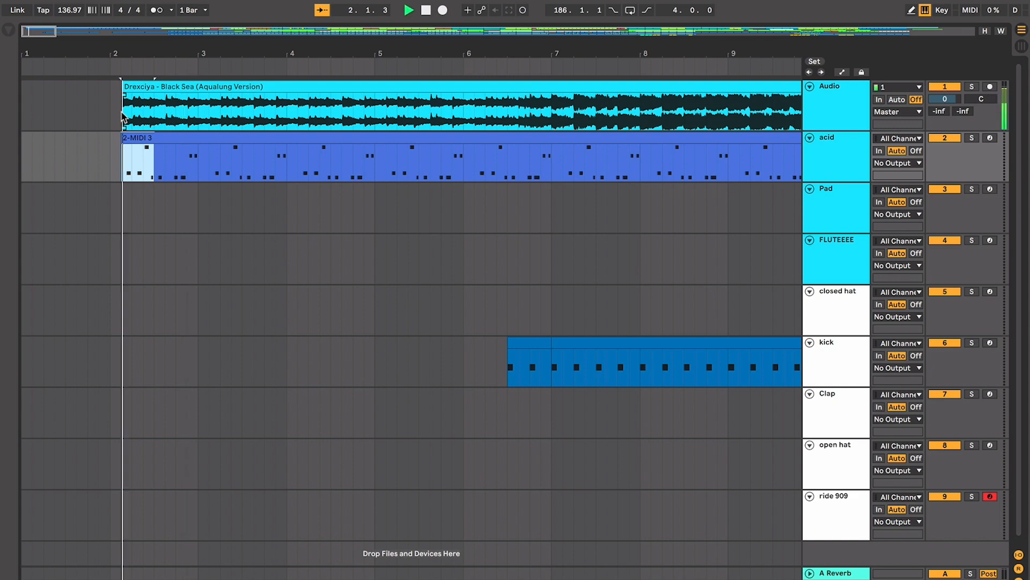
{"action": "key", "text": "space"}
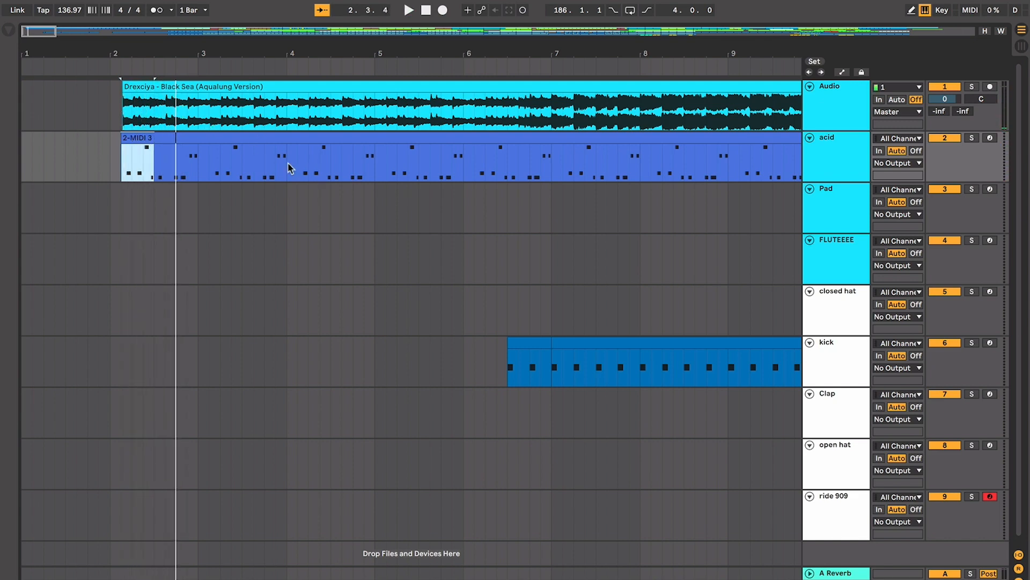
Locate the audio clip's start and position 6.3.1 on the acid track, and play the intro from the acid clip's start.
{"action": "left_click", "coordinate": [124, 99]}
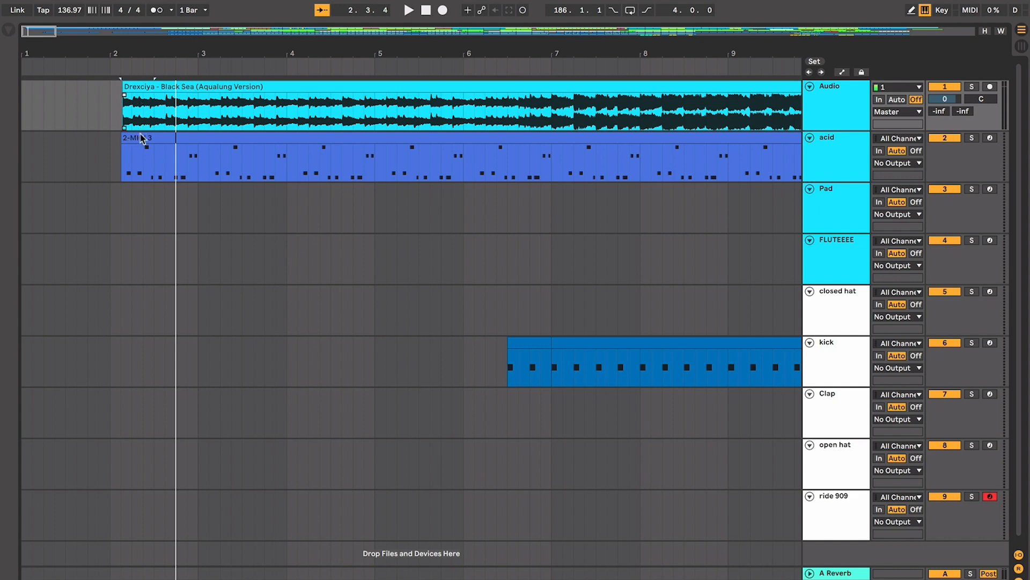
{"action": "left_click", "coordinate": [505, 161]}
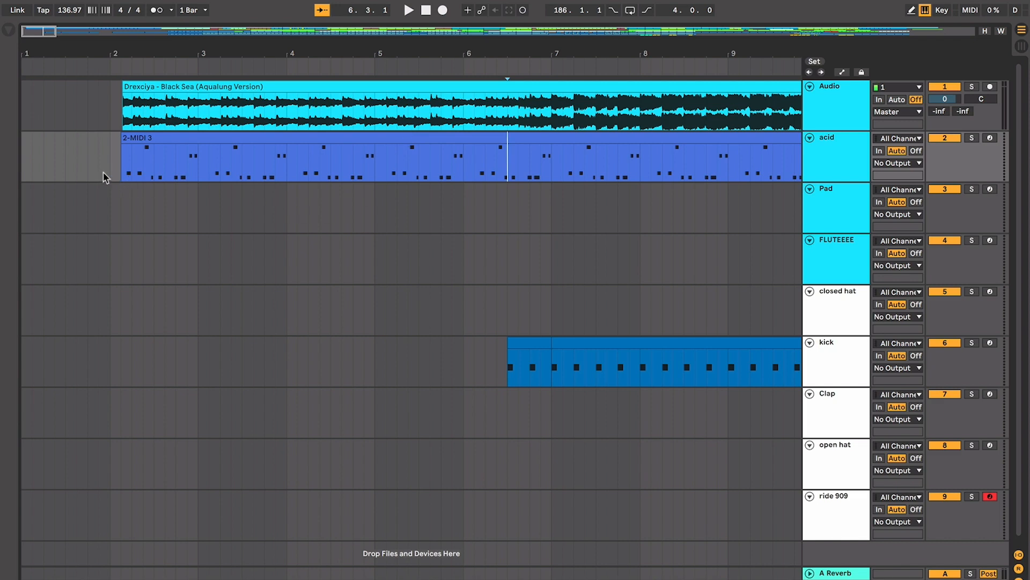
{"action": "left_click", "coordinate": [165, 139]}
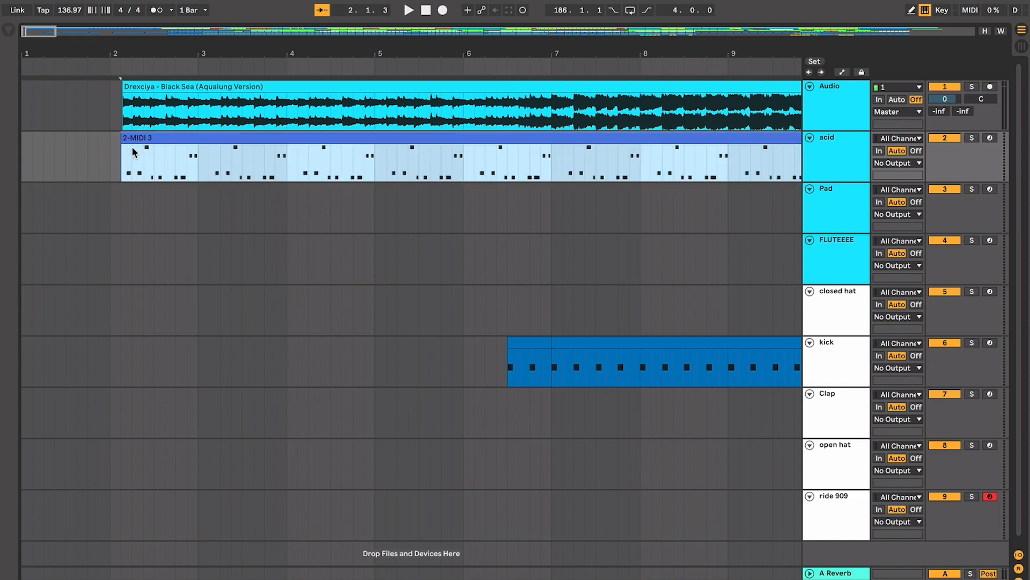
{"action": "key", "text": "space"}
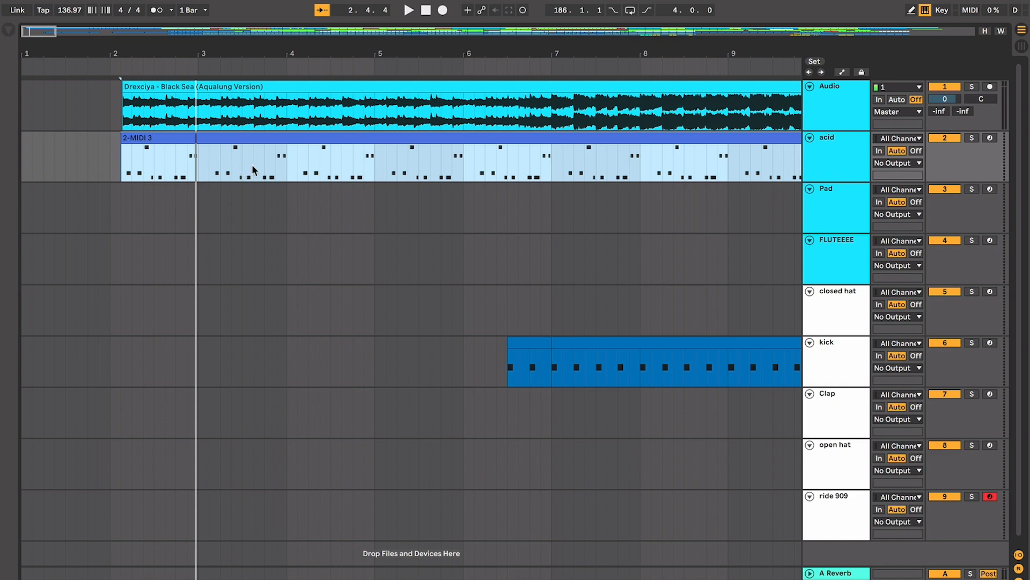
Inspect the kick clips starting at 6.3.1 and 7.1.1, and replay the intro from the acid clip's start with a closer timeline view.
{"action": "left_click", "coordinate": [520, 340]}
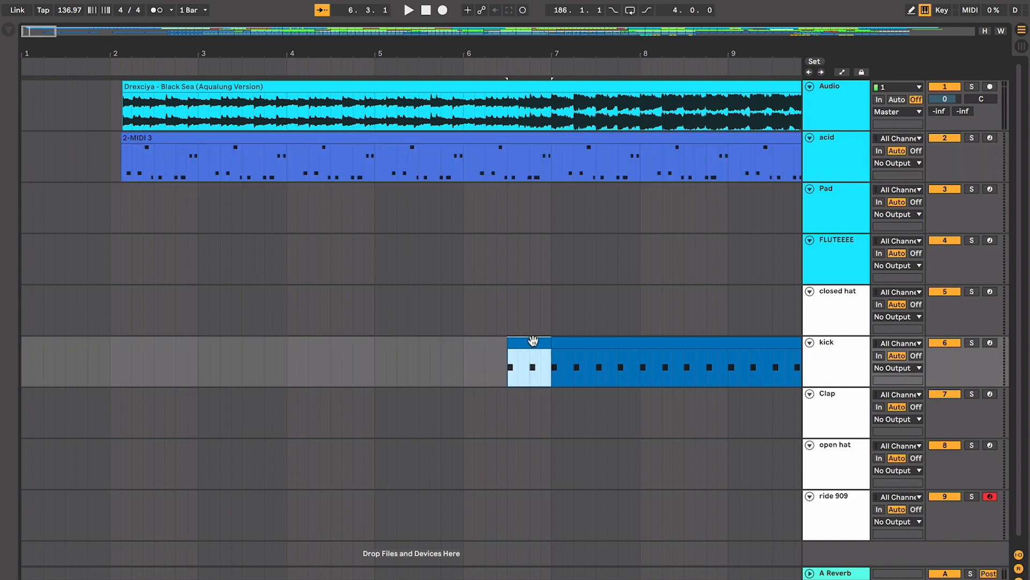
{"action": "left_click", "coordinate": [573, 347]}
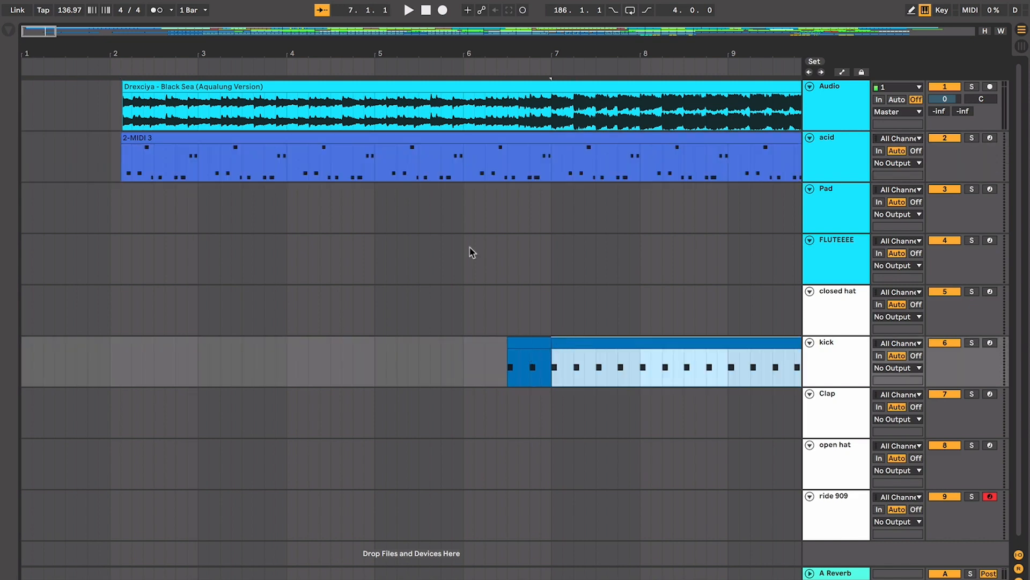
{"action": "left_click", "coordinate": [344, 138]}
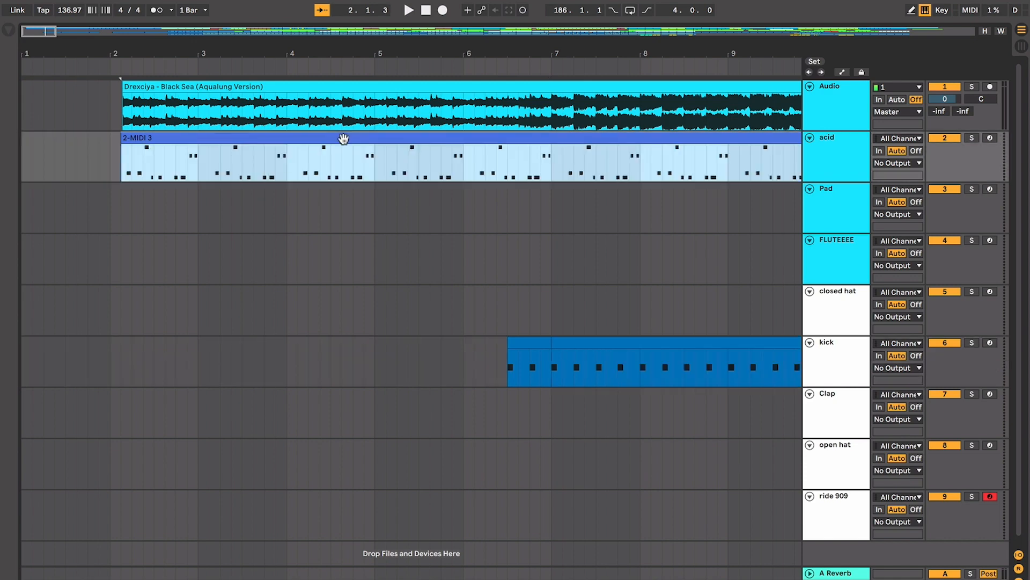
{"action": "key", "text": "space"}
{"action": "key", "text": "plus"}
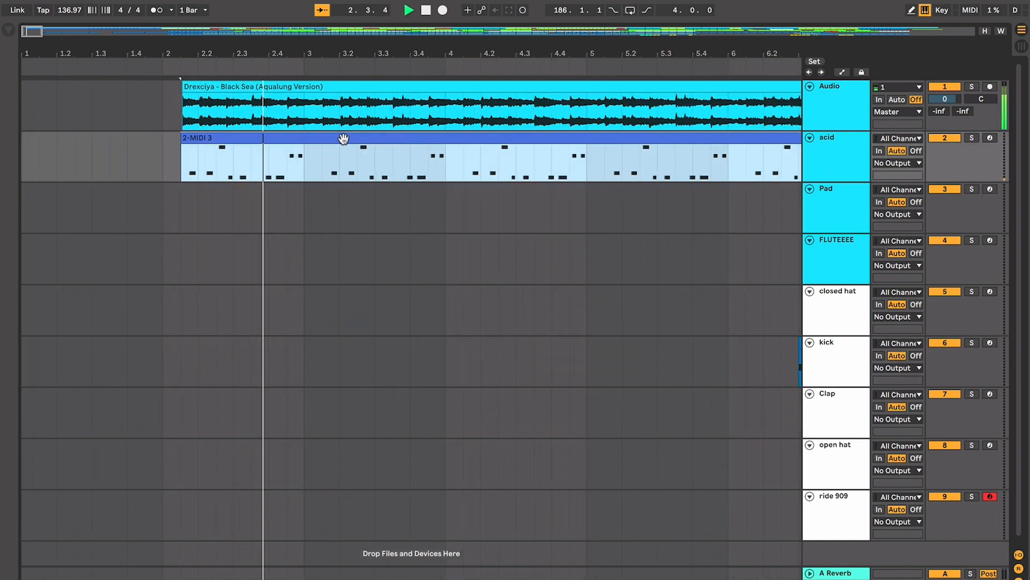
{"action": "key", "text": "plus"}
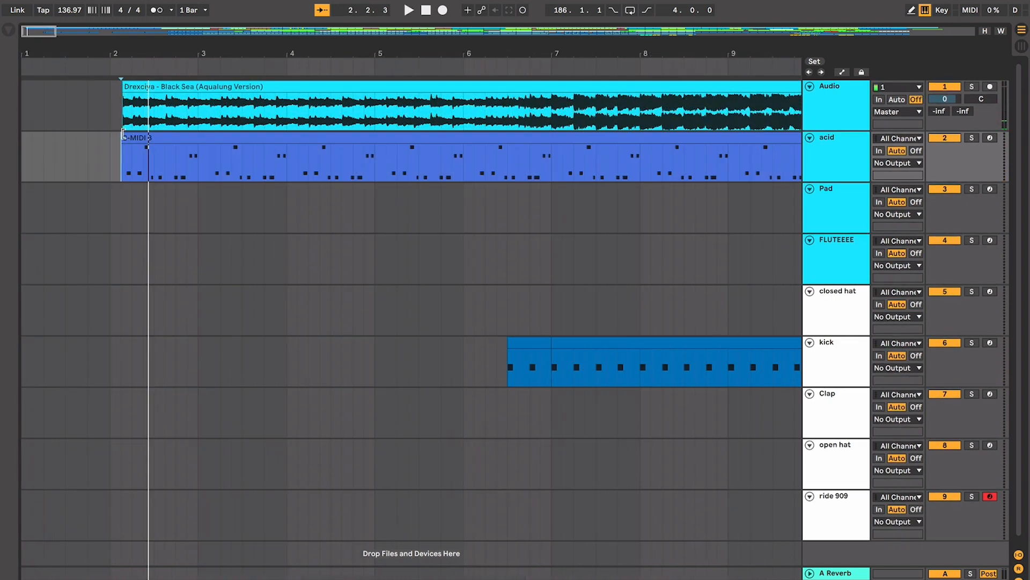
Audition the passage around bar 7 and select the empty stretch of the acid clip between 7.1.1 and its next note.
{"action": "left_click", "coordinate": [549, 168]}
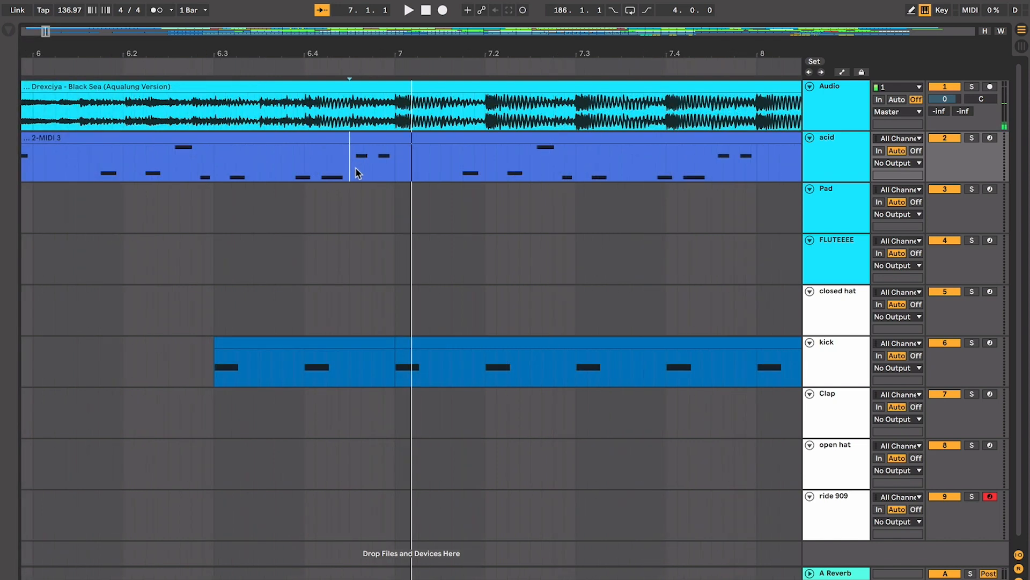
{"action": "key", "text": "space"}
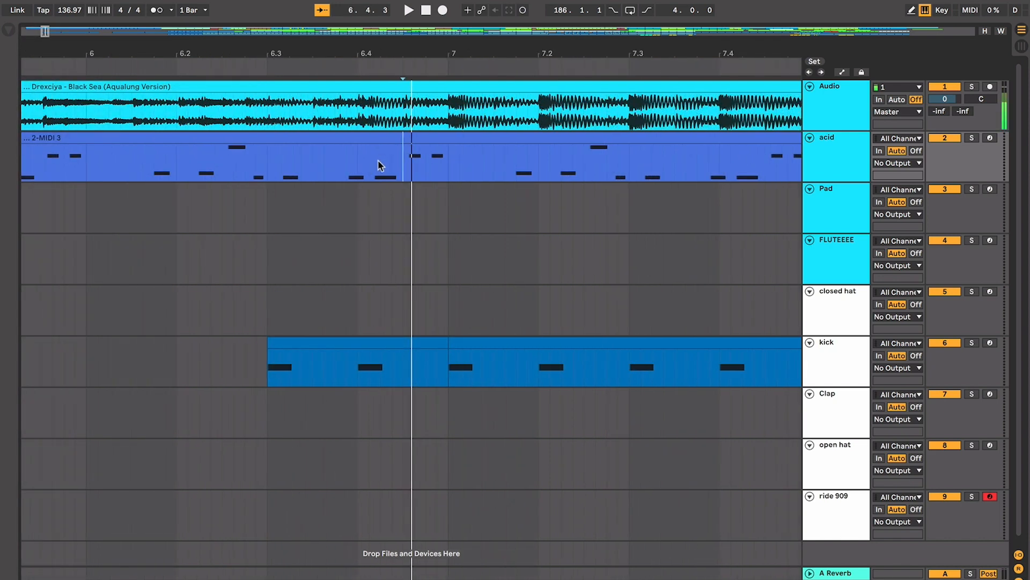
{"action": "key", "text": "space"}
{"action": "left_click", "coordinate": [373, 166]}
{"action": "left_click_drag", "start_coordinate": [381, 164], "coordinate": [458, 166]}
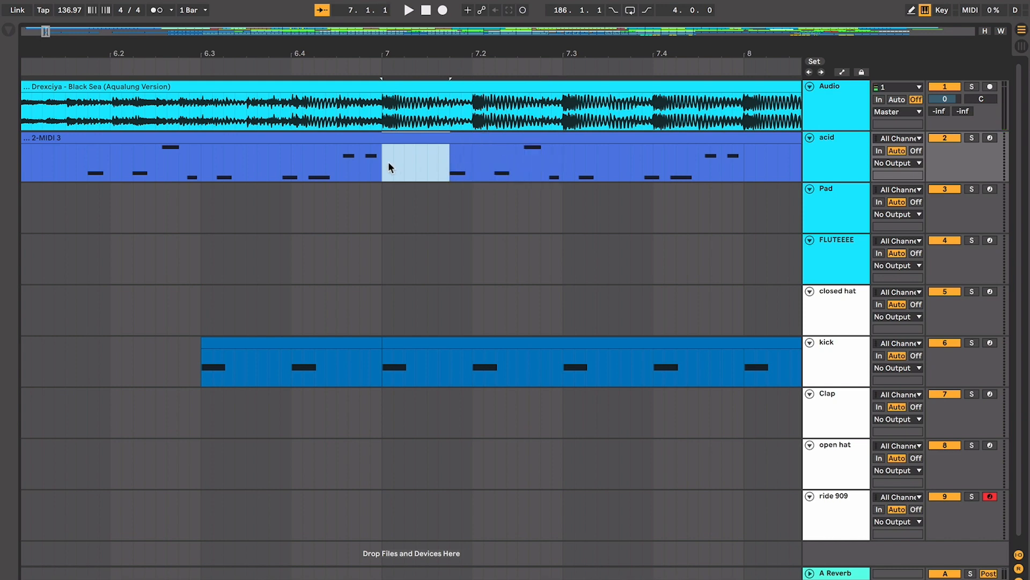
{"action": "left_click_drag", "start_coordinate": [391, 162], "coordinate": [378, 163]}
{"action": "key", "text": "minus"}
{"action": "key", "text": "space"}
{"action": "key", "text": "space"}
{"action": "key", "text": "space"}
Compare the acid clip's opening at 2.1.3 with the passage at 7.1.1 by playing a short excerpt of each.
{"action": "scroll", "coordinate": [379, 163], "scroll_direction": "left", "scroll_amount": 15}
{"action": "scroll", "coordinate": [378, 162], "scroll_direction": "left", "scroll_amount": 2}
{"action": "left_click", "coordinate": [190, 139]}
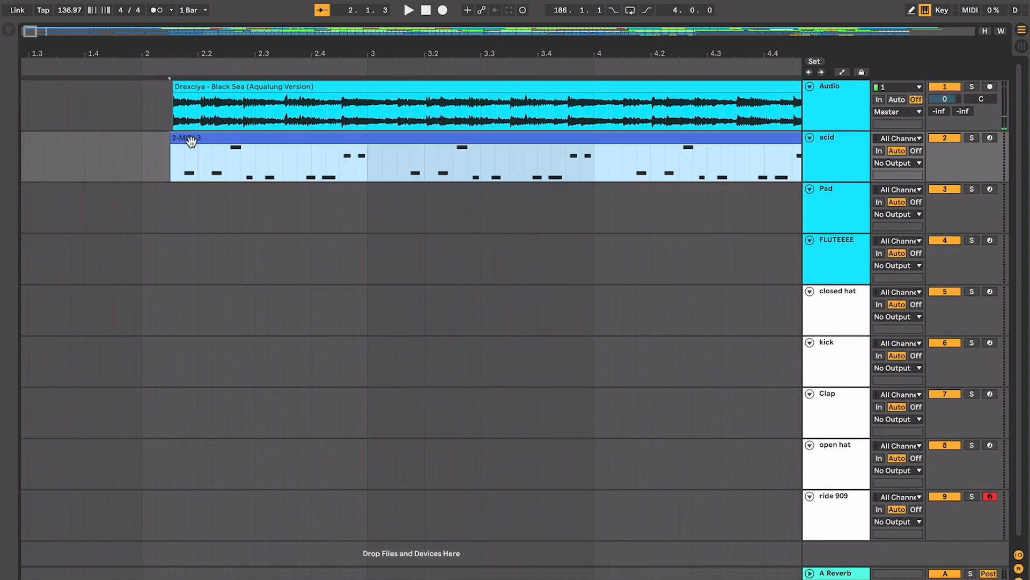
{"action": "key", "text": "space"}
{"action": "key", "text": "space"}
{"action": "scroll", "coordinate": [285, 142], "scroll_direction": "right", "scroll_amount": 8}
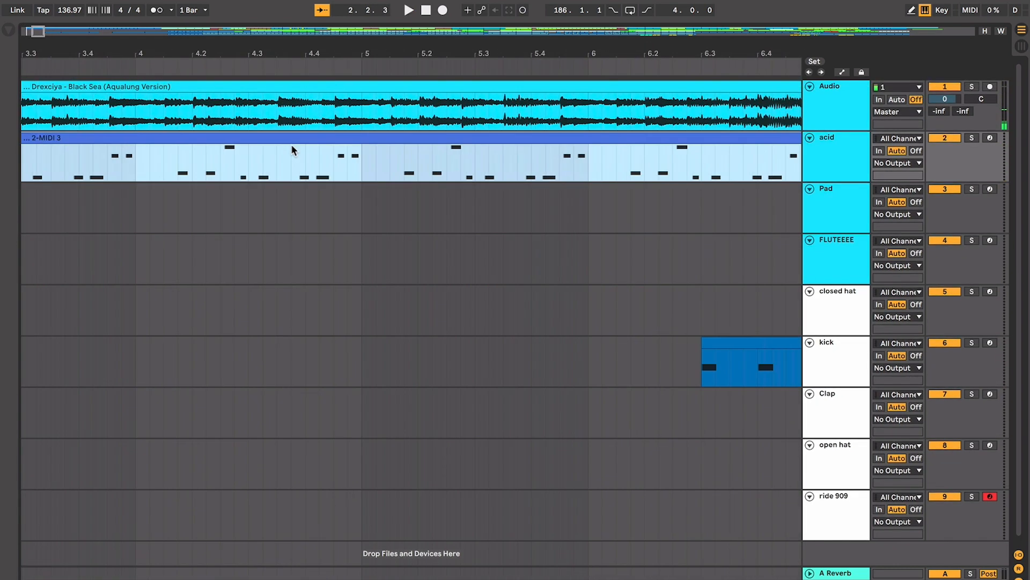
{"action": "left_click", "coordinate": [620, 157]}
{"action": "key", "text": "space"}
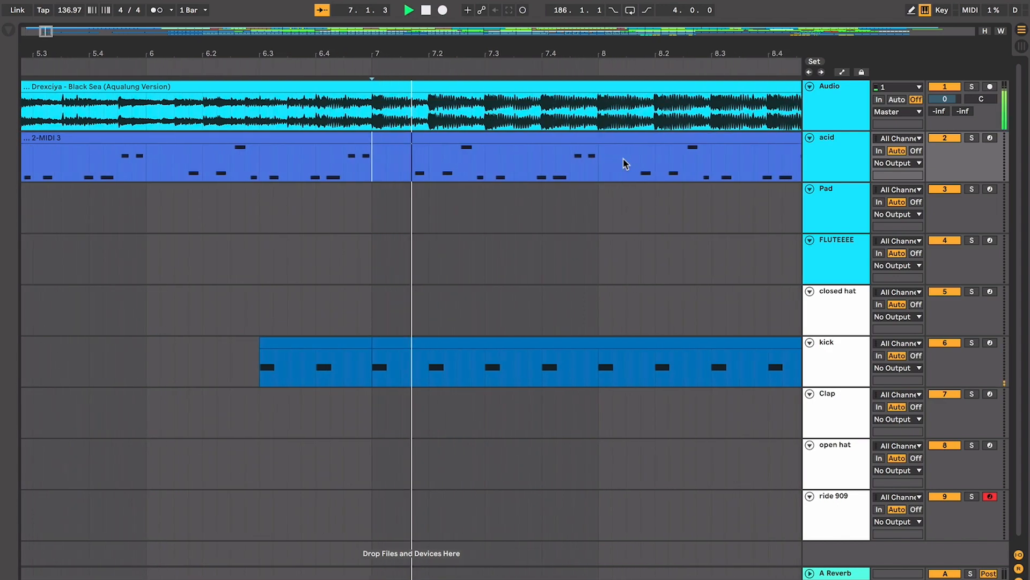
{"action": "scroll", "coordinate": [378, 163], "scroll_direction": "down", "scroll_amount": 5}
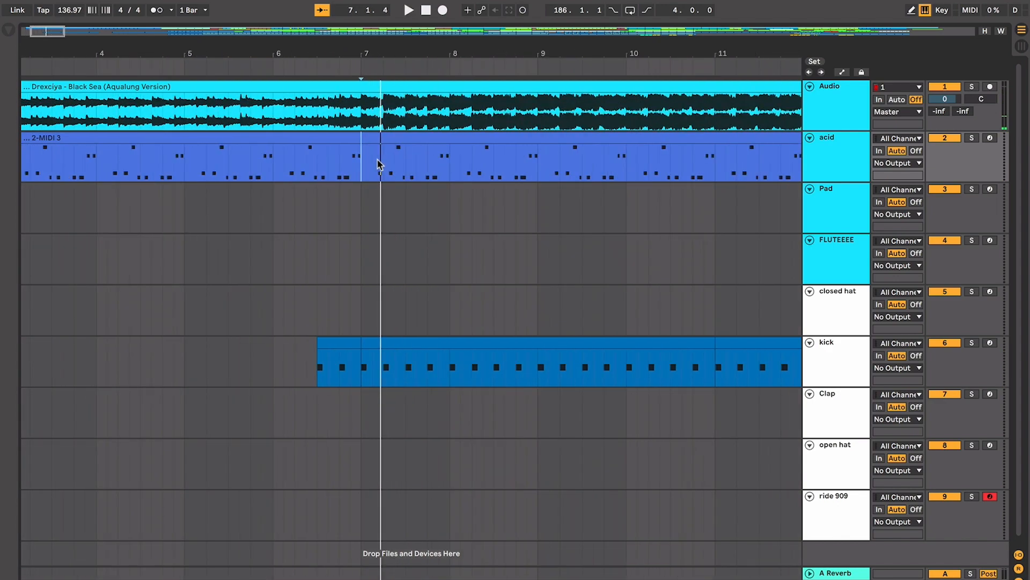
Play the arrangement from the acid clip's start through the kick entry and stop in bar 9.
{"action": "scroll", "coordinate": [378, 164], "scroll_direction": "left", "scroll_amount": 5}
{"action": "left_click", "coordinate": [137, 135]}
{"action": "key", "text": "space"}
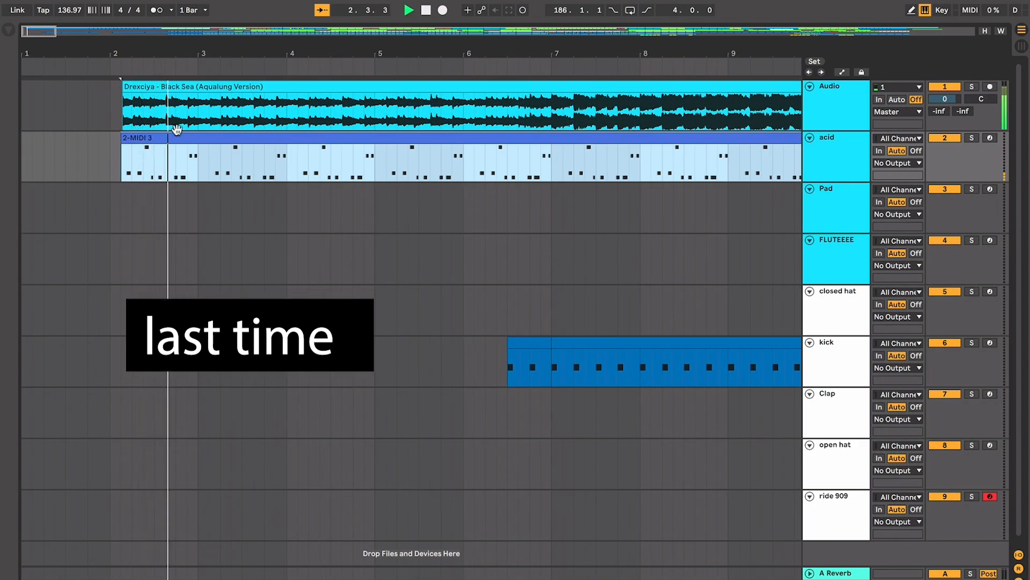
{"action": "scroll", "coordinate": [472, 213], "scroll_direction": "up", "scroll_amount": 5}
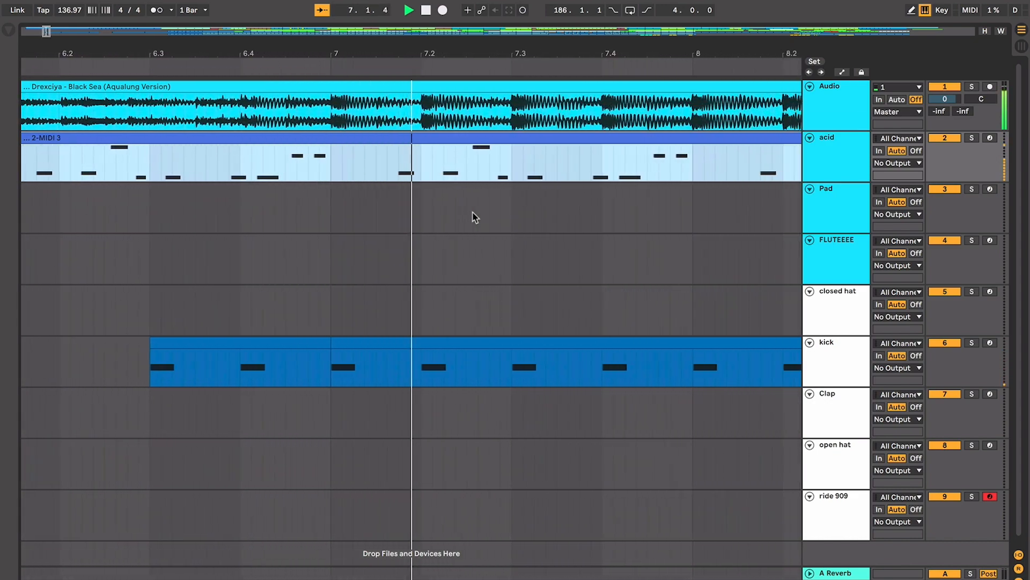
{"action": "scroll", "coordinate": [472, 212], "scroll_direction": "down", "scroll_amount": 5}
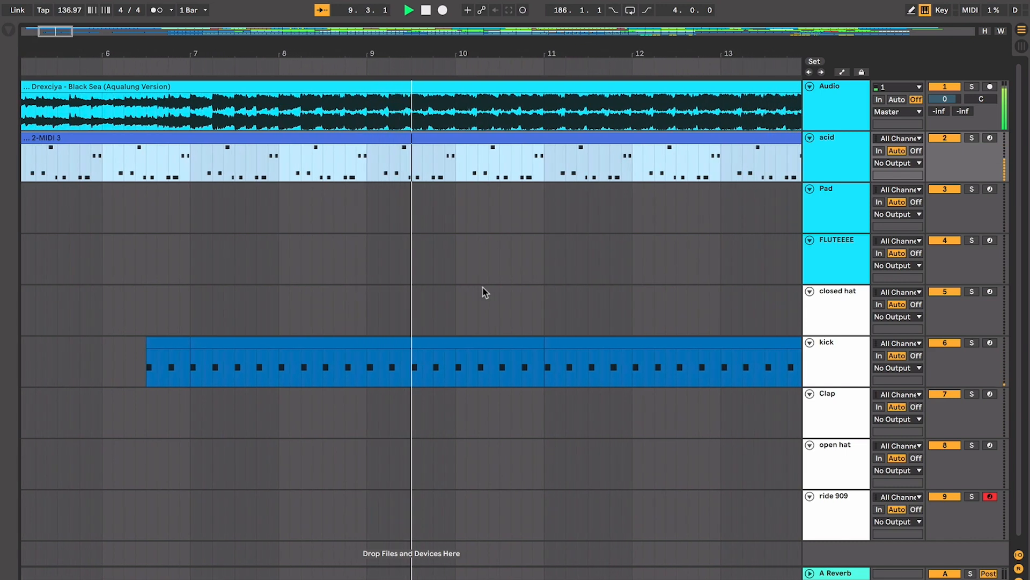
{"action": "key", "text": "space"}
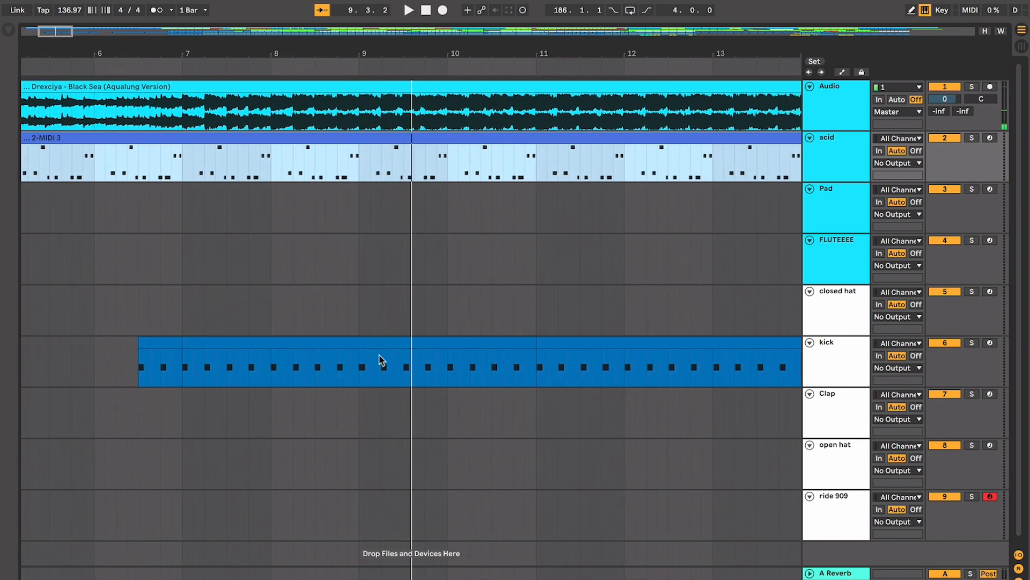
Set the playback start at bar 10 on the closed hat track and listen through the kick's break and return, stopping in bar 24.
{"action": "left_click", "coordinate": [437, 304]}
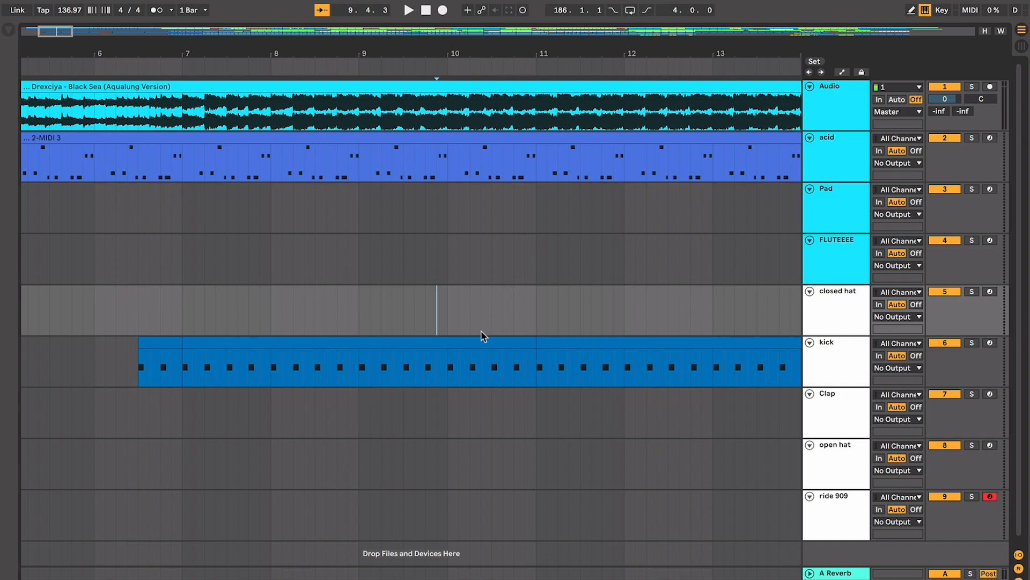
{"action": "scroll", "coordinate": [464, 321], "scroll_direction": "right", "scroll_amount": 1}
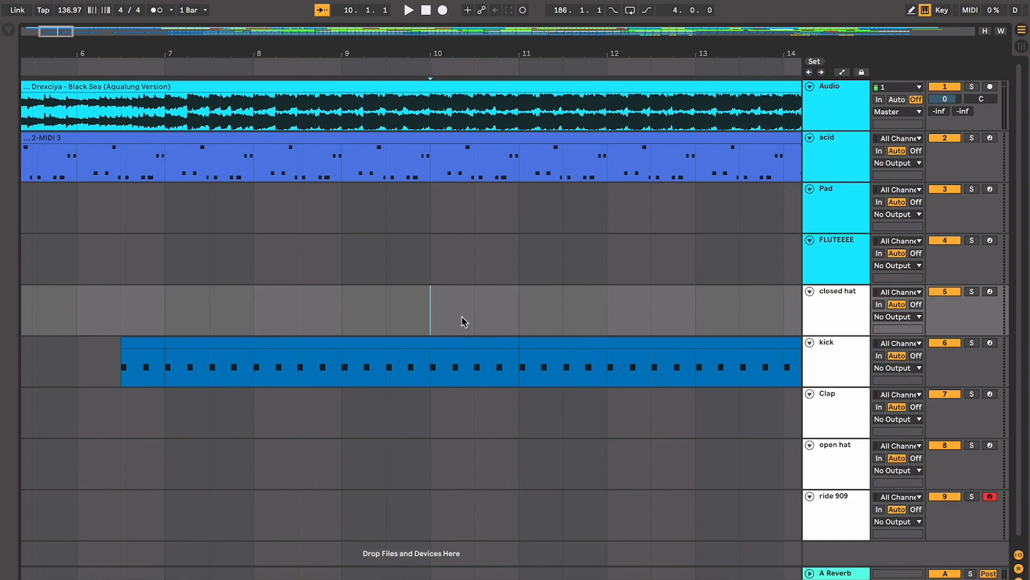
{"action": "key", "text": "space"}
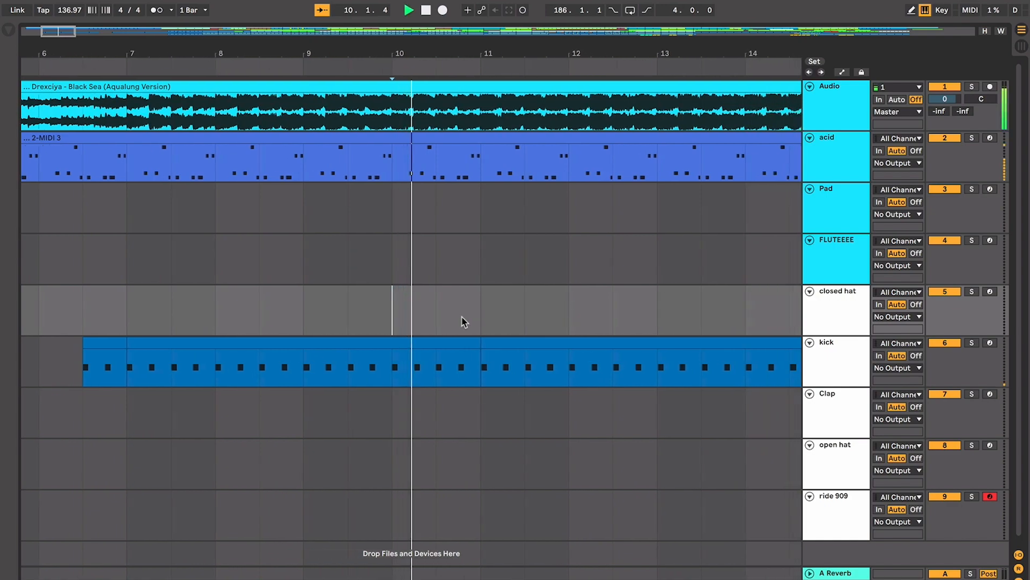
{"action": "key", "text": "plus"}
{"action": "key", "text": "plus"}
{"action": "key", "text": "plus"}
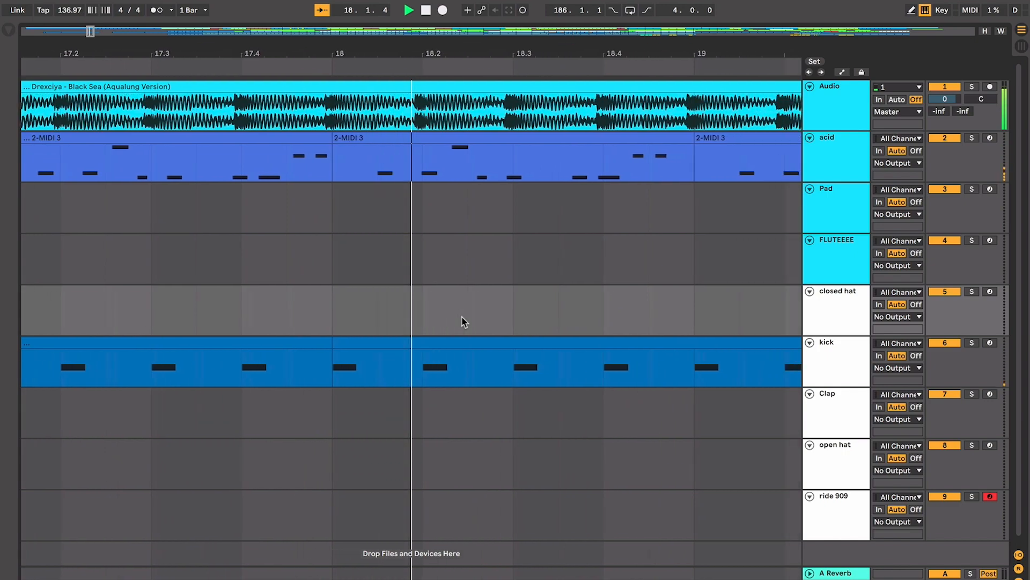
{"action": "key", "text": "minus"}
{"action": "key", "text": "minus"}
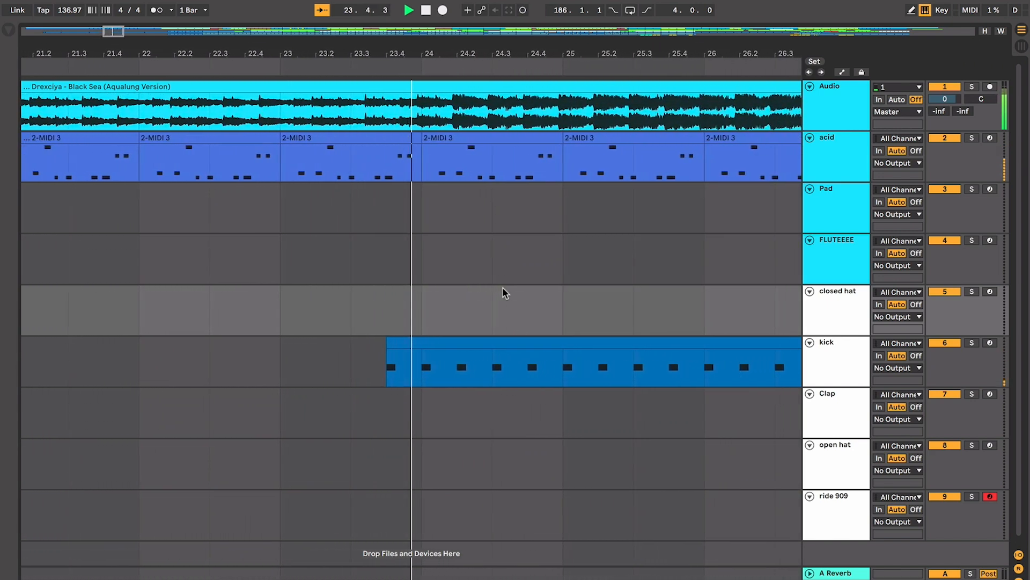
{"action": "key", "text": "space"}
Examine the arrangement overview from the kick break around bar 20 to the hat, clap, pad and flute entries up to bar 59.
{"action": "key", "text": "minus"}
{"action": "key", "text": "minus"}
{"action": "scroll", "coordinate": [503, 287], "scroll_direction": "left", "scroll_amount": 4}
{"action": "key", "text": "minus"}
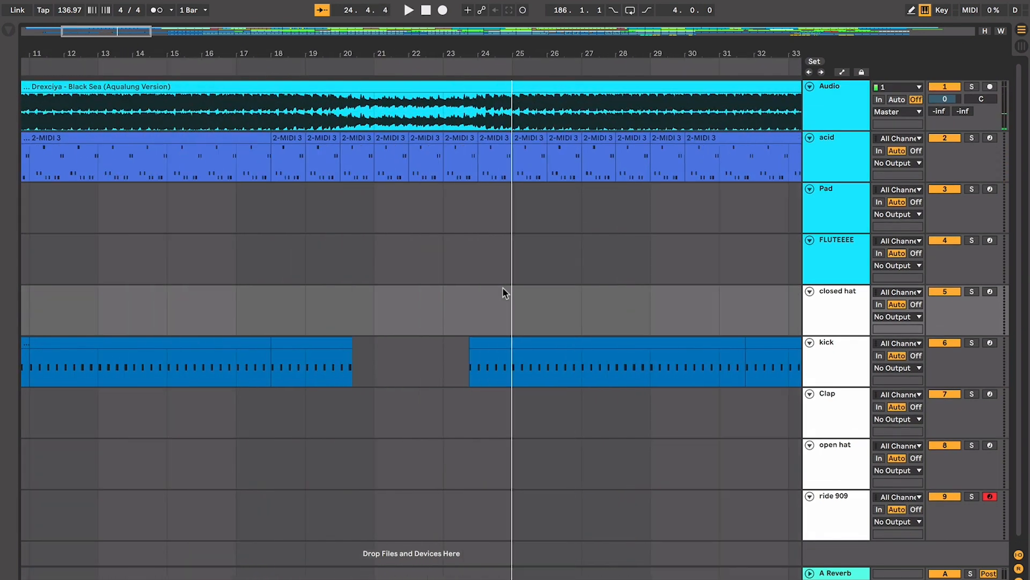
{"action": "scroll", "coordinate": [296, 36], "scroll_direction": "left", "scroll_amount": 3}
{"action": "scroll", "coordinate": [449, 182], "scroll_direction": "down", "scroll_amount": 1}
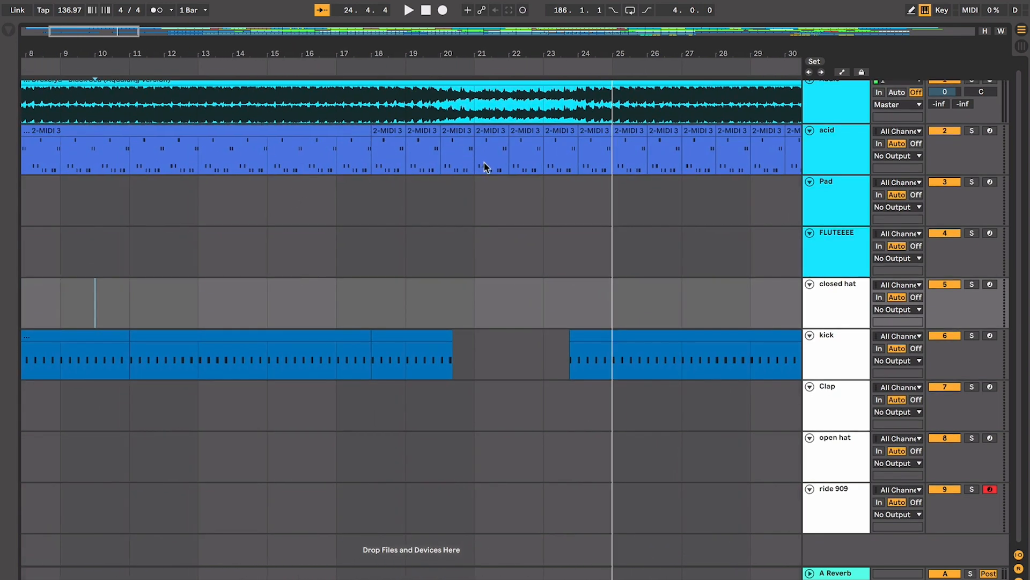
{"action": "scroll", "coordinate": [472, 192], "scroll_direction": "up", "scroll_amount": 1}
{"action": "scroll", "coordinate": [473, 193], "scroll_direction": "right", "scroll_amount": 1}
{"action": "scroll", "coordinate": [473, 188], "scroll_direction": "up", "scroll_amount": 1}
{"action": "scroll", "coordinate": [474, 188], "scroll_direction": "right", "scroll_amount": 15}
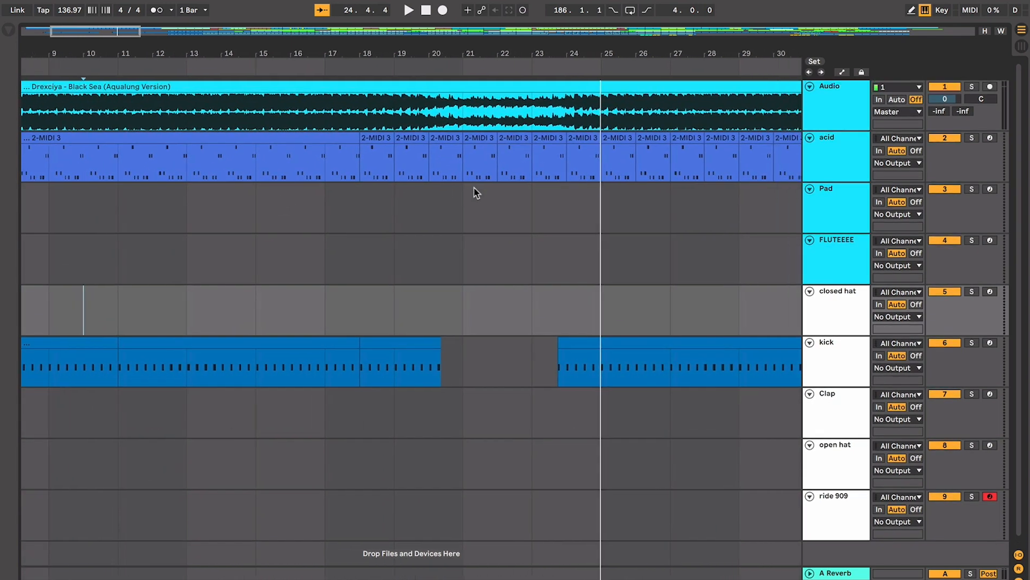
{"action": "scroll", "coordinate": [473, 188], "scroll_direction": "right", "scroll_amount": 3}
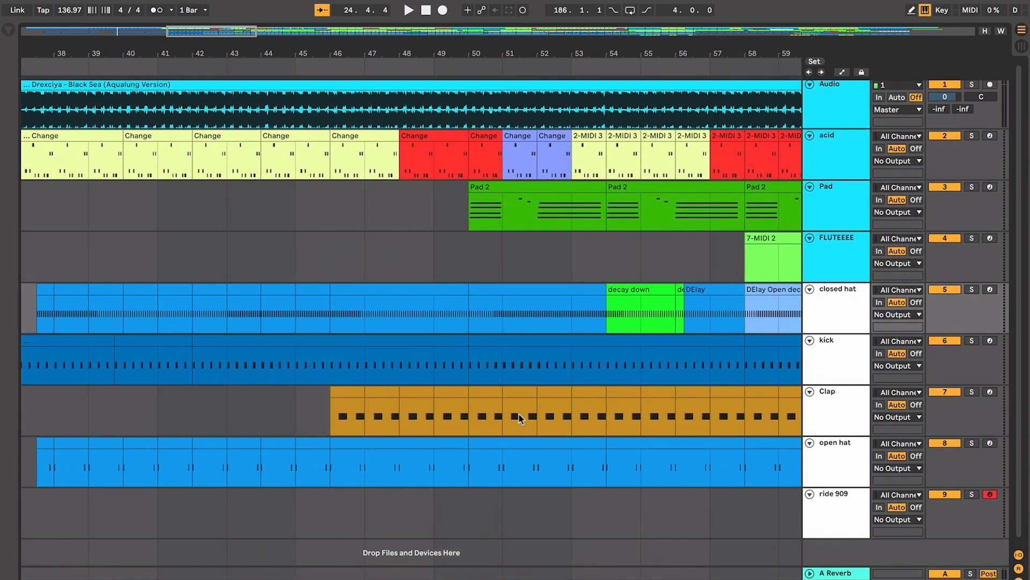
Examine the kick break between bars 20 and 24, selecting the kick clip that starts at bar 18.
{"action": "scroll", "coordinate": [465, 246], "scroll_direction": "left", "scroll_amount": 17}
{"action": "scroll", "coordinate": [466, 246], "scroll_direction": "right", "scroll_amount": 2}
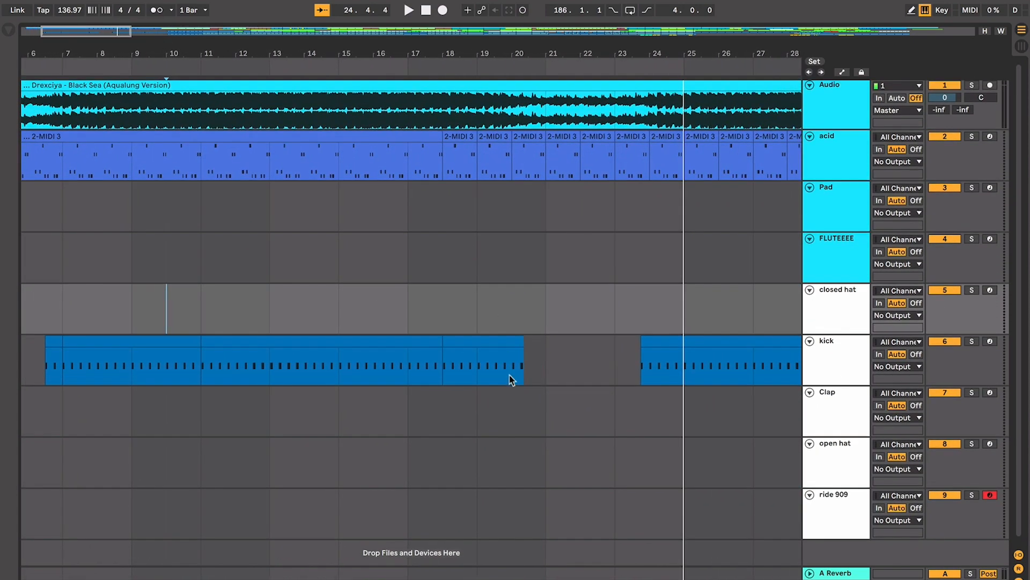
{"action": "left_click", "coordinate": [519, 344]}
{"action": "key", "text": "plus"}
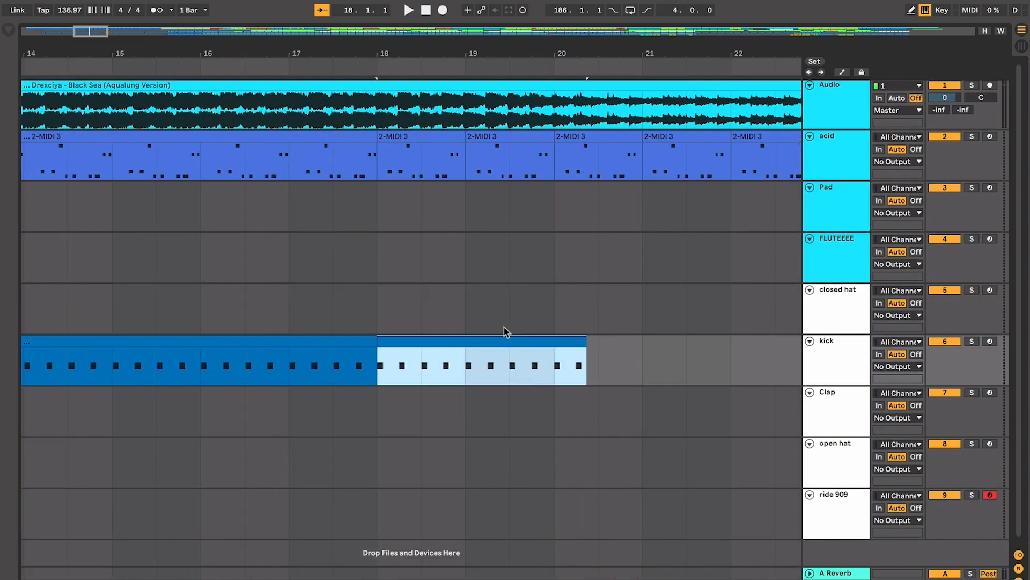
{"action": "scroll", "coordinate": [611, 387], "scroll_direction": "right", "scroll_amount": 4}
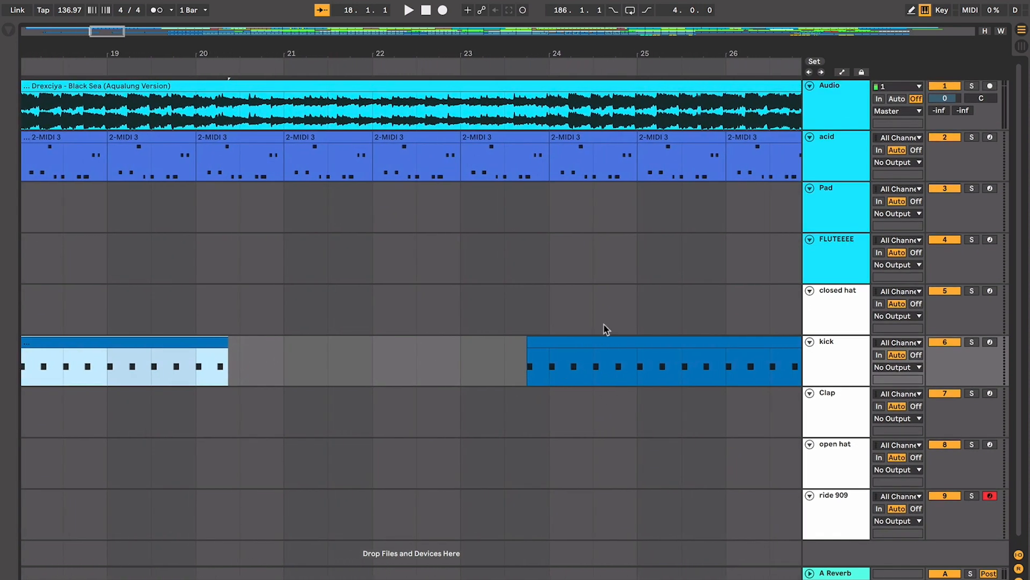
{"action": "left_click", "coordinate": [223, 303]}
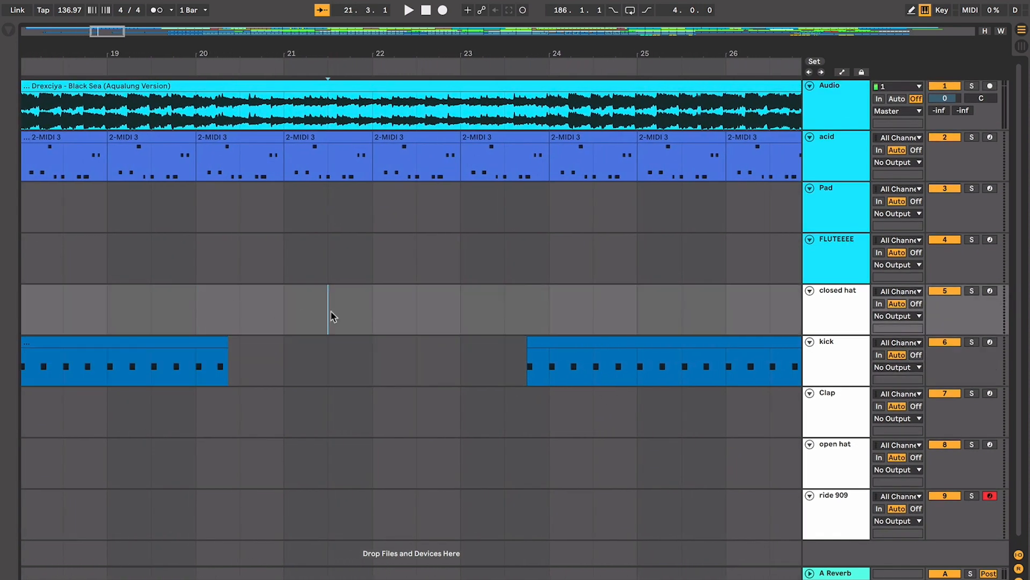
Play the arrangement from 23.3.1 on the closed hat track and listen through the kick's return into bar 33.
{"action": "scroll", "coordinate": [501, 304], "scroll_direction": "right", "scroll_amount": 2}
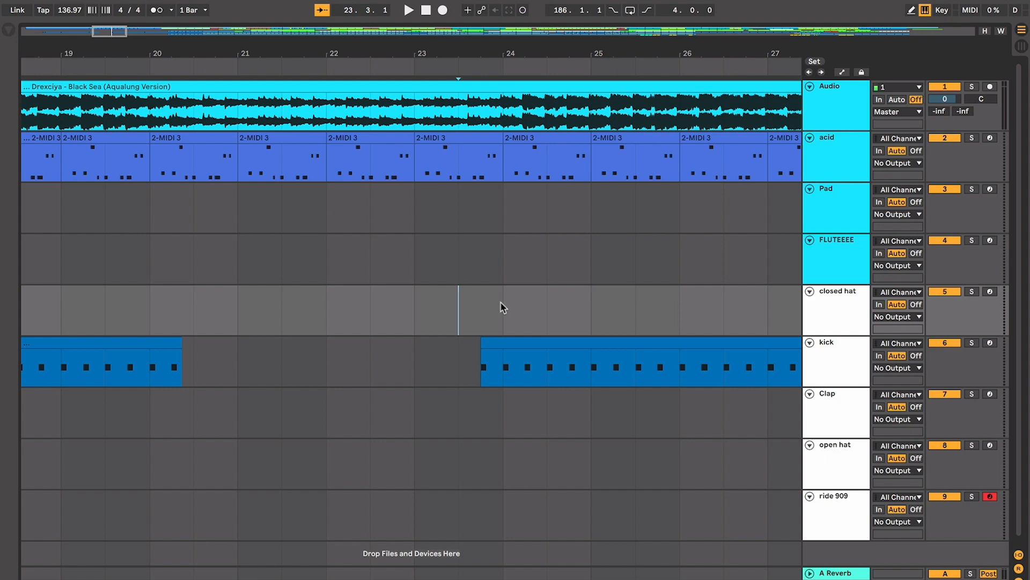
{"action": "key", "text": "space"}
{"action": "key", "text": "plus"}
{"action": "key", "text": "plus"}
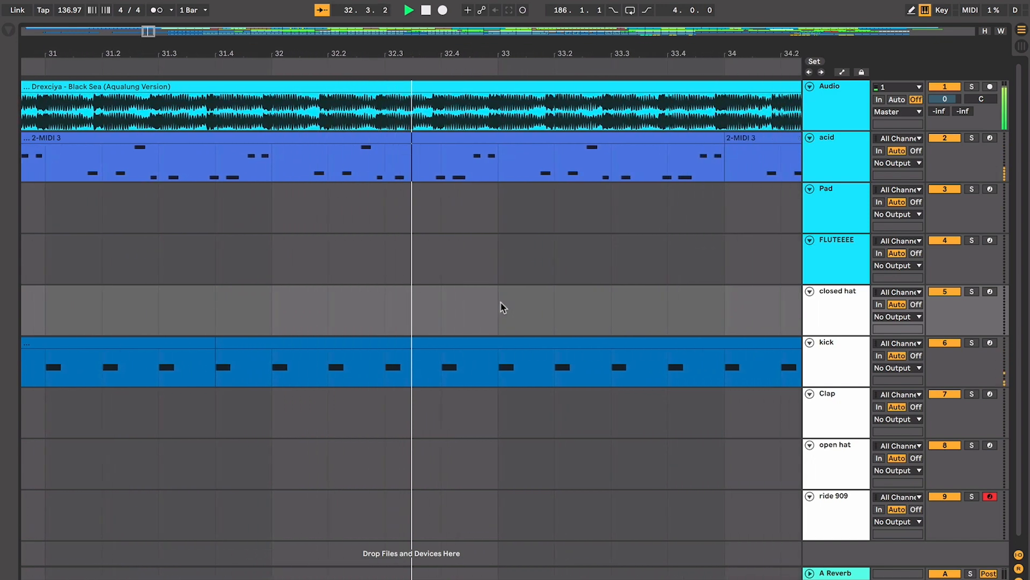
{"action": "key", "text": "minus"}
{"action": "key", "text": "minus"}
{"action": "key", "text": "minus"}
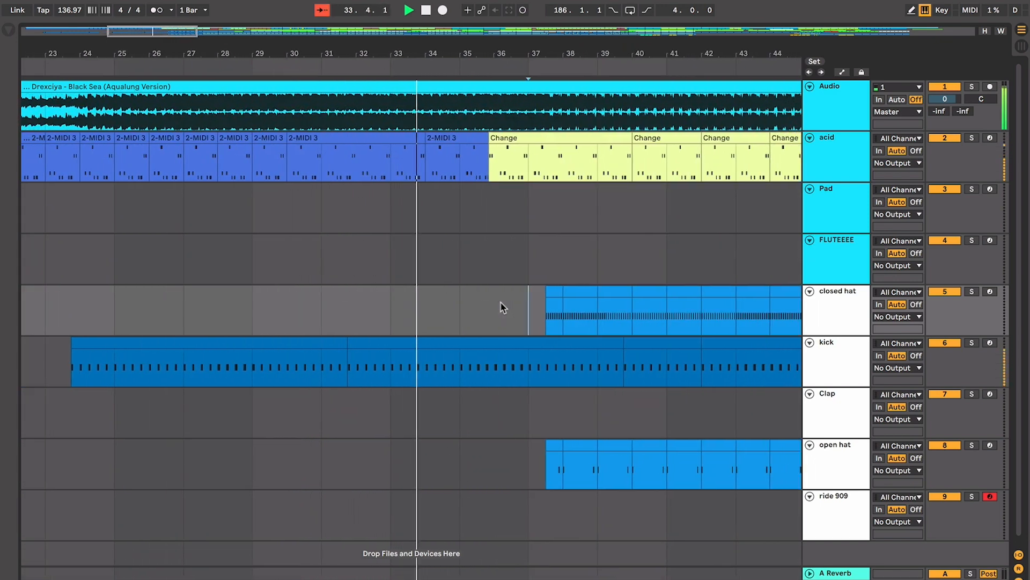
Keep listening through the first acid Change clip and the closed and open hat entries in bar 37, up to bar 38.
{"action": "key", "text": "plus"}
{"action": "key", "text": "plus"}
{"action": "key", "text": "plus"}
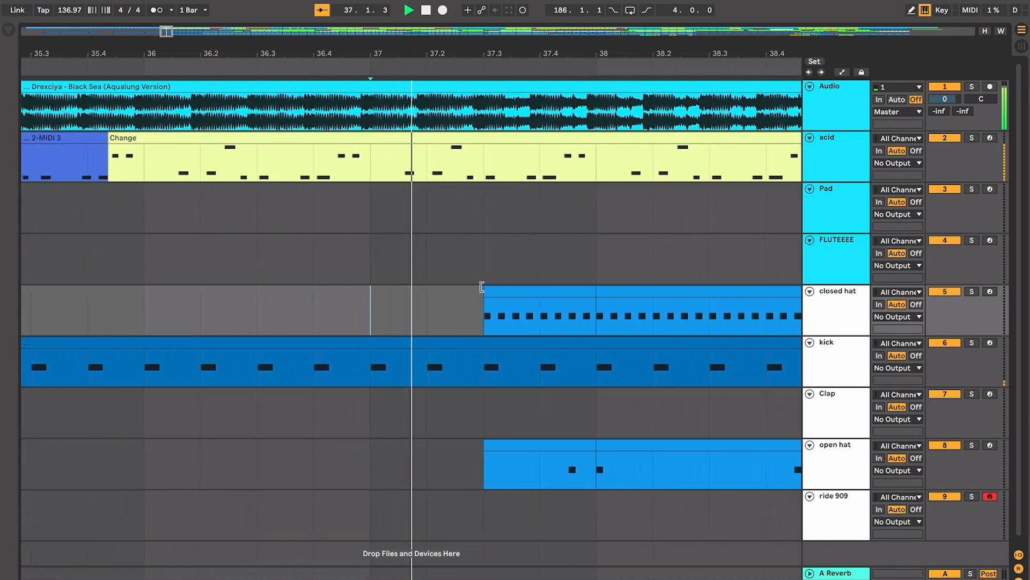
{"action": "key", "text": "minus"}
{"action": "key", "text": "minus"}
{"action": "key", "text": "minus"}
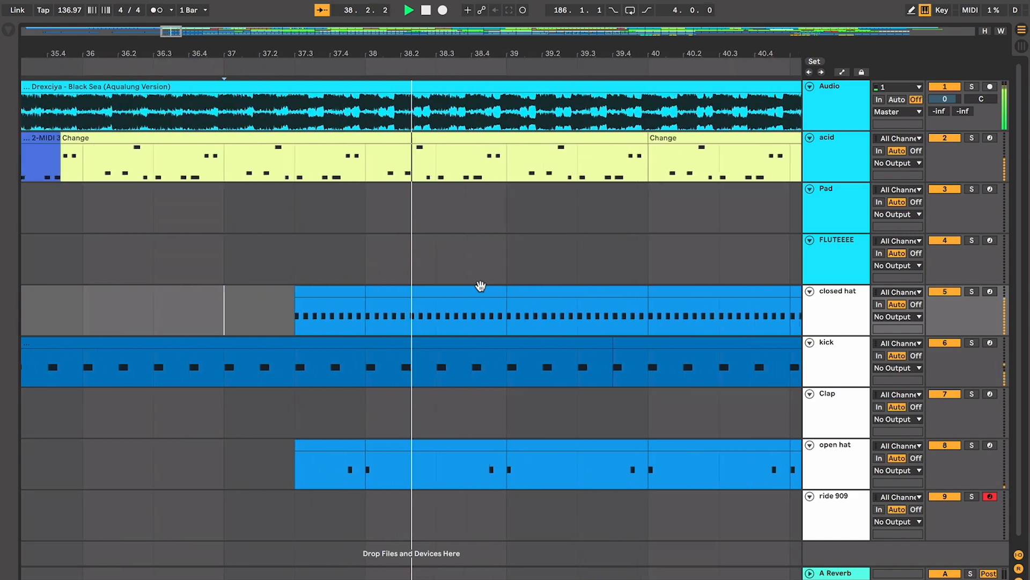
Compare the end of the blue 2-MIDI 3 clip with the start of the first yellow Change clip on the acid track in bar 35.
{"action": "left_click", "coordinate": [362, 128]}
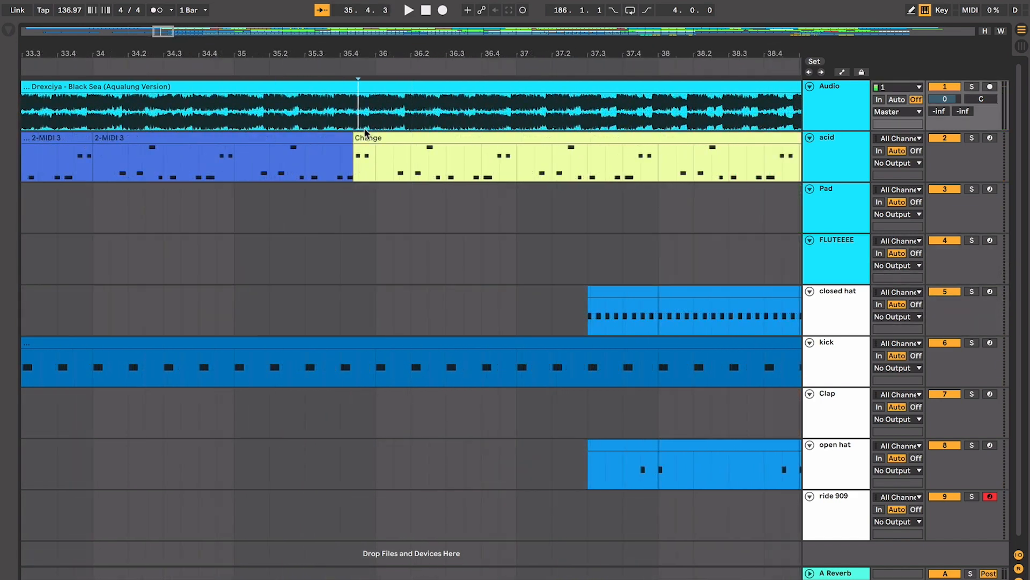
{"action": "left_click", "coordinate": [365, 134]}
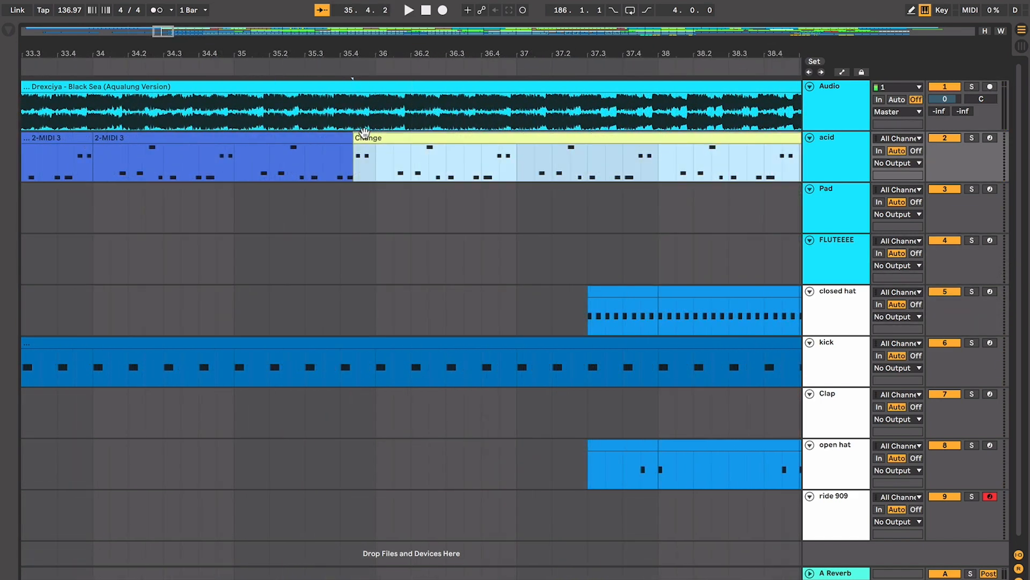
{"action": "left_click", "coordinate": [392, 223]}
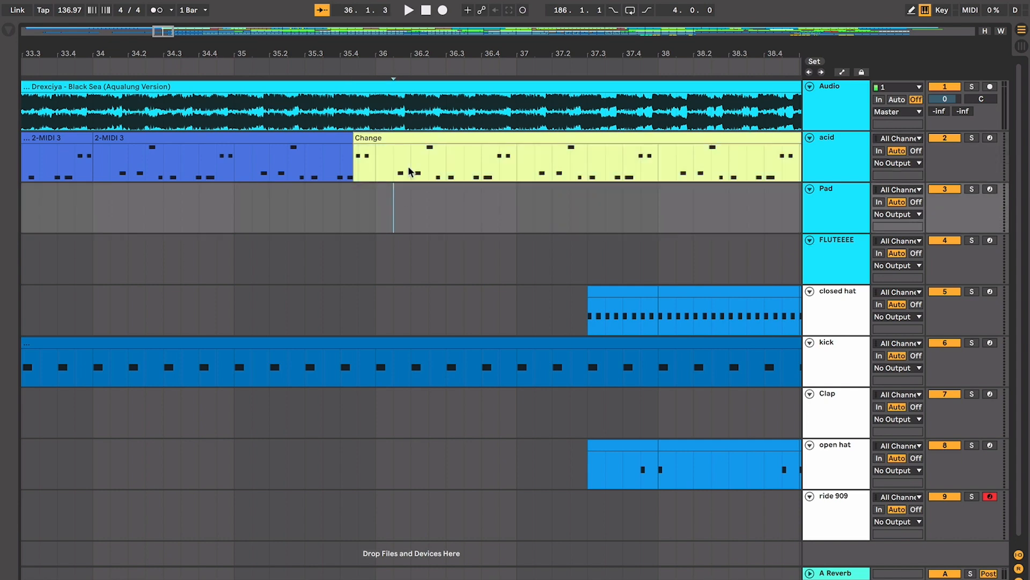
{"action": "left_click", "coordinate": [394, 169]}
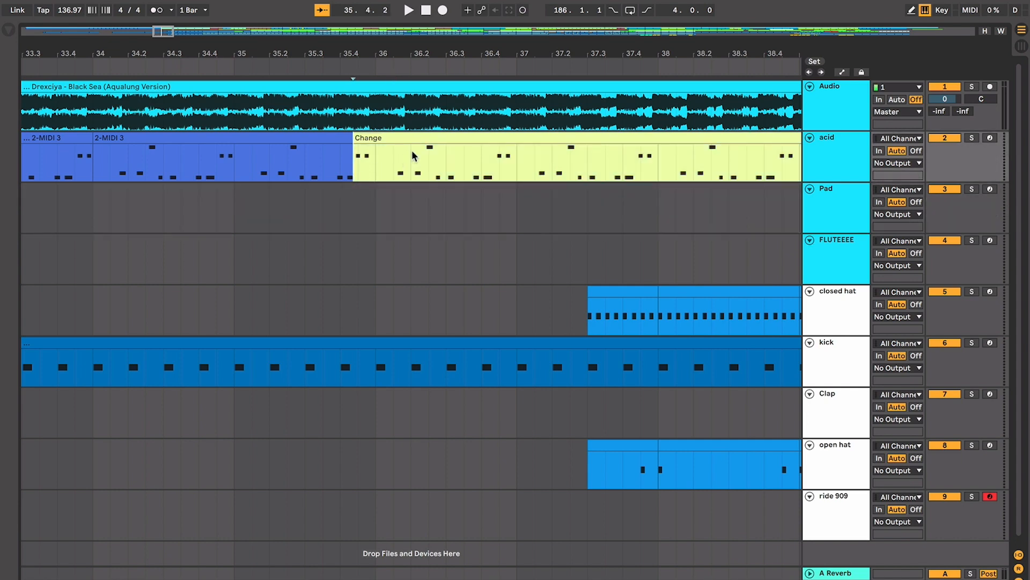
{"action": "left_click", "coordinate": [402, 135]}
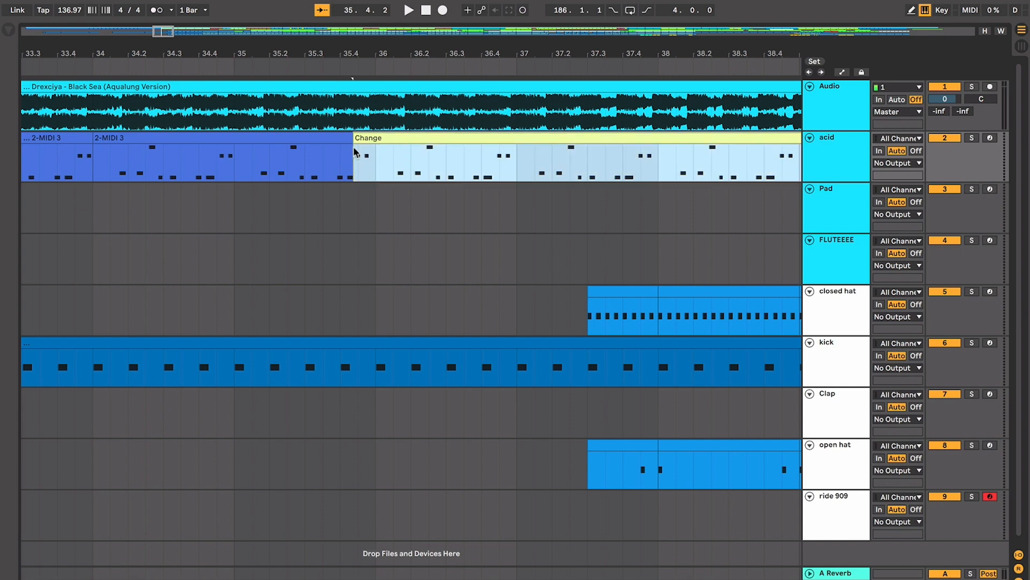
{"action": "left_click", "coordinate": [322, 175]}
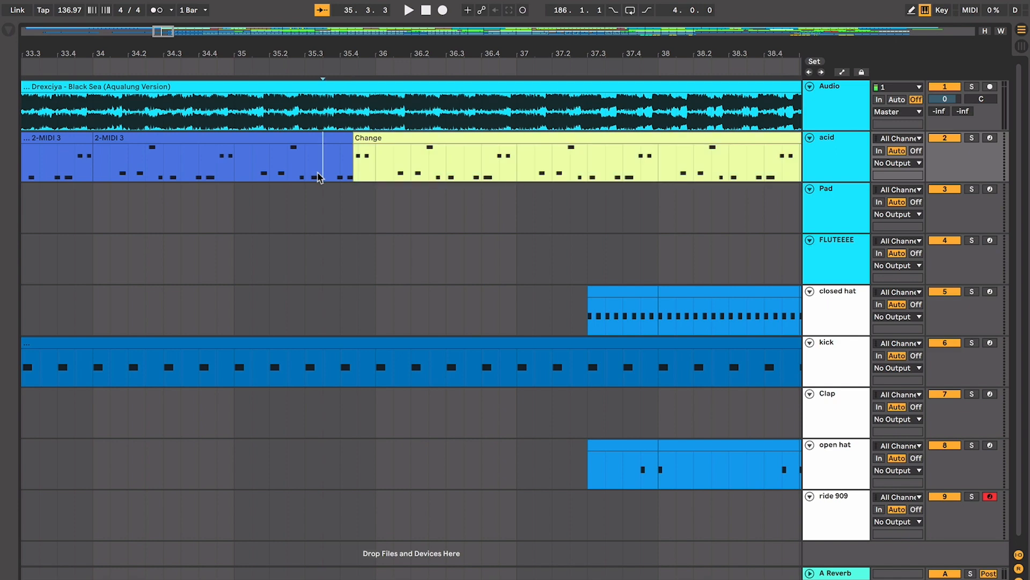
{"action": "left_click", "coordinate": [411, 138]}
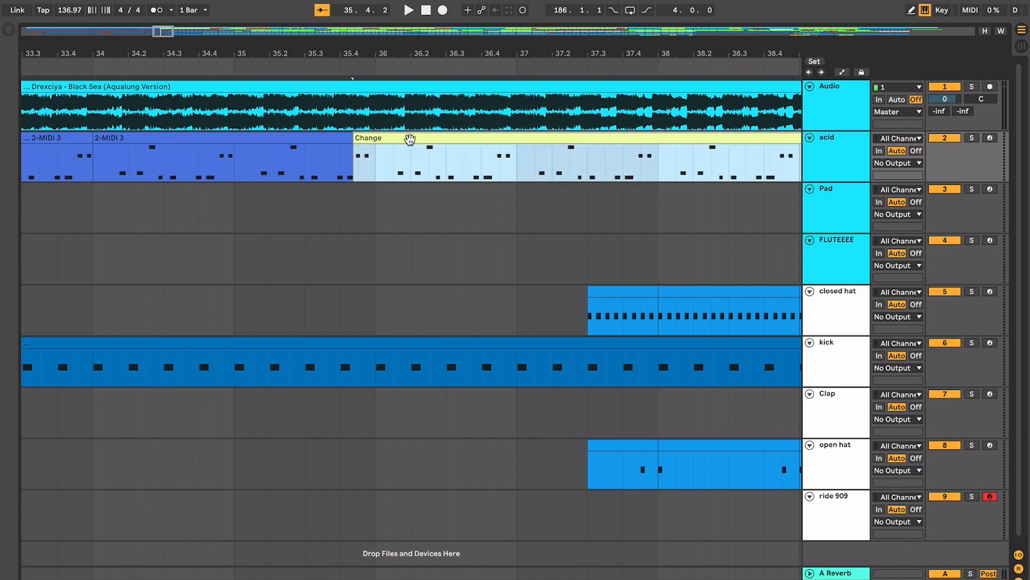
{"action": "left_click", "coordinate": [343, 164]}
{"action": "left_click", "coordinate": [379, 138]}
{"action": "left_click", "coordinate": [352, 173]}
{"action": "left_click", "coordinate": [323, 175]}
Select the open hat pattern from its entry in bar 37 to 38.2.3.
{"action": "scroll", "coordinate": [375, 214], "scroll_direction": "right", "scroll_amount": 1}
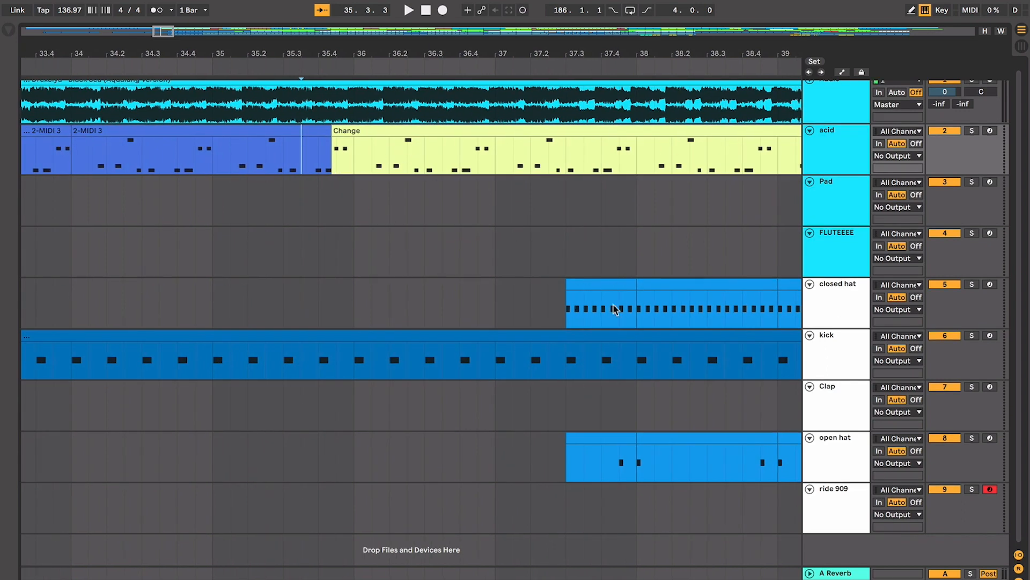
{"action": "left_click", "coordinate": [621, 442]}
{"action": "left_click", "coordinate": [687, 449], "text": "shift"}
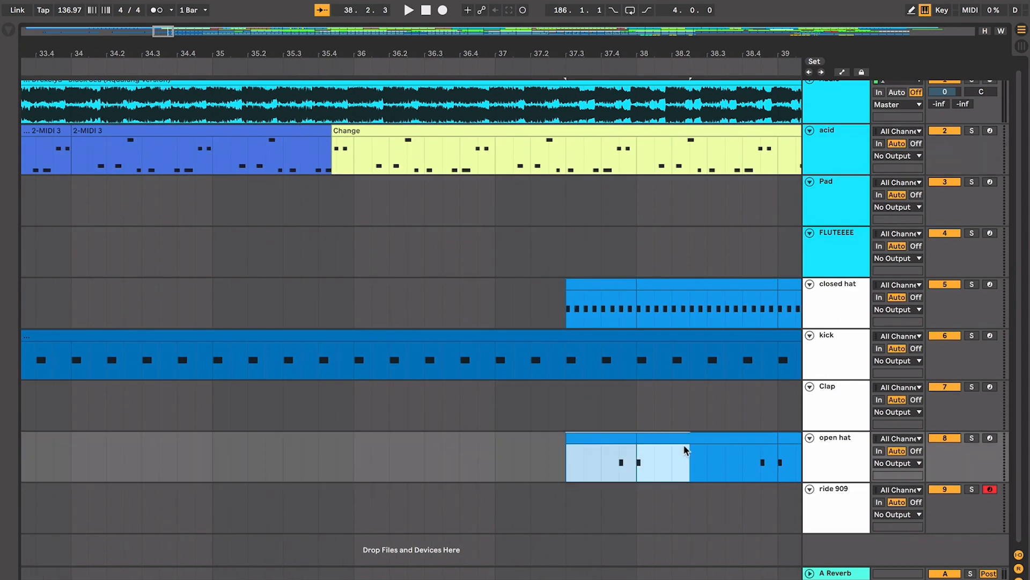
Place the playback start on the FLUTEEEE track just before the first Change clip in bar 35 and start playback.
{"action": "left_click", "coordinate": [283, 281]}
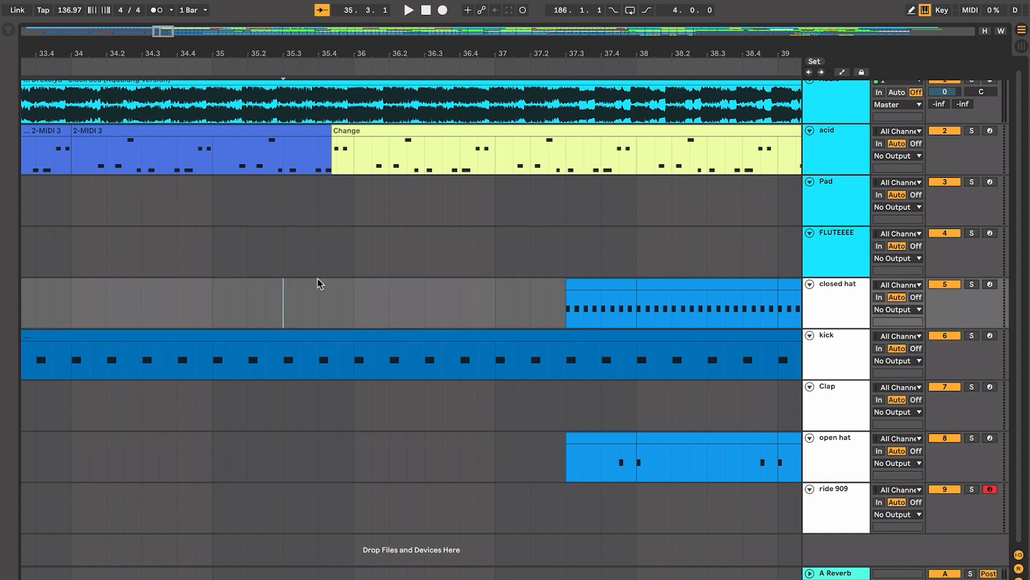
{"action": "left_click", "coordinate": [329, 270]}
{"action": "left_click", "coordinate": [315, 258]}
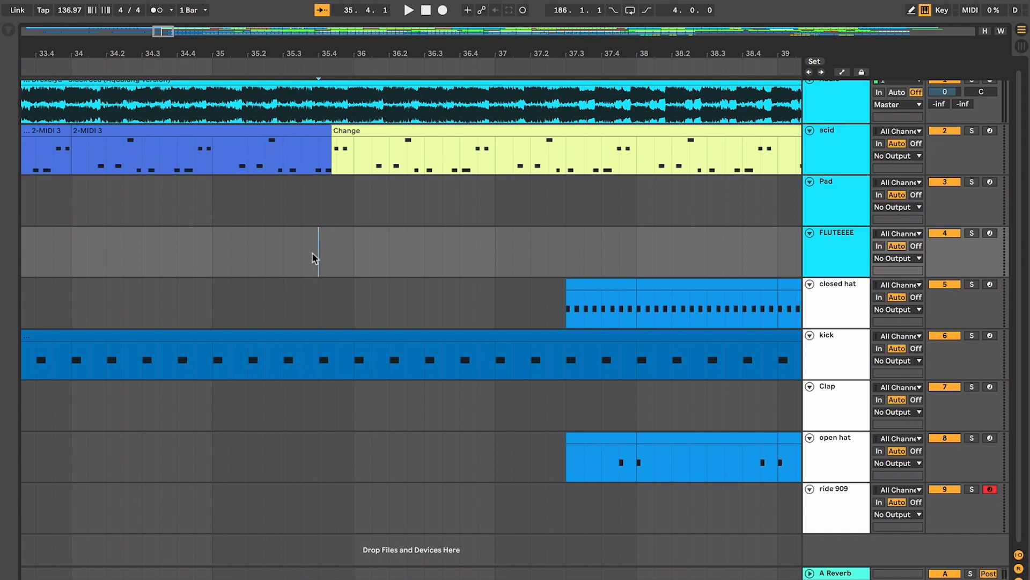
{"action": "left_click", "coordinate": [322, 278]}
{"action": "left_click", "coordinate": [322, 264]}
{"action": "left_click", "coordinate": [301, 260]}
{"action": "key", "text": "space"}
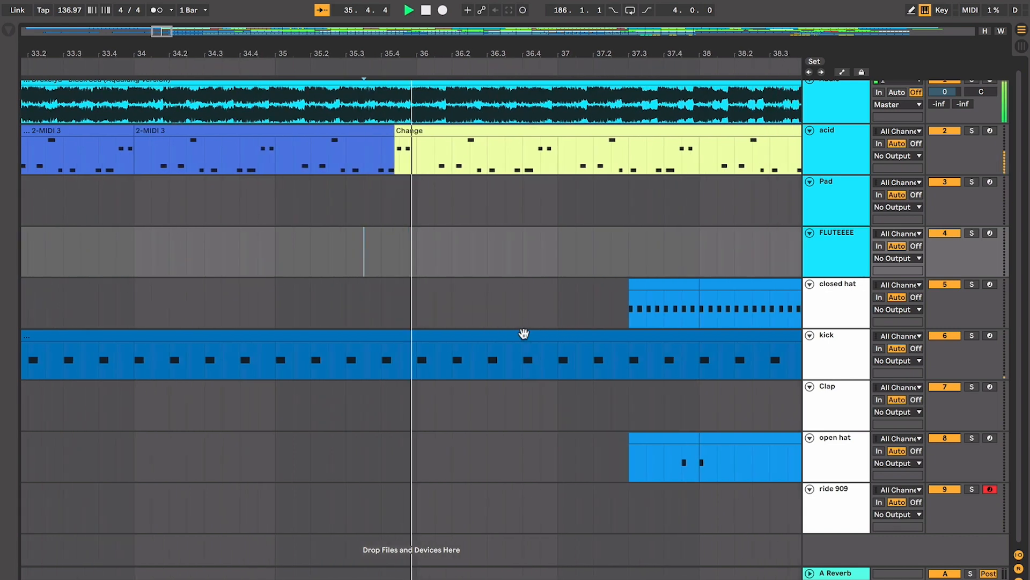
Listen through the clap entry at bar 46 and the pad entry at bar 50, stopping playback at bar 51.
{"action": "key", "text": "plus"}
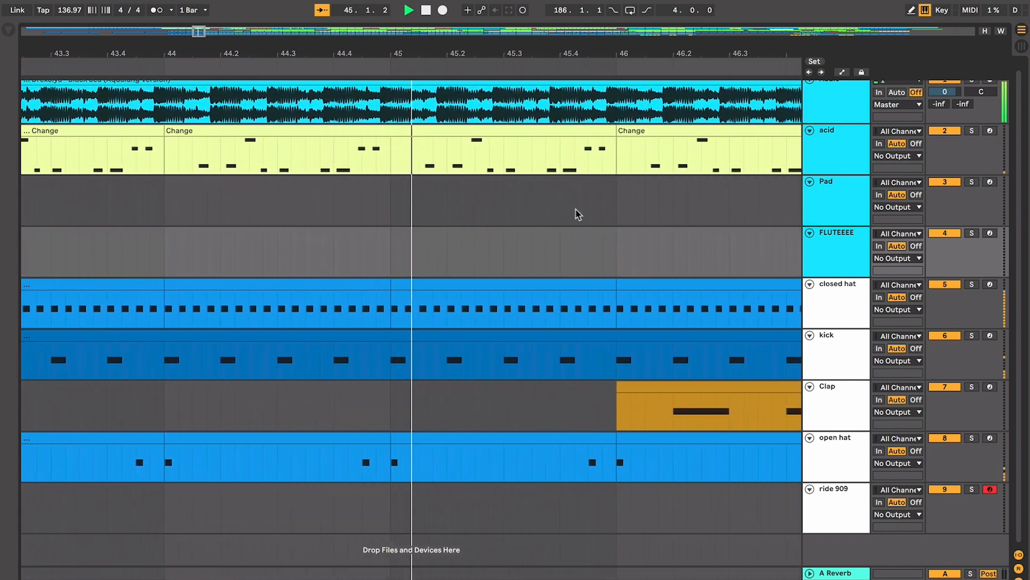
{"action": "key", "text": "minus"}
{"action": "key", "text": "minus"}
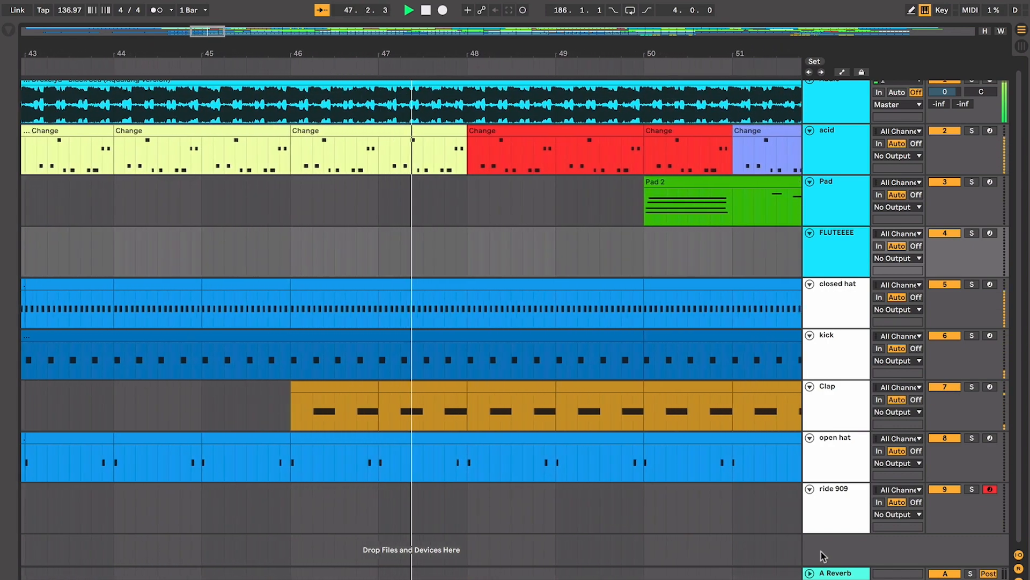
{"action": "key", "text": "Tab"}
{"action": "key", "text": "Tab"}
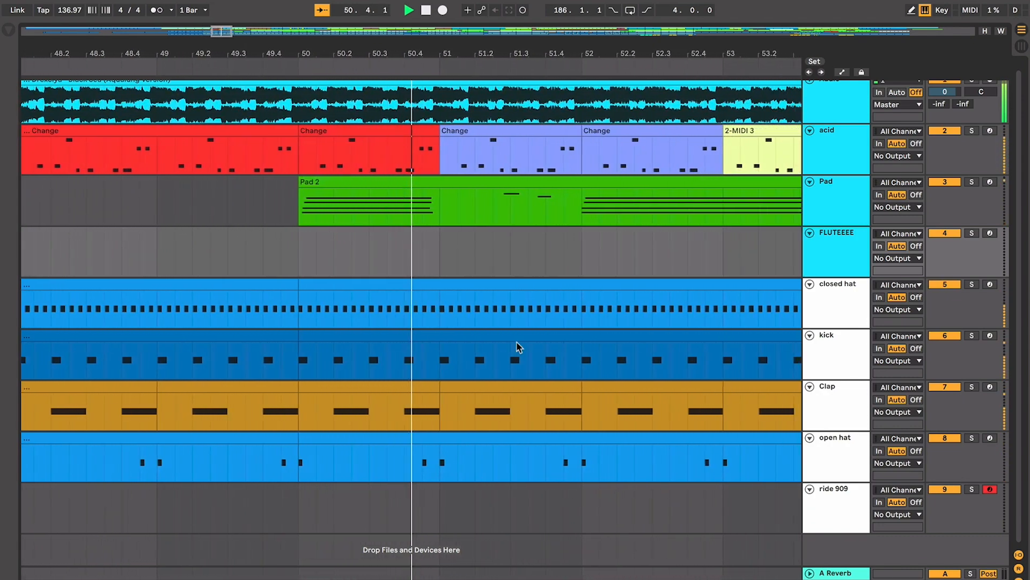
{"action": "key", "text": "space"}
Select the one-bar clip at bar 50 on the Clap track.
{"action": "key", "text": "minus"}
{"action": "key", "text": "minus"}
{"action": "scroll", "coordinate": [516, 346], "scroll_direction": "up", "scroll_amount": 1}
{"action": "scroll", "coordinate": [517, 346], "scroll_direction": "left", "scroll_amount": 2}
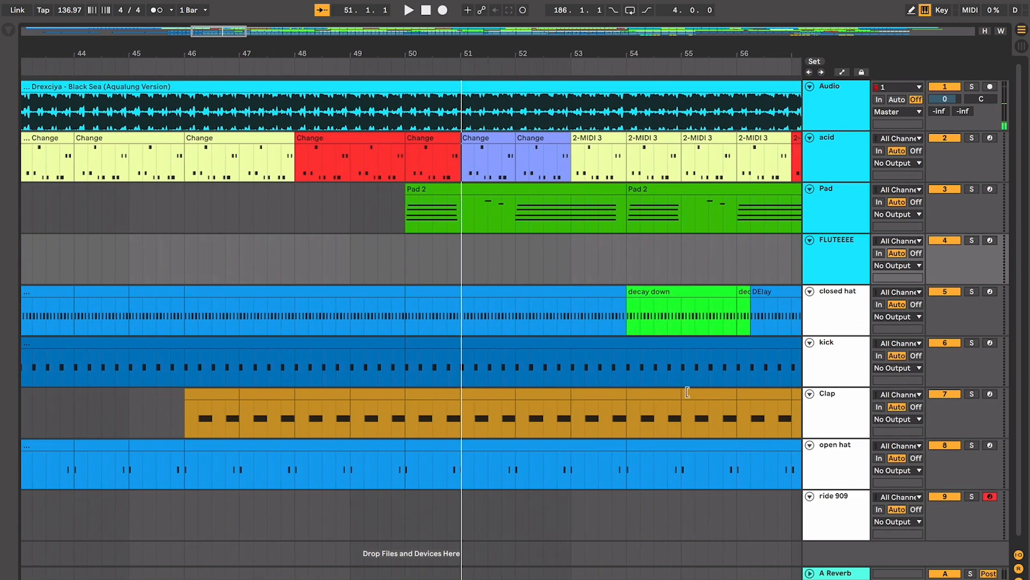
{"action": "left_click", "coordinate": [451, 396]}
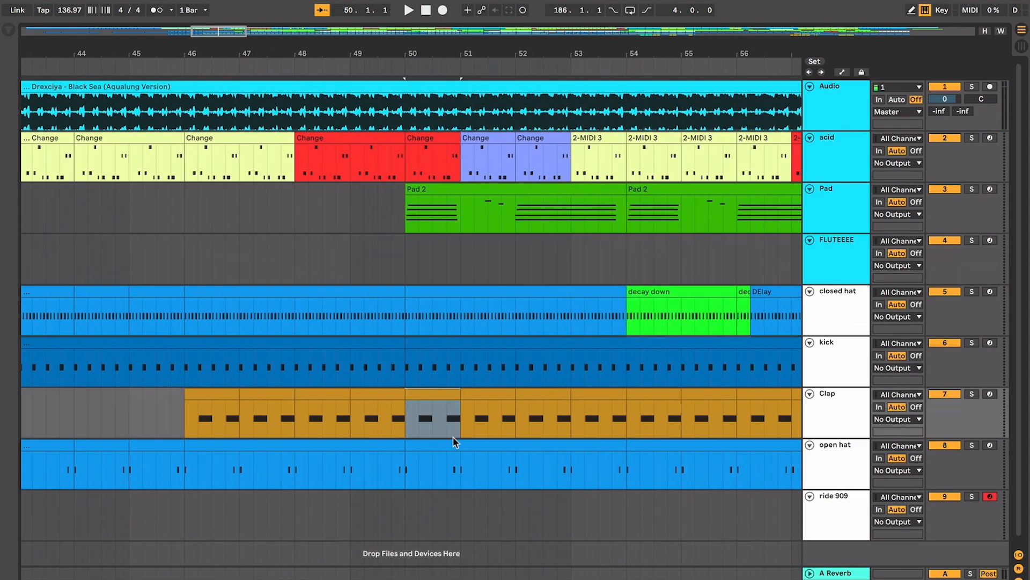
Select the two-bar acid Change clip at bar 46 and compare it with the Change clips from bar 36 to bar 51.
{"action": "left_click", "coordinate": [272, 264]}
{"action": "key", "text": "plus"}
{"action": "left_click", "coordinate": [274, 263]}
{"action": "scroll", "coordinate": [283, 262], "scroll_direction": "left", "scroll_amount": 1}
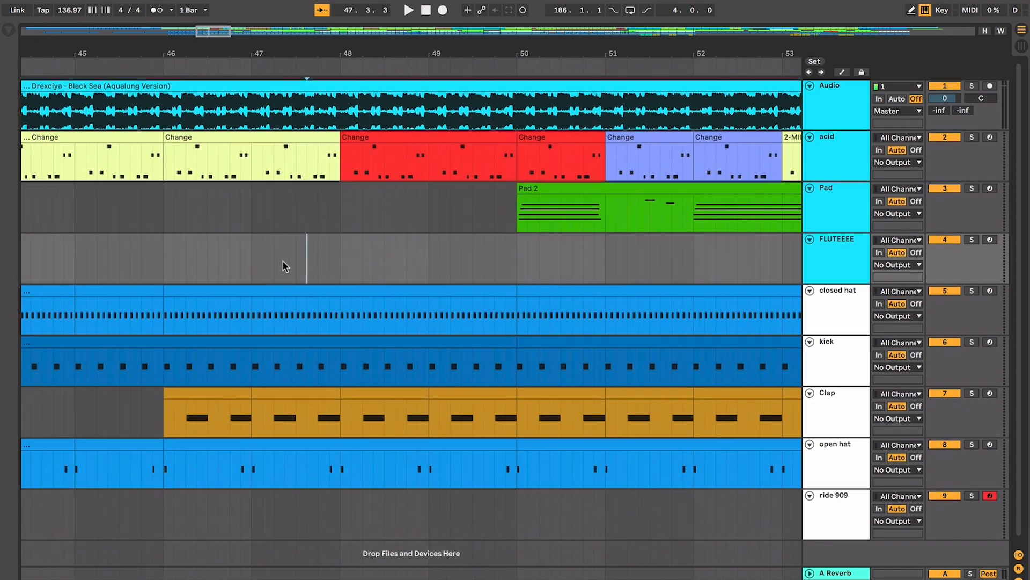
{"action": "left_click", "coordinate": [265, 139]}
{"action": "scroll", "coordinate": [336, 157], "scroll_direction": "left", "scroll_amount": 1}
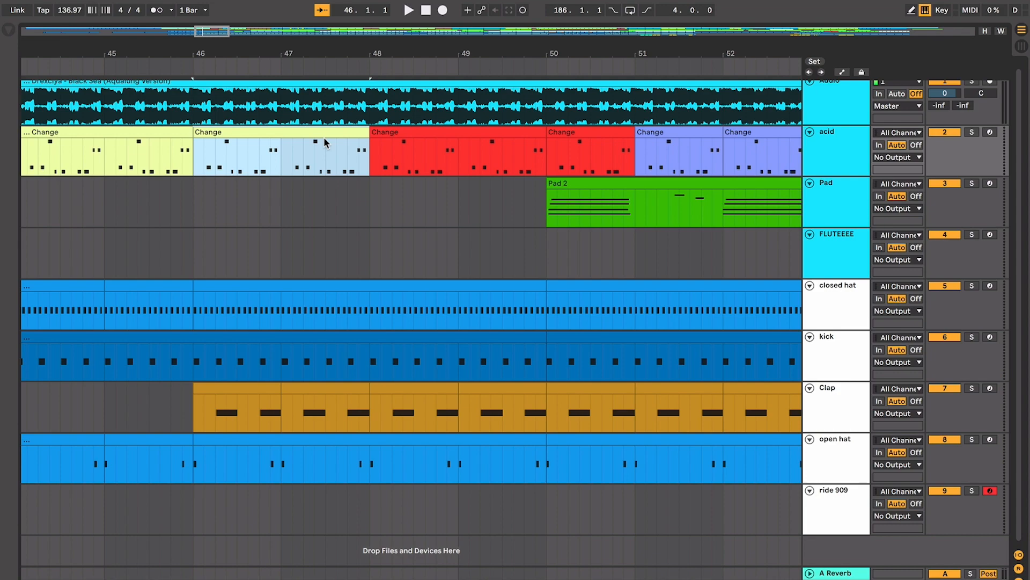
{"action": "scroll", "coordinate": [316, 146], "scroll_direction": "left", "scroll_amount": 1}
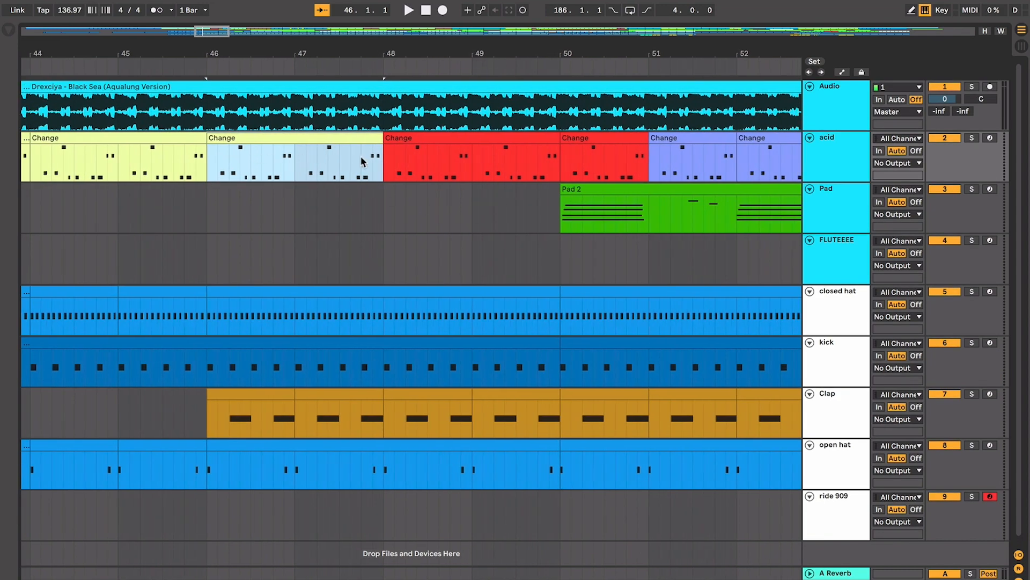
{"action": "scroll", "coordinate": [361, 156], "scroll_direction": "left", "scroll_amount": 10}
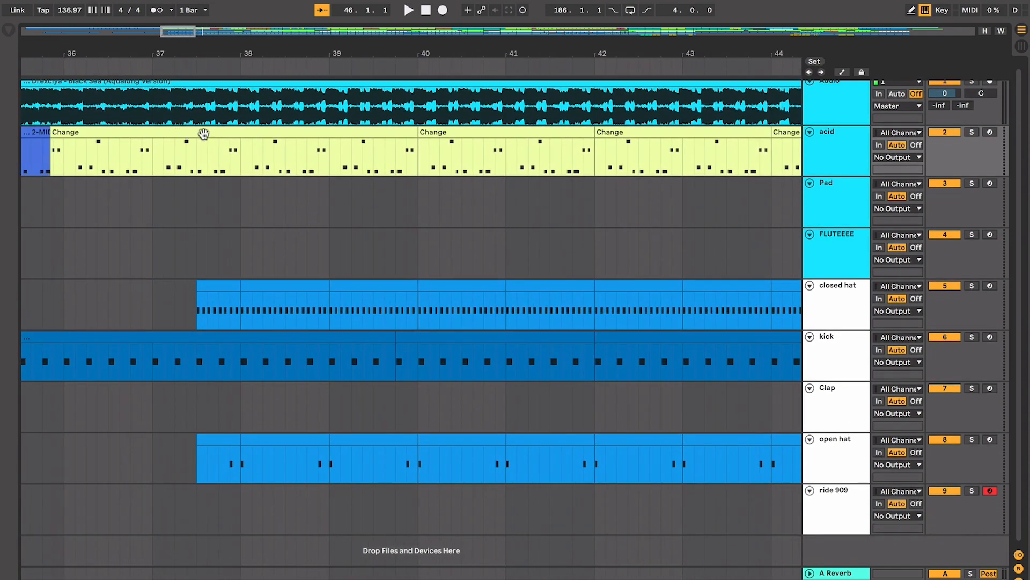
{"action": "scroll", "coordinate": [203, 134], "scroll_direction": "right", "scroll_amount": 5}
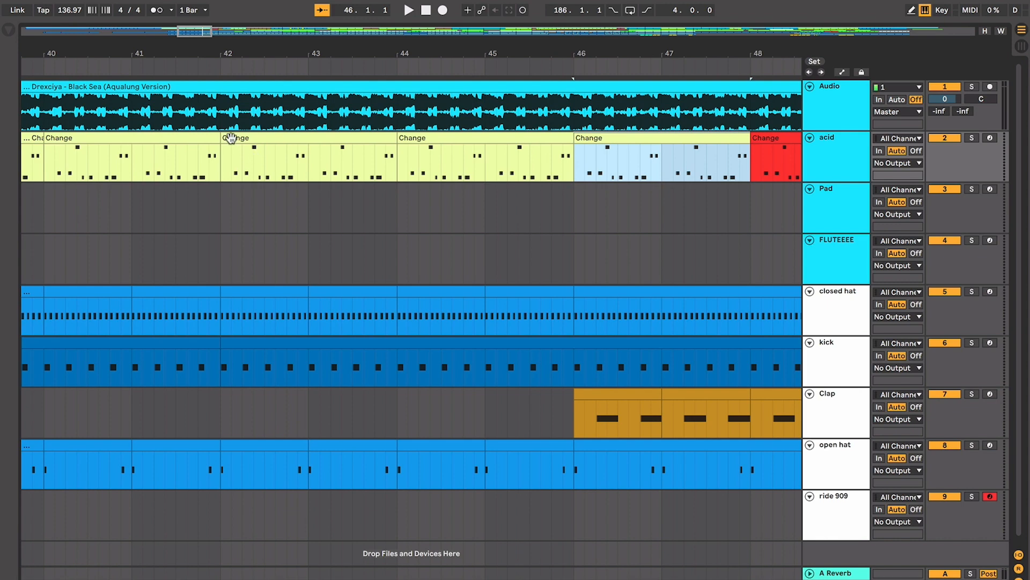
{"action": "scroll", "coordinate": [318, 147], "scroll_direction": "right", "scroll_amount": 5}
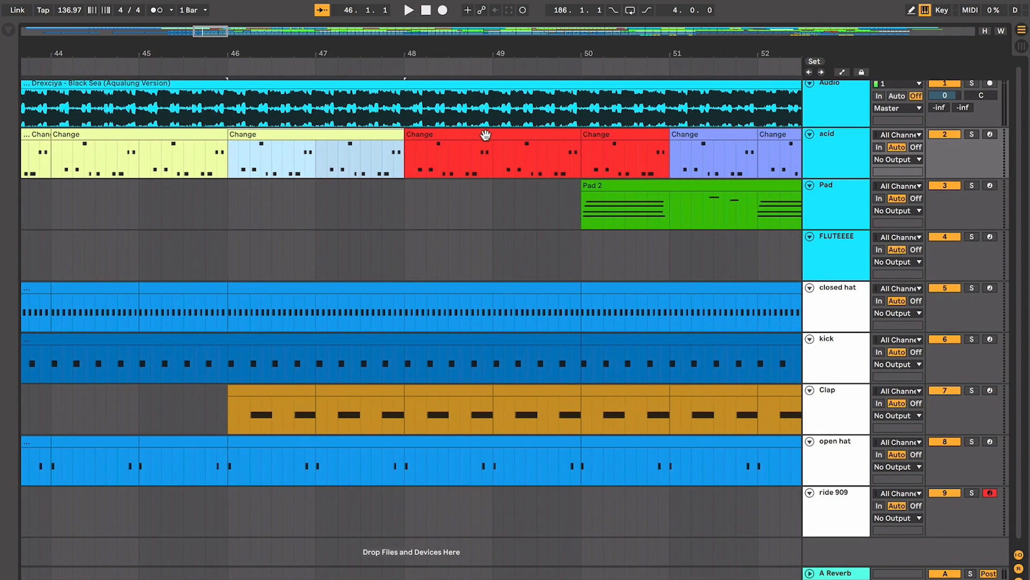
Mark bars 46 to 50 across the FLUTEEEE and closed hat tracks, and select the Pad 2 clip at bar 50.
{"action": "left_click", "coordinate": [602, 138]}
{"action": "left_click", "coordinate": [378, 171]}
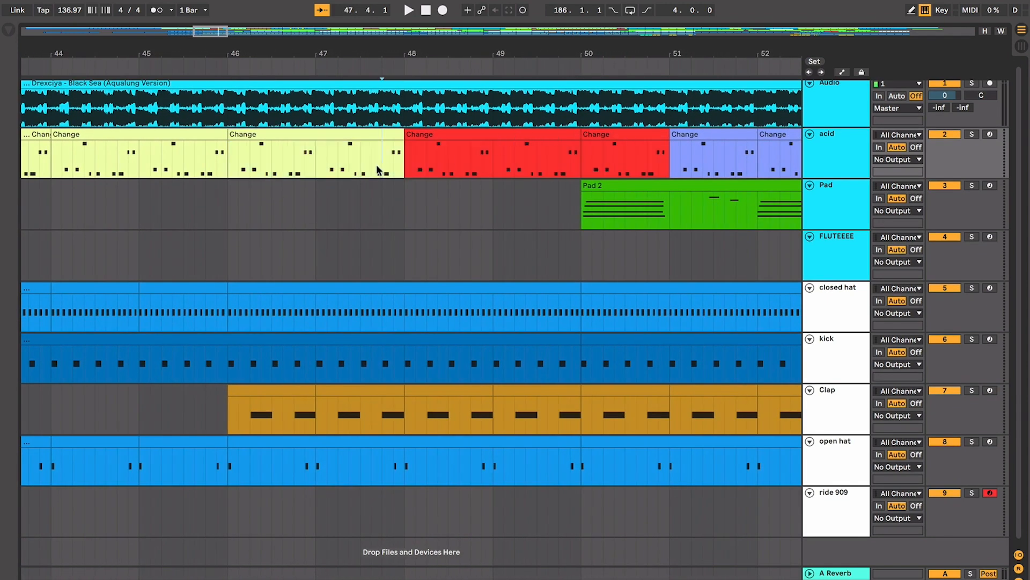
{"action": "left_click_drag", "start_coordinate": [233, 238], "coordinate": [584, 318]}
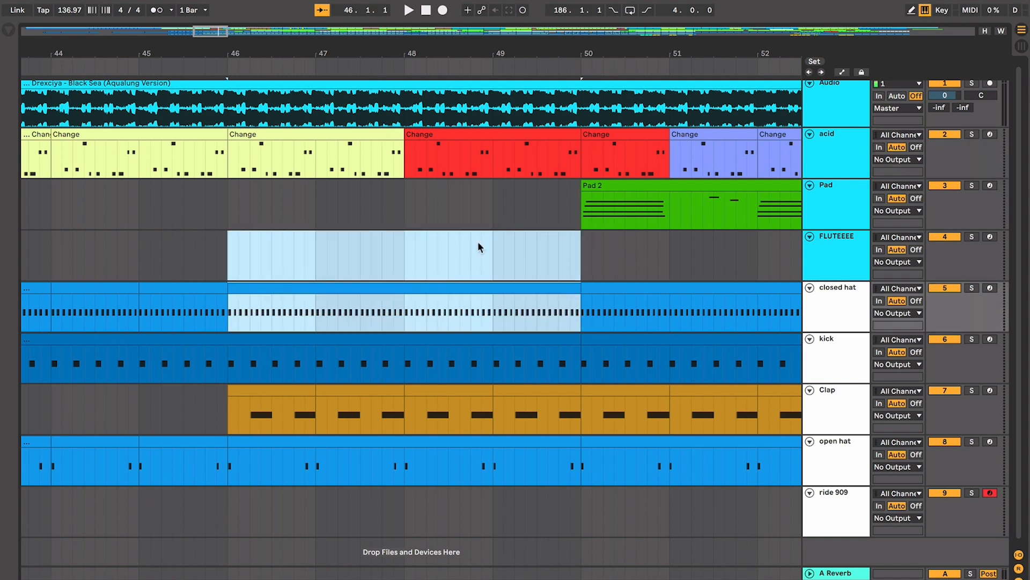
{"action": "left_click", "coordinate": [427, 196]}
{"action": "scroll", "coordinate": [426, 196], "scroll_direction": "right", "scroll_amount": 3}
{"action": "left_click", "coordinate": [533, 188]}
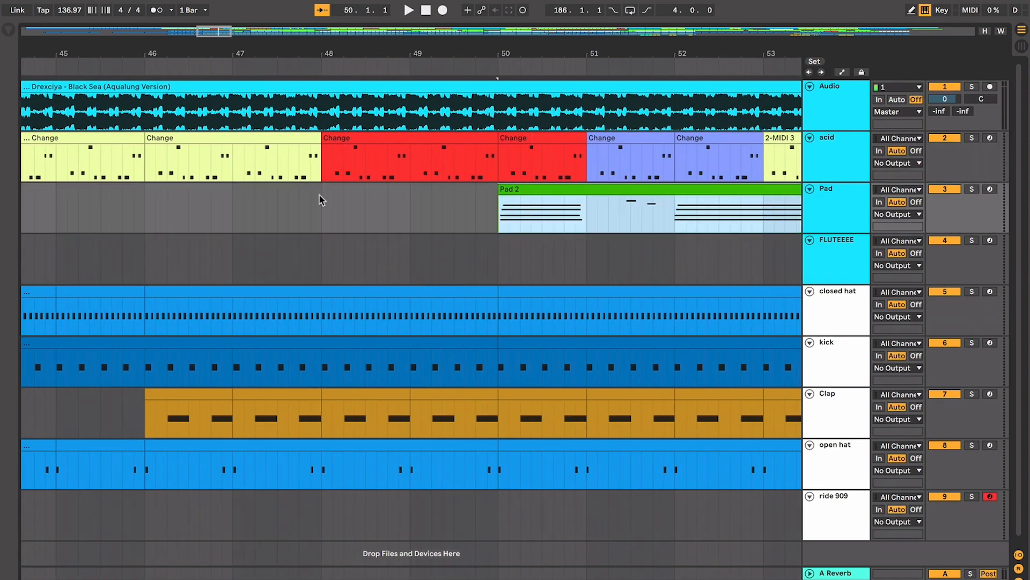
Highlight the lead-in from bar 46 on the Pad track and the opening bar of the Pad 2 clip at bar 50.
{"action": "scroll", "coordinate": [234, 220], "scroll_direction": "left", "scroll_amount": 4}
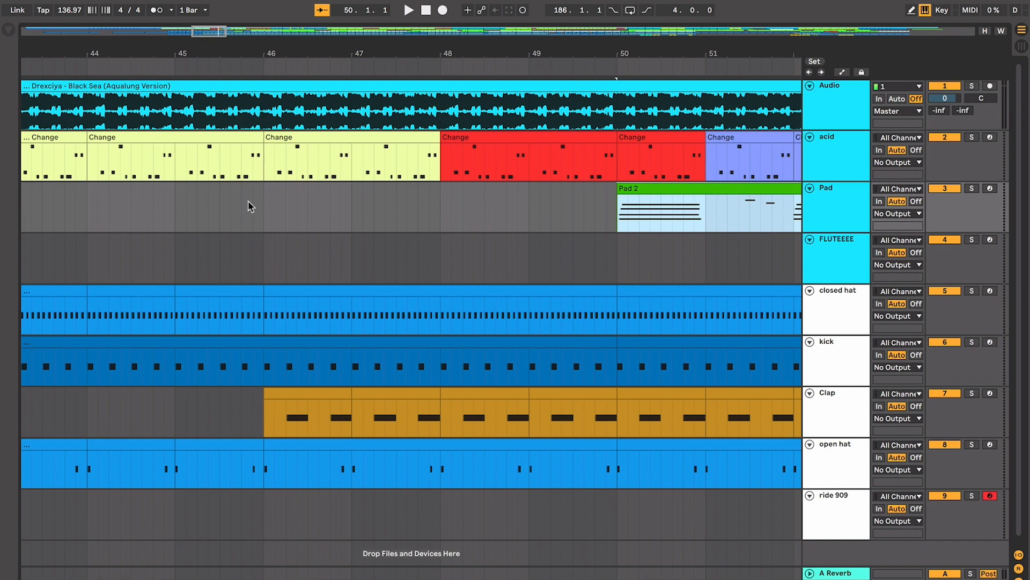
{"action": "left_click_drag", "start_coordinate": [260, 205], "coordinate": [361, 271]}
{"action": "left_click_drag", "start_coordinate": [437, 198], "coordinate": [559, 148]}
{"action": "left_click_drag", "start_coordinate": [606, 200], "coordinate": [692, 215]}
{"action": "scroll", "coordinate": [691, 211], "scroll_direction": "right", "scroll_amount": 2}
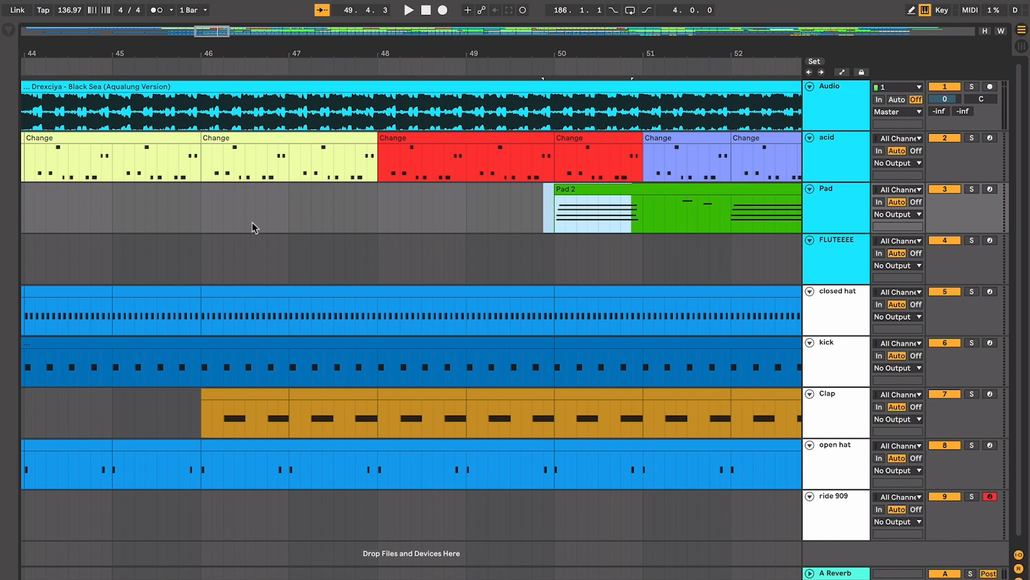
Place the insert marker at bar 50 on the FLUTEEEE track, followed by bar 47.4 on the Pad track.
{"action": "scroll", "coordinate": [580, 202], "scroll_direction": "right", "scroll_amount": 3}
{"action": "left_click", "coordinate": [485, 244]}
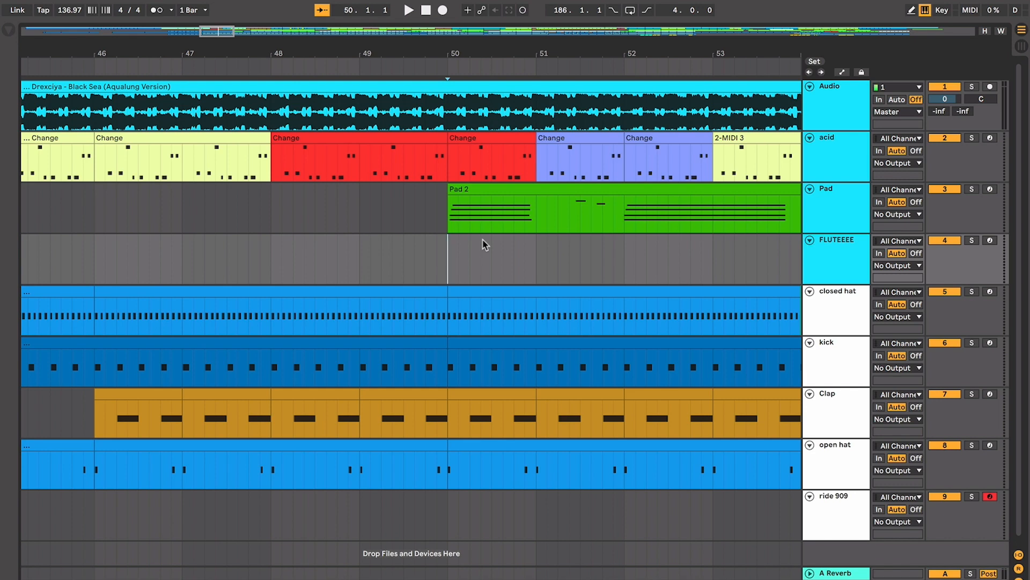
{"action": "left_click", "coordinate": [257, 207]}
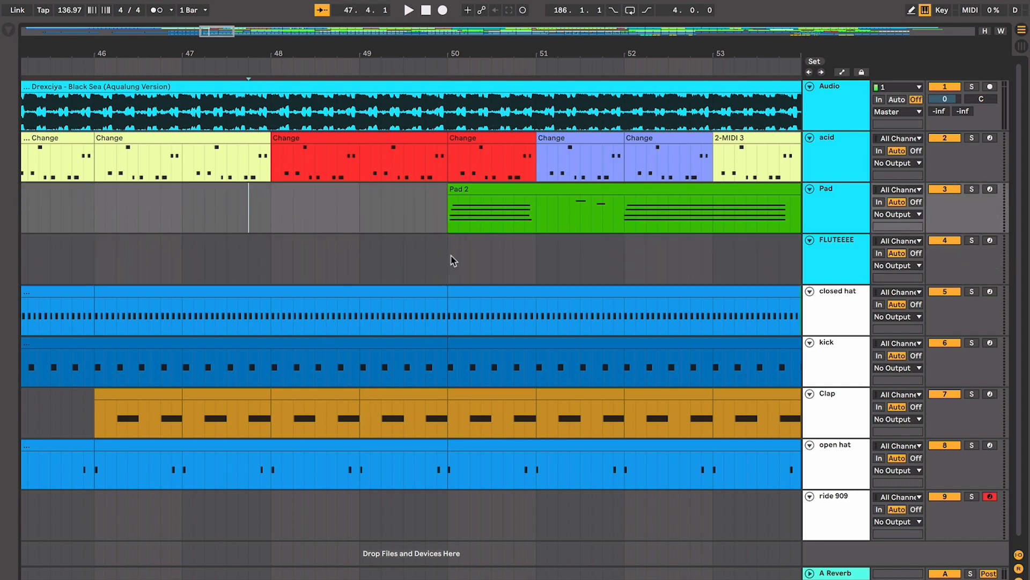
Step through the acid clips at bars 51, 52 and 53 and select the decay down clip at bar 54 on the closed hat track.
{"action": "scroll", "coordinate": [453, 260], "scroll_direction": "right", "scroll_amount": 1}
{"action": "left_click", "coordinate": [537, 137]}
{"action": "left_click", "coordinate": [605, 137]}
{"action": "left_click", "coordinate": [719, 138]}
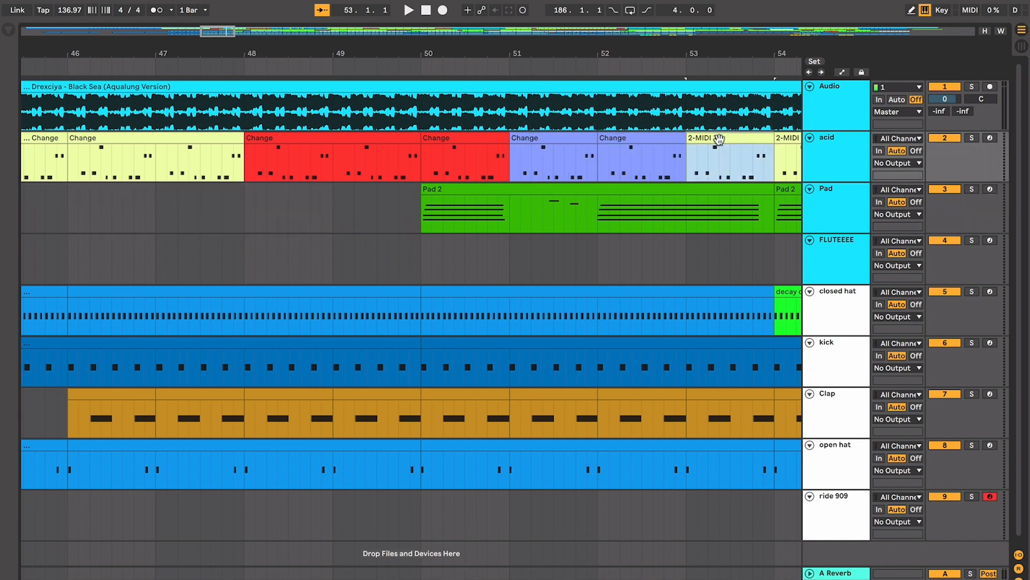
{"action": "scroll", "coordinate": [729, 199], "scroll_direction": "right", "scroll_amount": 1}
{"action": "left_click", "coordinate": [738, 291]}
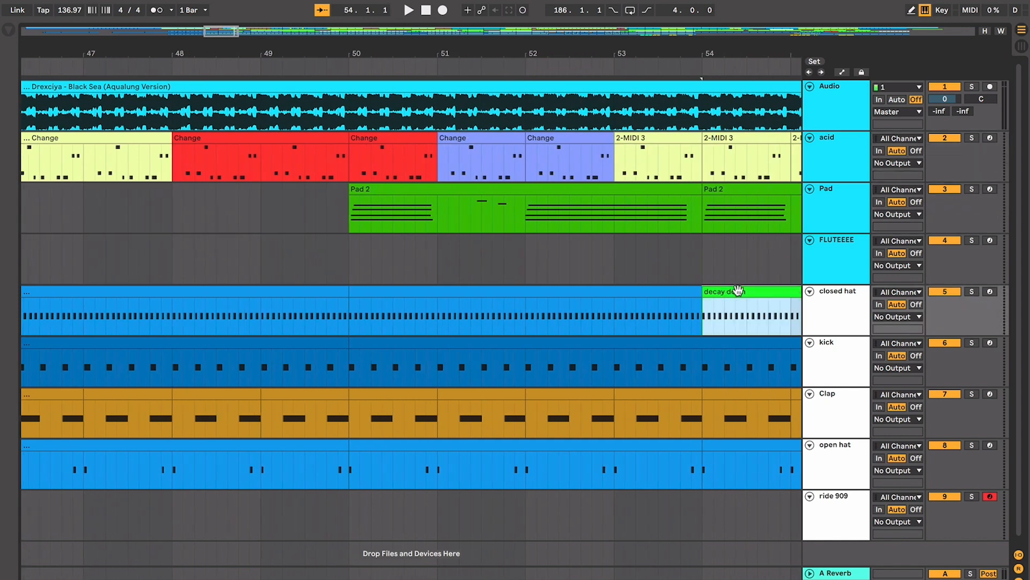
Listen to the arrangement from bar 47.2.3 through the pad entry and decay down section, stopping playback near the end of bar 57.
{"action": "scroll", "coordinate": [529, 288], "scroll_direction": "left", "scroll_amount": 1}
{"action": "left_click", "coordinate": [380, 255]}
{"action": "left_click", "coordinate": [245, 248]}
{"action": "left_click", "coordinate": [193, 247]}
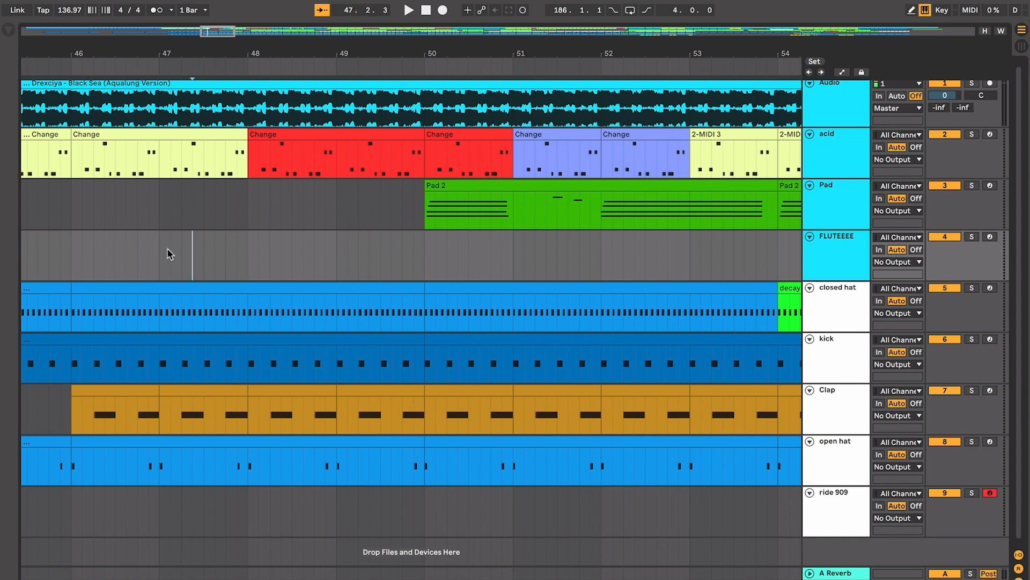
{"action": "key", "text": "plus"}
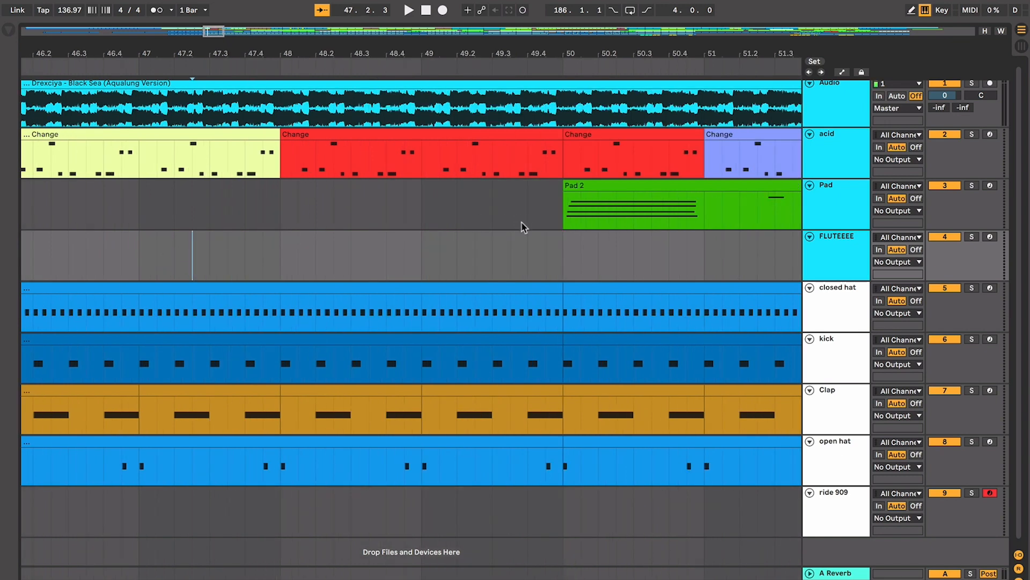
{"action": "key", "text": "space"}
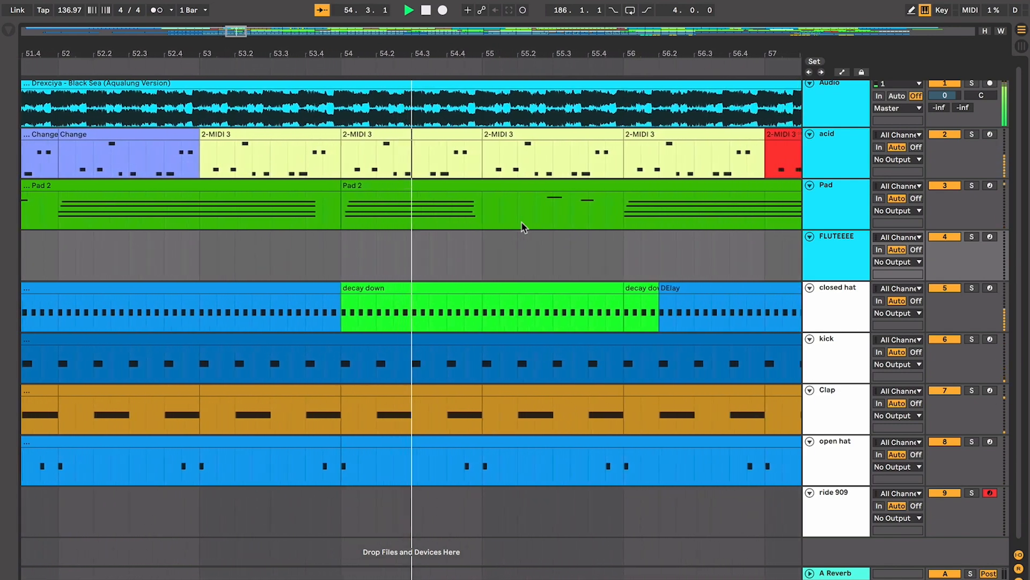
{"action": "key", "text": "minus"}
{"action": "key", "text": "minus"}
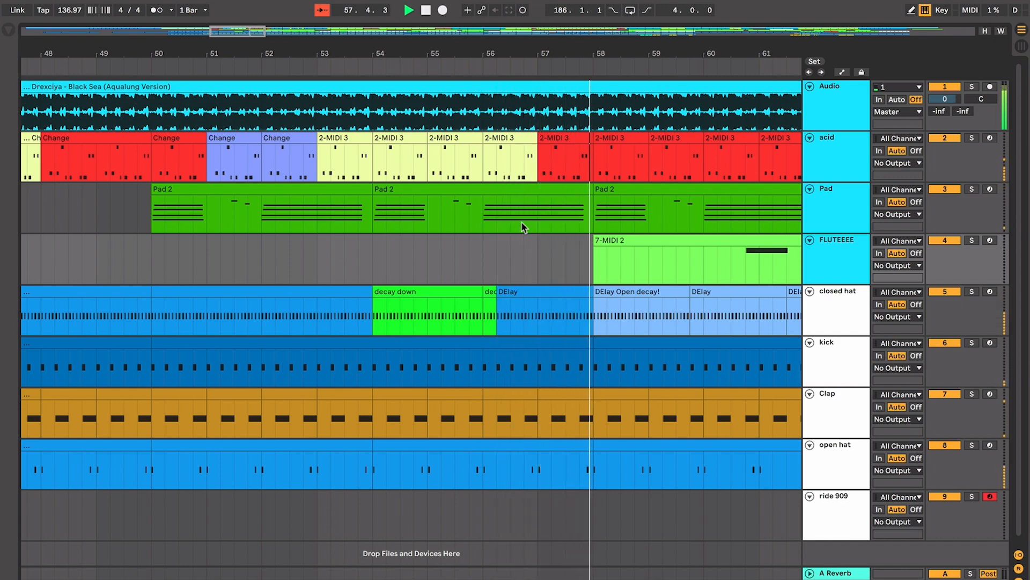
{"action": "key", "text": "space"}
Place the insert marker at bar 50 on the FLUTEEEE track and select the four-bar Pad 2 clip starting at bar 50.
{"action": "scroll", "coordinate": [521, 221], "scroll_direction": "left", "scroll_amount": 1}
{"action": "left_click", "coordinate": [192, 250]}
{"action": "scroll", "coordinate": [192, 250], "scroll_direction": "up", "scroll_amount": 3}
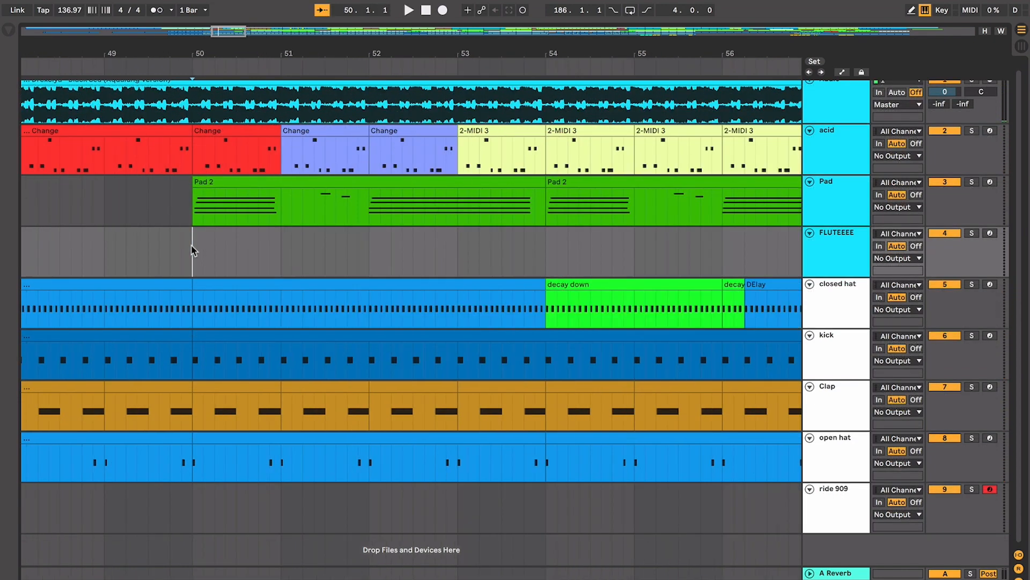
{"action": "scroll", "coordinate": [192, 250], "scroll_direction": "right", "scroll_amount": 1}
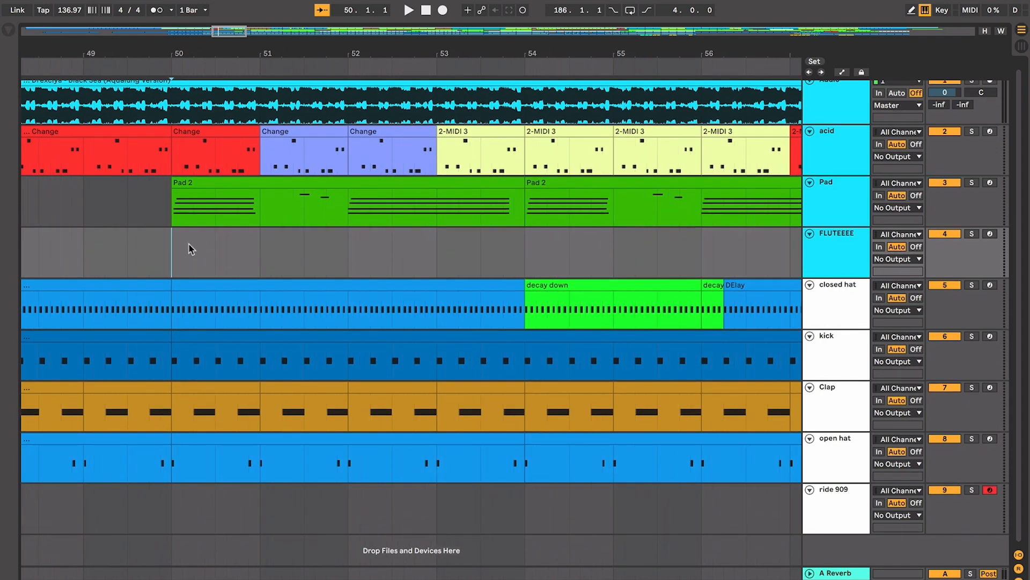
{"action": "left_click", "coordinate": [209, 184]}
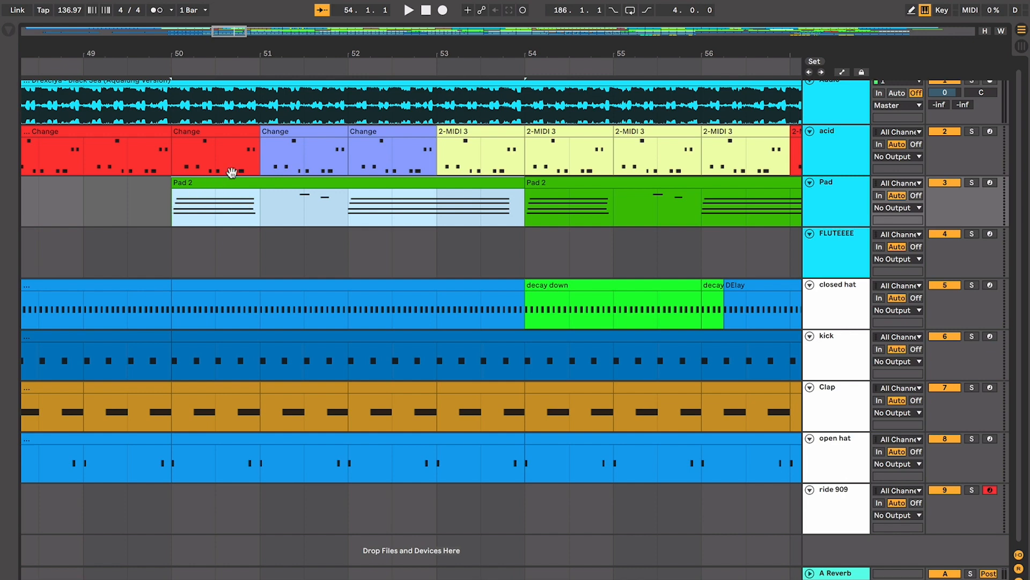
Select the acid Change clips at bars 50 and 51 and compare them with the 2-MIDI 3 clip at bar 53.
{"action": "left_click", "coordinate": [227, 131]}
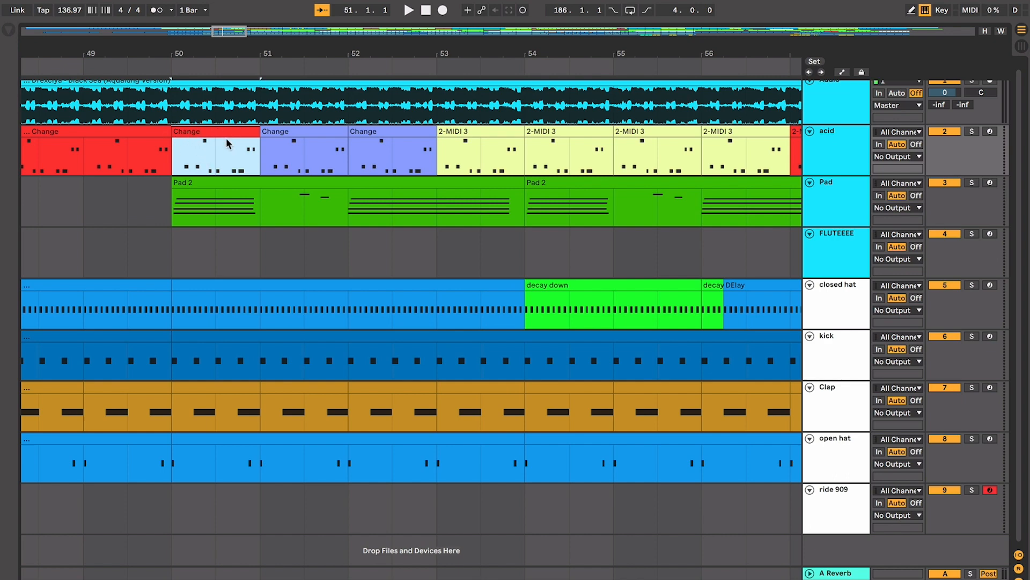
{"action": "left_click", "coordinate": [308, 134]}
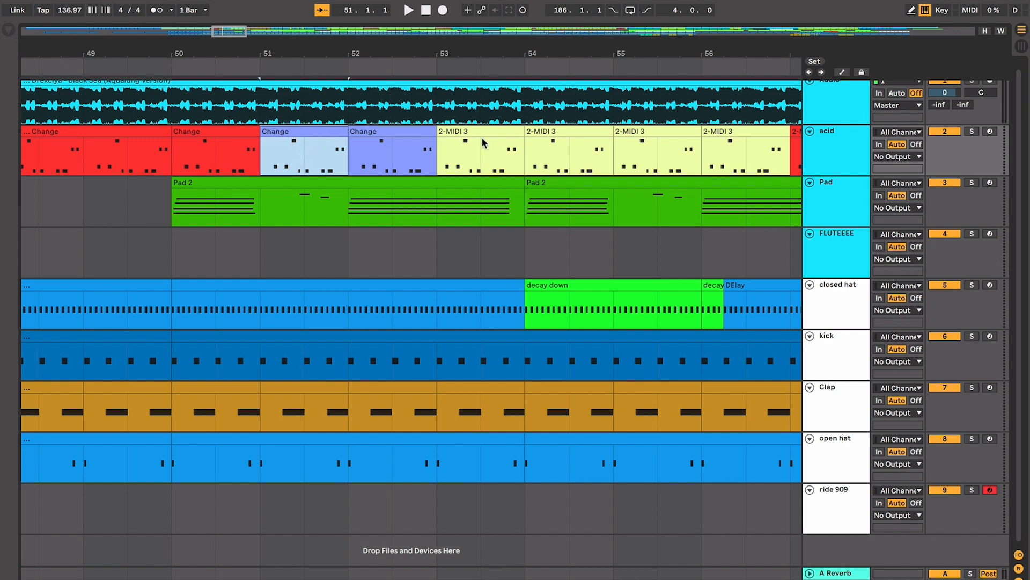
{"action": "left_click_drag", "start_coordinate": [481, 136], "coordinate": [323, 133]}
Compare the Pad 2 clip at bar 50 with the acid Change clips at bars 51 and 52.
{"action": "left_click", "coordinate": [224, 186]}
{"action": "left_click", "coordinate": [273, 131]}
{"action": "left_click", "coordinate": [385, 134]}
{"action": "left_click", "coordinate": [360, 185]}
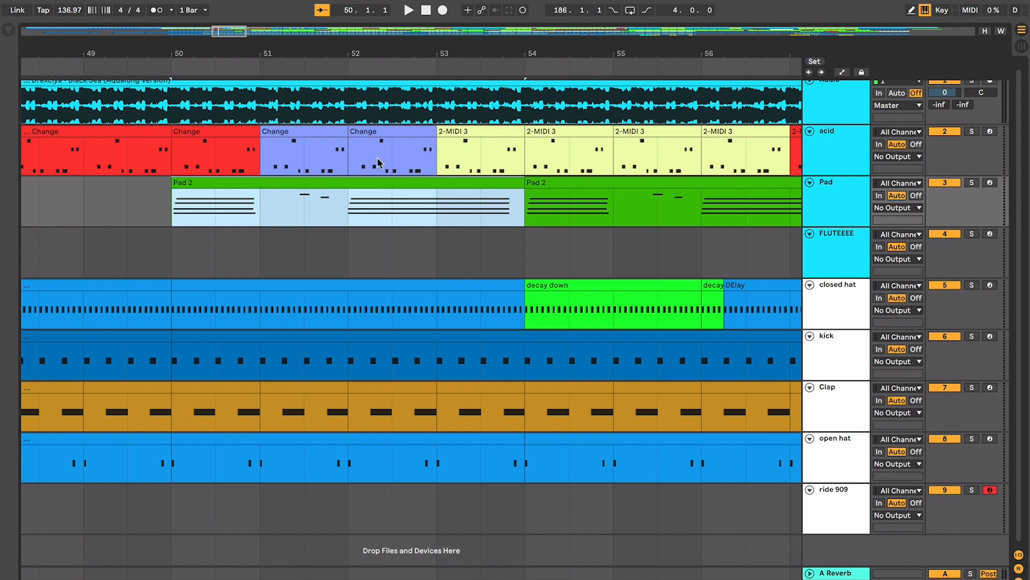
Select the acid 2-MIDI 3 clip at bar 53 and the two-bar decay down clip at bar 54 on the closed hat track.
{"action": "left_click", "coordinate": [462, 141]}
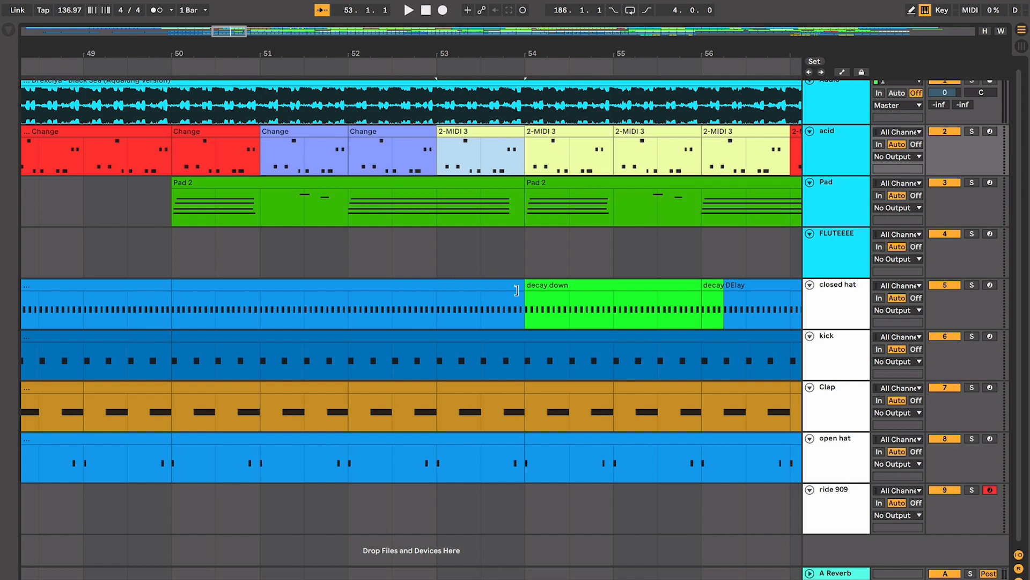
{"action": "left_click", "coordinate": [545, 289]}
{"action": "left_click", "coordinate": [493, 289]}
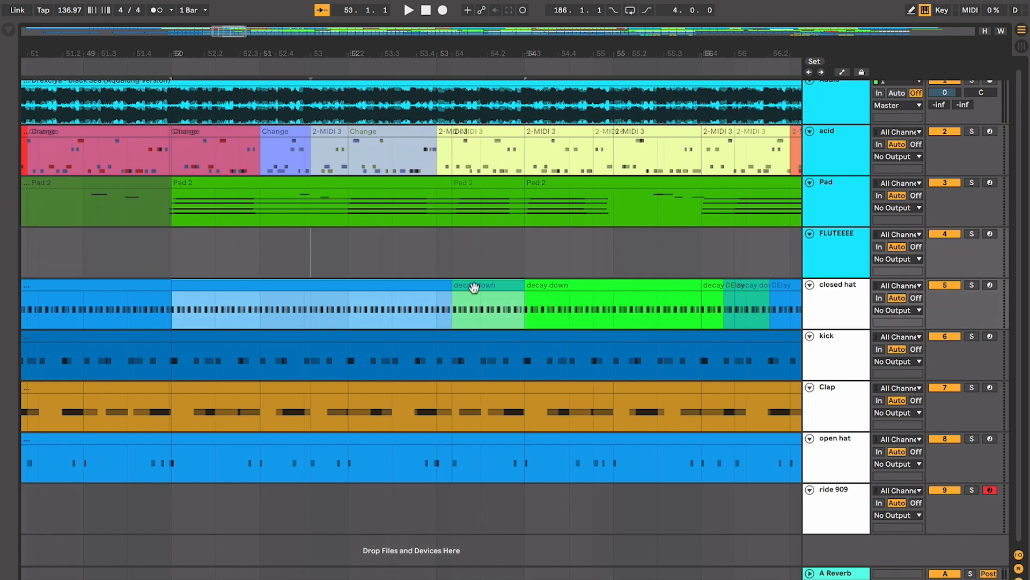
{"action": "left_click", "coordinate": [474, 289]}
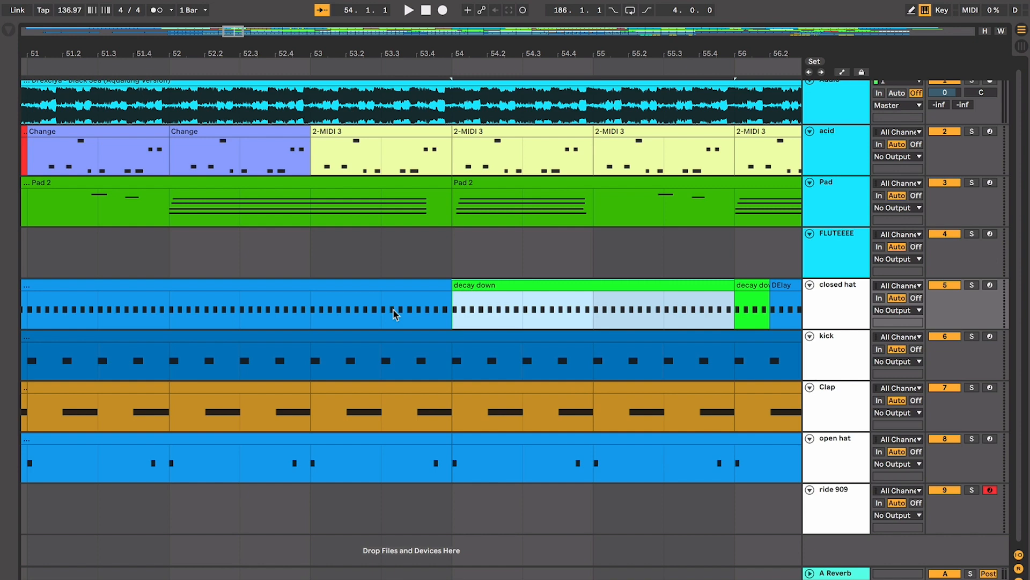
Place the insert marker at bar 54 on the closed hat track and inspect the start of the decay down clip.
{"action": "left_click", "coordinate": [422, 314]}
{"action": "key", "text": "minus"}
{"action": "key", "text": "minus"}
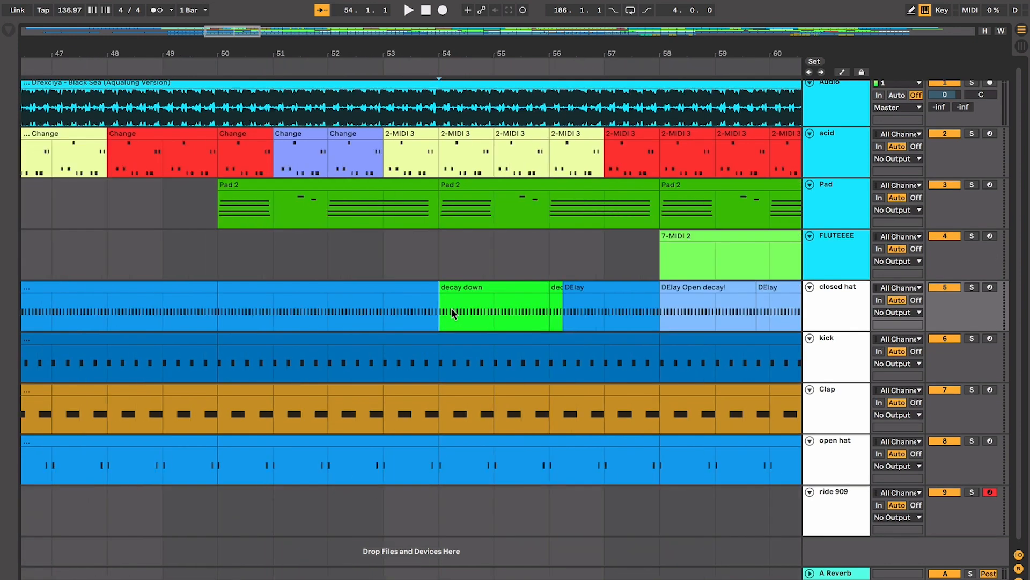
{"action": "key", "text": "plus"}
{"action": "key", "text": "plus"}
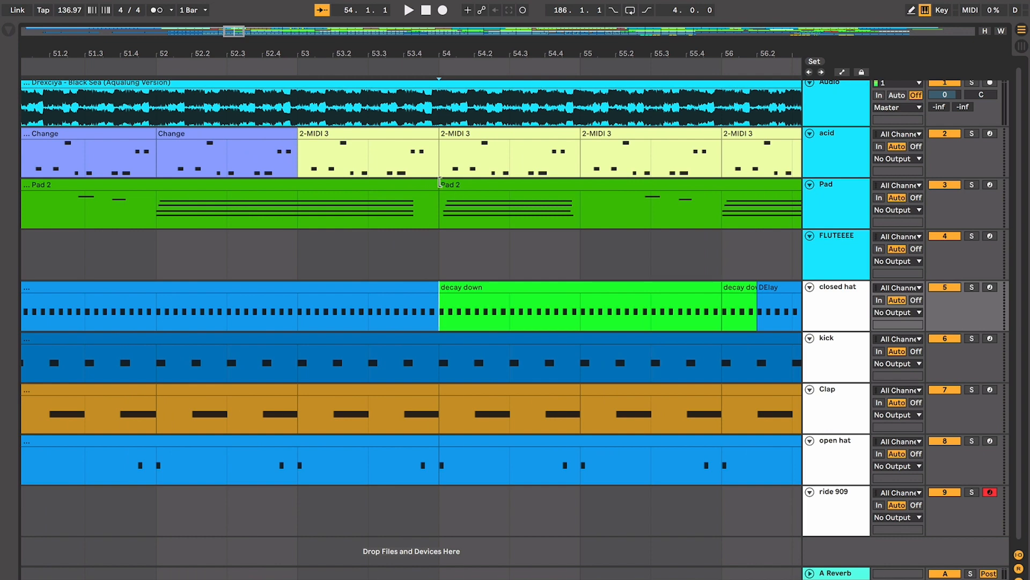
{"action": "scroll", "coordinate": [548, 209], "scroll_direction": "right", "scroll_amount": 2}
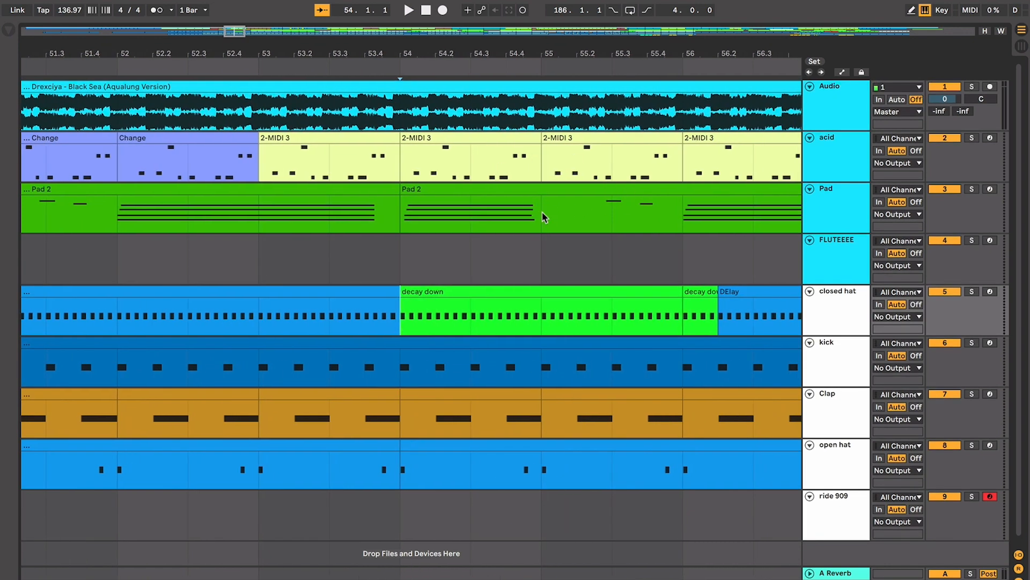
{"action": "left_click", "coordinate": [444, 291]}
Mark bar 54 on the FLUTEEEE track and set the insert marker to bar 53.
{"action": "scroll", "coordinate": [395, 287], "scroll_direction": "left", "scroll_amount": 2}
{"action": "left_click", "coordinate": [328, 270]}
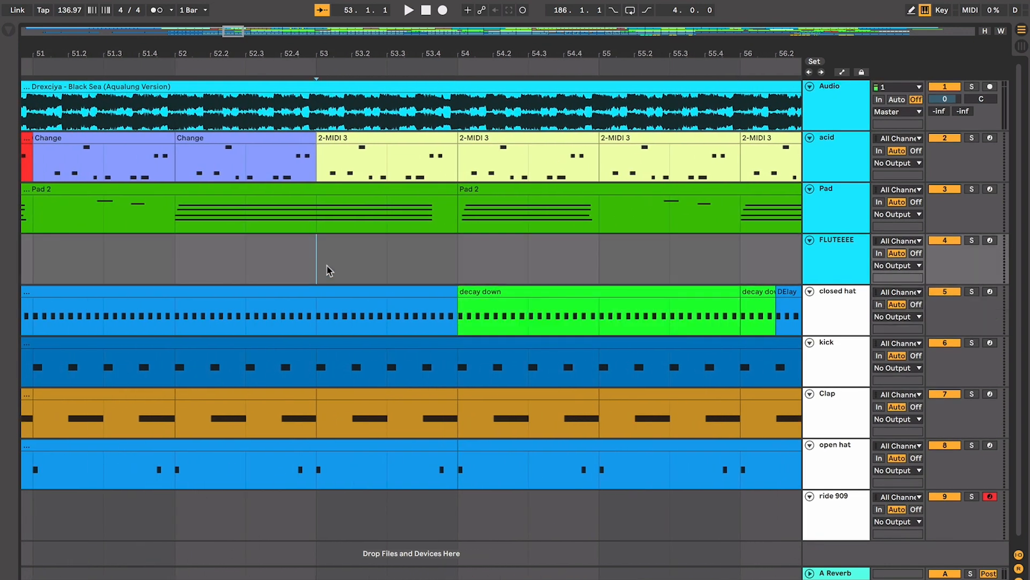
{"action": "left_click_drag", "start_coordinate": [314, 268], "coordinate": [577, 269]}
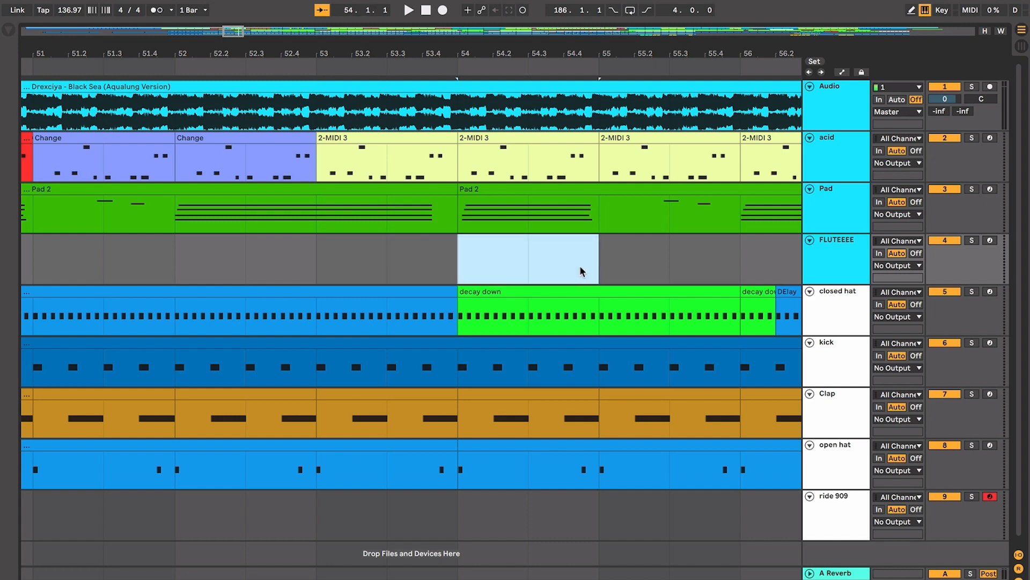
{"action": "left_click", "coordinate": [327, 274]}
{"action": "left_click_drag", "start_coordinate": [437, 279], "coordinate": [584, 283]}
{"action": "left_click", "coordinate": [386, 282]}
{"action": "left_click", "coordinate": [311, 271]}
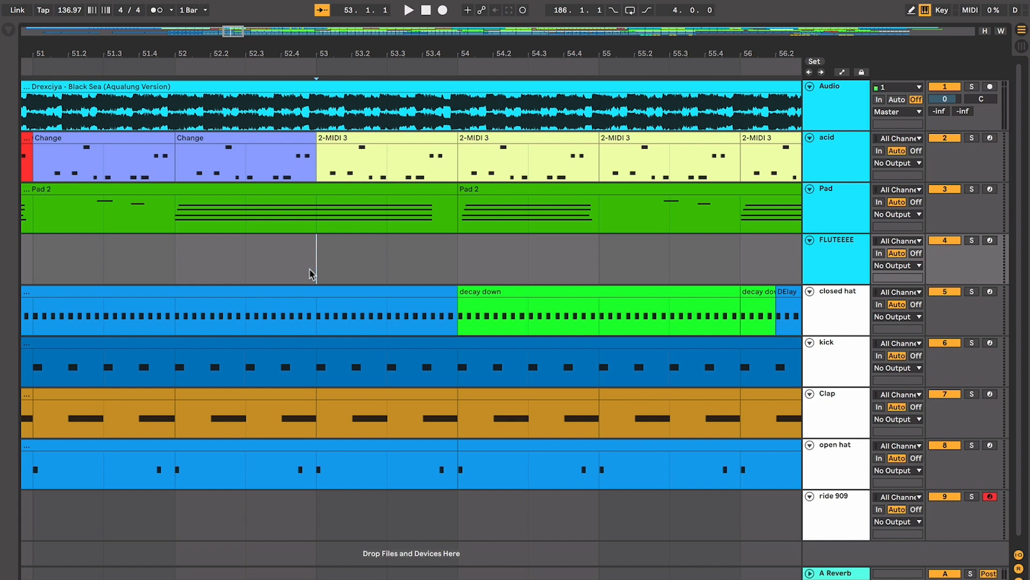
Listen from bar 53 through the closed hat decay down clips and the DElay change, stopping playback at bar 57.
{"action": "key", "text": "space"}
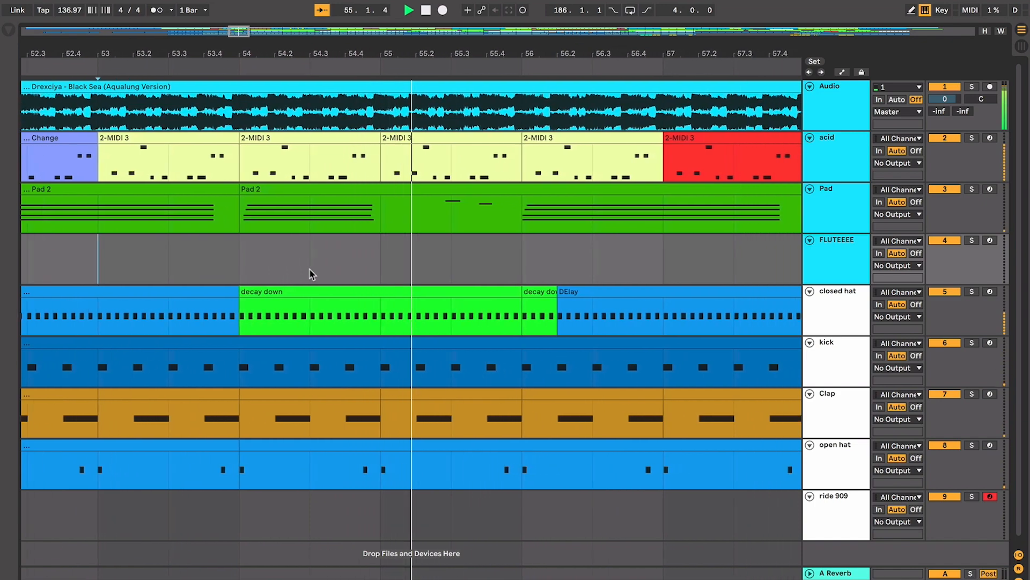
{"action": "key", "text": "minus"}
{"action": "key", "text": "minus"}
{"action": "key", "text": "plus"}
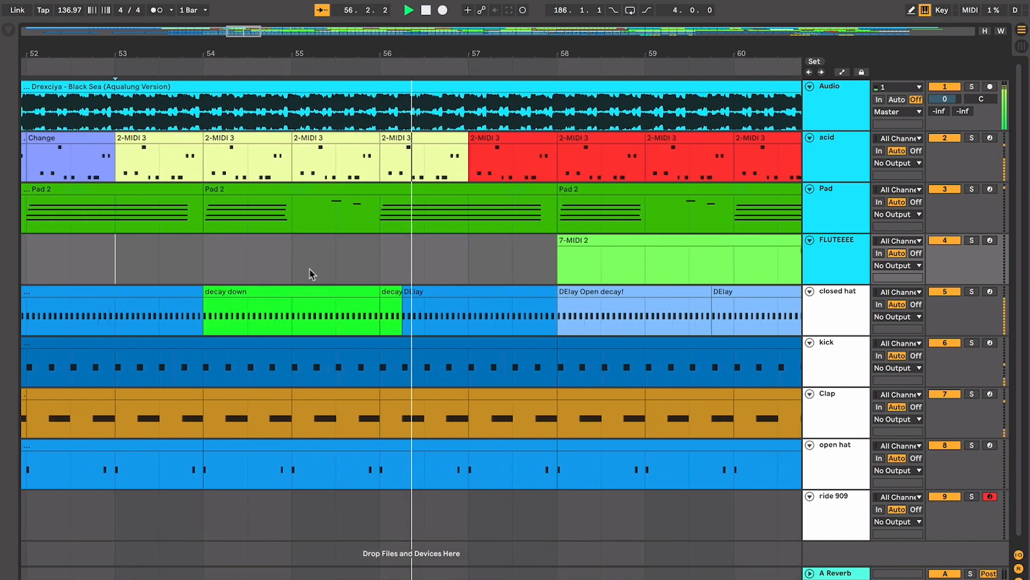
{"action": "key", "text": "plus"}
{"action": "key", "text": "space"}
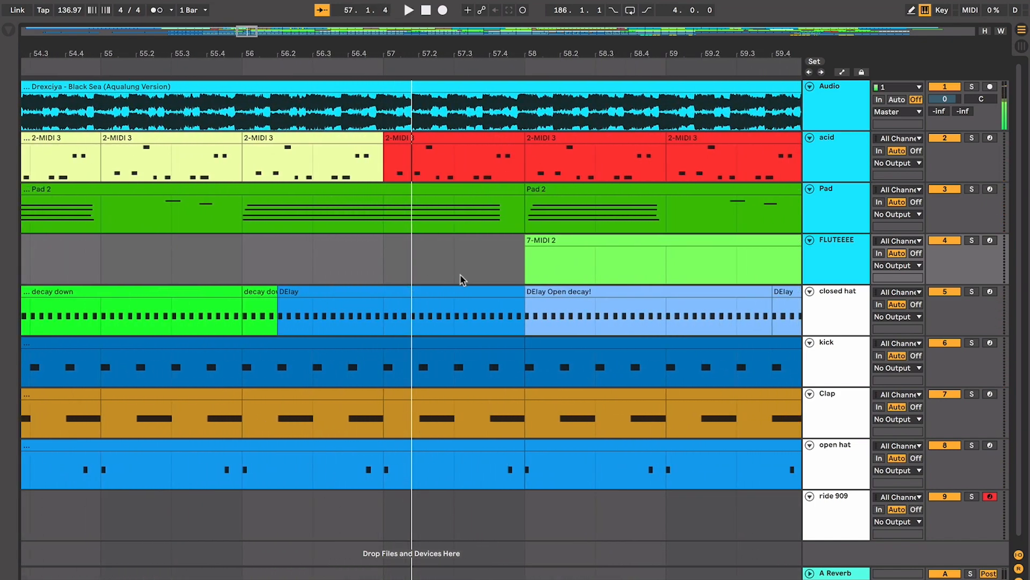
{"action": "double_click", "coordinate": [291, 279]}
{"action": "key", "text": "ctrl+alt+l"}
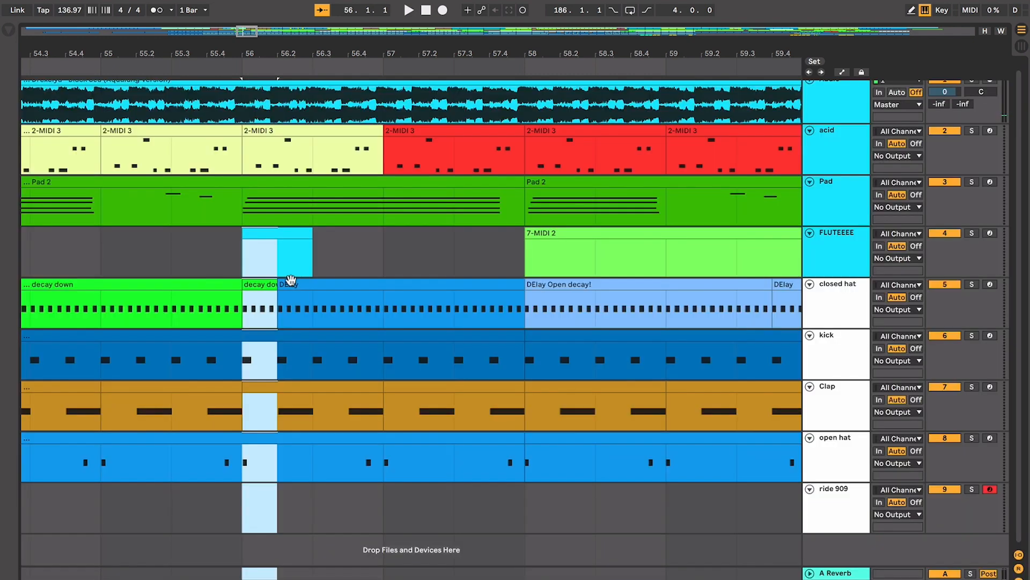
{"action": "left_click", "coordinate": [273, 277]}
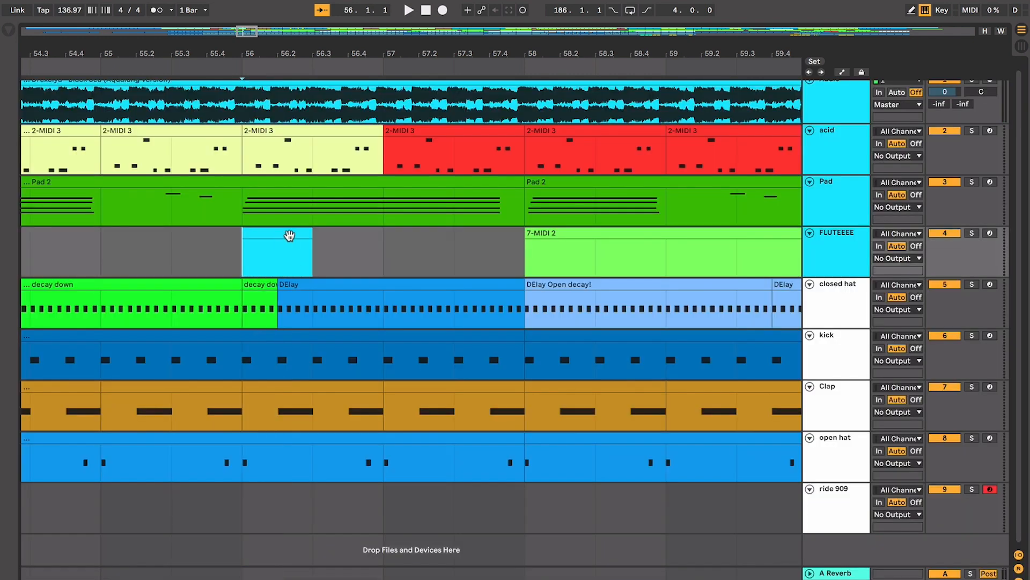
{"action": "left_click", "coordinate": [290, 240]}
Compare the acid 2-MIDI 3 clips at bars 56 and 57.
{"action": "scroll", "coordinate": [321, 274], "scroll_direction": "left", "scroll_amount": 3}
{"action": "left_click", "coordinate": [287, 267]}
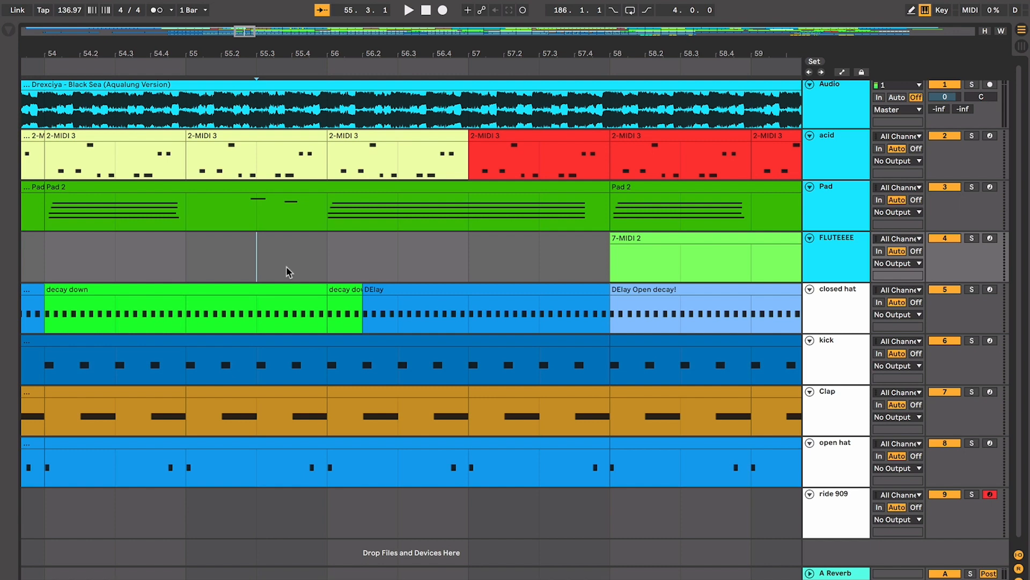
{"action": "left_click", "coordinate": [398, 153]}
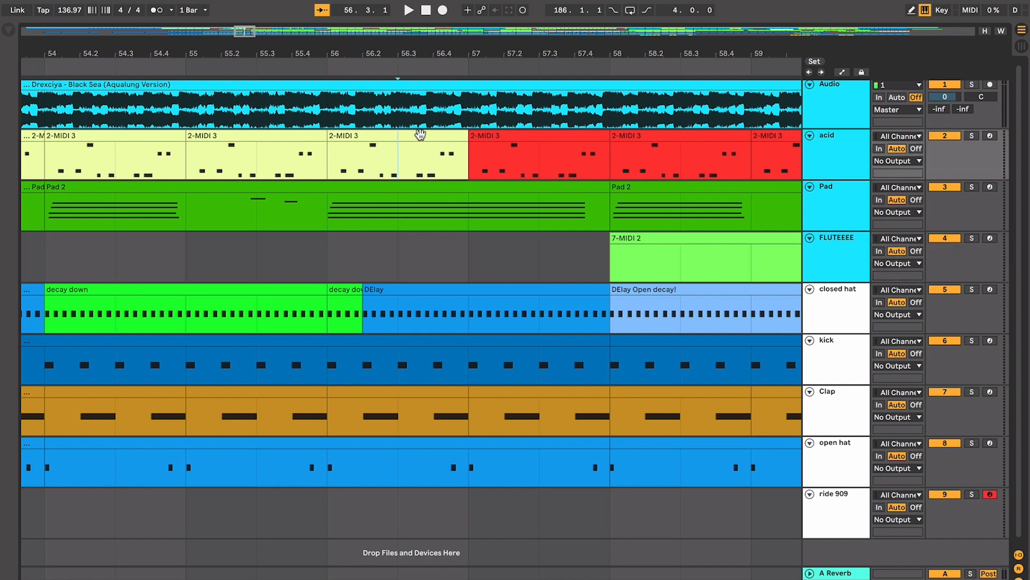
{"action": "left_click", "coordinate": [519, 136]}
Place the insert marker at bar 56 on the FLUTEEEE track and select the DElay clip at bar 56.2 on the closed hat track.
{"action": "left_click", "coordinate": [346, 248]}
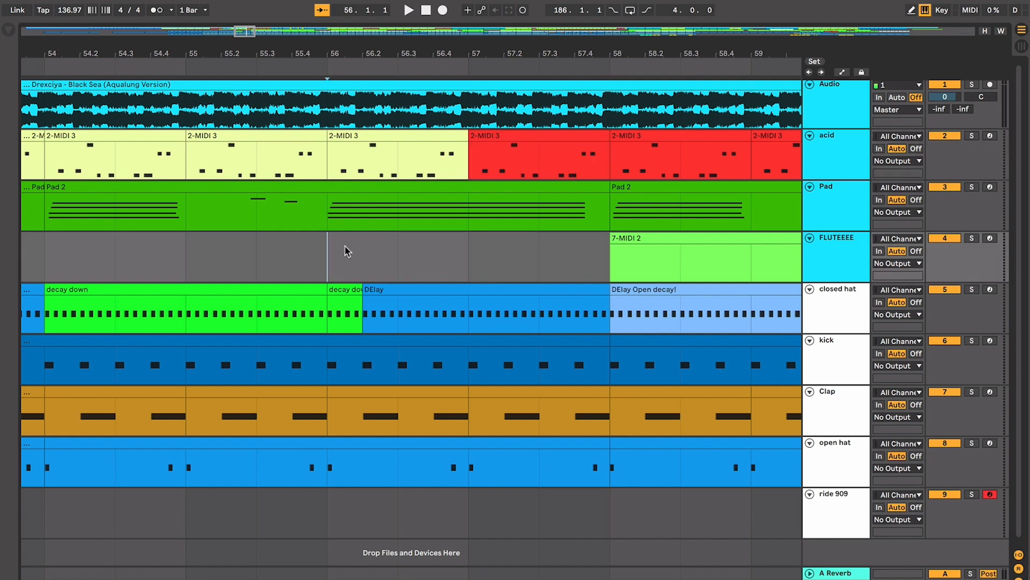
{"action": "key", "text": "minus"}
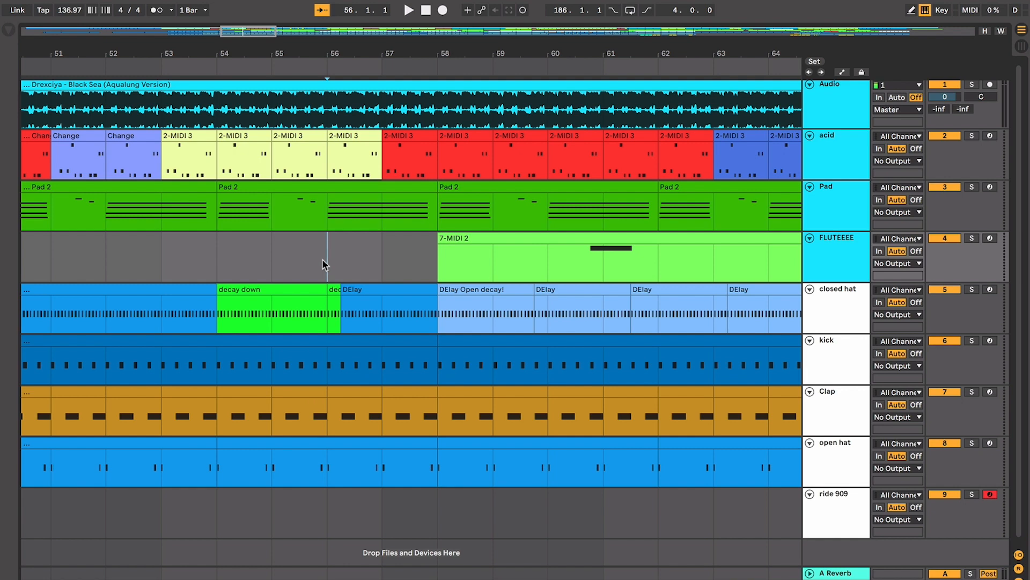
{"action": "left_click", "coordinate": [370, 289]}
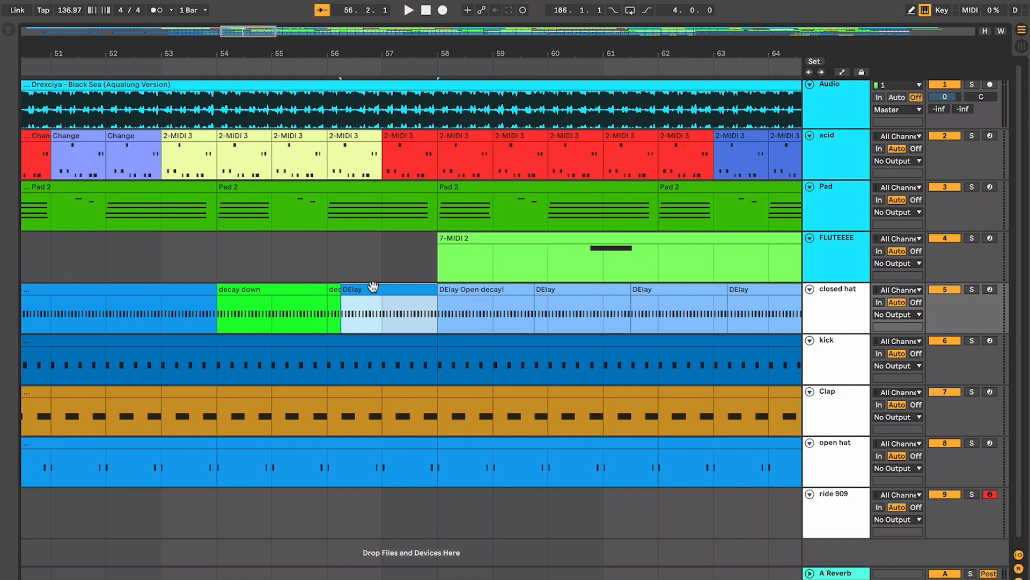
Compare the closed hat DElay Open decay! clip at bar 58 with the red acid clip at bar 57.
{"action": "left_click", "coordinate": [479, 292]}
{"action": "left_click", "coordinate": [407, 144]}
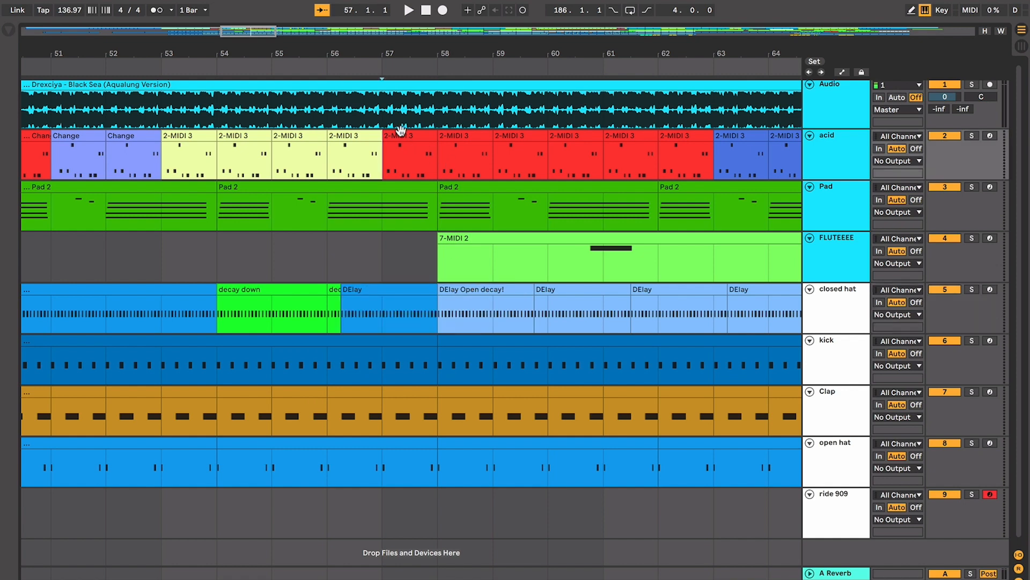
{"action": "left_click", "coordinate": [399, 125]}
Listen from bar 57 through the FLUTEEEE clip and DElay Open decay! entries at bar 58, stopping playback at bar 62.
{"action": "left_click", "coordinate": [369, 246]}
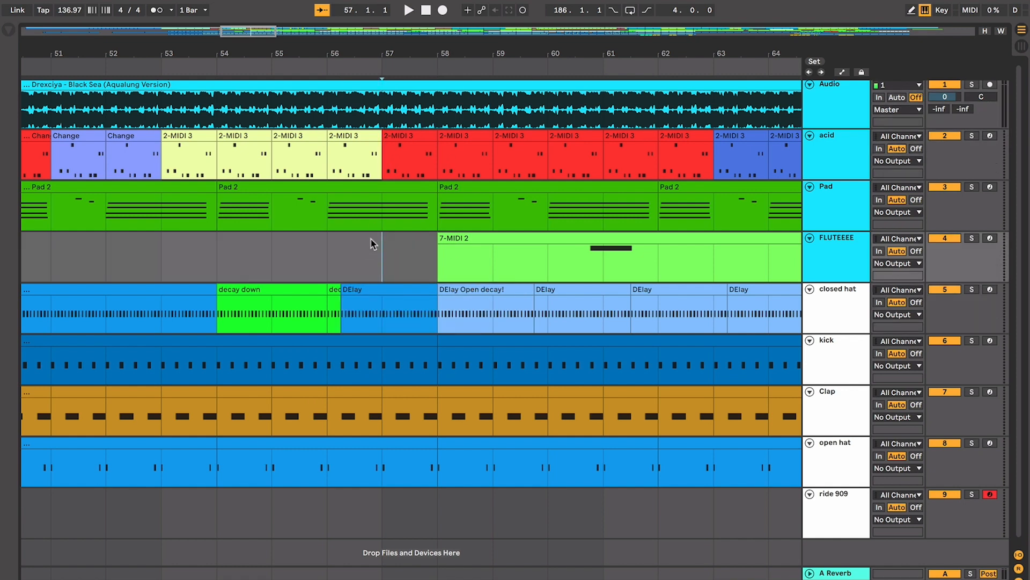
{"action": "key", "text": "plus"}
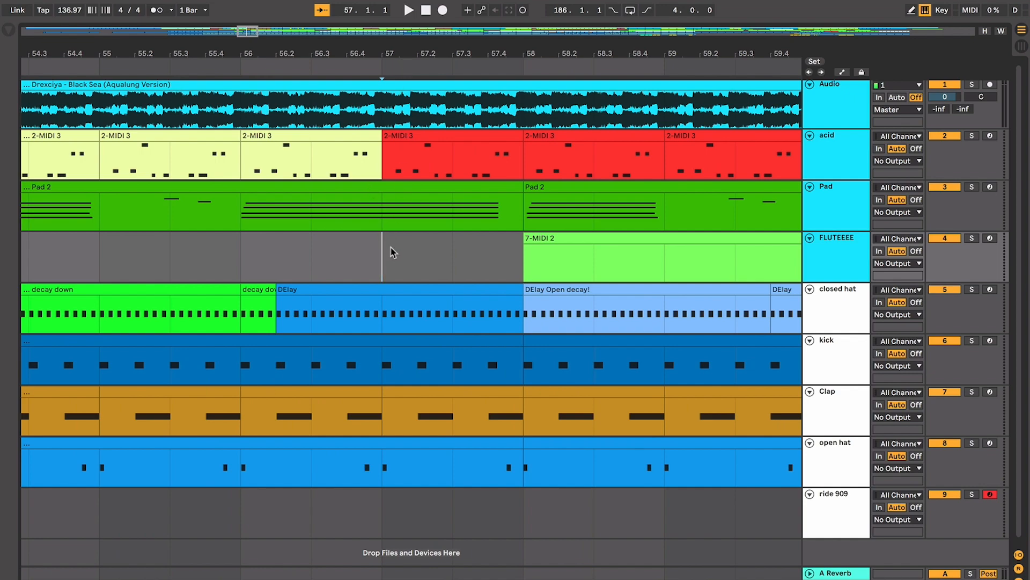
{"action": "key", "text": "space"}
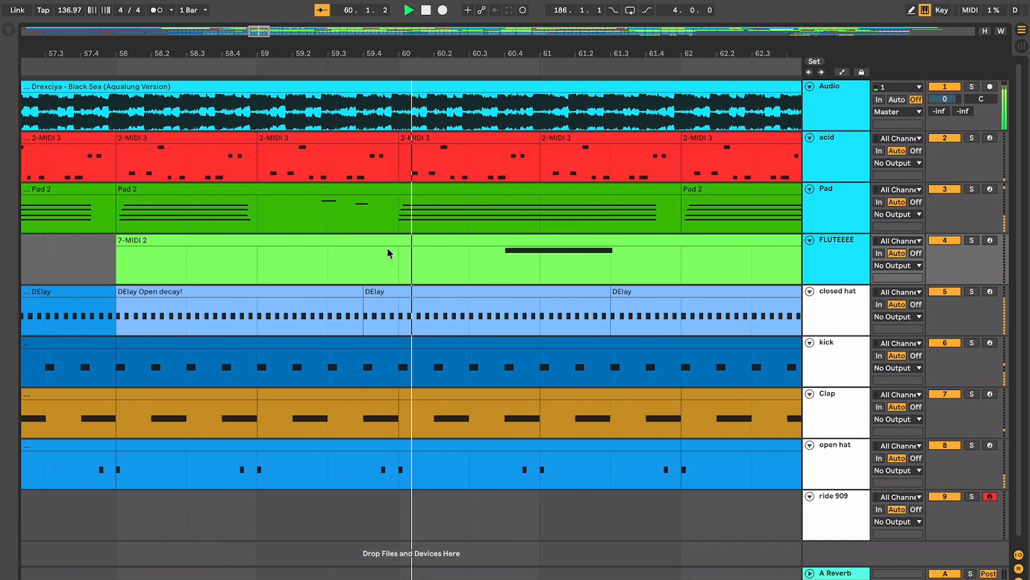
{"action": "key", "text": "minus"}
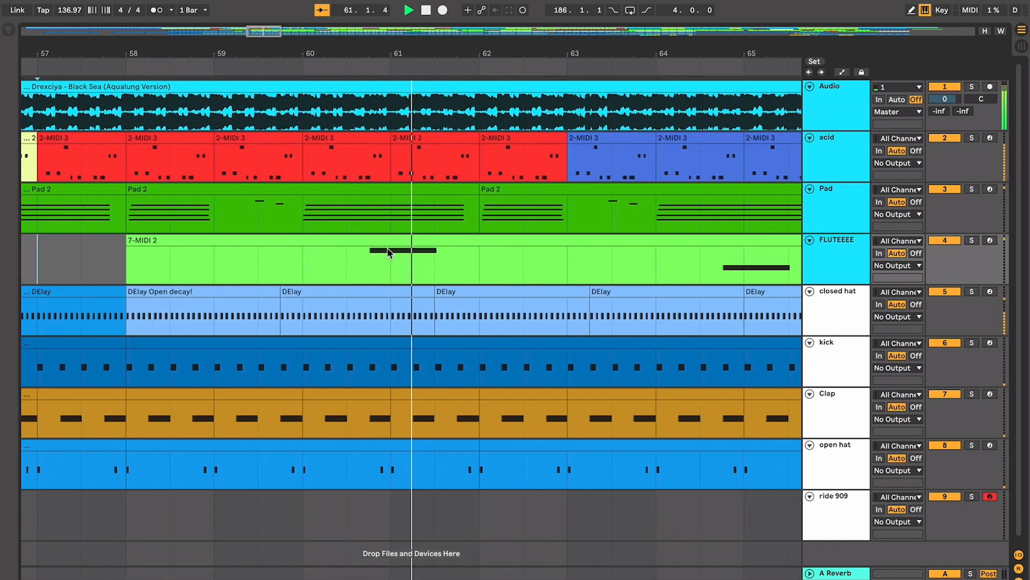
{"action": "key", "text": "space"}
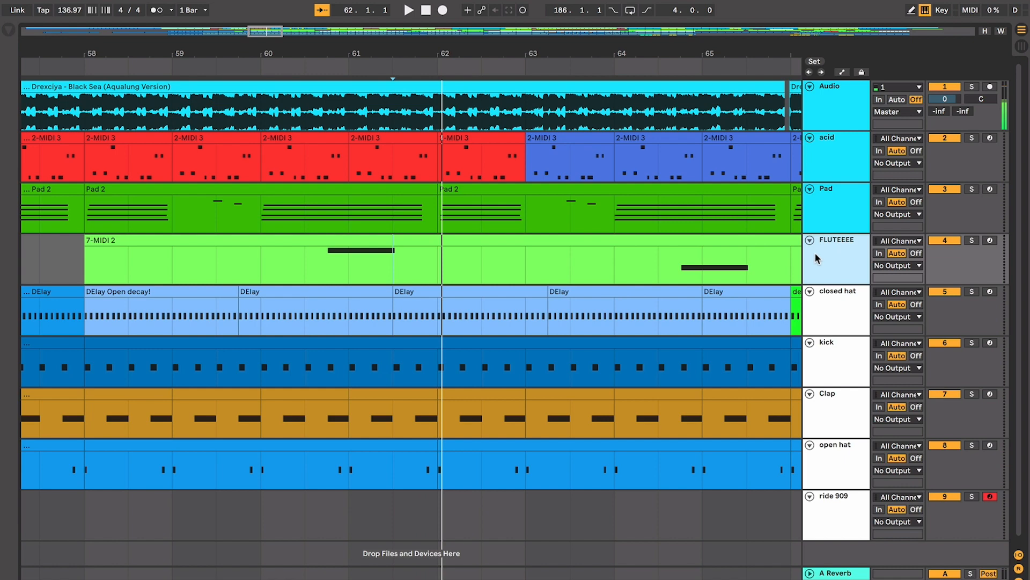
Listen from bar 60.3 through the closed hat decay down and yellow acid clips, stopping playback with the insert marker at bar 61.
{"action": "left_click", "coordinate": [387, 266]}
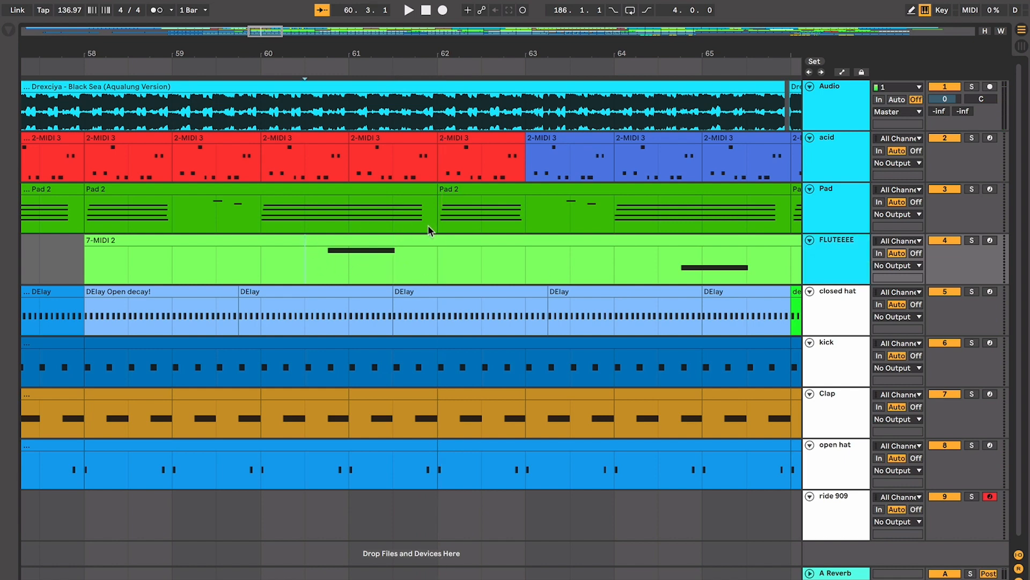
{"action": "key", "text": "plus"}
{"action": "key", "text": "space"}
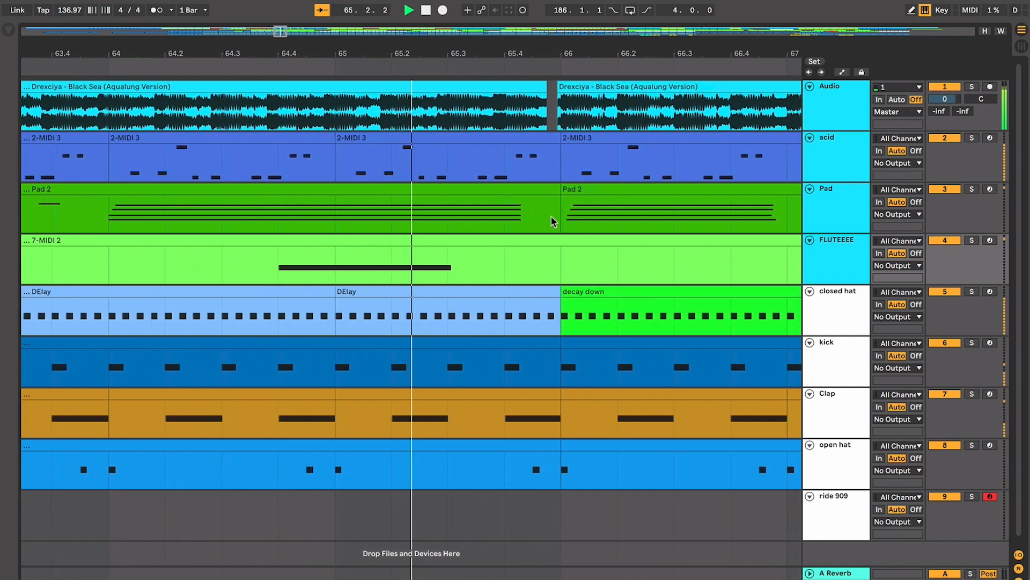
{"action": "left_click", "coordinate": [365, 164]}
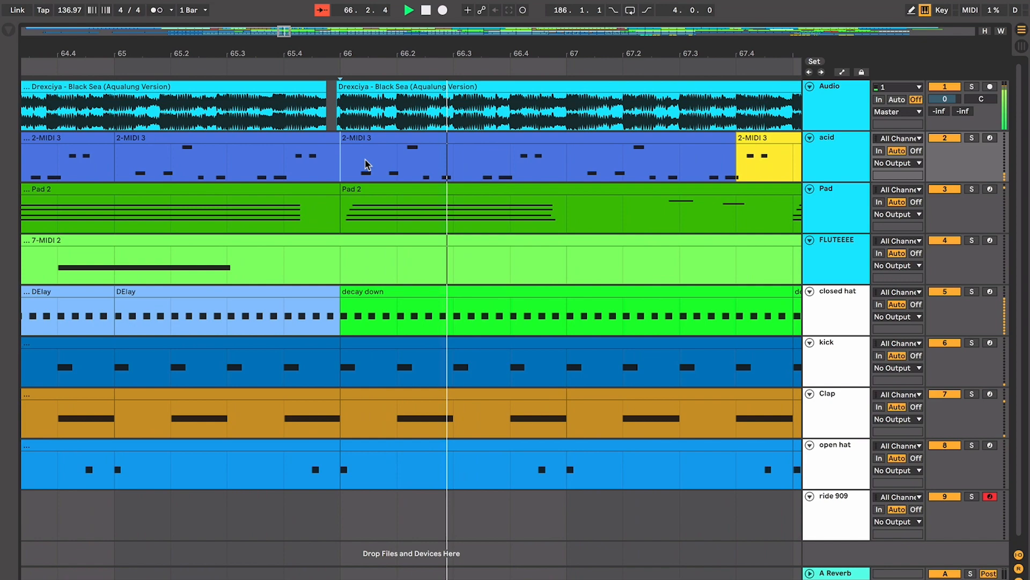
{"action": "key", "text": "alt+shift+f"}
{"action": "scroll", "coordinate": [409, 189], "scroll_direction": "down", "scroll_amount": 4}
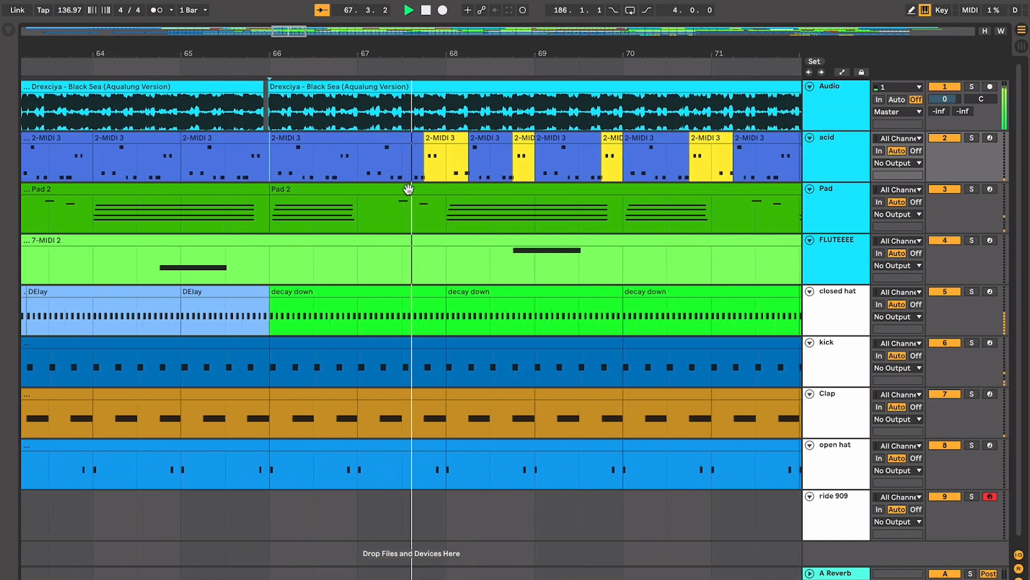
{"action": "scroll", "coordinate": [409, 189], "scroll_direction": "down", "scroll_amount": 3}
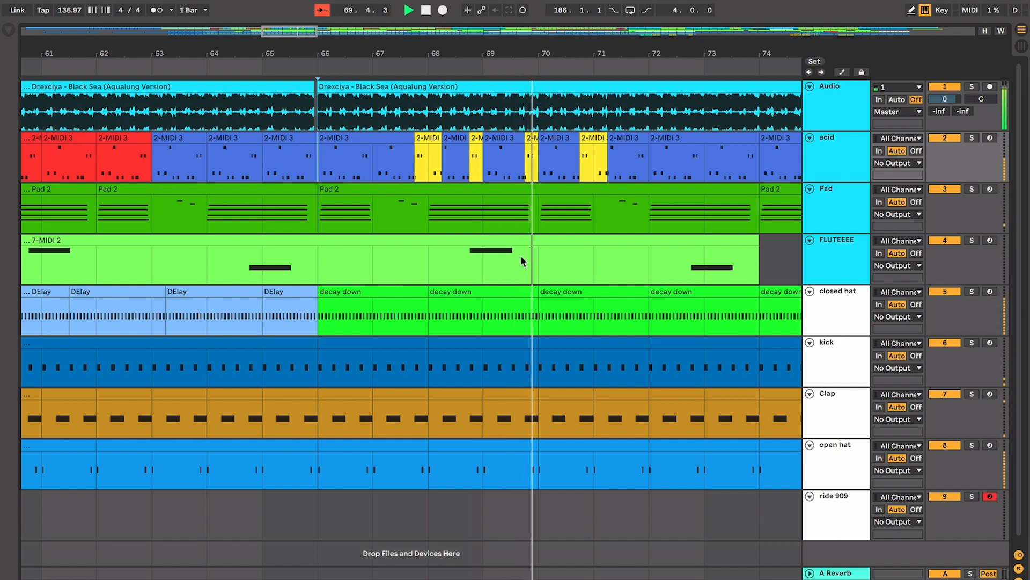
{"action": "scroll", "coordinate": [320, 220], "scroll_direction": "left", "scroll_amount": 3}
{"action": "left_click", "coordinate": [158, 214]}
{"action": "key", "text": "space"}
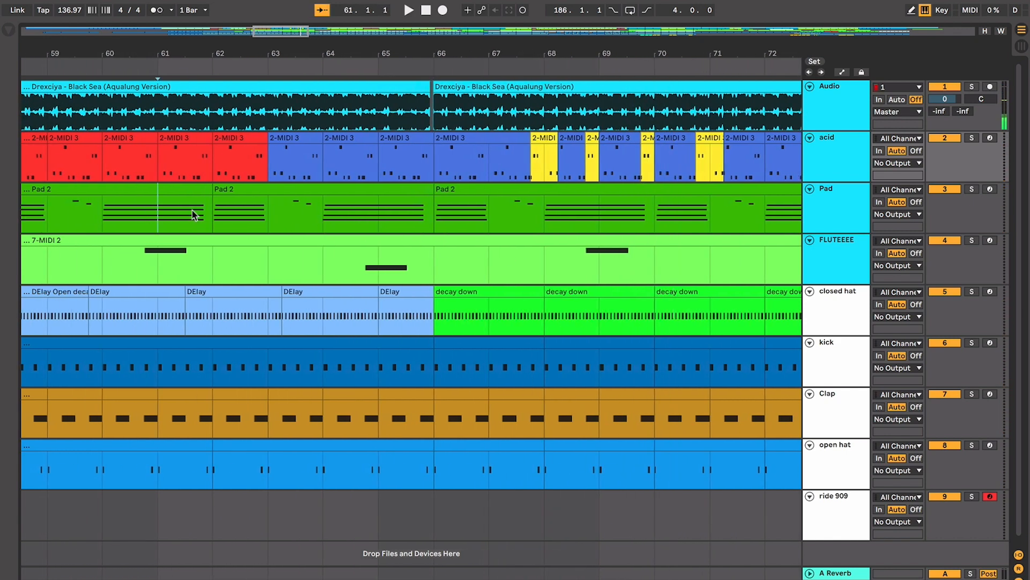
Mark bars 61 to 66 on the Pad track and bars 66 to 70 on the FLUTEEEE track.
{"action": "left_click_drag", "start_coordinate": [161, 215], "coordinate": [429, 220]}
{"action": "left_click_drag", "start_coordinate": [433, 255], "coordinate": [666, 282]}
{"action": "scroll", "coordinate": [665, 281], "scroll_direction": "right", "scroll_amount": 3}
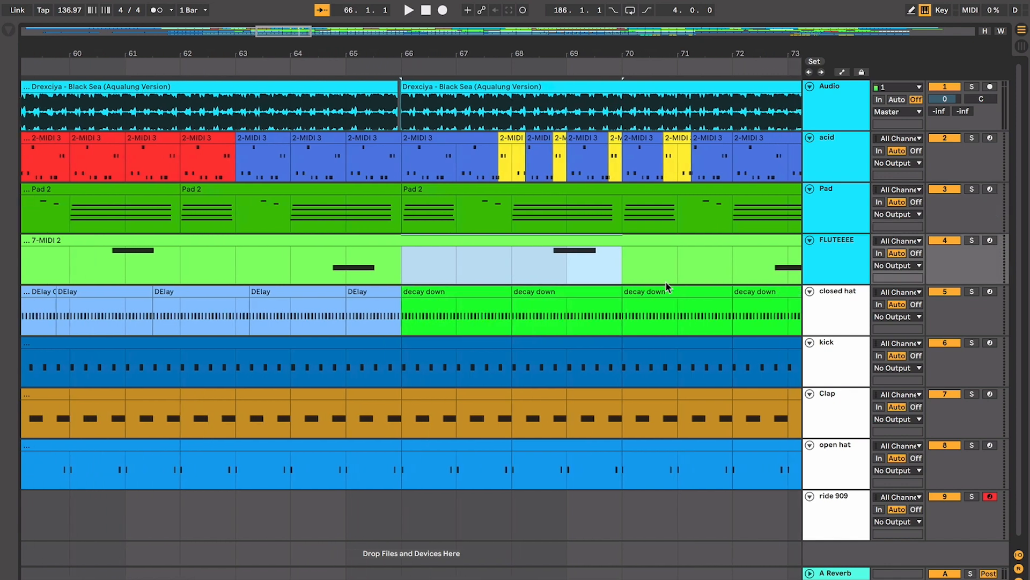
Examine the closed hat decay down and blue acid clips at bar 66, plus the short yellow acid clips that follow.
{"action": "left_click", "coordinate": [461, 310]}
{"action": "left_click", "coordinate": [445, 154]}
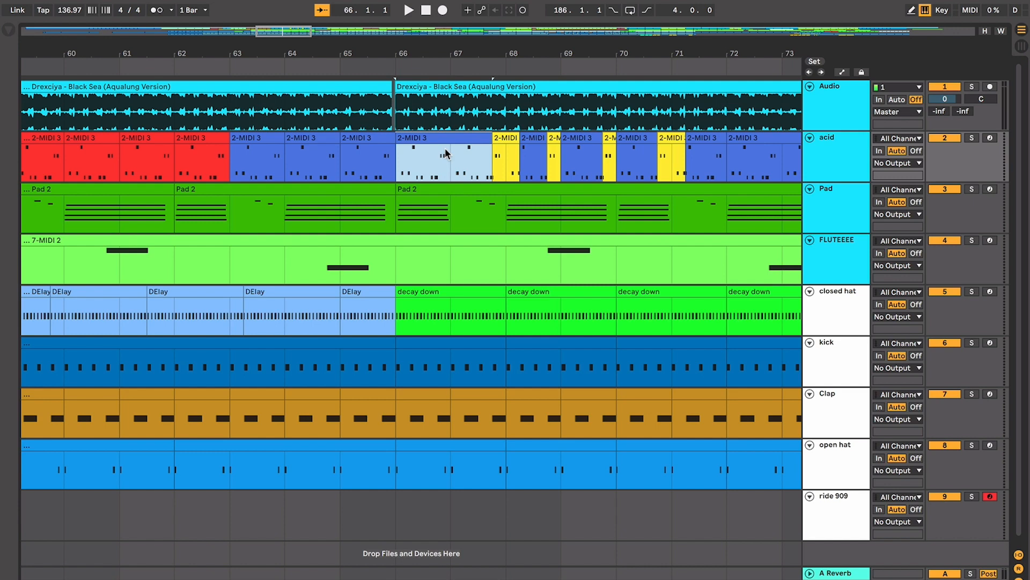
{"action": "left_click", "coordinate": [500, 141]}
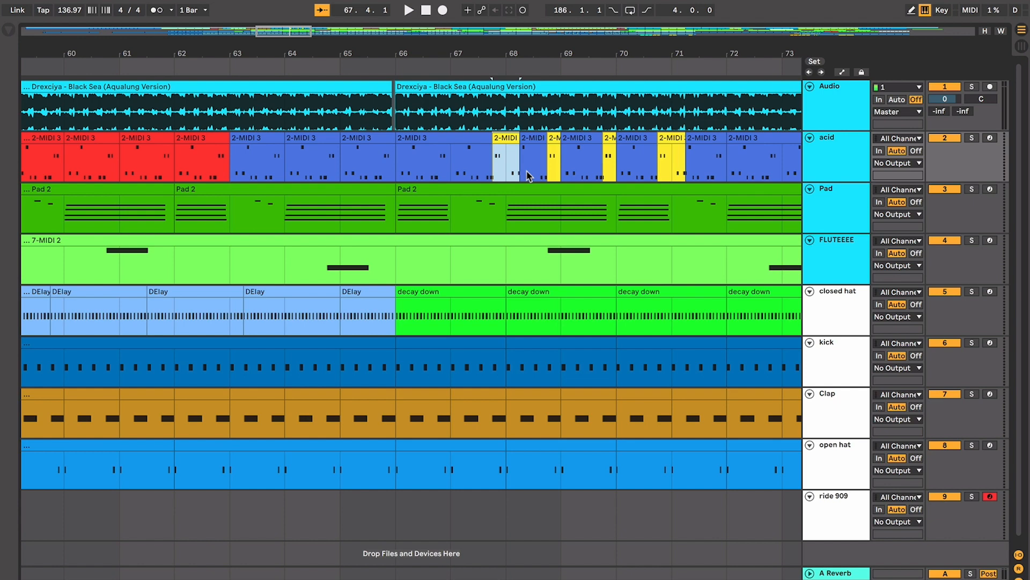
{"action": "left_click", "coordinate": [555, 139]}
{"action": "left_click", "coordinate": [610, 137]}
{"action": "scroll", "coordinate": [616, 193], "scroll_direction": "down", "scroll_amount": 1}
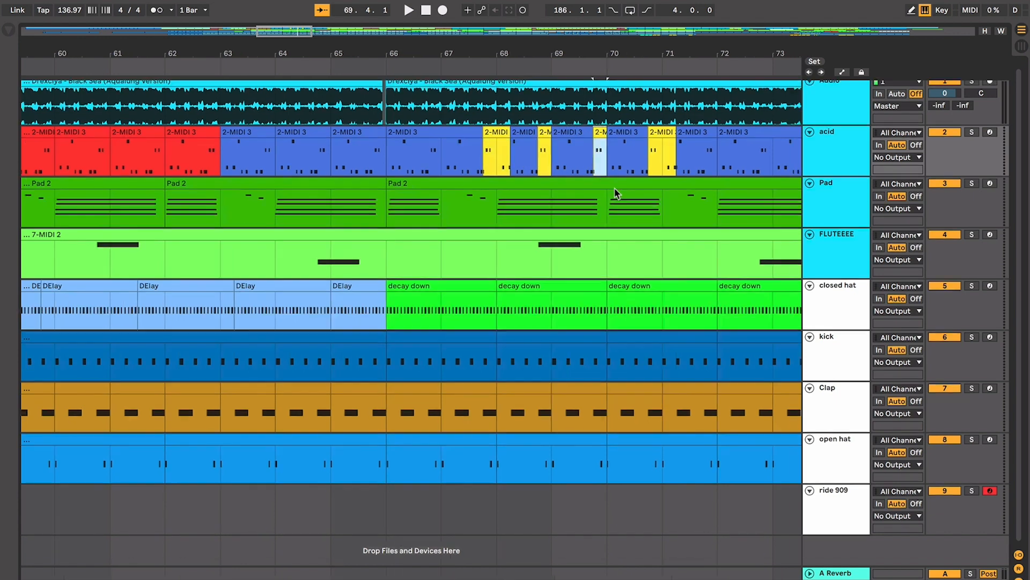
{"action": "scroll", "coordinate": [601, 191], "scroll_direction": "up", "scroll_amount": 1}
{"action": "scroll", "coordinate": [601, 190], "scroll_direction": "left", "scroll_amount": 1}
{"action": "scroll", "coordinate": [449, 248], "scroll_direction": "right", "scroll_amount": 1}
{"action": "scroll", "coordinate": [449, 247], "scroll_direction": "down", "scroll_amount": 1}
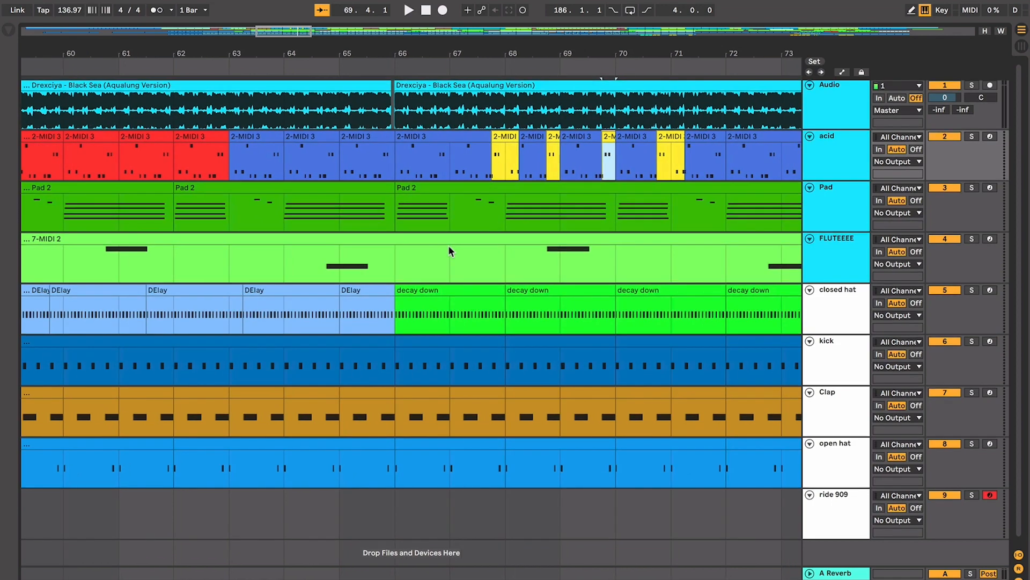
Listen from bar 65 on the FLUTEEEE track through the closed hat decay open and yellow acid sections, stopping playback at bar 80.
{"action": "left_click", "coordinate": [406, 269]}
{"action": "scroll", "coordinate": [405, 270], "scroll_direction": "right", "scroll_amount": 5}
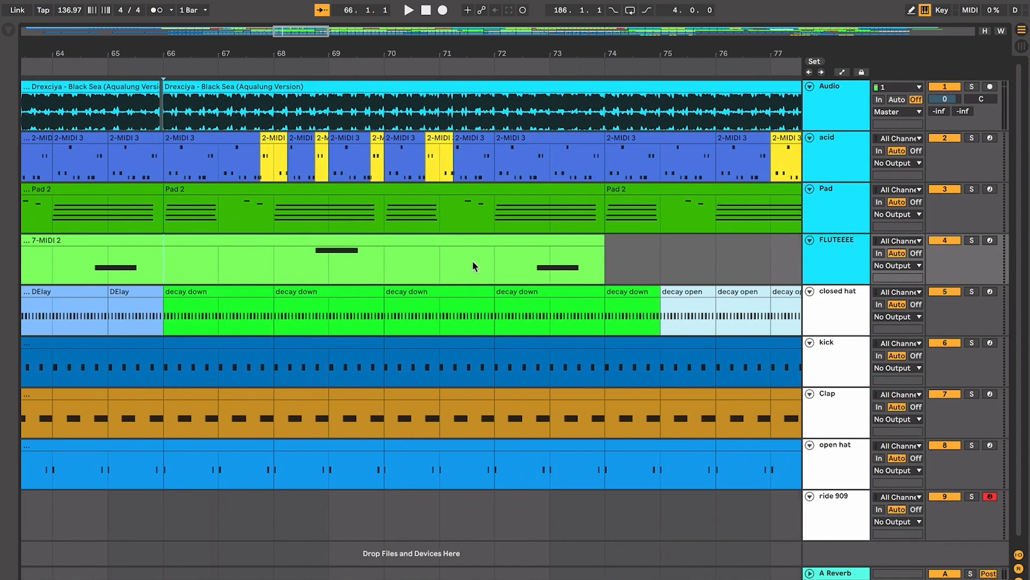
{"action": "scroll", "coordinate": [504, 266], "scroll_direction": "left", "scroll_amount": 3}
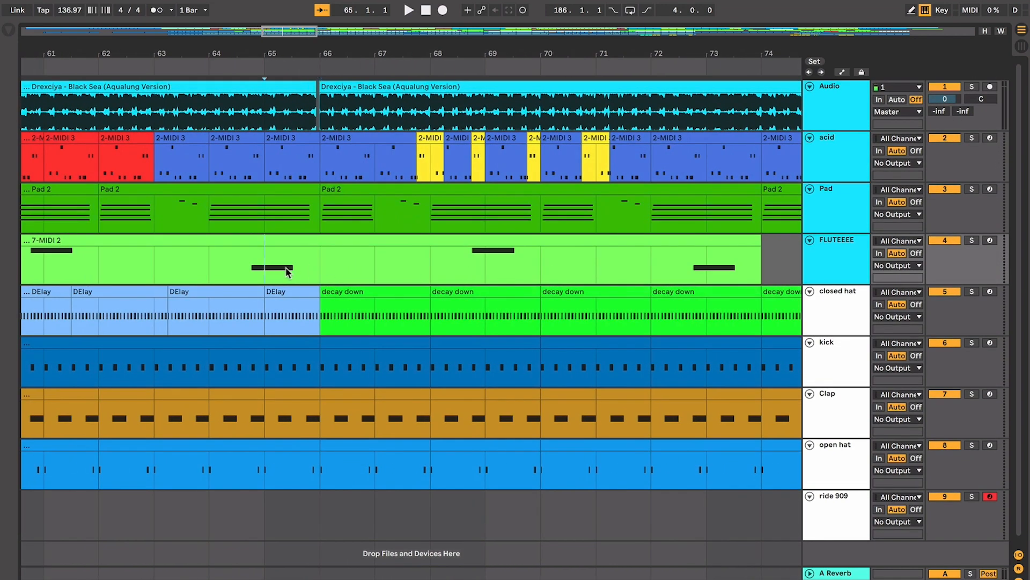
{"action": "key", "text": "space"}
{"action": "scroll", "coordinate": [329, 272], "scroll_direction": "up", "scroll_amount": 8}
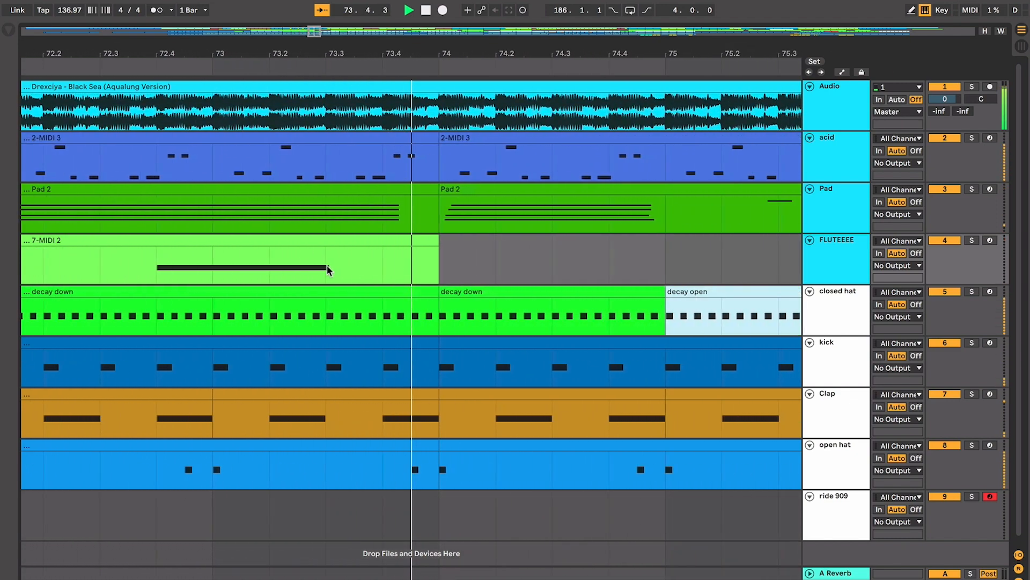
{"action": "key", "text": "minus"}
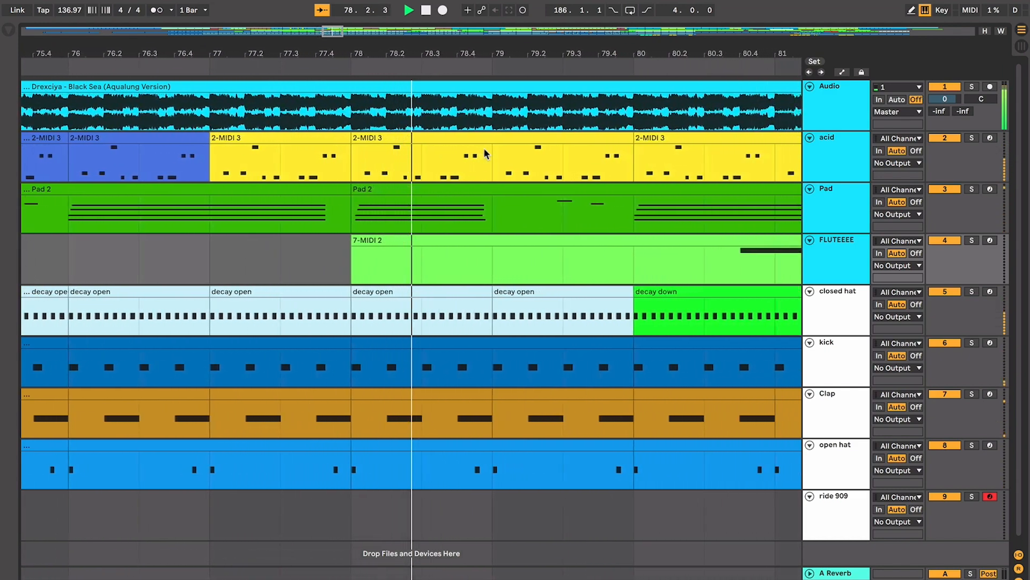
{"action": "scroll", "coordinate": [484, 153], "scroll_direction": "down", "scroll_amount": 3}
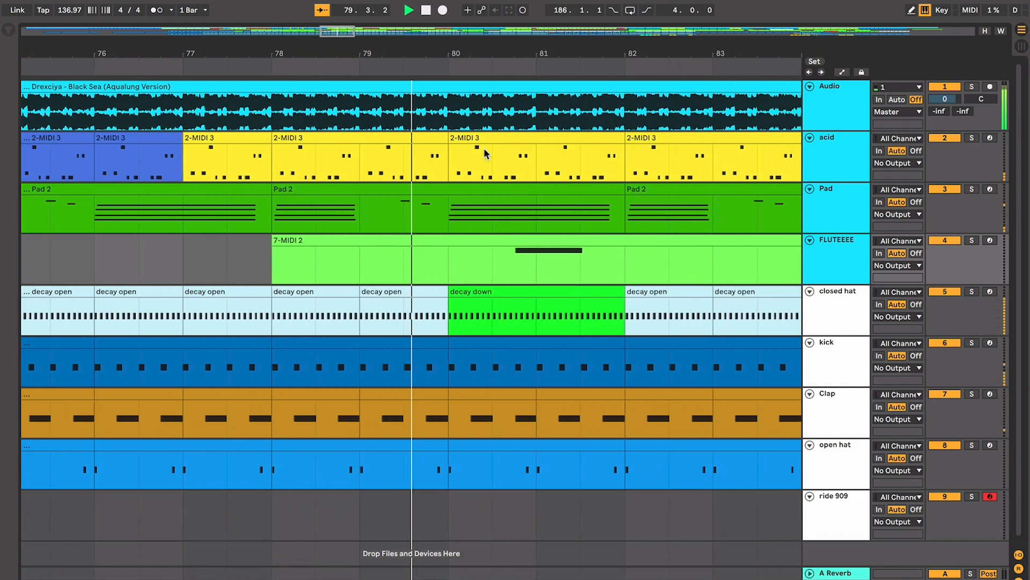
{"action": "key", "text": "space"}
Select the decay open clip at bar 76 on the closed hat track.
{"action": "scroll", "coordinate": [483, 155], "scroll_direction": "left", "scroll_amount": 3}
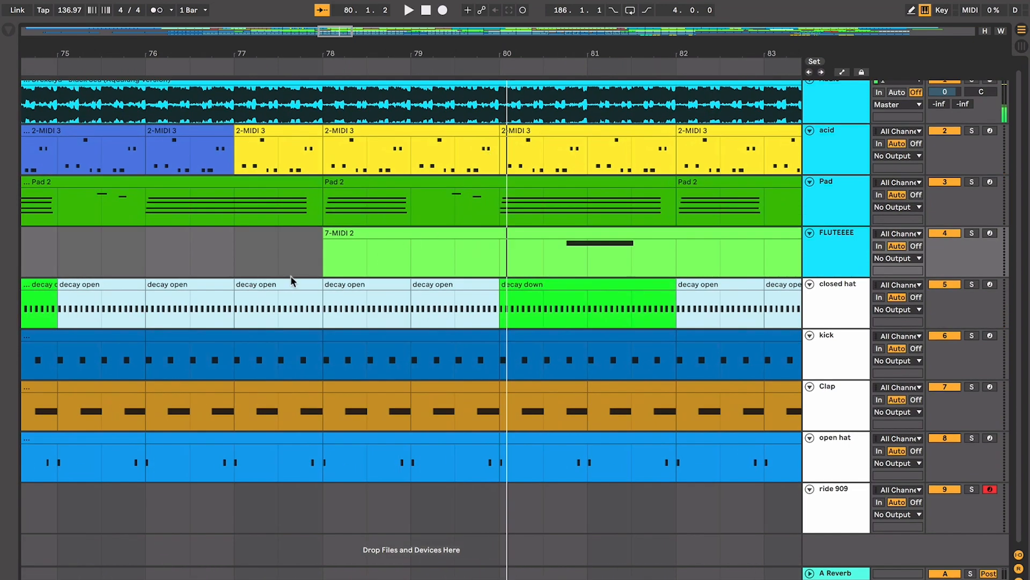
{"action": "scroll", "coordinate": [292, 276], "scroll_direction": "left", "scroll_amount": 2}
{"action": "left_click", "coordinate": [227, 288]}
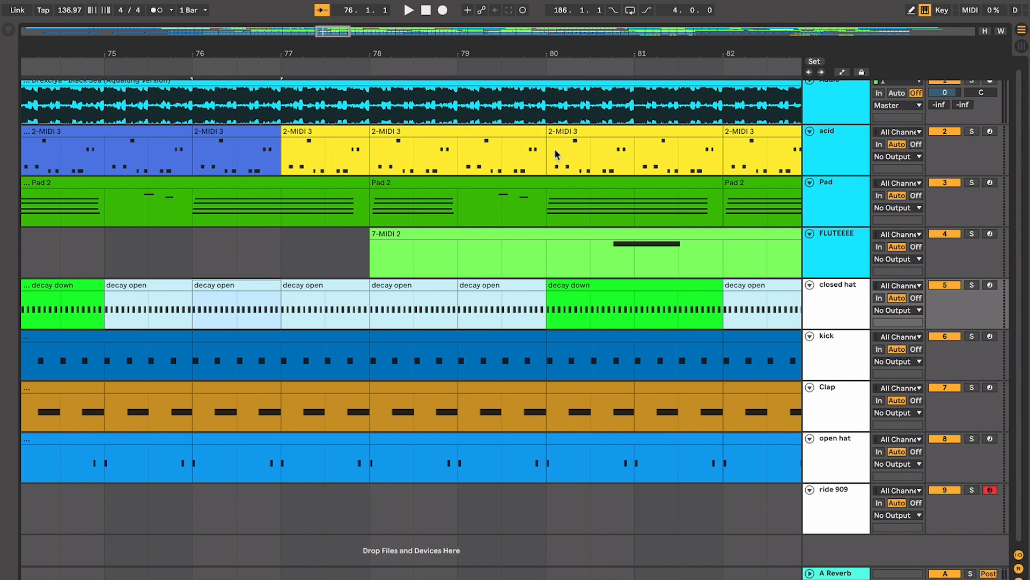
View the tracks in Session View with the browser and clip detail hidden, and return to the Arrangement View.
{"action": "key", "text": "Tab"}
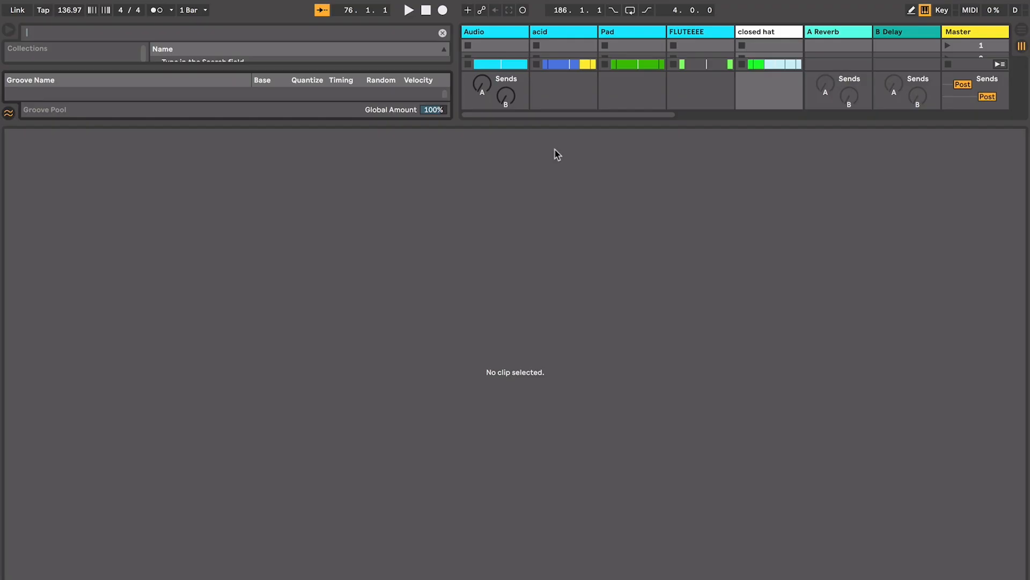
{"action": "key", "text": "super+alt+b"}
{"action": "key", "text": "super+alt+l"}
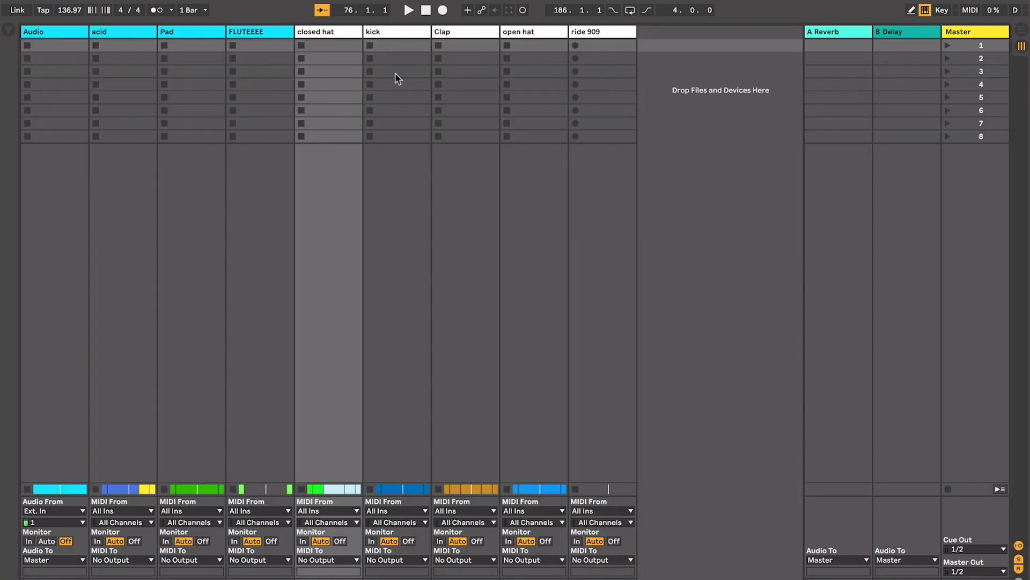
{"action": "key", "text": "Tab"}
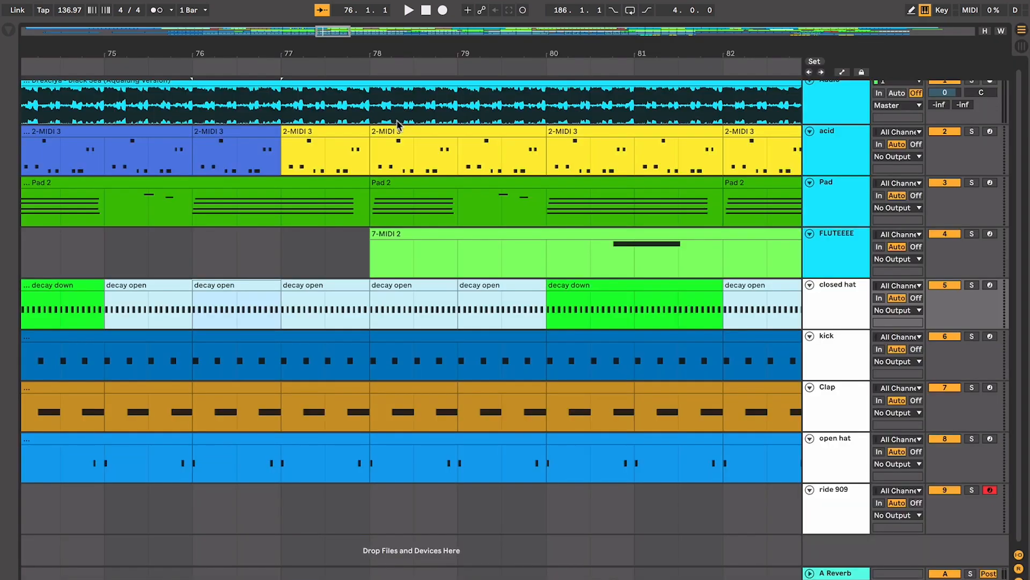
Examine the FLUTEEEE clip's entry at bar 78 and the closed hat decay down change at bar 80.
{"action": "left_click", "coordinate": [367, 248]}
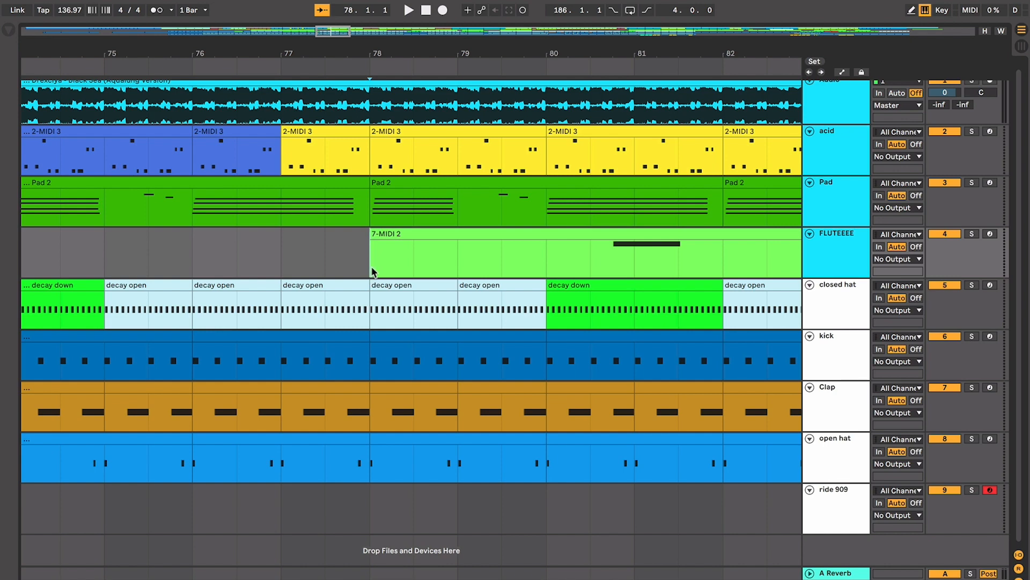
{"action": "scroll", "coordinate": [375, 271], "scroll_direction": "up", "scroll_amount": 4}
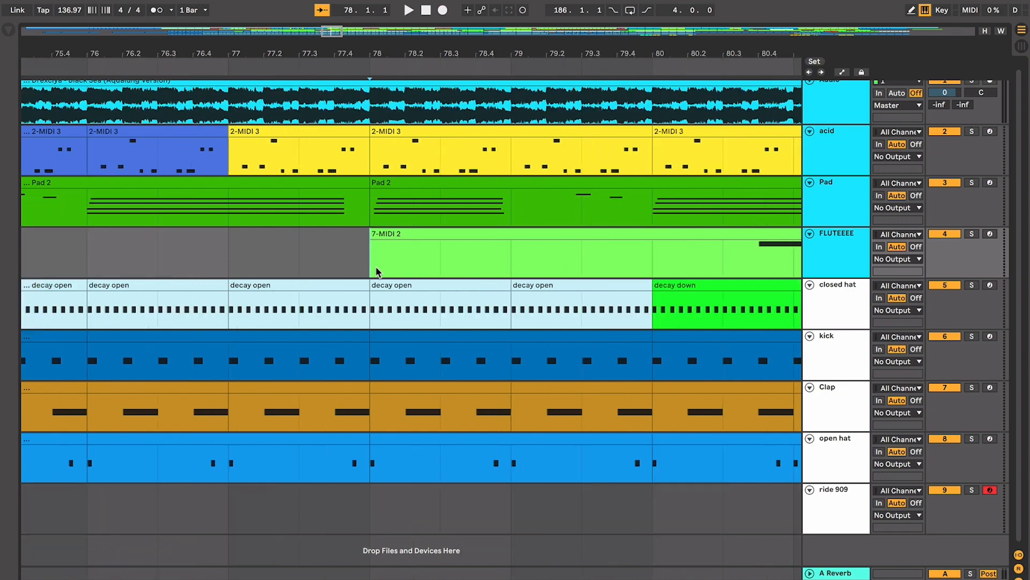
{"action": "scroll", "coordinate": [376, 266], "scroll_direction": "down", "scroll_amount": 4}
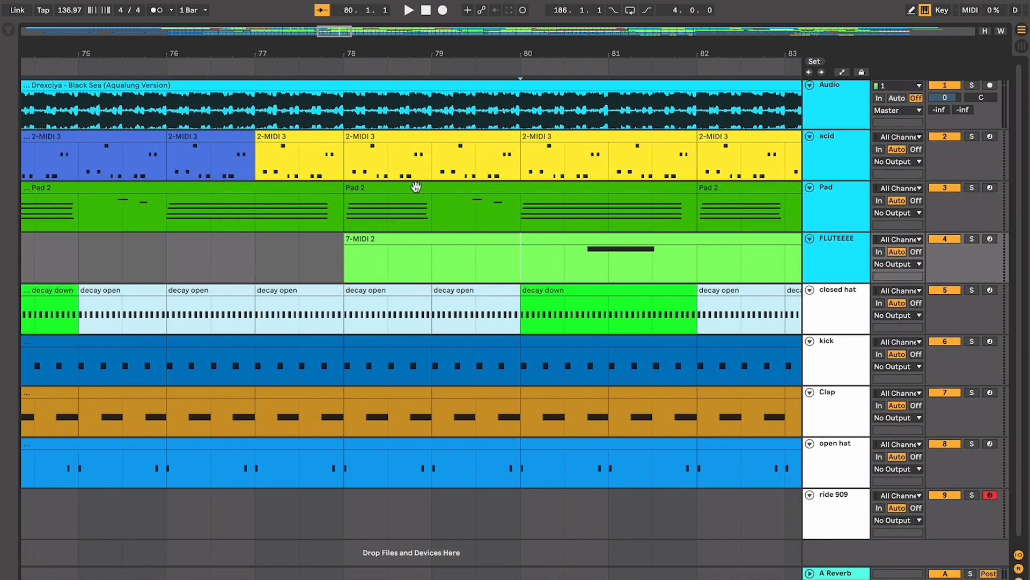
{"action": "left_click", "coordinate": [475, 188]}
{"action": "left_click", "coordinate": [500, 264]}
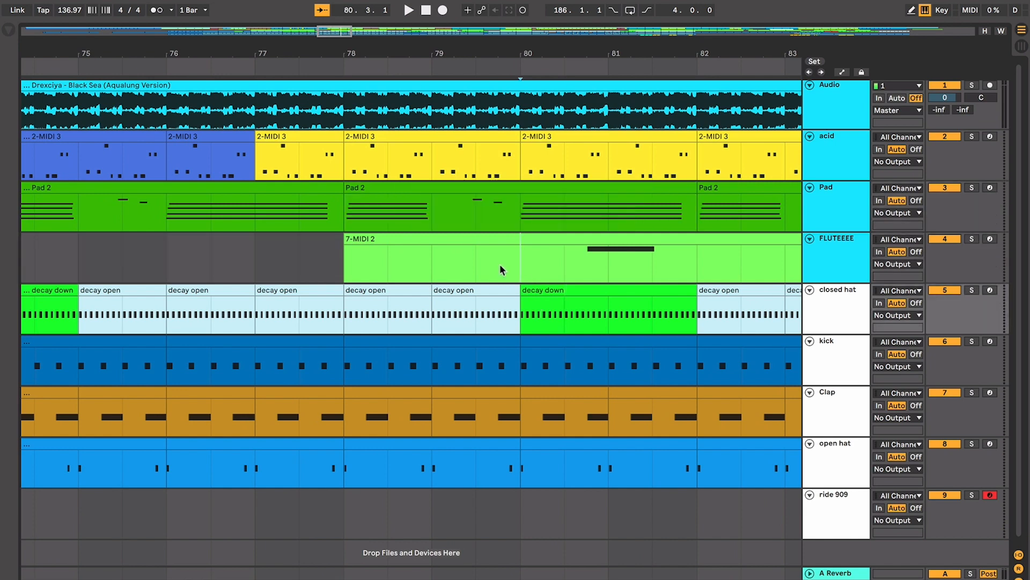
{"action": "scroll", "coordinate": [500, 264], "scroll_direction": "up", "scroll_amount": 3}
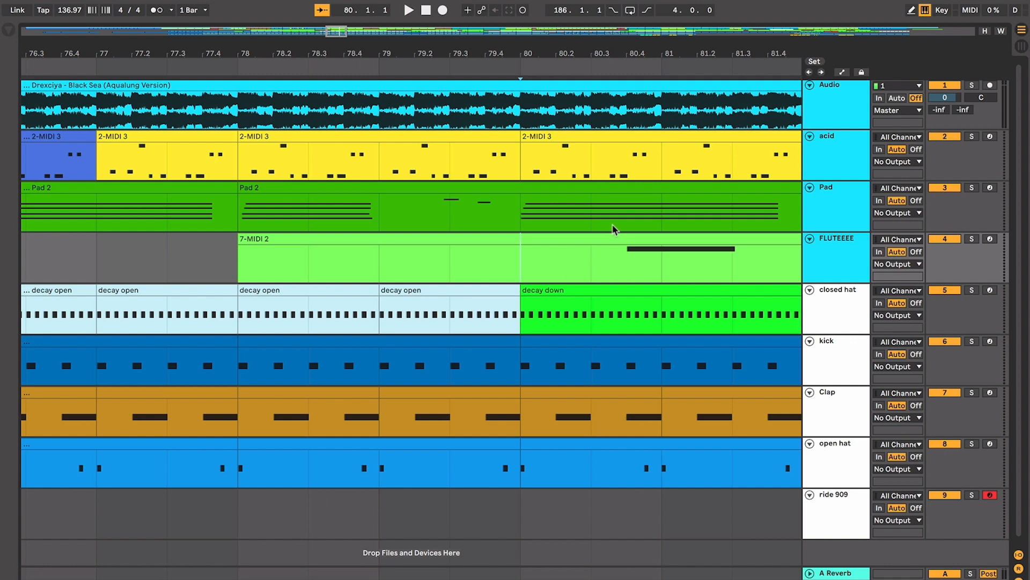
{"action": "key", "text": "minus"}
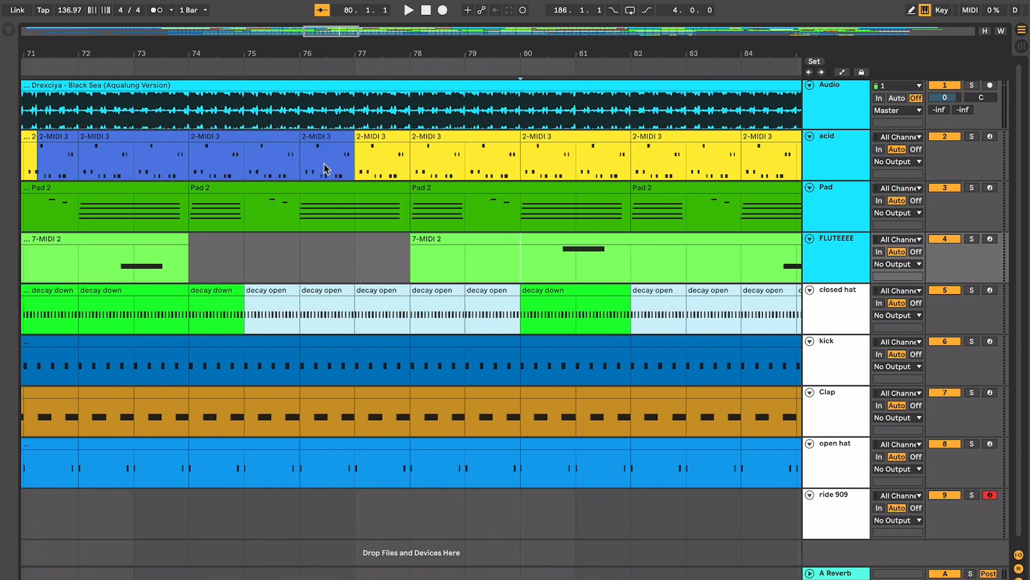
Compare the yellow acid clip at bar 77 with the closed hat decay down clip at bar 80.
{"action": "left_click", "coordinate": [273, 146]}
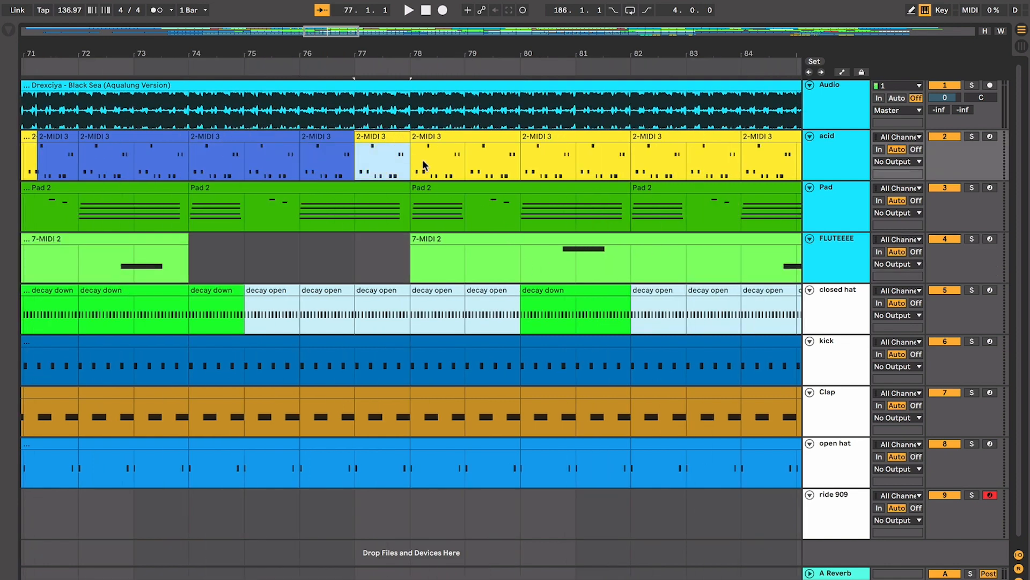
{"action": "left_click", "coordinate": [539, 294]}
{"action": "key", "text": "plus"}
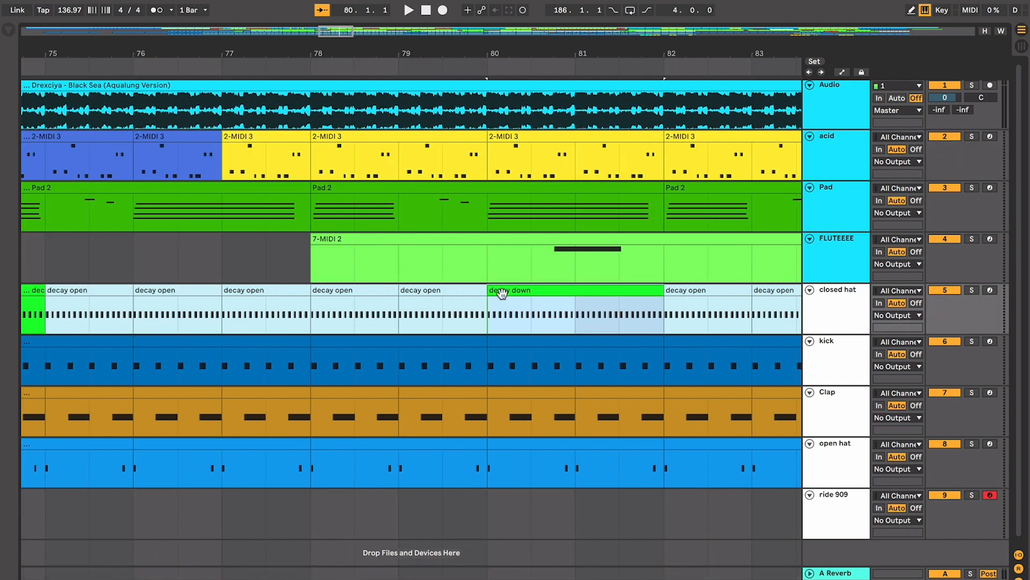
Play the arrangement from the FLUTEEEE clip's entry at bar 78.
{"action": "left_click", "coordinate": [460, 293]}
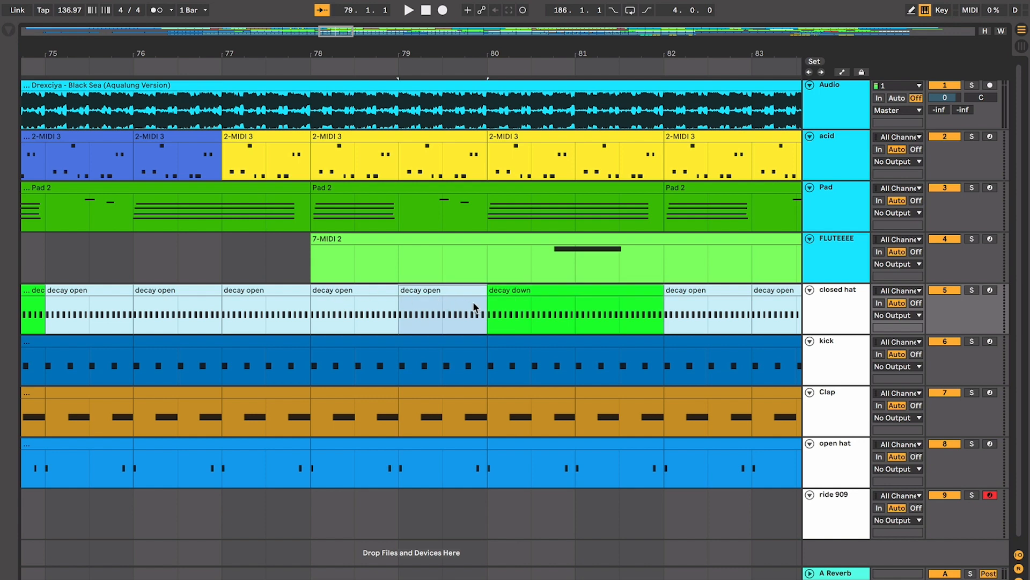
{"action": "left_click", "coordinate": [485, 267]}
{"action": "scroll", "coordinate": [485, 268], "scroll_direction": "right", "scroll_amount": 1}
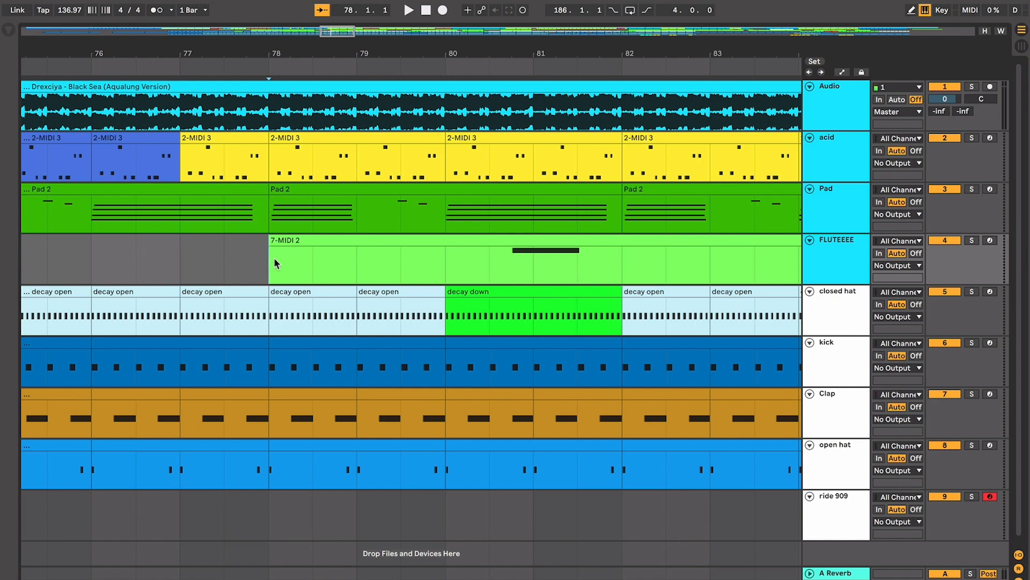
{"action": "key", "text": "space"}
{"action": "key", "text": "plus"}
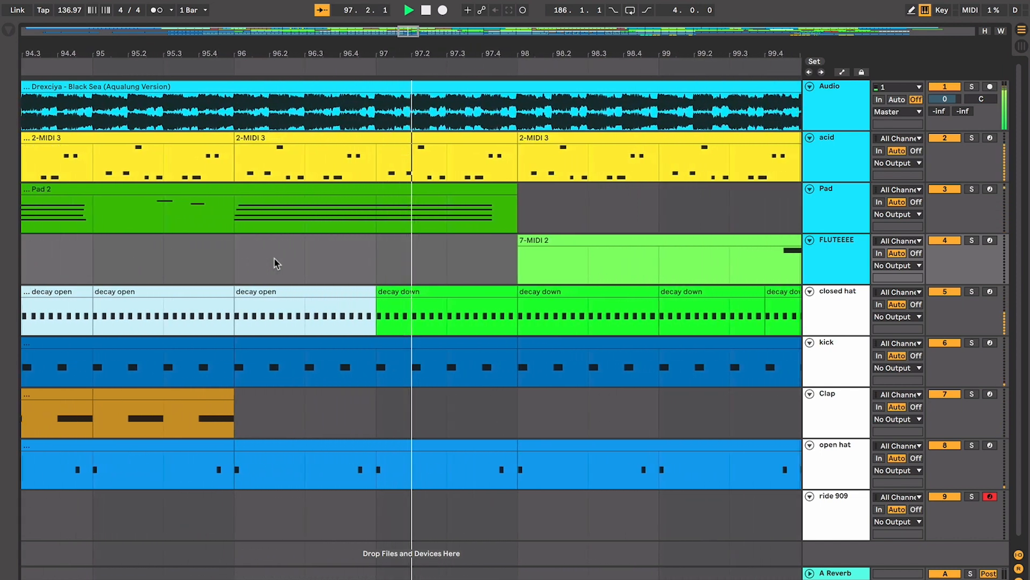
Mark bar 97 on the FLUTEEEE track and stop playback after the flute clip re-enters at bar 98.
{"action": "left_click", "coordinate": [275, 263]}
{"action": "key", "text": "minus"}
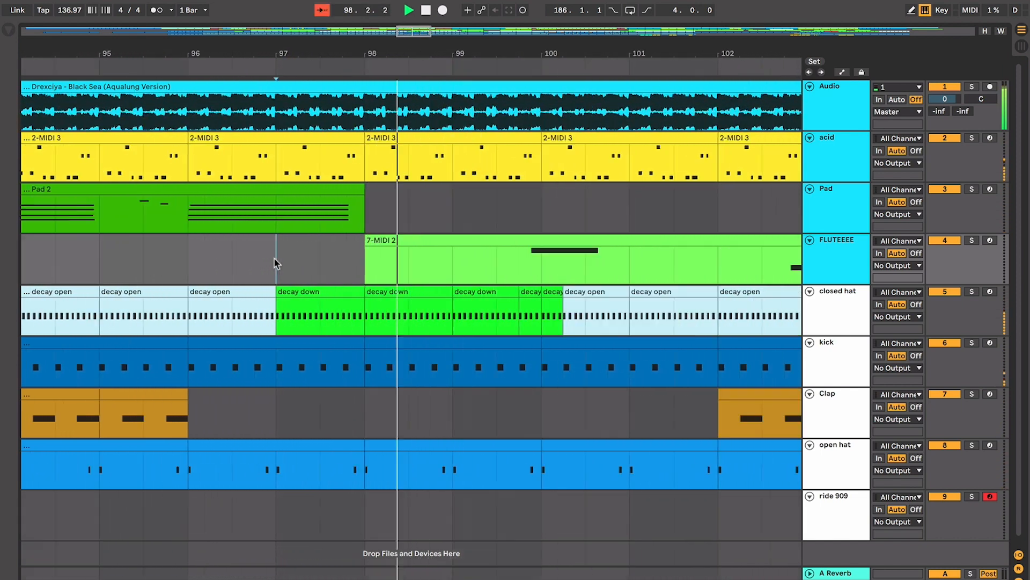
{"action": "key", "text": "minus"}
{"action": "key", "text": "plus"}
{"action": "key", "text": "plus"}
{"action": "key", "text": "space"}
{"action": "scroll", "coordinate": [375, 273], "scroll_direction": "left", "scroll_amount": 2}
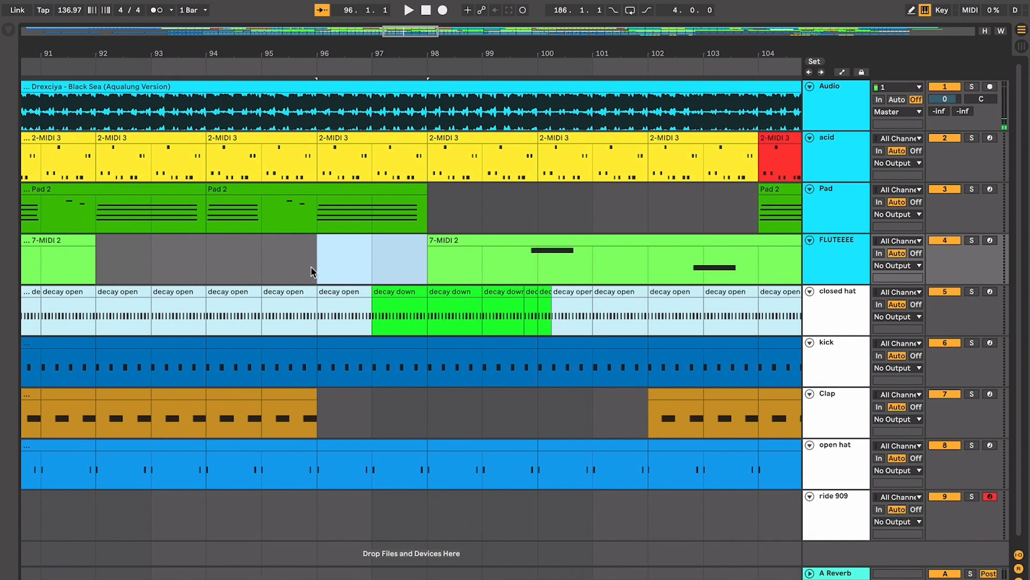
Compare the FLUTEEEE gap before bar 98 with the clap dropout at bar 96 and the closed hat decay down change at bar 97.
{"action": "left_click_drag", "start_coordinate": [315, 269], "coordinate": [358, 277]}
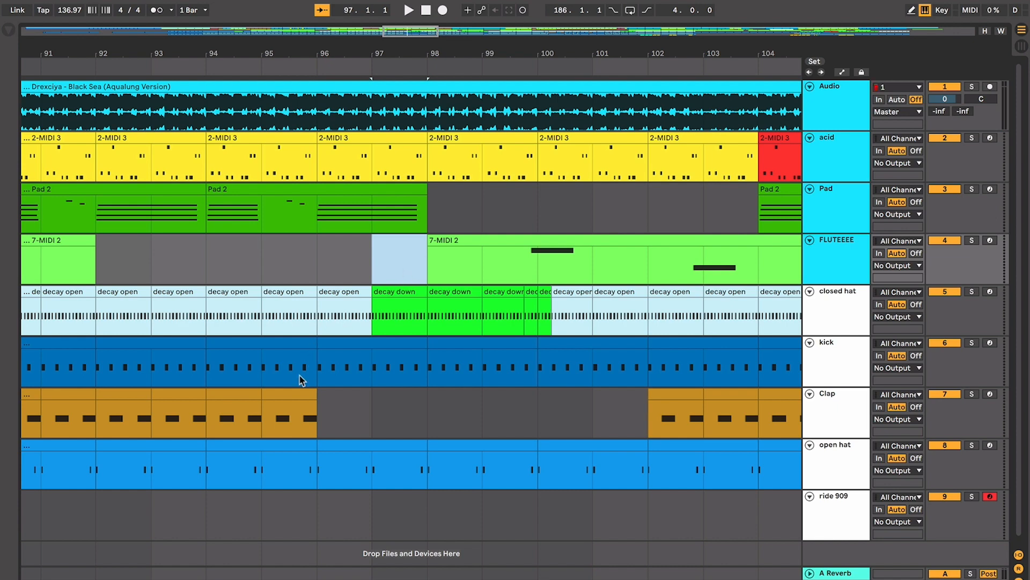
{"action": "left_click", "coordinate": [321, 395]}
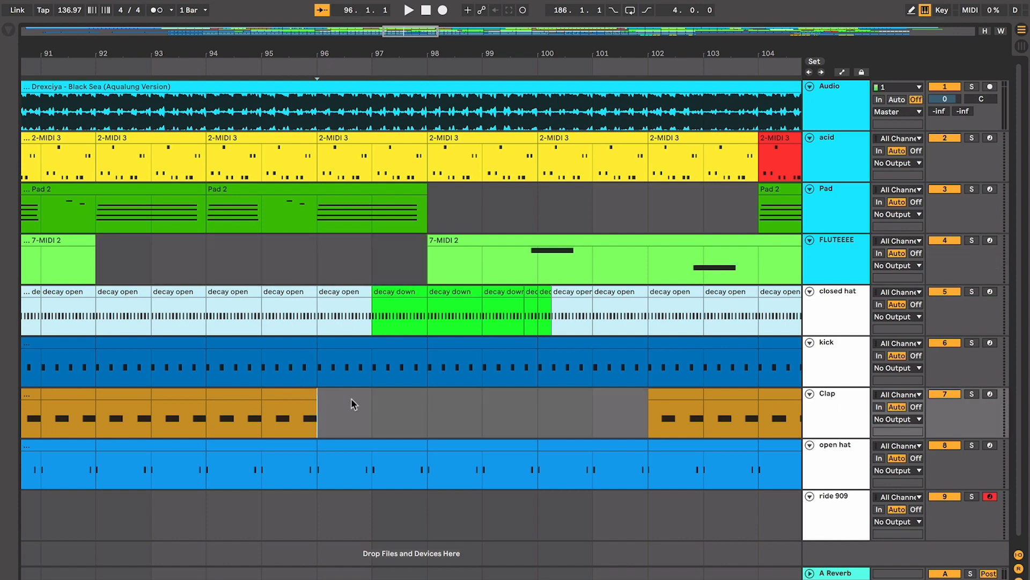
{"action": "left_click", "coordinate": [392, 293]}
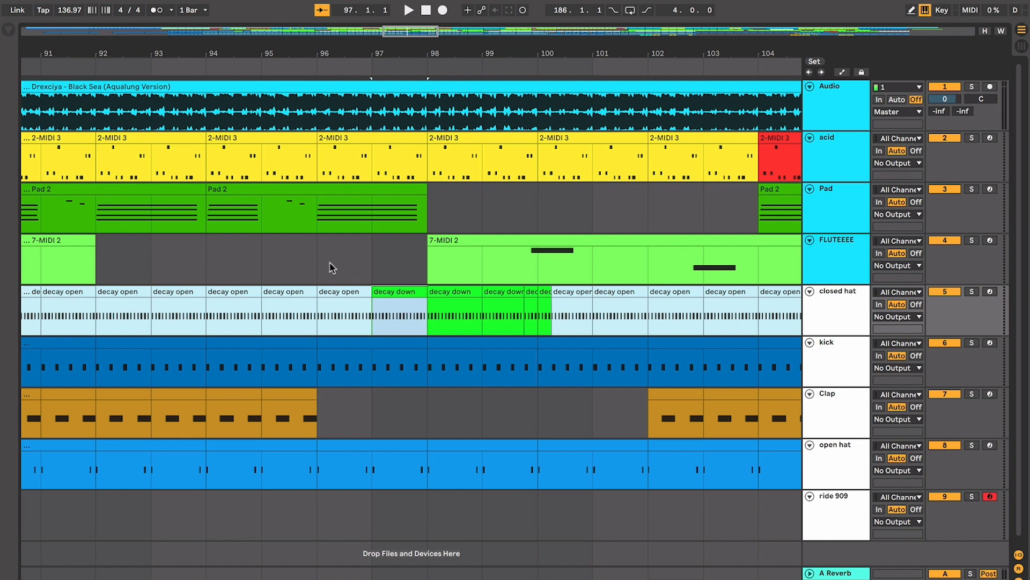
{"action": "left_click", "coordinate": [311, 266]}
{"action": "scroll", "coordinate": [308, 269], "scroll_direction": "right", "scroll_amount": 1}
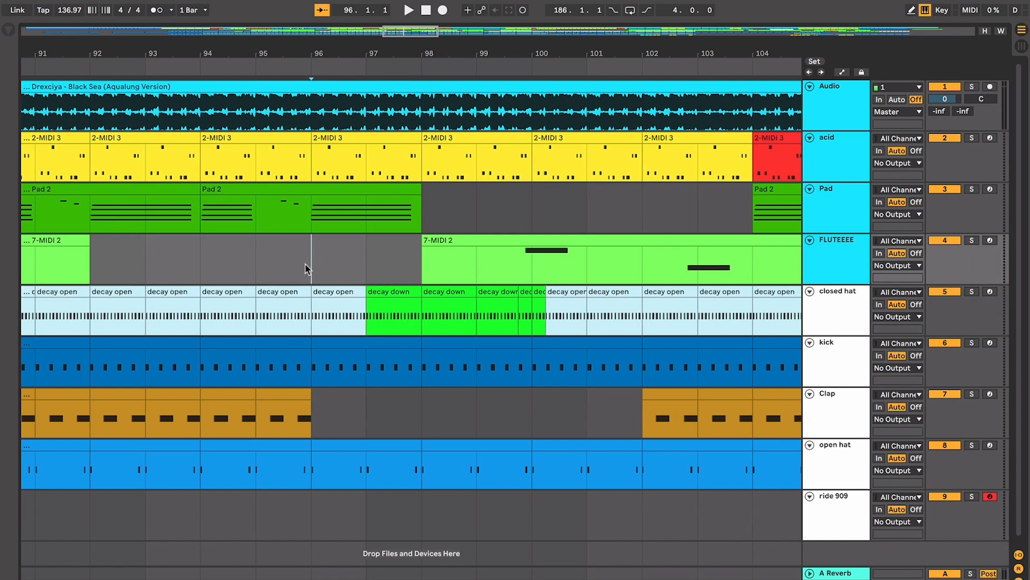
Play the arrangement from bar 94 through the clap dropout and the start of the Pad's gap at bar 98.
{"action": "left_click", "coordinate": [266, 263]}
{"action": "left_click", "coordinate": [198, 265]}
{"action": "key", "text": "space"}
{"action": "scroll", "coordinate": [199, 265], "scroll_direction": "up", "scroll_amount": 5}
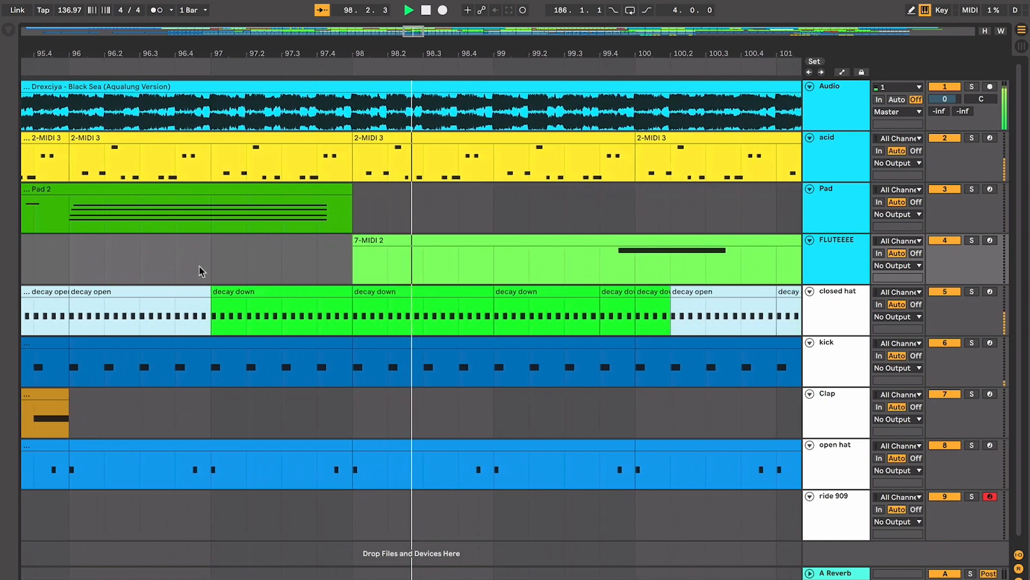
{"action": "key", "text": "minus"}
{"action": "key", "text": "minus"}
{"action": "key", "text": "minus"}
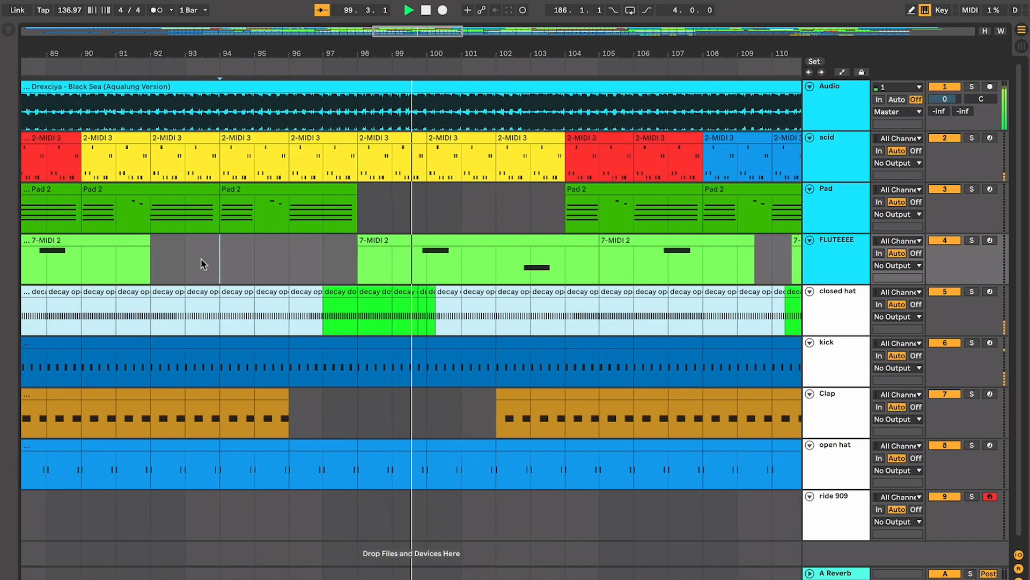
{"action": "key", "text": "plus"}
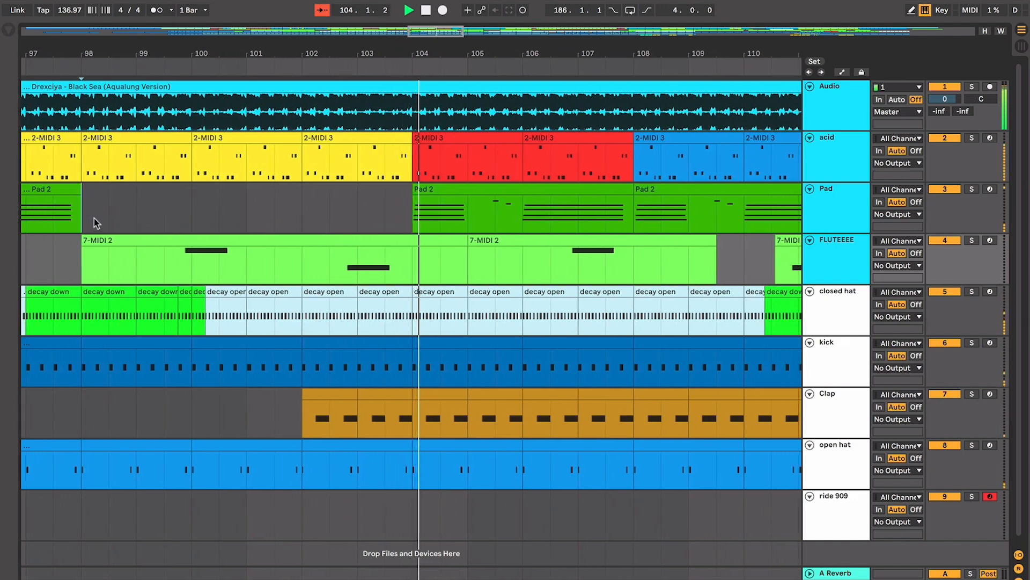
Stop playback and highlight the empty section of the Pad track from bar 98 to bar 104.
{"action": "left_click", "coordinate": [95, 218]}
{"action": "key", "text": "space"}
{"action": "left_click_drag", "start_coordinate": [94, 218], "coordinate": [401, 227]}
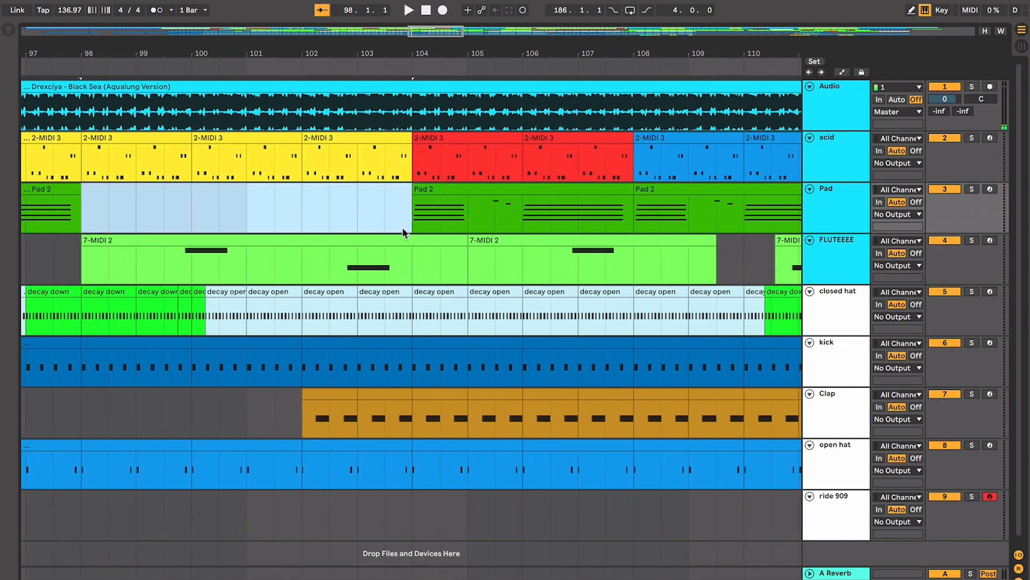
{"action": "scroll", "coordinate": [401, 227], "scroll_direction": "left", "scroll_amount": 2}
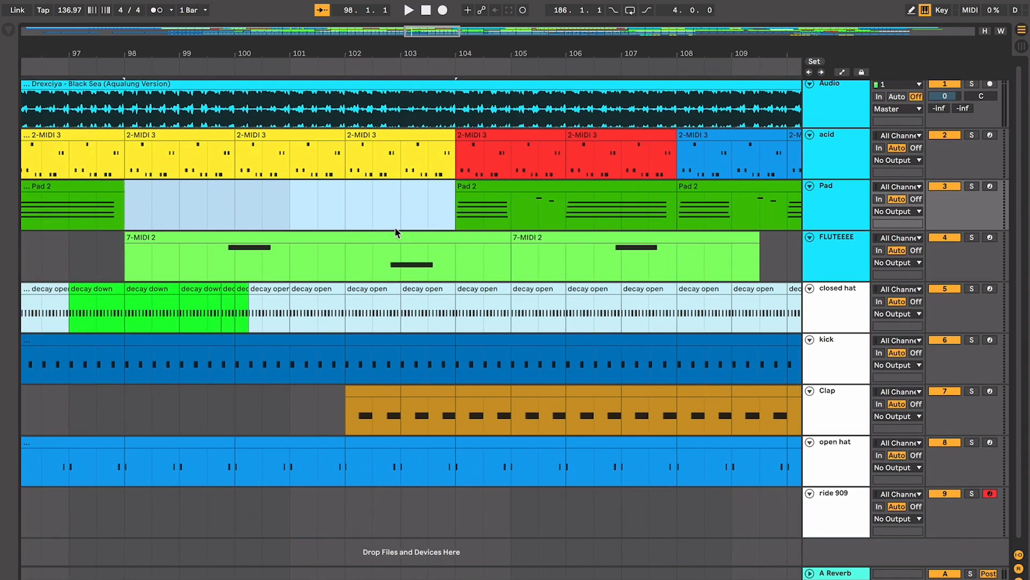
{"action": "scroll", "coordinate": [320, 209], "scroll_direction": "left", "scroll_amount": 3}
{"action": "key", "text": "Delete"}
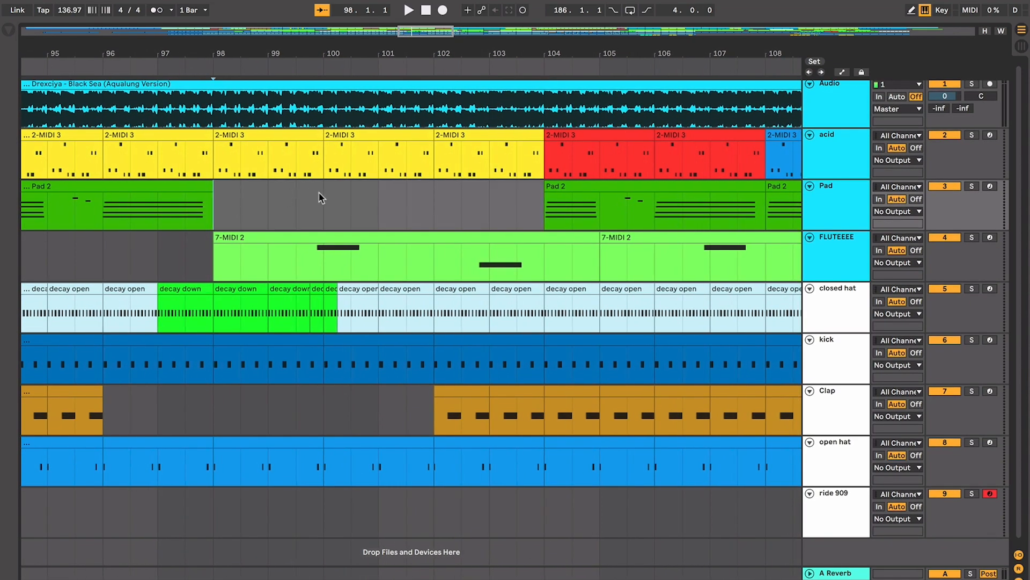
Play briefly from bar 98 and compare the yellow acid clip there with the Pad gap at bar 100.
{"action": "key", "text": "space"}
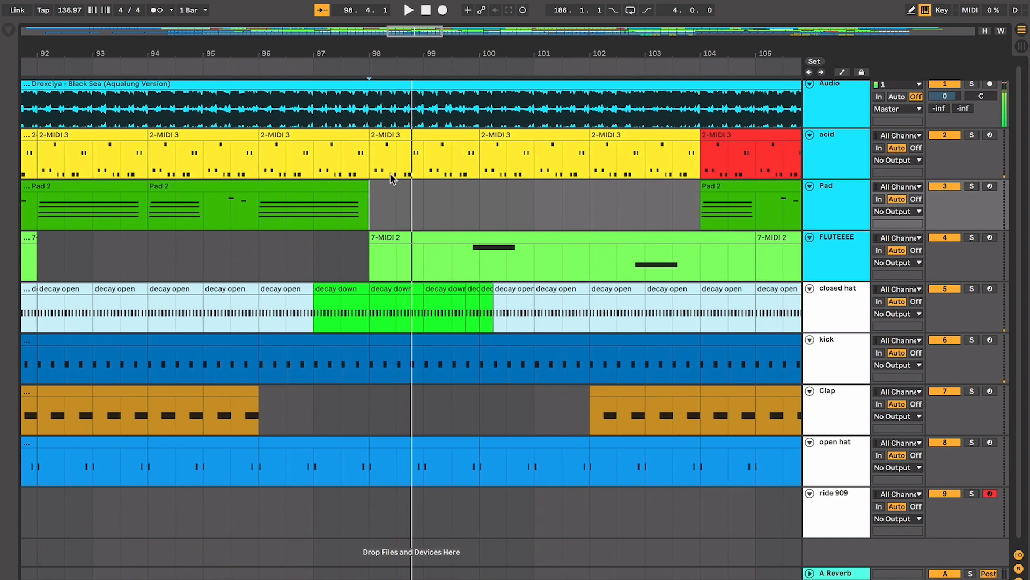
{"action": "left_click", "coordinate": [404, 139]}
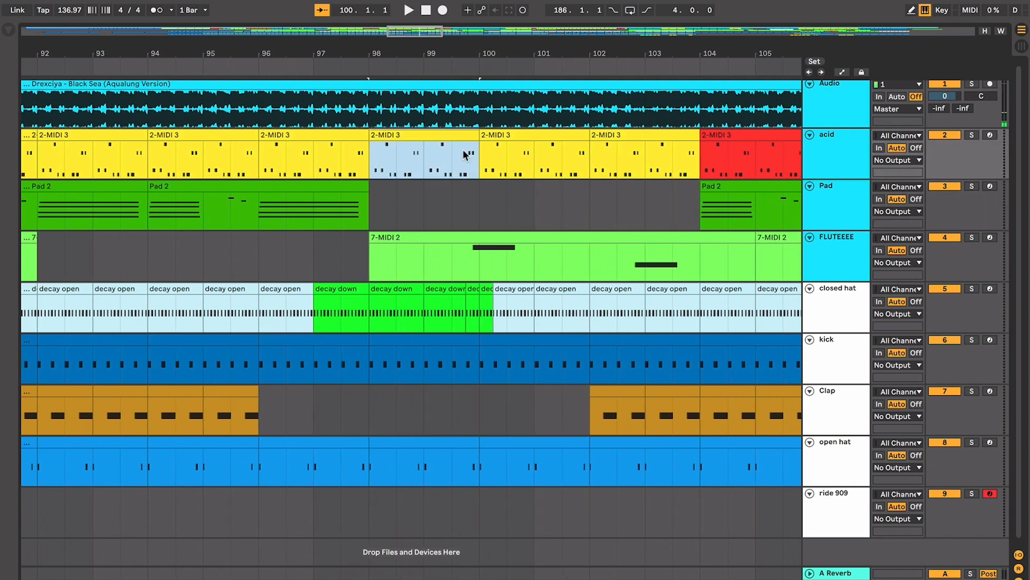
{"action": "left_click", "coordinate": [482, 195]}
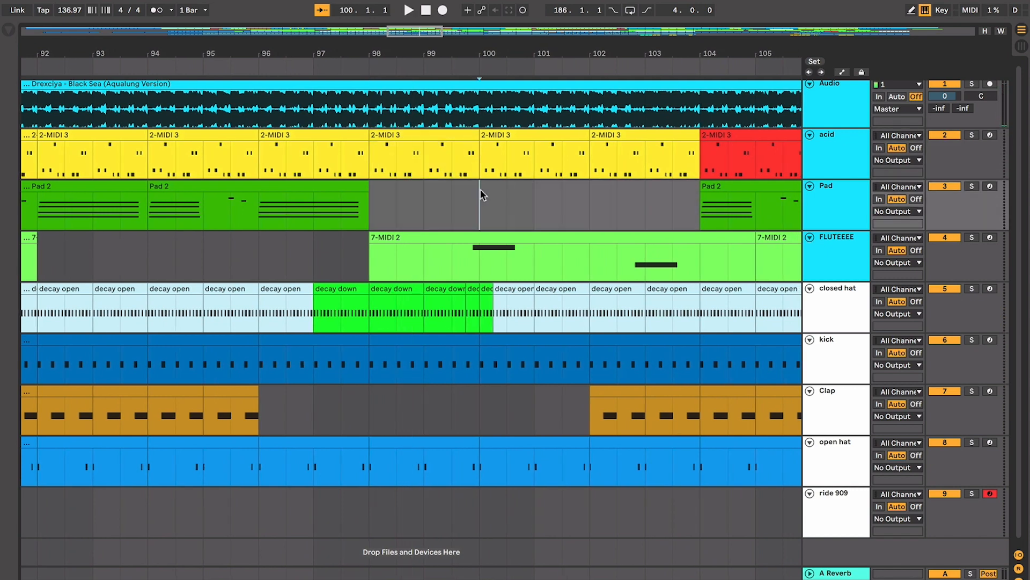
{"action": "left_click", "coordinate": [416, 139]}
{"action": "left_click", "coordinate": [484, 225]}
Examine the Pad's gap between bars 98 and 104 against the acid track and the earlier sections of the arrangement.
{"action": "scroll", "coordinate": [690, 262], "scroll_direction": "down", "scroll_amount": 5}
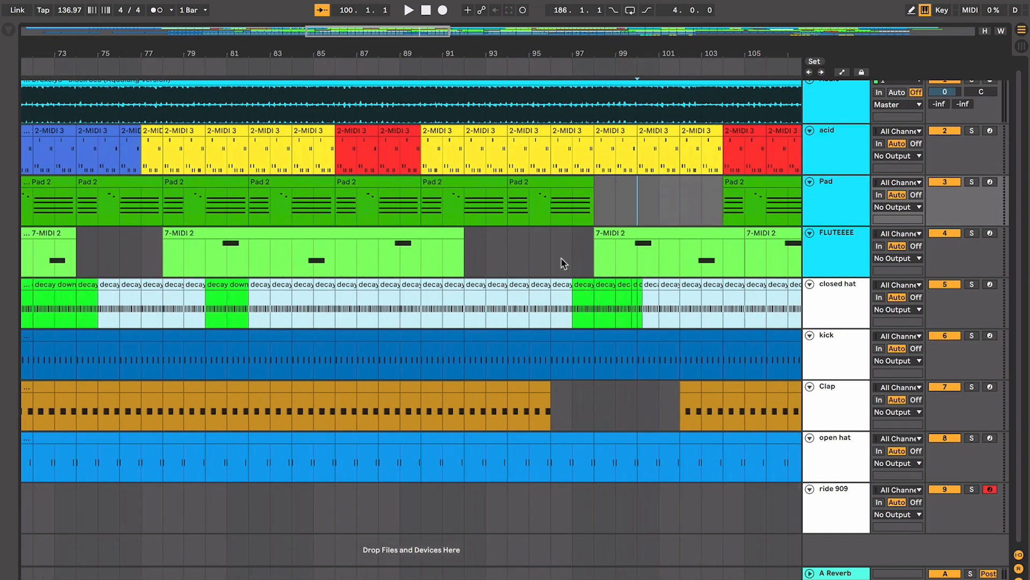
{"action": "scroll", "coordinate": [575, 203], "scroll_direction": "up", "scroll_amount": 5}
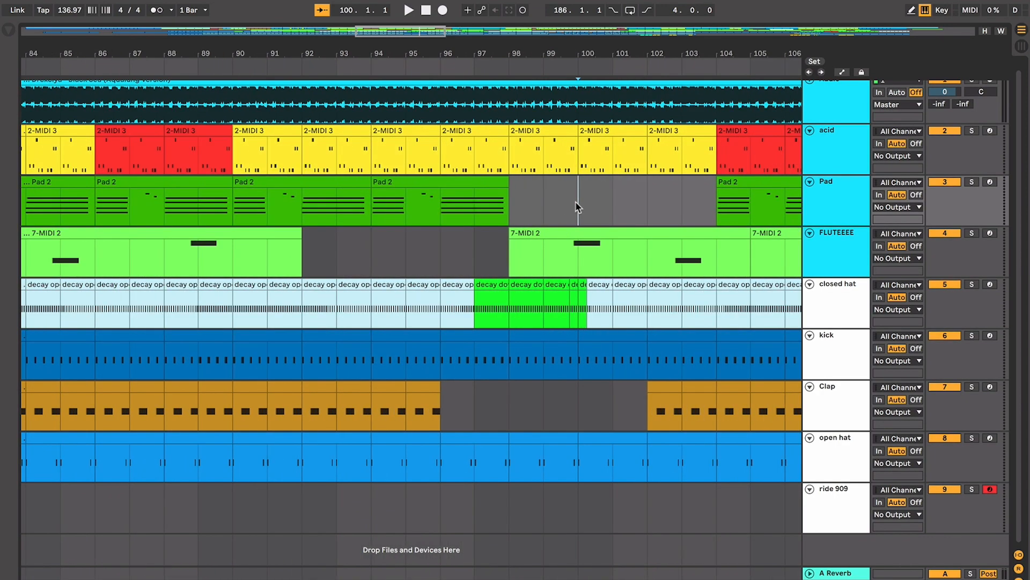
{"action": "scroll", "coordinate": [573, 203], "scroll_direction": "right", "scroll_amount": 3}
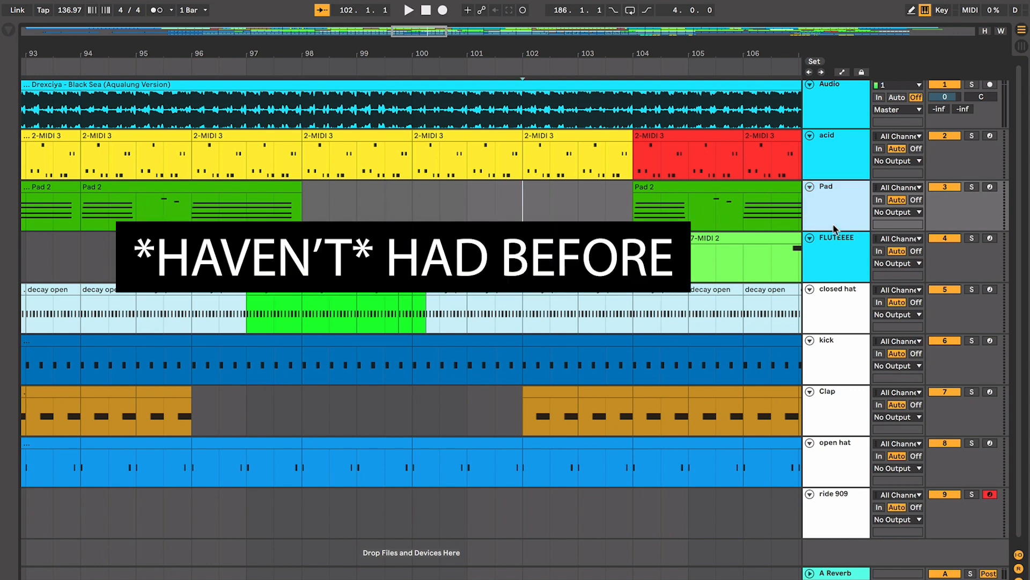
{"action": "left_click", "coordinate": [833, 160]}
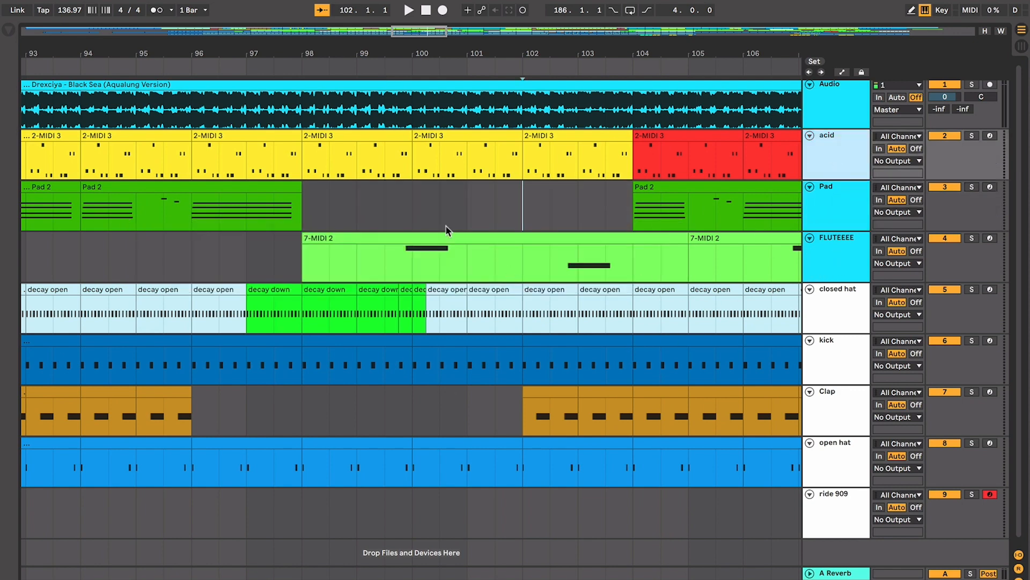
{"action": "left_click", "coordinate": [425, 223]}
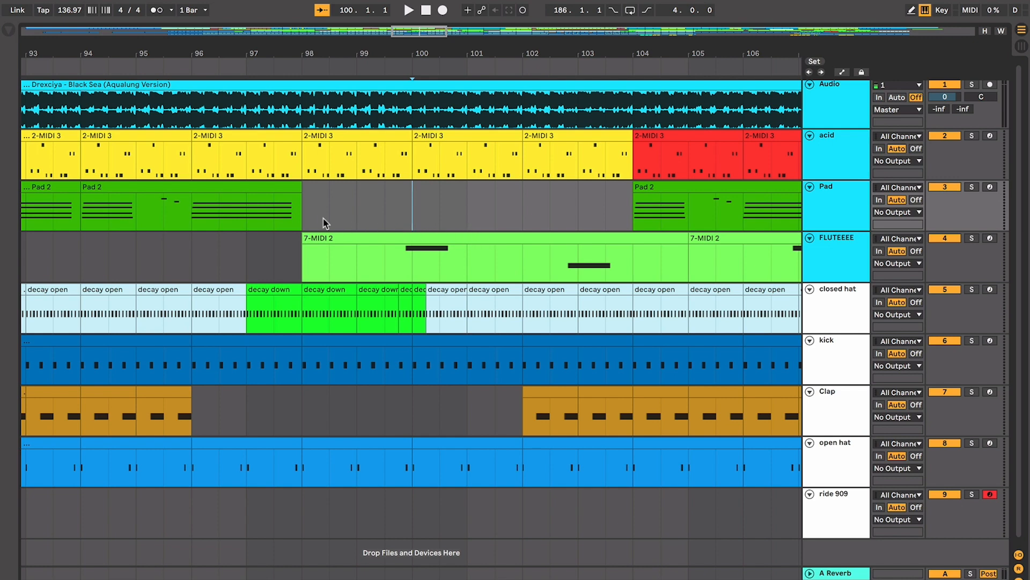
{"action": "left_click_drag", "start_coordinate": [334, 220], "coordinate": [607, 225]}
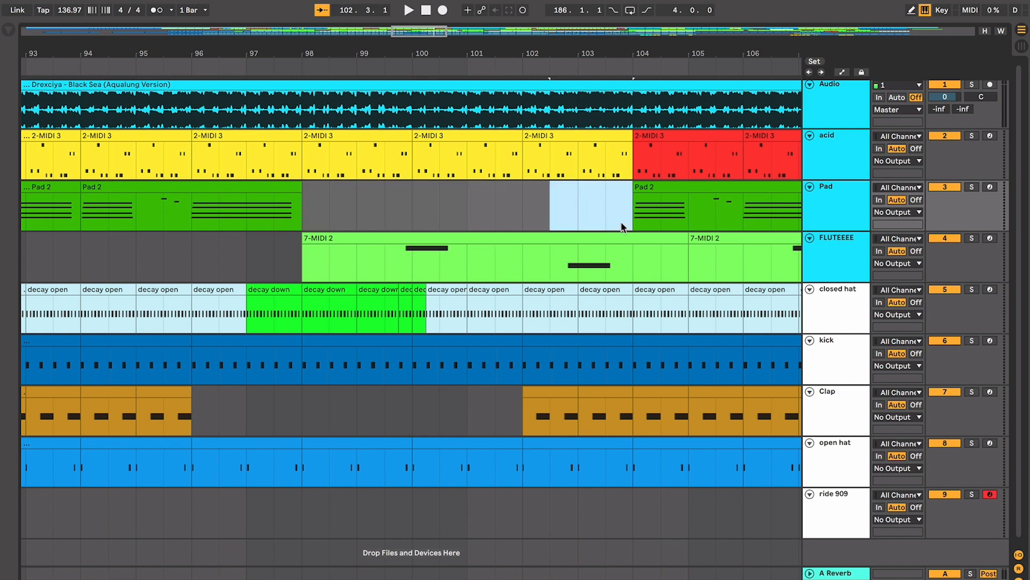
{"action": "scroll", "coordinate": [635, 284], "scroll_direction": "right", "scroll_amount": 3}
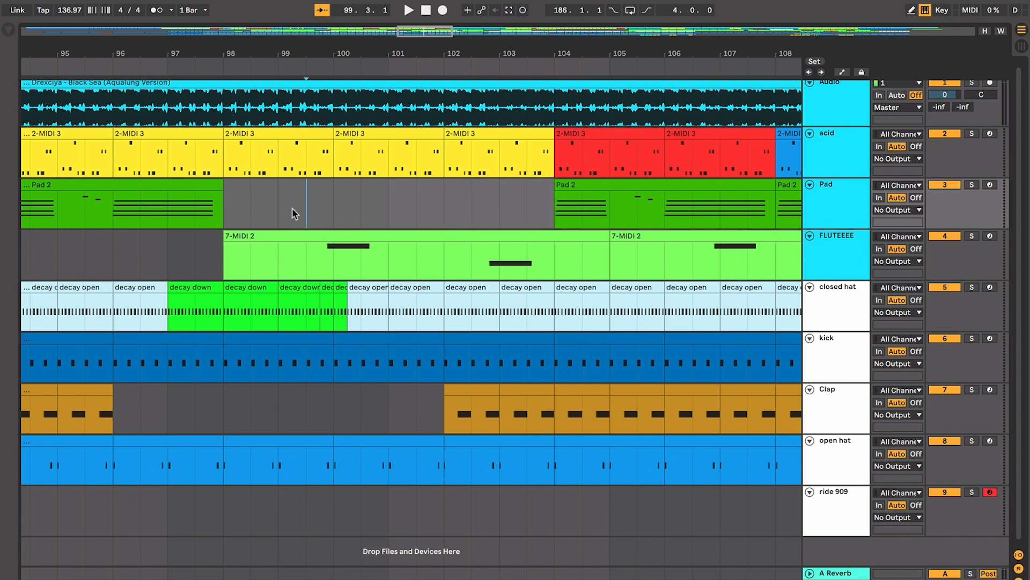
Play the arrangement from bar 98 to about bar 115, then stop playback.
{"action": "key", "text": "space"}
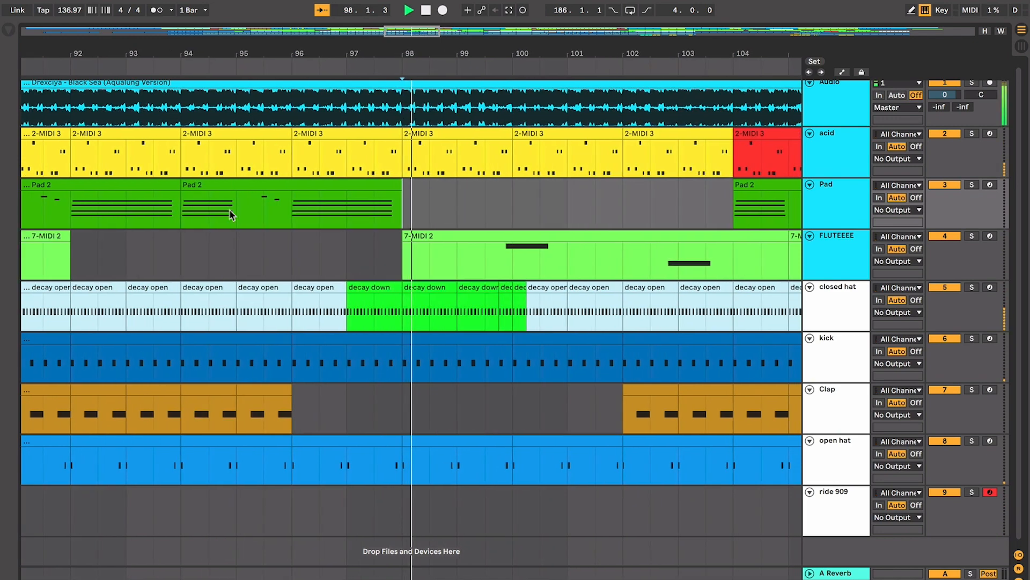
{"action": "key", "text": "plus"}
{"action": "key", "text": "plus"}
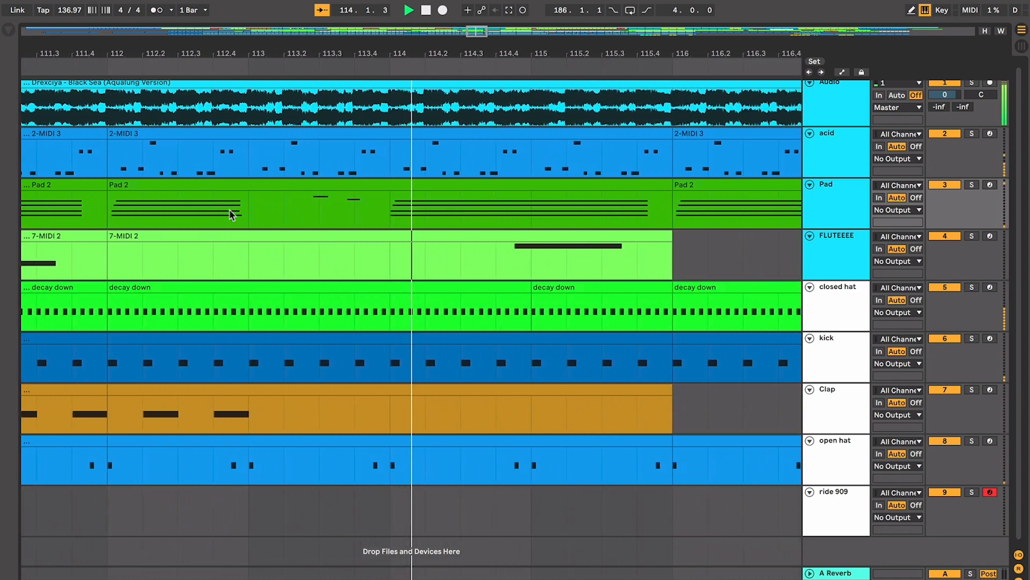
{"action": "key", "text": "minus"}
{"action": "key", "text": "minus"}
{"action": "key", "text": "minus"}
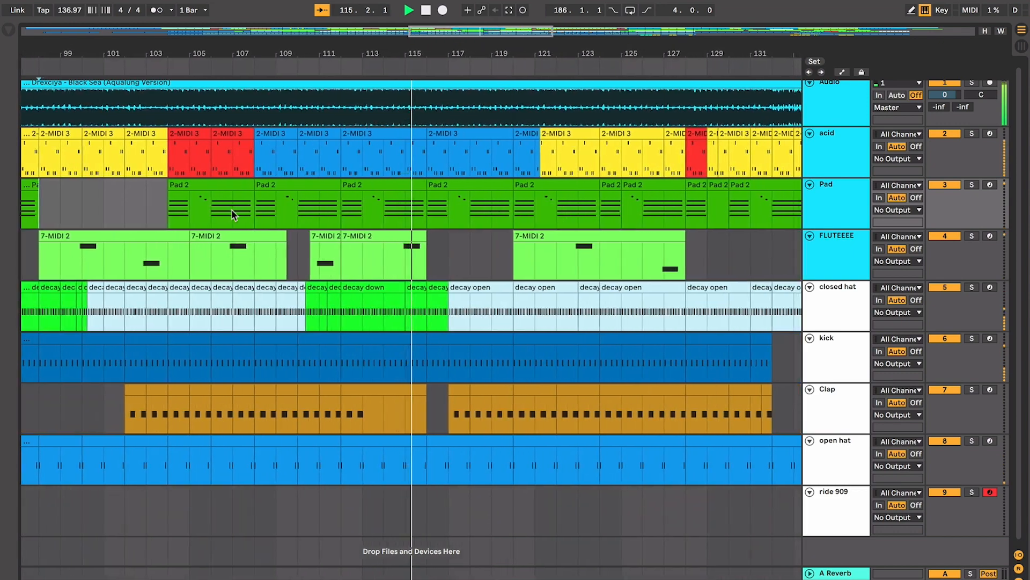
{"action": "key", "text": "space"}
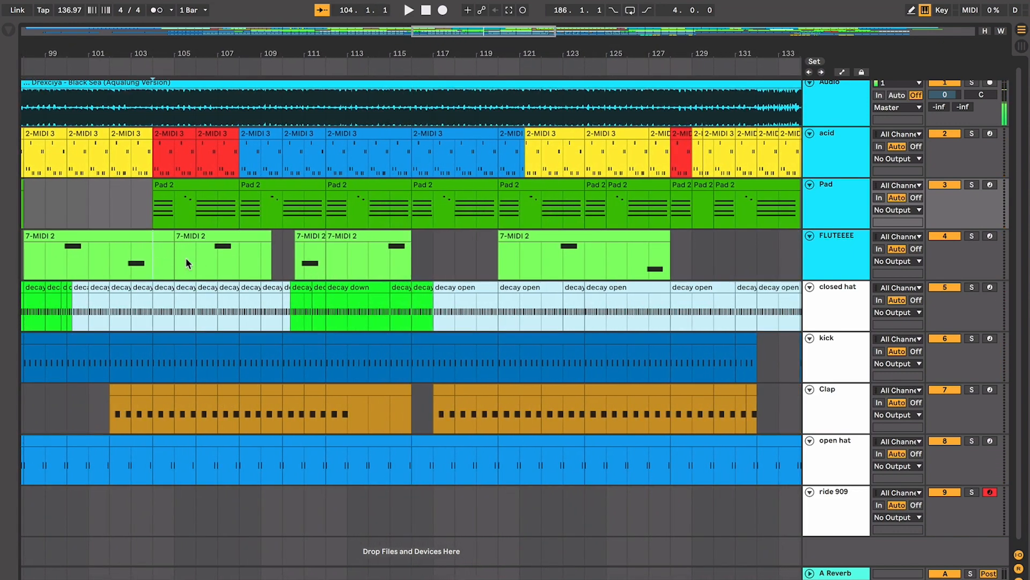
Play the arrangement from bar 114 on the FLUTEEEE track through to about bar 133, then stop playback.
{"action": "left_click_drag", "start_coordinate": [273, 265], "coordinate": [273, 265]}
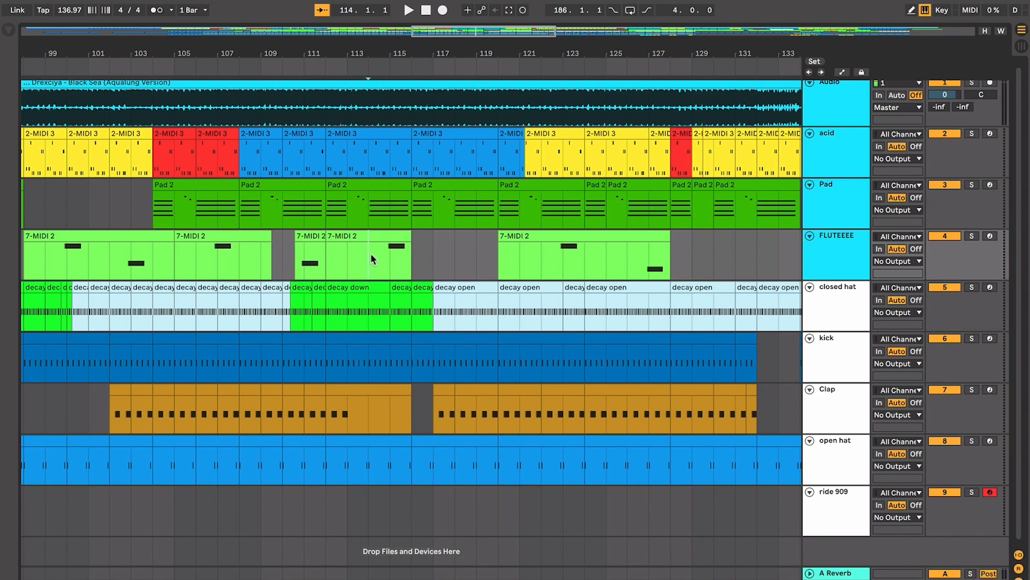
{"action": "key", "text": "plus"}
{"action": "key", "text": "plus"}
{"action": "key", "text": "space"}
{"action": "key", "text": "plus"}
{"action": "key", "text": "plus"}
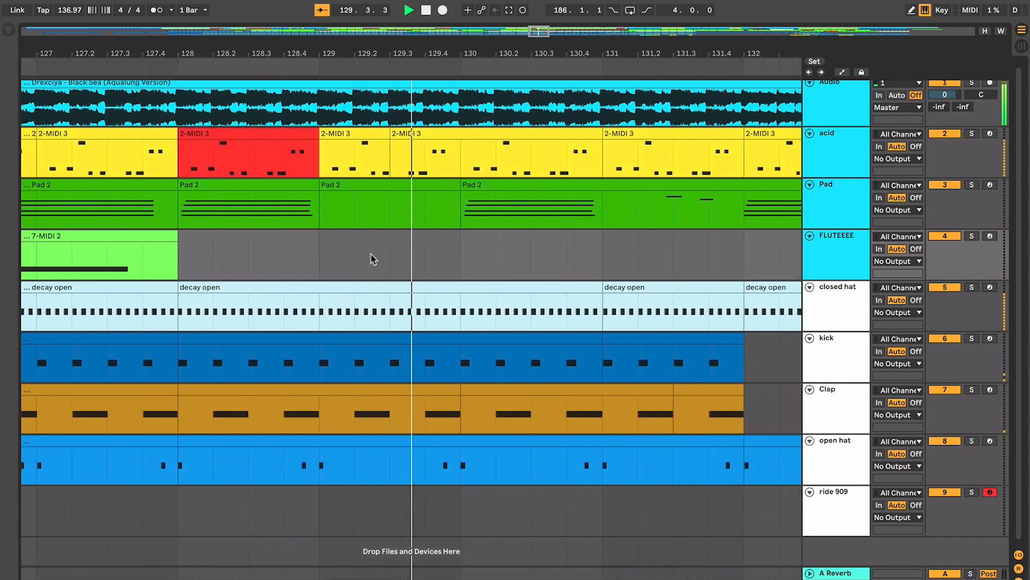
{"action": "scroll", "coordinate": [374, 259], "scroll_direction": "down", "scroll_amount": 10}
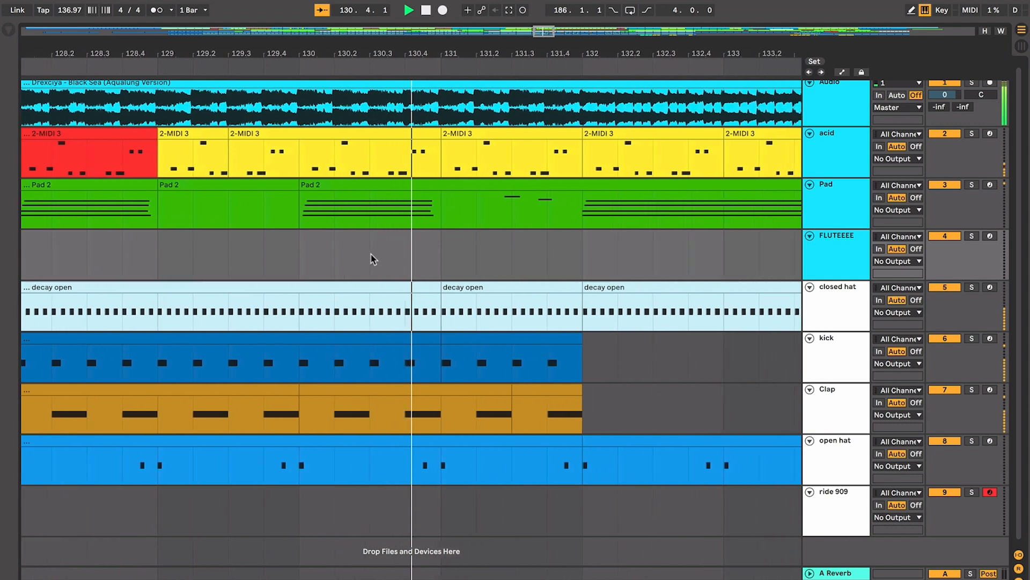
{"action": "scroll", "coordinate": [370, 253], "scroll_direction": "left", "scroll_amount": 3}
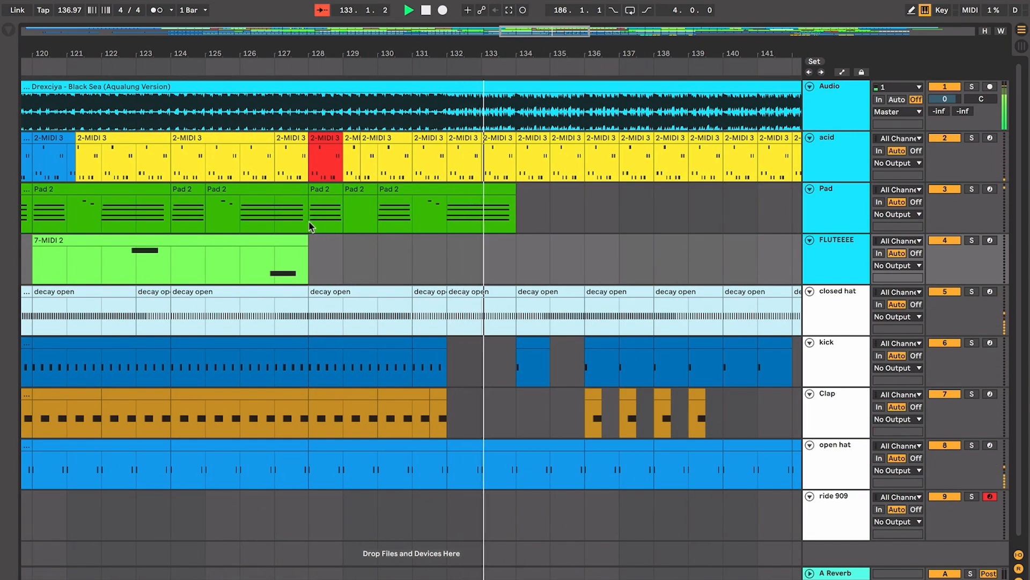
{"action": "key", "text": "space"}
Compare the shortened Pad clips from bar 128 to bar 131 with the Pad clip at bar 124.
{"action": "left_click_drag", "start_coordinate": [309, 224], "coordinate": [400, 214]}
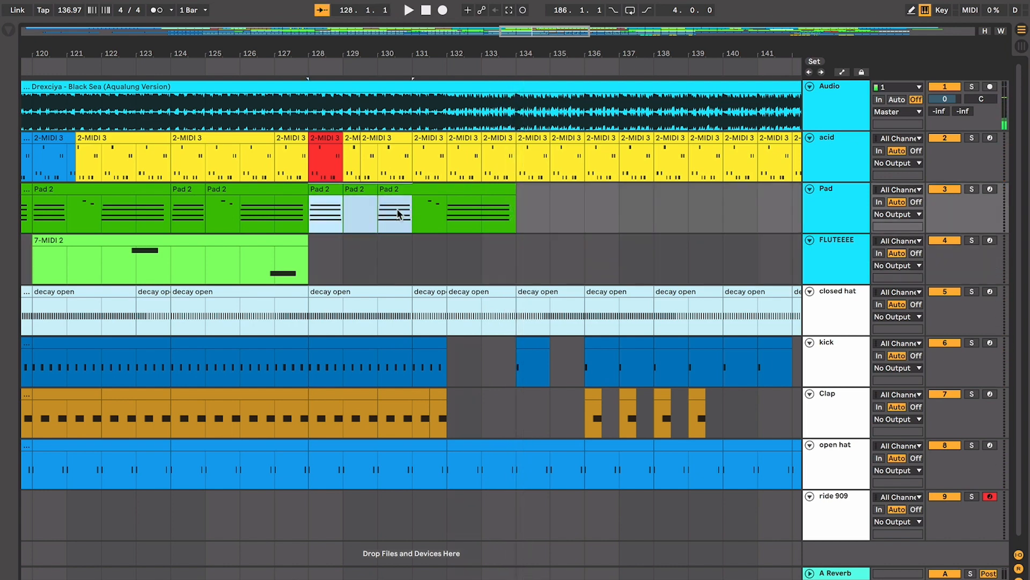
{"action": "left_click", "coordinate": [286, 201]}
{"action": "scroll", "coordinate": [290, 193], "scroll_direction": "left", "scroll_amount": 3}
{"action": "left_click", "coordinate": [229, 186], "text": "shift"}
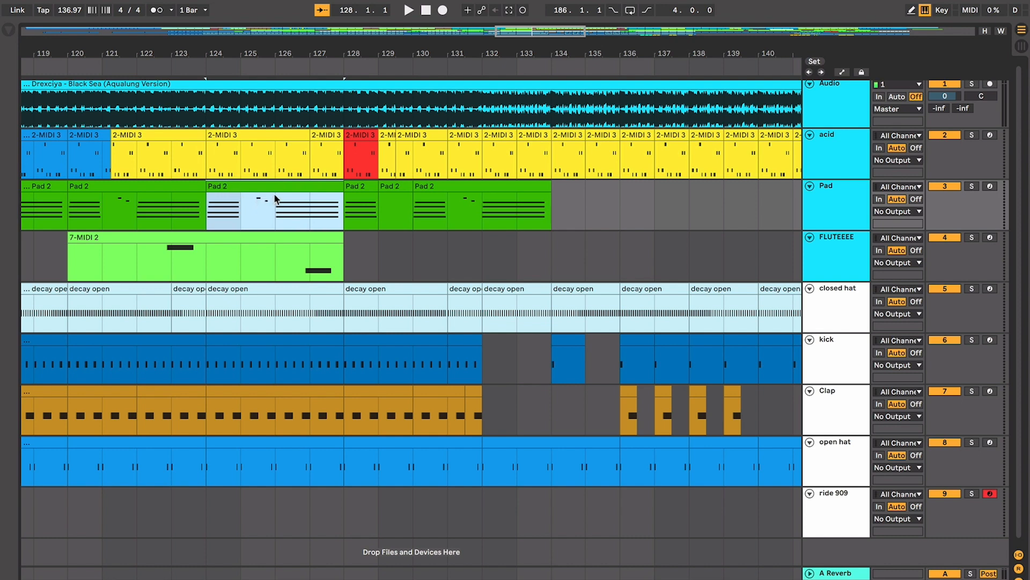
Compare the one-bar Pad clip at bar 128 with the end of the bar 124 clip and the Pad notes after bar 130.
{"action": "left_click", "coordinate": [371, 185]}
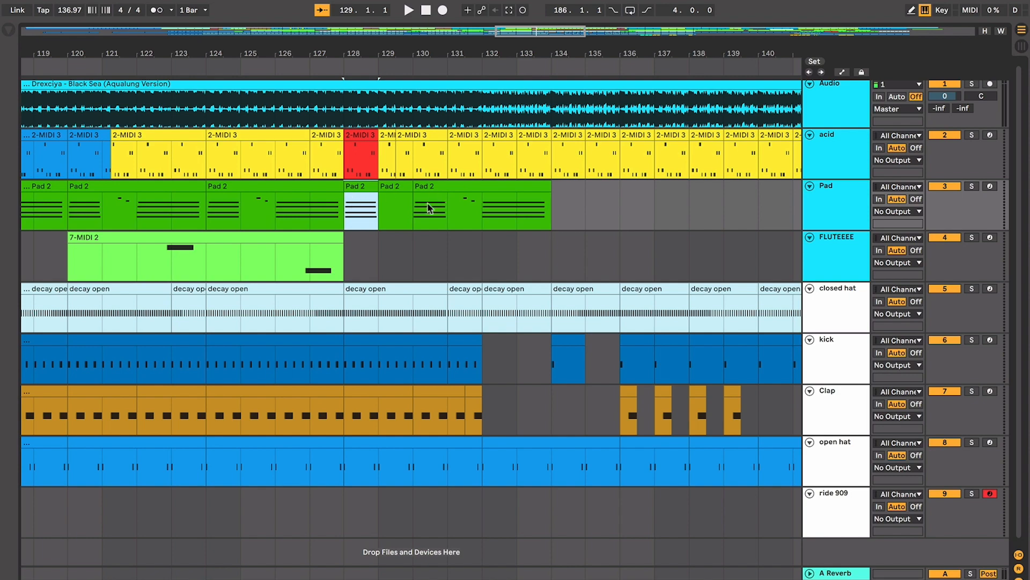
{"action": "left_click_drag", "start_coordinate": [257, 204], "coordinate": [344, 215]}
{"action": "left_click_drag", "start_coordinate": [450, 203], "coordinate": [516, 205]}
Play the arrangement from the Pad clip at bar 128 to about bar 131, then stop playback.
{"action": "left_click", "coordinate": [358, 185]}
{"action": "key", "text": "space"}
{"action": "key", "text": "plus"}
{"action": "key", "text": "plus"}
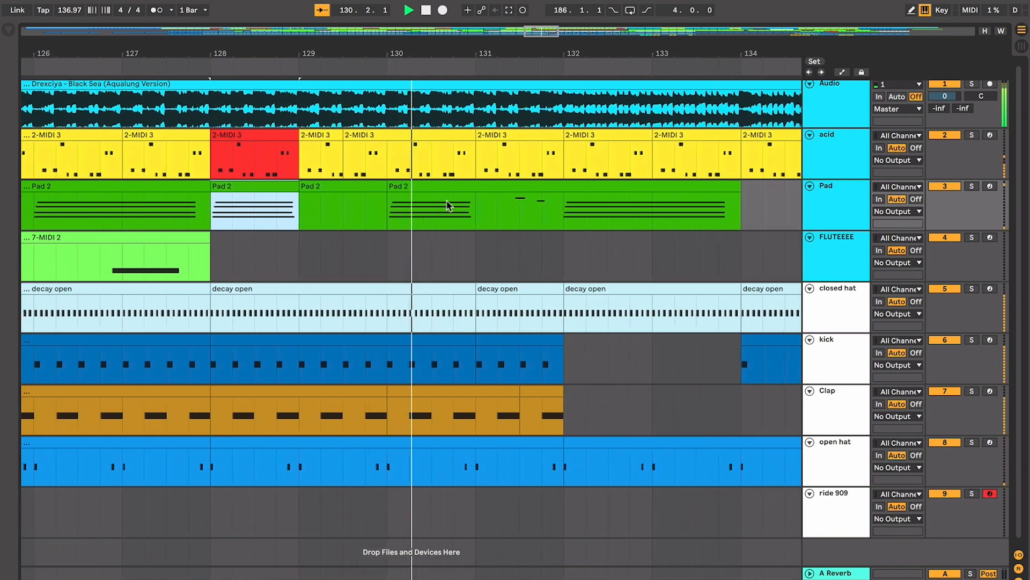
{"action": "key", "text": "minus"}
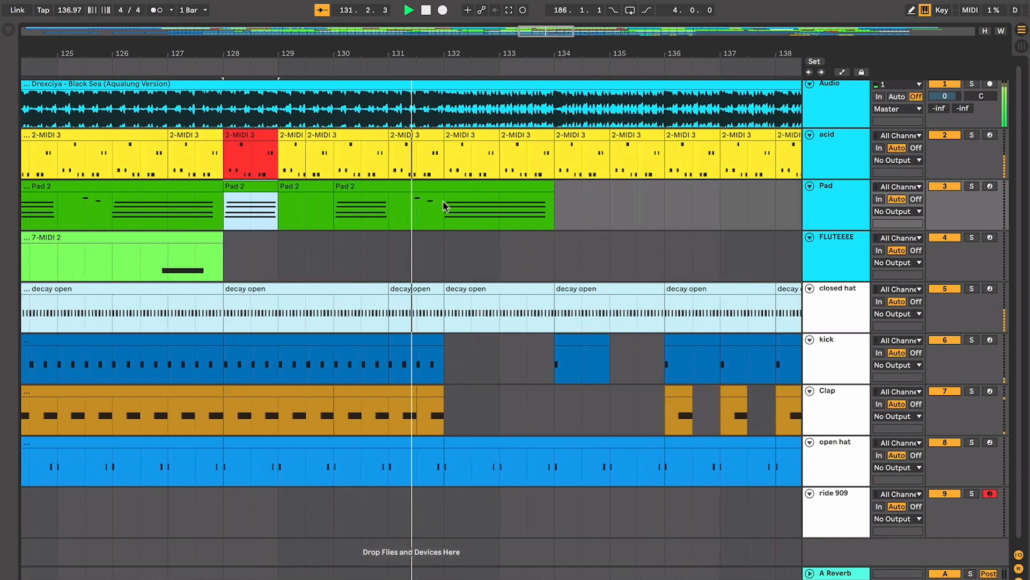
{"action": "key", "text": "space"}
Play the four-bar Pad clip starting at bar 124 to about bar 126, then stop playback.
{"action": "left_click", "coordinate": [413, 208]}
{"action": "scroll", "coordinate": [375, 214], "scroll_direction": "left", "scroll_amount": 1}
{"action": "left_click", "coordinate": [298, 208]}
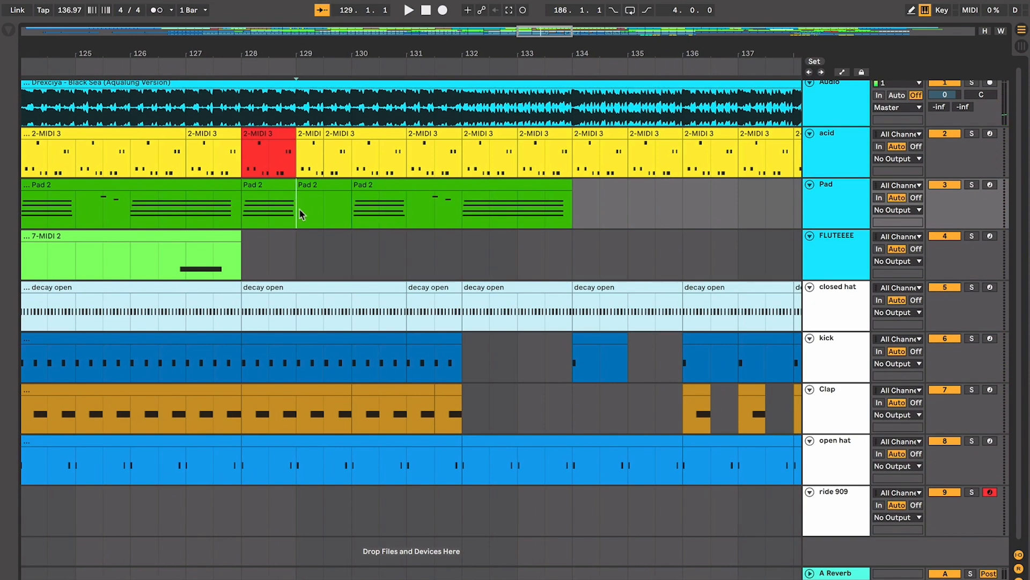
{"action": "scroll", "coordinate": [299, 208], "scroll_direction": "left", "scroll_amount": 1}
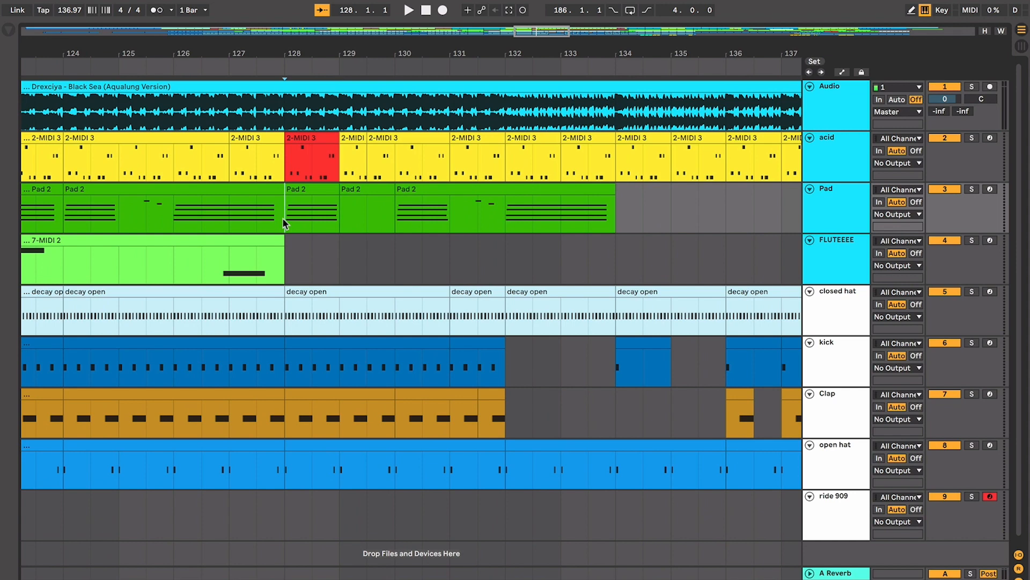
{"action": "scroll", "coordinate": [282, 217], "scroll_direction": "left", "scroll_amount": 2}
{"action": "left_click", "coordinate": [227, 186]}
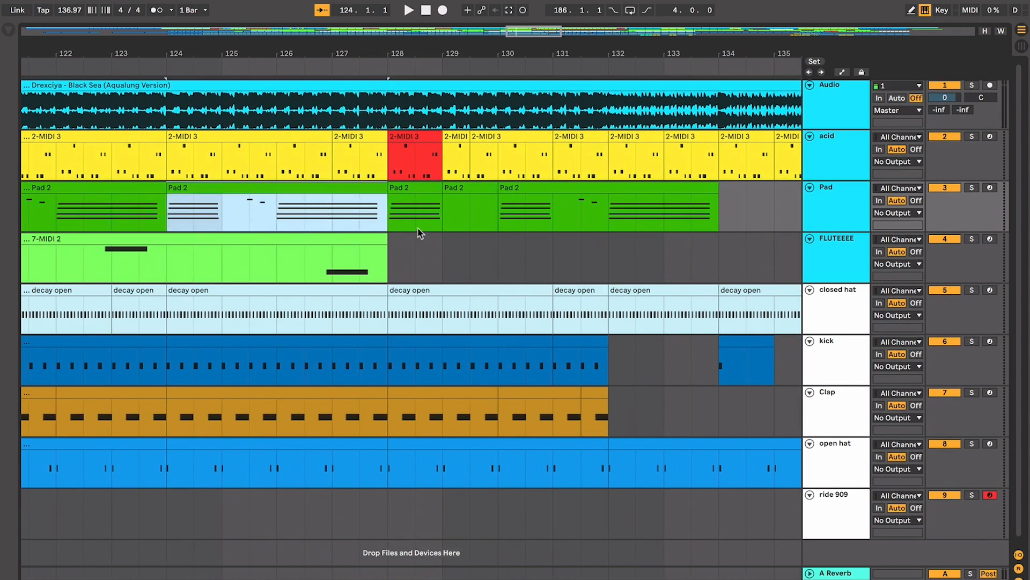
{"action": "key", "text": "space"}
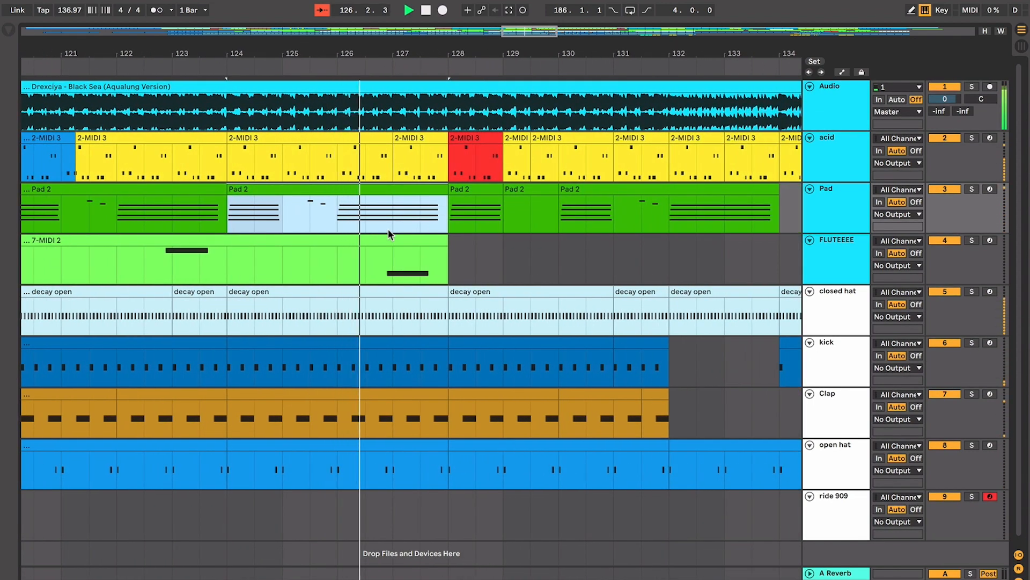
{"action": "key", "text": "space"}
Select the Pad clips from bar 128 to bar 134 and examine how the phrase is divided among them.
{"action": "left_click", "coordinate": [476, 189]}
{"action": "left_click", "coordinate": [604, 191], "text": "shift"}
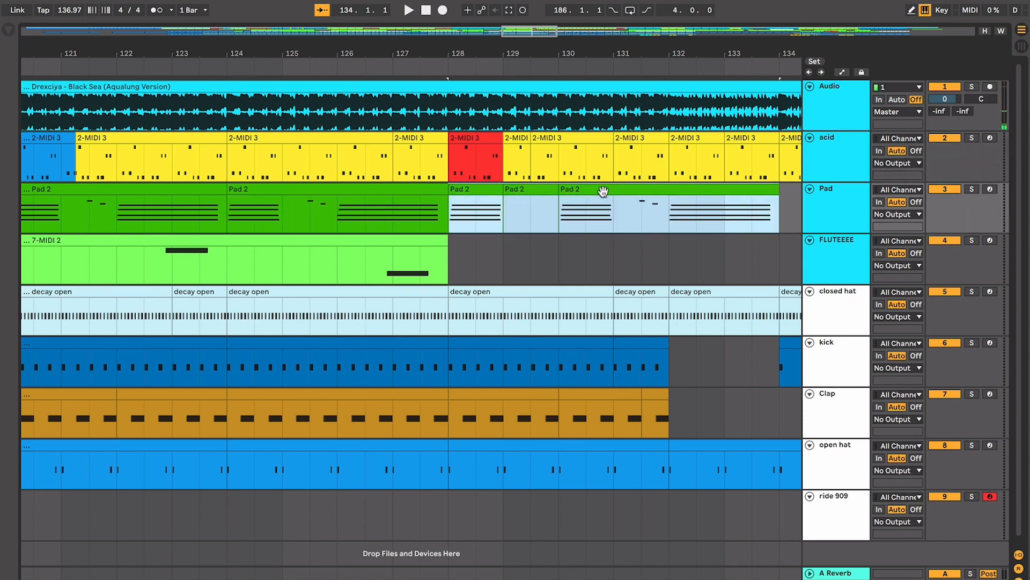
{"action": "scroll", "coordinate": [523, 197], "scroll_direction": "right", "scroll_amount": 2}
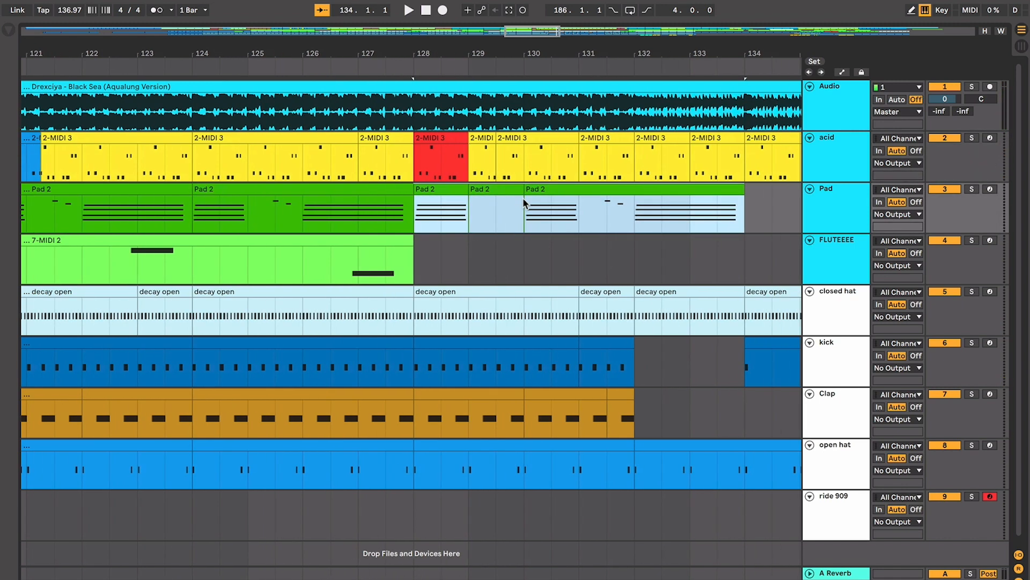
{"action": "right_click", "coordinate": [428, 198]}
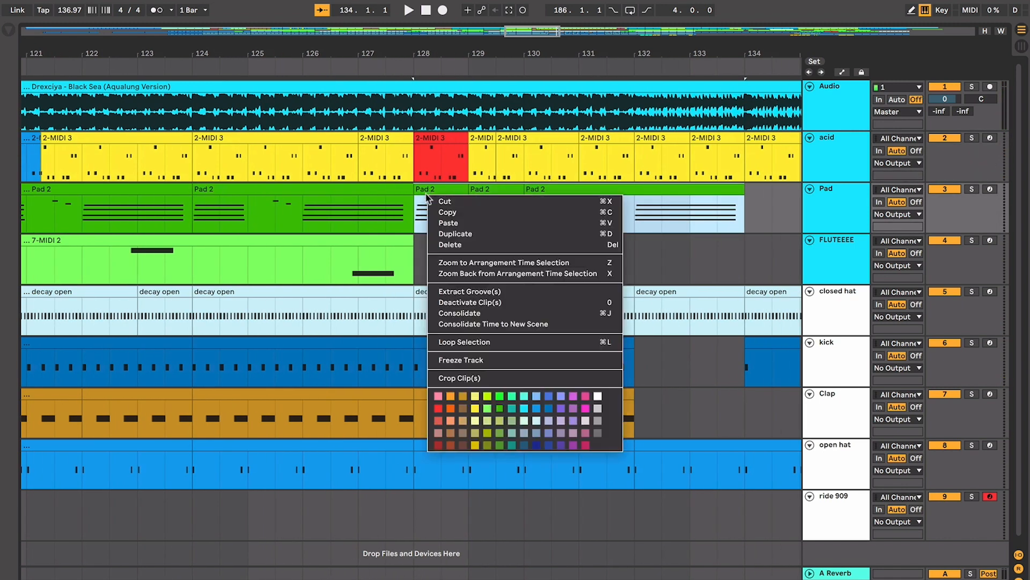
{"action": "left_click", "coordinate": [471, 183]}
{"action": "left_click", "coordinate": [552, 197]}
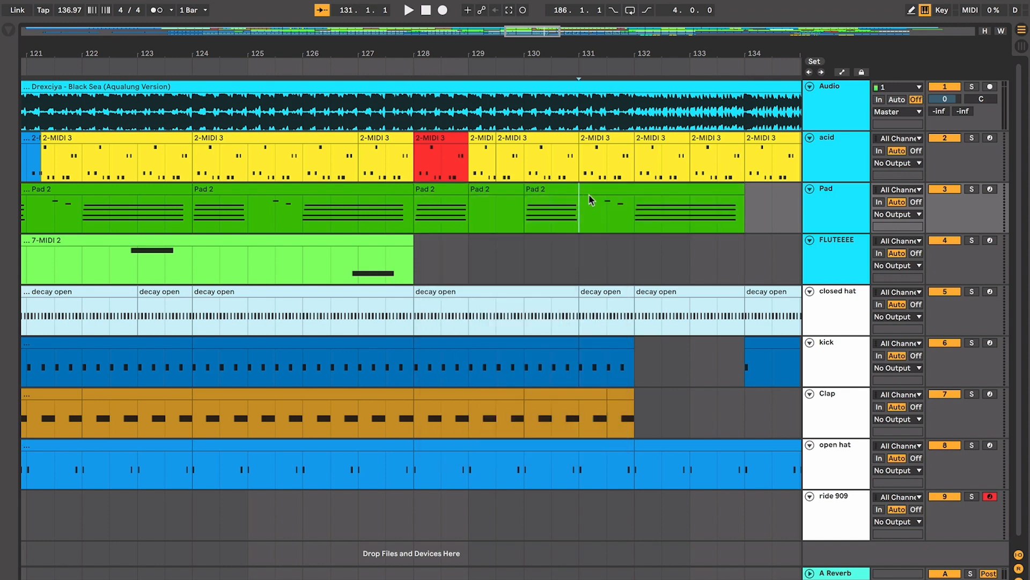
{"action": "left_click", "coordinate": [465, 200]}
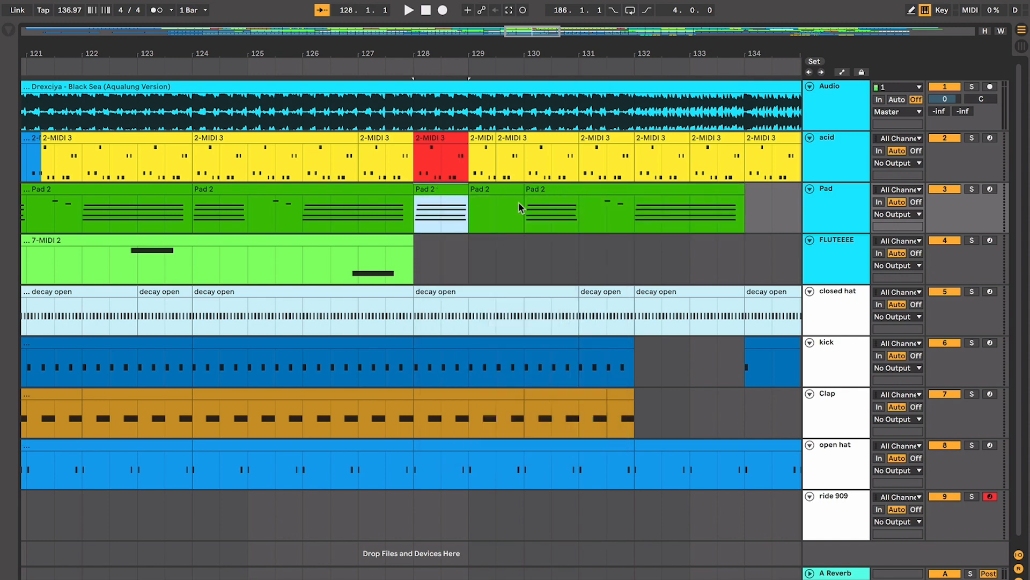
{"action": "scroll", "coordinate": [566, 209], "scroll_direction": "right", "scroll_amount": 1}
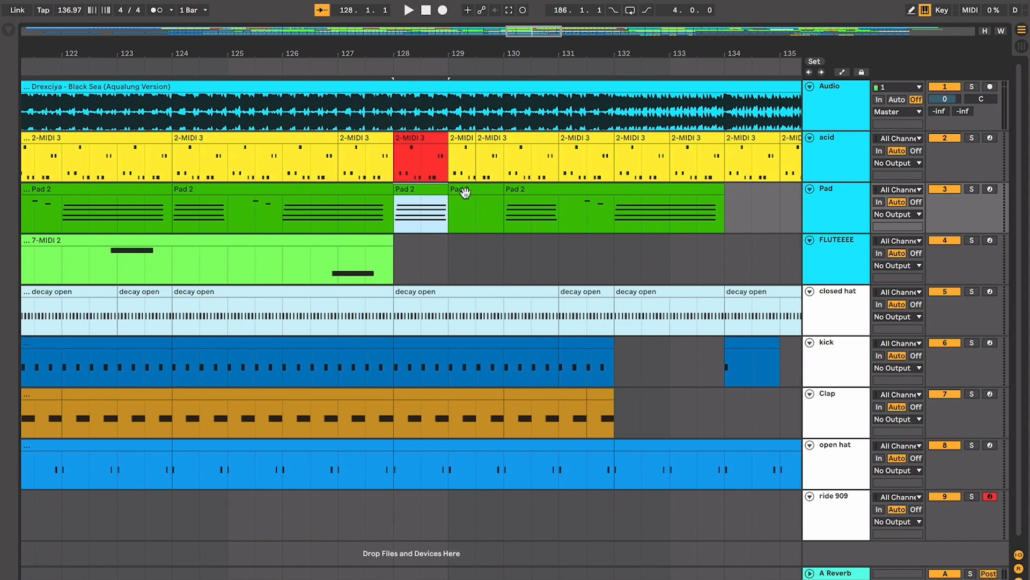
Compare the Pad notes from bar 132 to bar 134 with the same two bars on the FLUTEEEE through Clap tracks.
{"action": "left_click", "coordinate": [588, 211]}
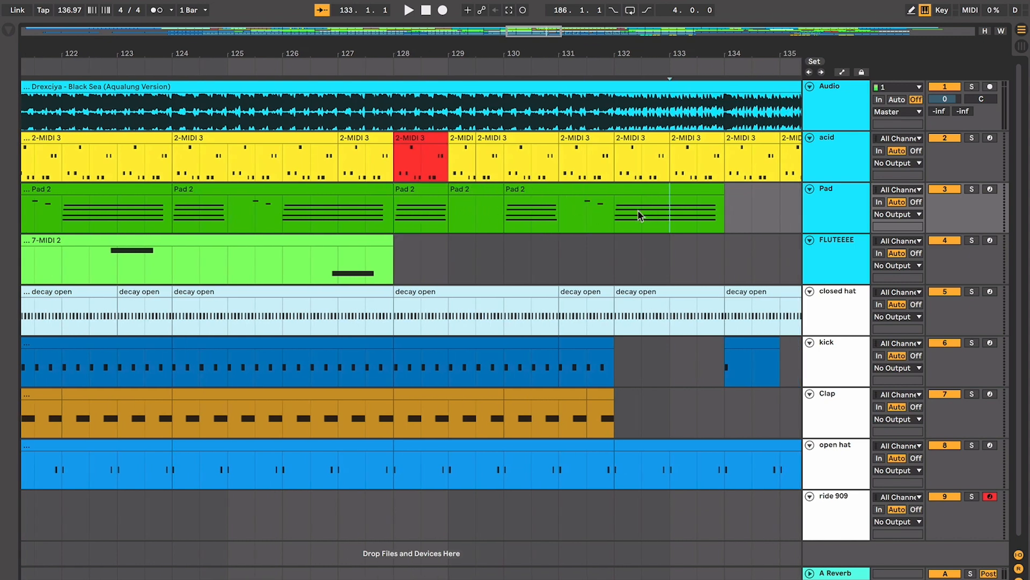
{"action": "left_click_drag", "start_coordinate": [614, 223], "coordinate": [714, 221]}
{"action": "left_click_drag", "start_coordinate": [622, 271], "coordinate": [714, 413]}
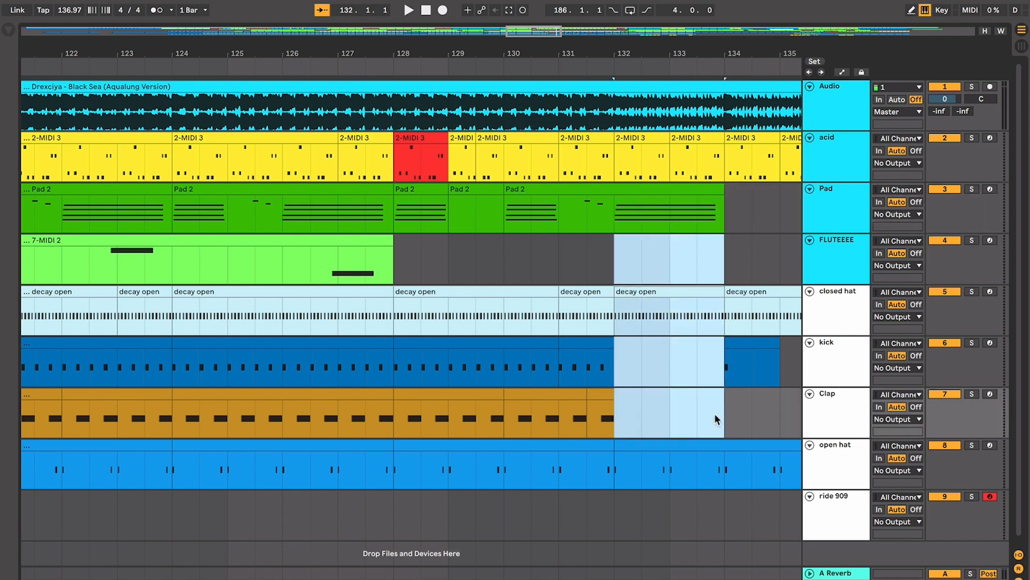
Play briefly from bar 128, stop, and select bars 132 to 134 on the FLUTEEEE through Clap tracks.
{"action": "left_click", "coordinate": [404, 263]}
{"action": "key", "text": "space"}
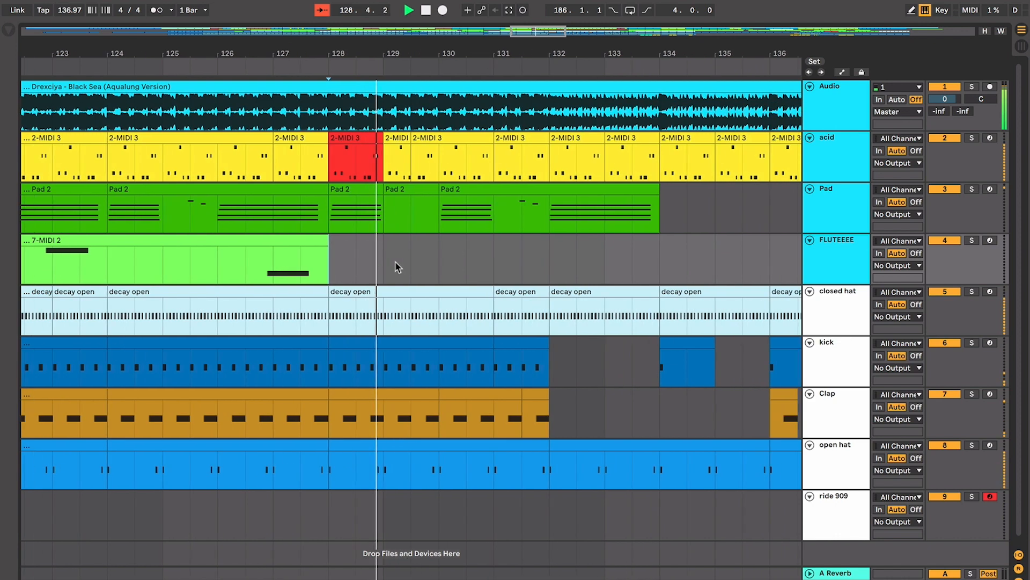
{"action": "key", "text": "space"}
{"action": "right_click", "coordinate": [395, 261]}
{"action": "left_click", "coordinate": [552, 244]}
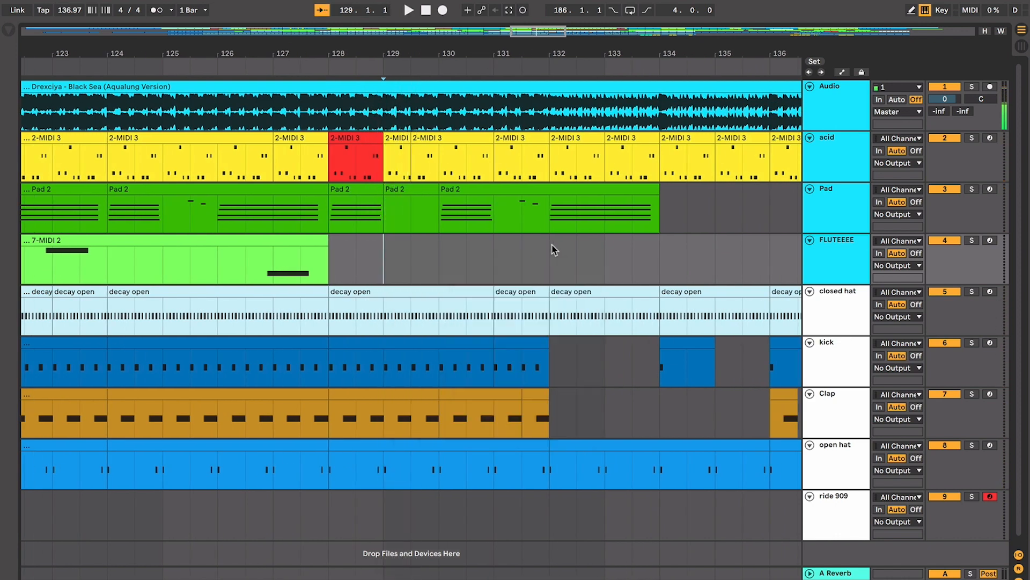
{"action": "left_click_drag", "start_coordinate": [550, 250], "coordinate": [648, 392]}
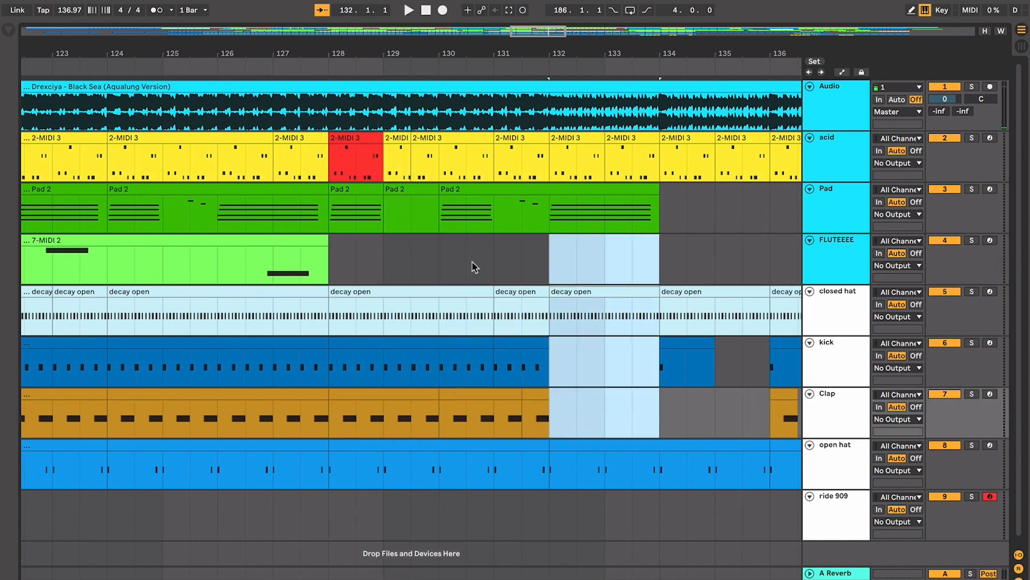
Play the arrangement from bar 128 on the FLUTEEEE track through to about bar 143, then stop playback.
{"action": "left_click", "coordinate": [347, 267]}
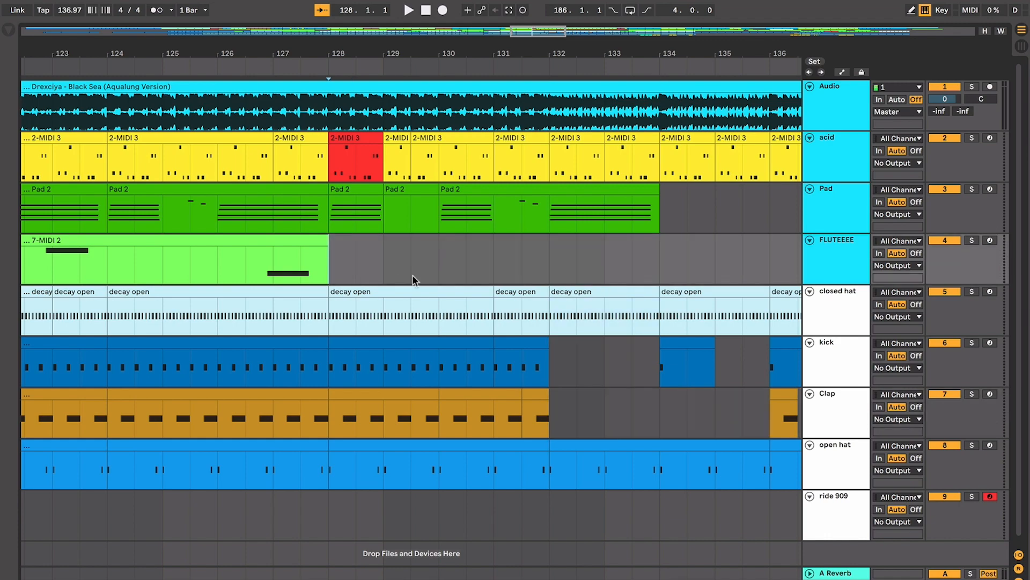
{"action": "key", "text": "space"}
{"action": "scroll", "coordinate": [413, 279], "scroll_direction": "up", "scroll_amount": 5}
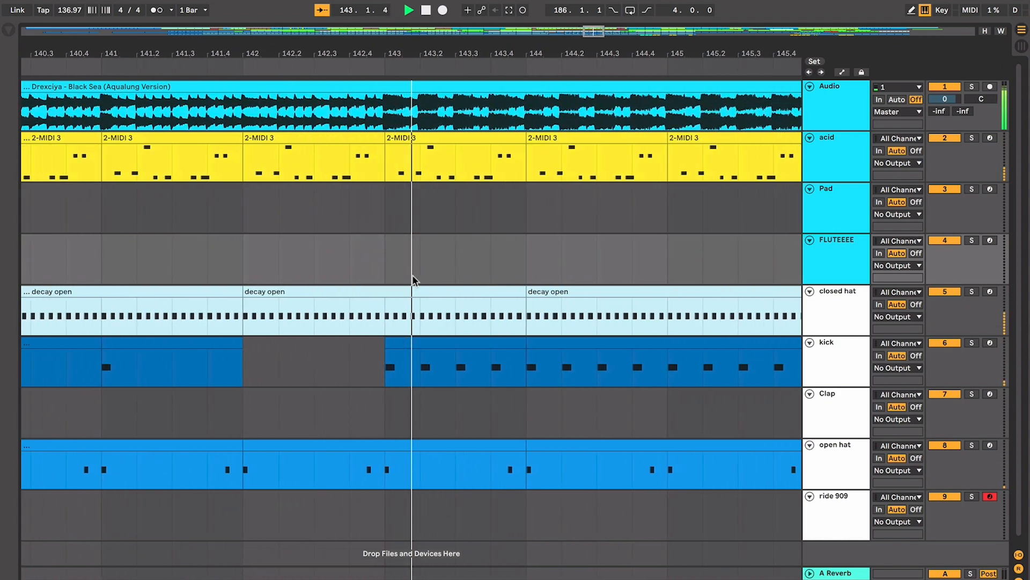
{"action": "key", "text": "minus"}
{"action": "key", "text": "minus"}
{"action": "key", "text": "minus"}
{"action": "key", "text": "space"}
Select bars 136 to 143 from FLUTEEEE to kick and examine the kick and Clap placement around bar 140.
{"action": "scroll", "coordinate": [413, 280], "scroll_direction": "left", "scroll_amount": 2}
{"action": "left_click_drag", "start_coordinate": [189, 262], "coordinate": [425, 356]}
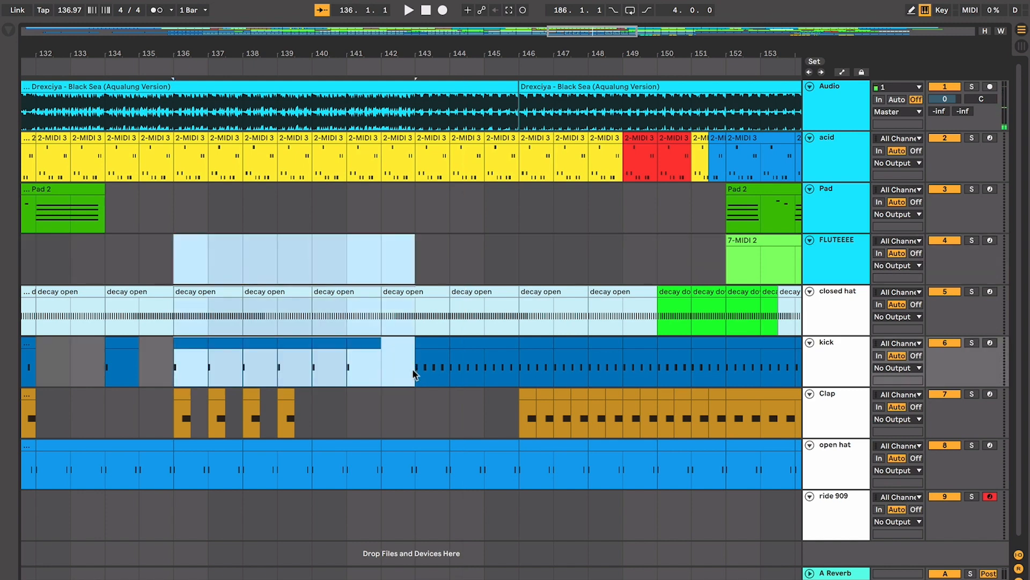
{"action": "left_click", "coordinate": [334, 403]}
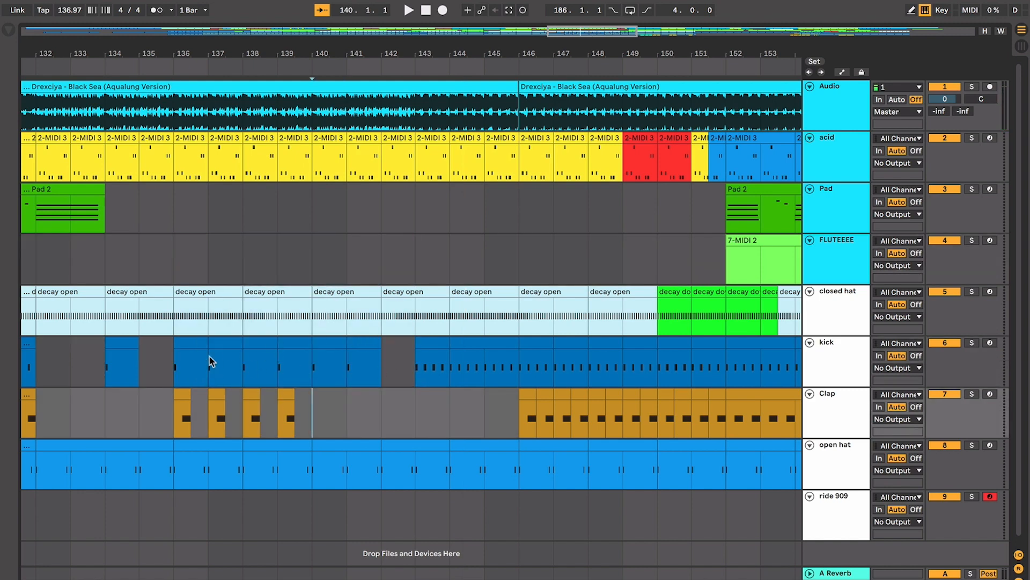
{"action": "left_click", "coordinate": [371, 355]}
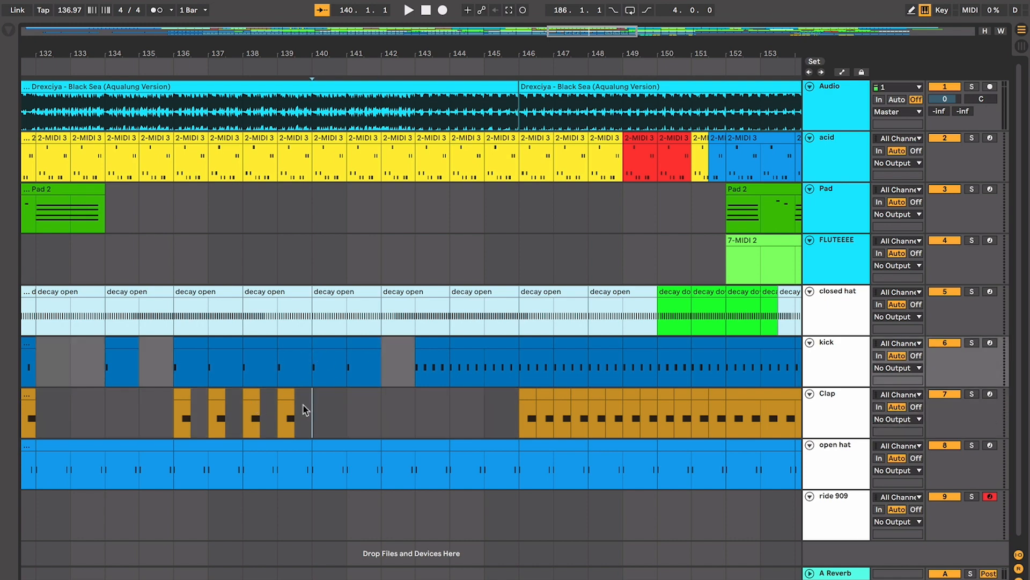
{"action": "left_click", "coordinate": [302, 403]}
{"action": "left_click", "coordinate": [353, 372]}
{"action": "scroll", "coordinate": [307, 381], "scroll_direction": "left", "scroll_amount": 2}
{"action": "left_click", "coordinate": [291, 381]}
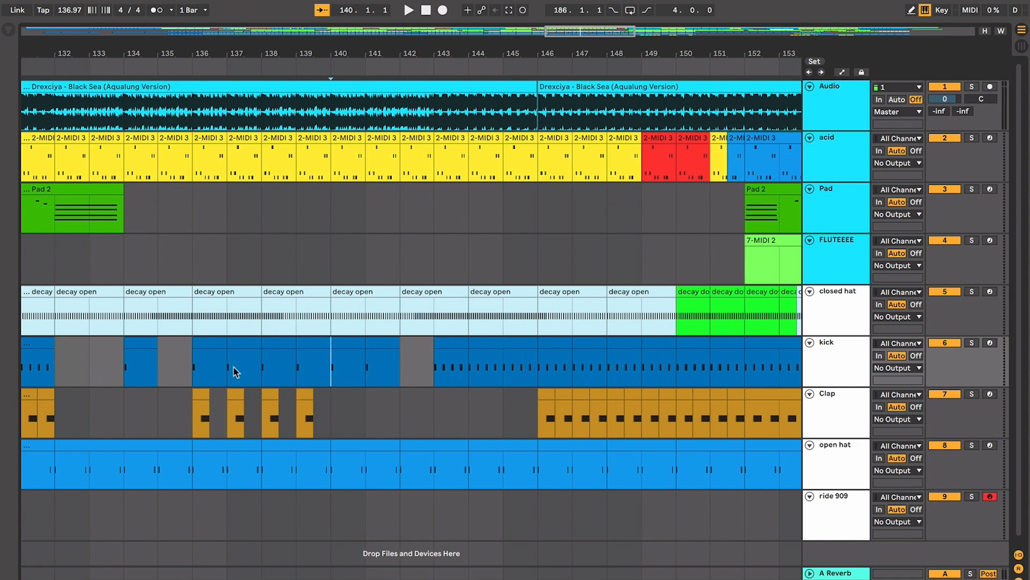
Select the kick and Clap clips from bar 136 to bar 140 and compare them with the kick clips up to bar 142.
{"action": "left_click_drag", "start_coordinate": [188, 369], "coordinate": [321, 416]}
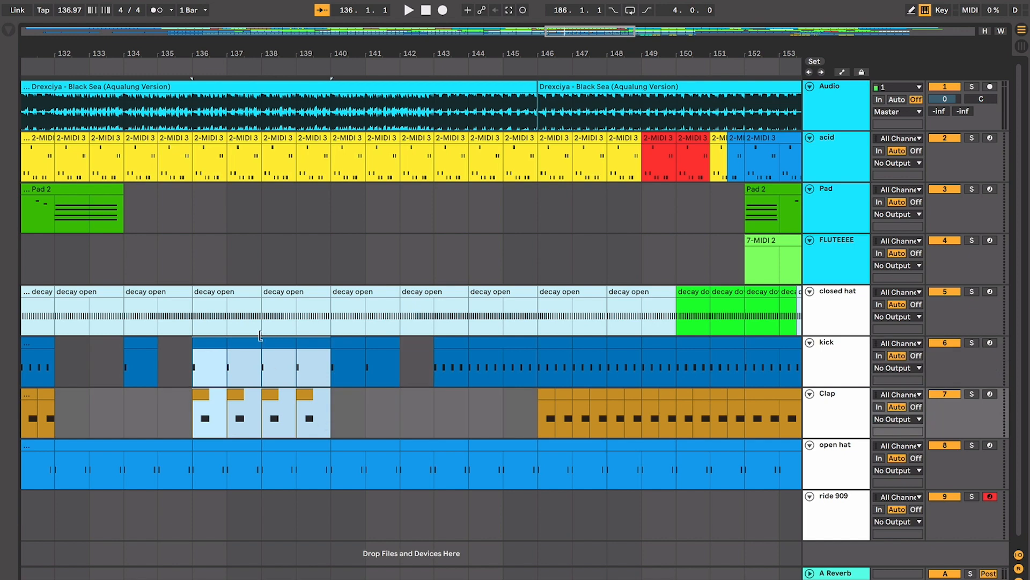
{"action": "left_click", "coordinate": [327, 375]}
{"action": "left_click", "coordinate": [367, 374]}
{"action": "left_click", "coordinate": [389, 371]}
{"action": "left_click", "coordinate": [360, 378]}
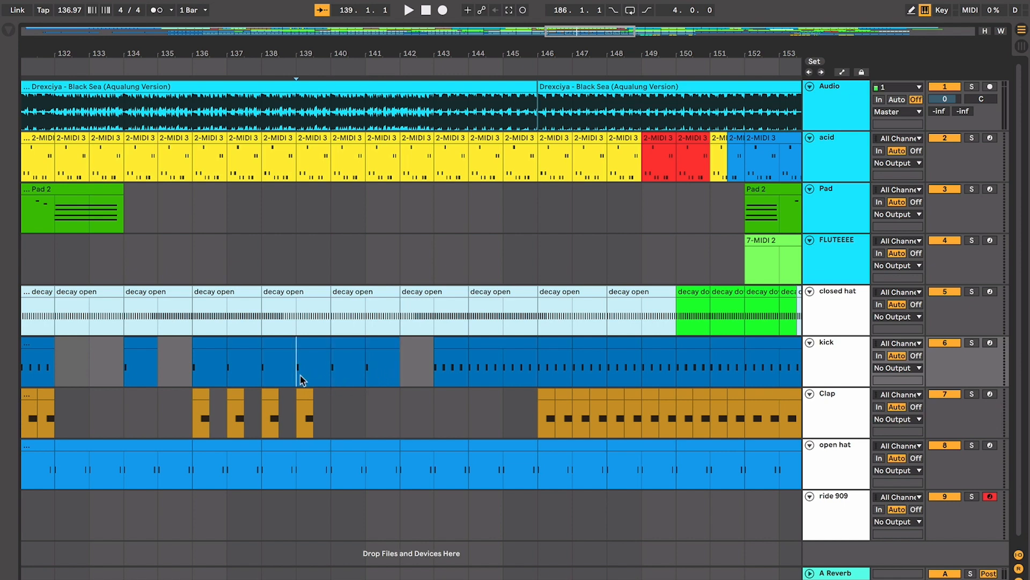
{"action": "left_click", "coordinate": [346, 372]}
Examine the kick track's gap at bar 142 against the sparse hits before it and the pattern from bar 143.
{"action": "key", "text": "plus"}
{"action": "key", "text": "plus"}
{"action": "scroll", "coordinate": [347, 373], "scroll_direction": "right", "scroll_amount": 2}
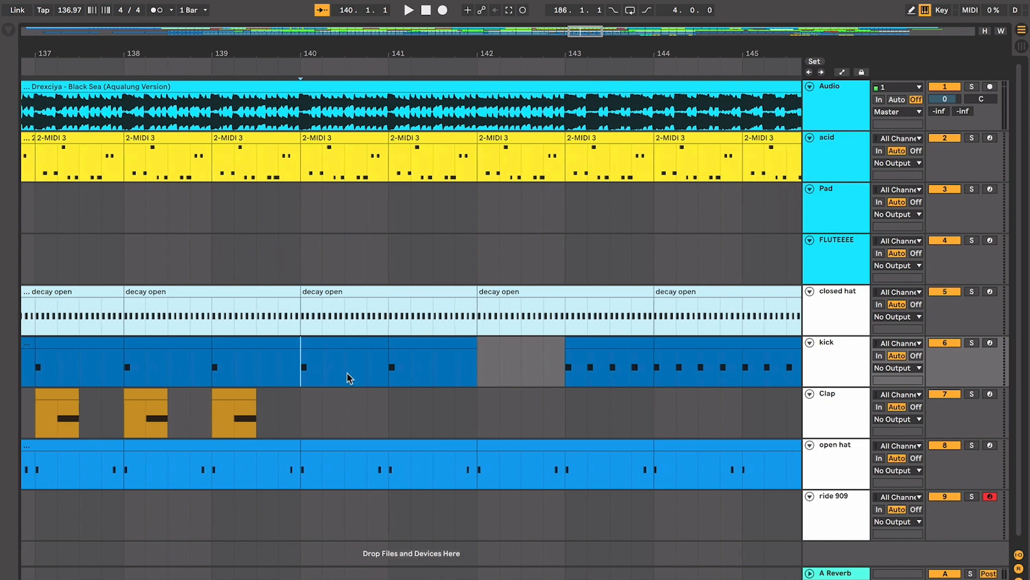
{"action": "scroll", "coordinate": [346, 373], "scroll_direction": "right", "scroll_amount": 2}
{"action": "left_click", "coordinate": [405, 374]}
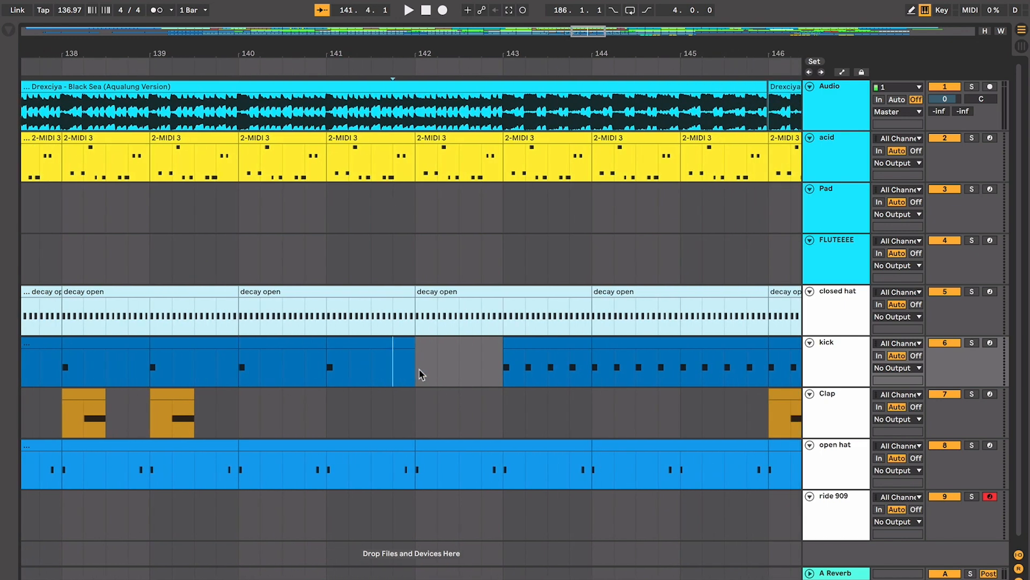
{"action": "left_click", "coordinate": [421, 374]}
{"action": "scroll", "coordinate": [421, 374], "scroll_direction": "right", "scroll_amount": 2}
{"action": "scroll", "coordinate": [423, 370], "scroll_direction": "right", "scroll_amount": 2}
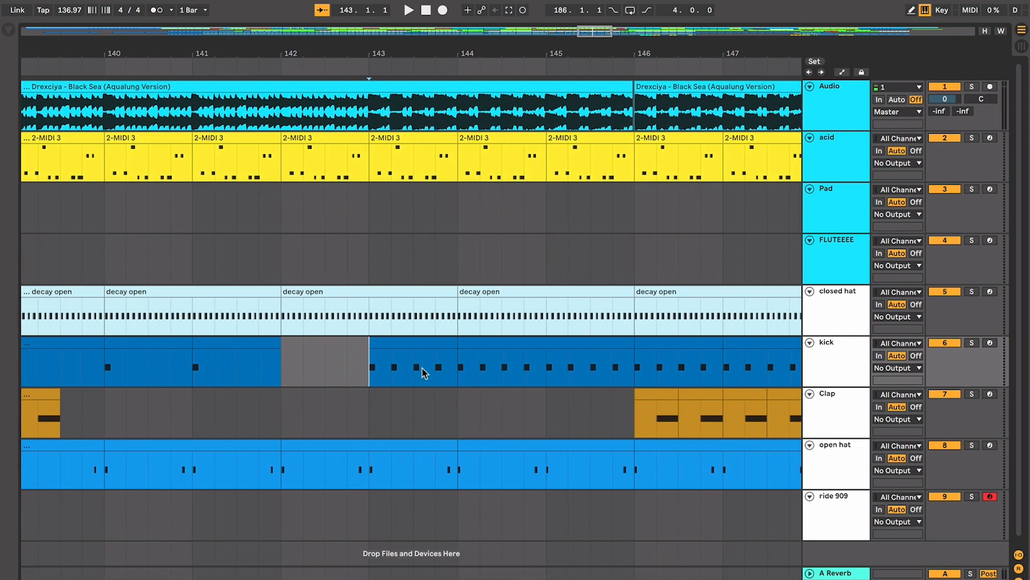
{"action": "key", "text": "minus"}
{"action": "key", "text": "minus"}
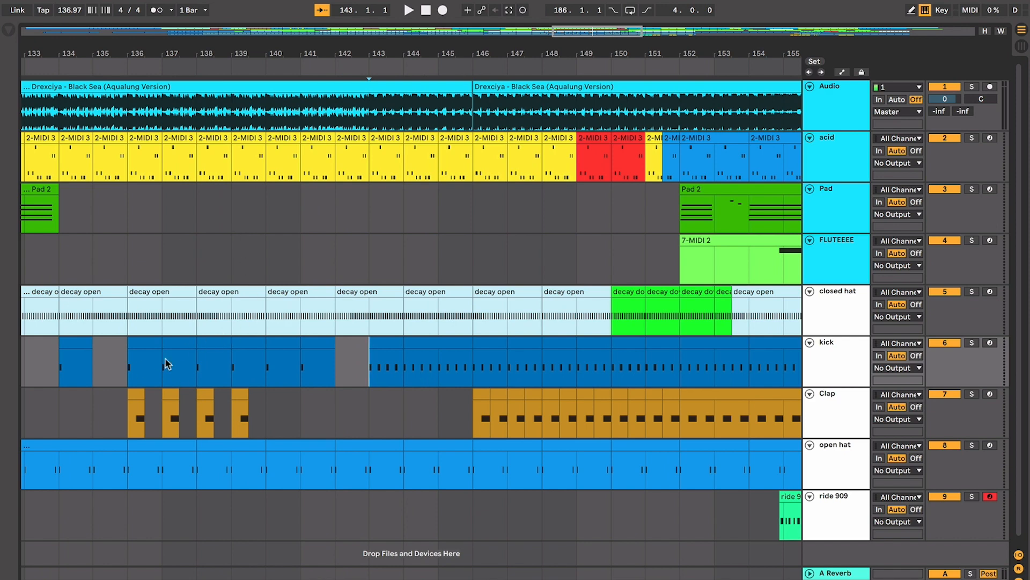
Compare the kick and Clap clips starting at bar 136 with the earlier part of the arrangement.
{"action": "left_click", "coordinate": [135, 343]}
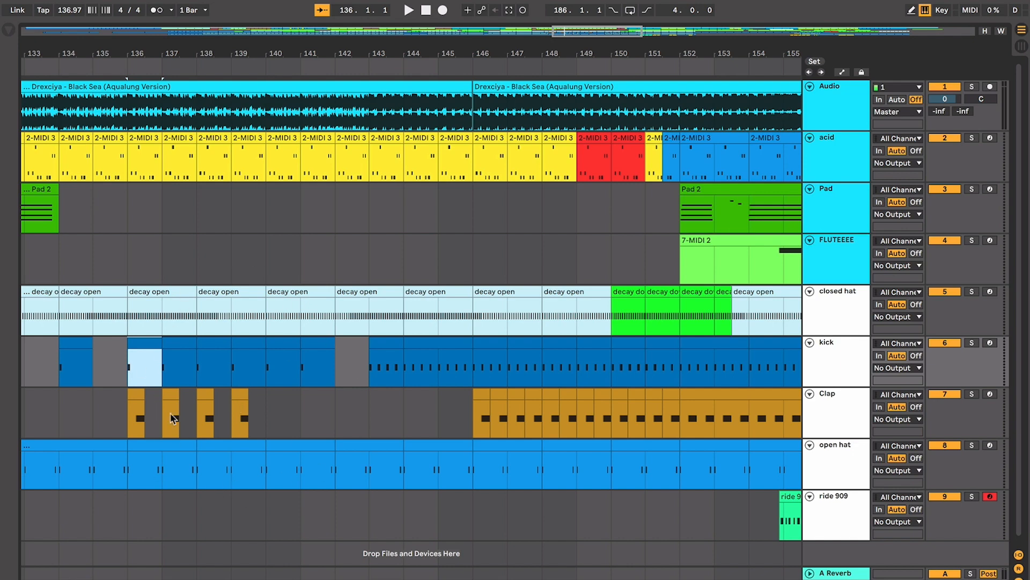
{"action": "scroll", "coordinate": [219, 287], "scroll_direction": "left", "scroll_amount": 5}
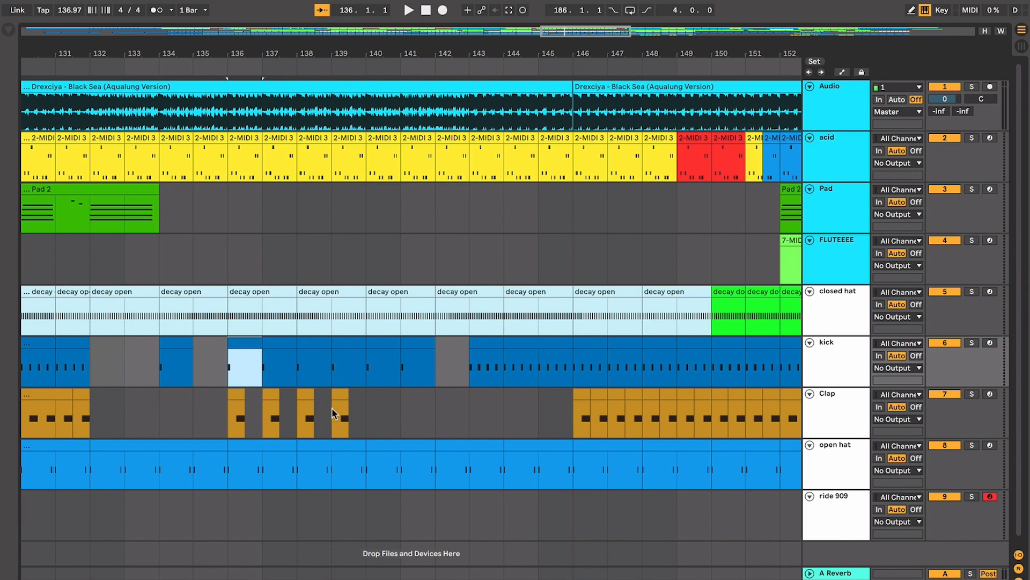
{"action": "scroll", "coordinate": [333, 416], "scroll_direction": "left", "scroll_amount": 20}
{"action": "scroll", "coordinate": [391, 412], "scroll_direction": "right", "scroll_amount": 20}
{"action": "left_click", "coordinate": [435, 382]}
Play the arrangement from bar 142 and follow the clips through to the ride 909 entries around bar 159.
{"action": "left_click", "coordinate": [475, 415]}
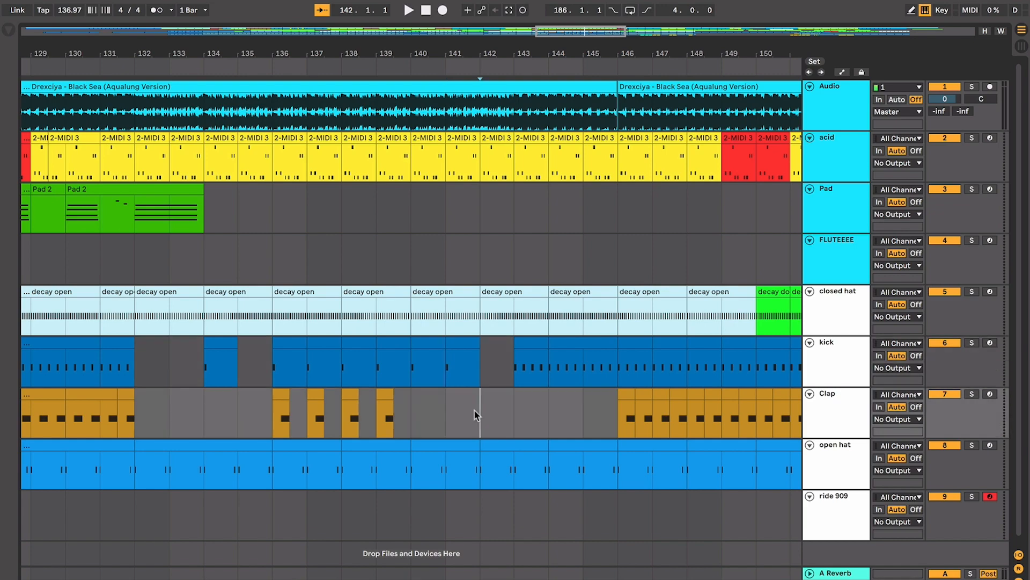
{"action": "key", "text": "space"}
{"action": "key", "text": "plus"}
{"action": "key", "text": "plus"}
{"action": "key", "text": "plus"}
{"action": "key", "text": "plus"}
{"action": "key", "text": "plus"}
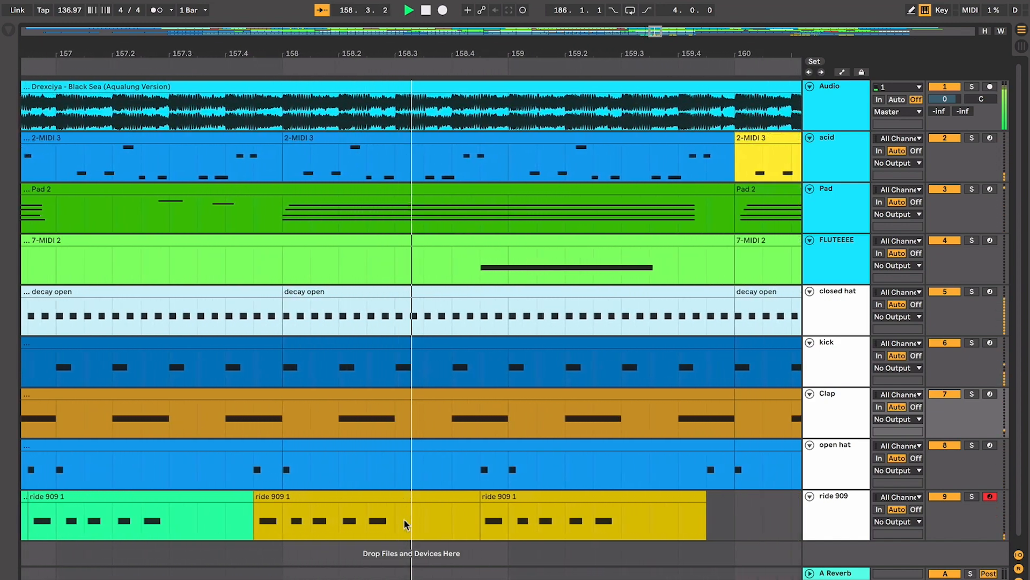
{"action": "key", "text": "minus"}
{"action": "key", "text": "minus"}
{"action": "key", "text": "minus"}
{"action": "key", "text": "minus"}
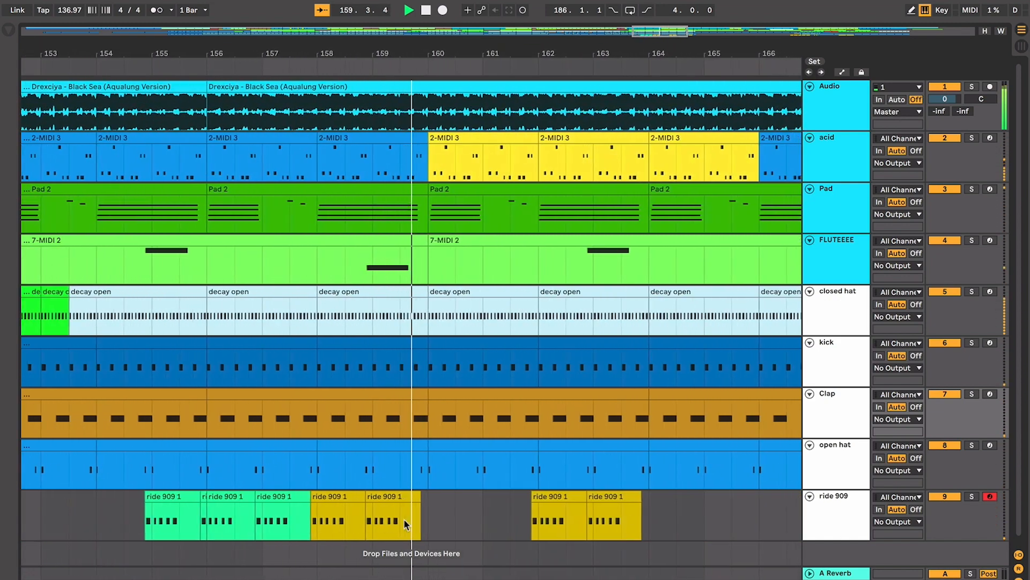
{"action": "scroll", "coordinate": [400, 545], "scroll_direction": "left", "scroll_amount": 1}
{"action": "scroll", "coordinate": [400, 544], "scroll_direction": "down", "scroll_amount": 1}
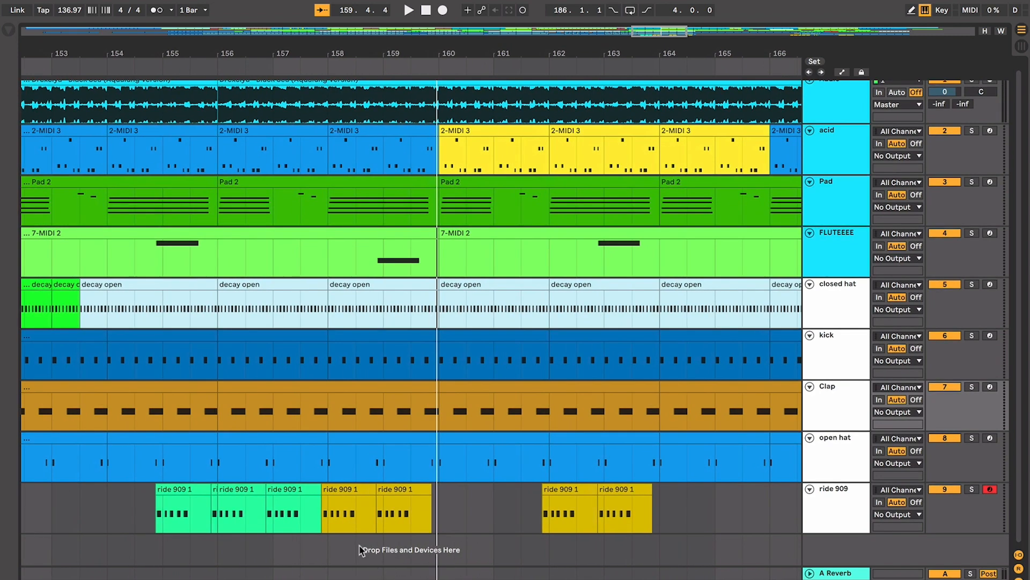
Select the first ride 909 clip just before bar 155 and examine its hits against the other tracks.
{"action": "left_click", "coordinate": [170, 489]}
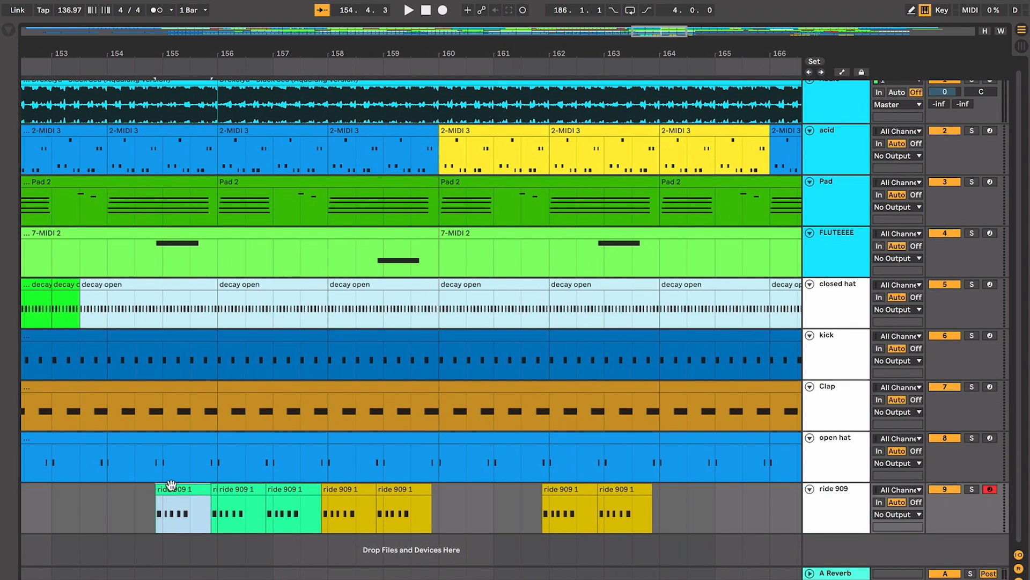
{"action": "scroll", "coordinate": [171, 489], "scroll_direction": "left", "scroll_amount": 2}
{"action": "key", "text": "plus"}
{"action": "key", "text": "plus"}
{"action": "scroll", "coordinate": [171, 489], "scroll_direction": "left", "scroll_amount": 1}
{"action": "key", "text": "minus"}
{"action": "key", "text": "minus"}
{"action": "key", "text": "minus"}
{"action": "key", "text": "minus"}
{"action": "key", "text": "minus"}
{"action": "key", "text": "minus"}
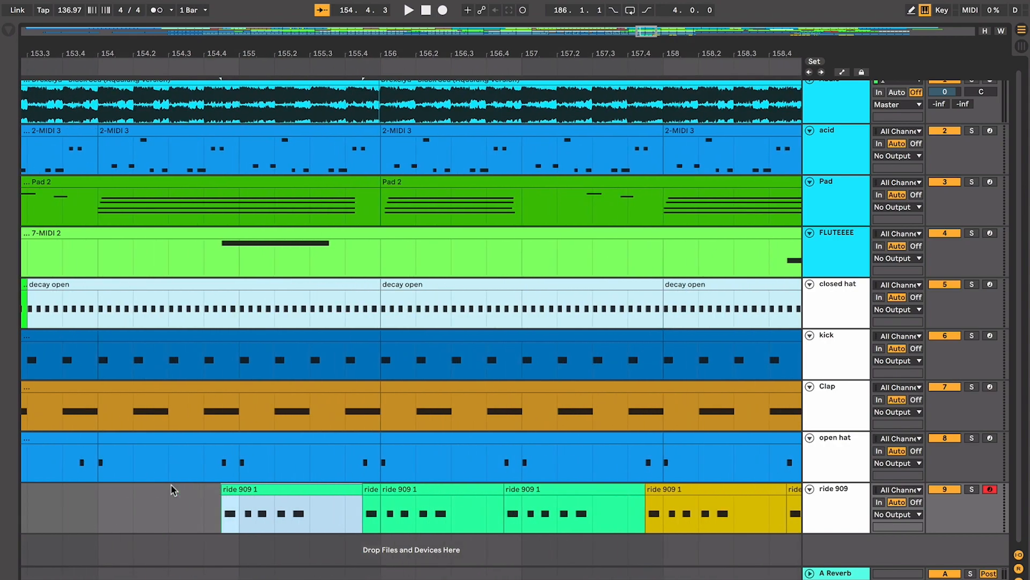
Mark bar 149 on the kick track and compare the kick and Clap entries leading up to the ride 909.
{"action": "scroll", "coordinate": [170, 490], "scroll_direction": "left", "scroll_amount": 3}
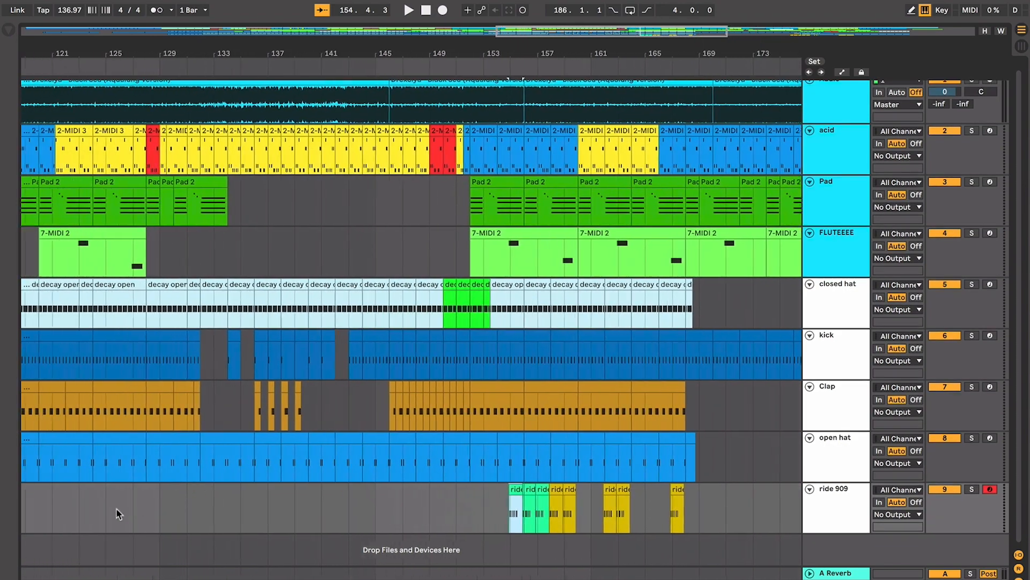
{"action": "left_click", "coordinate": [445, 380]}
{"action": "key", "text": "plus"}
{"action": "key", "text": "plus"}
{"action": "key", "text": "plus"}
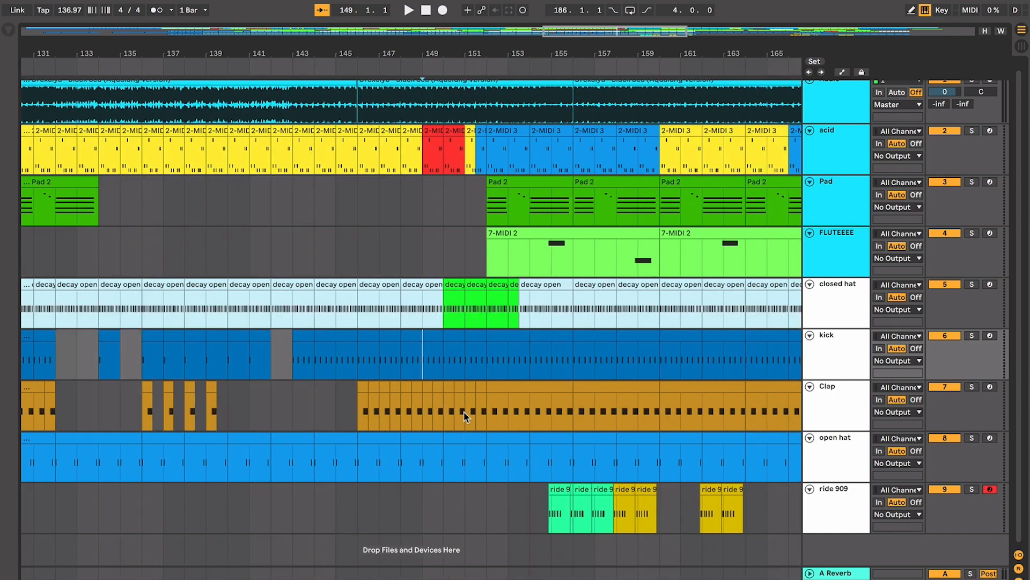
Examine where the first ride 909 clip starts relative to bar 155 and the open hat hits.
{"action": "left_click", "coordinate": [602, 471]}
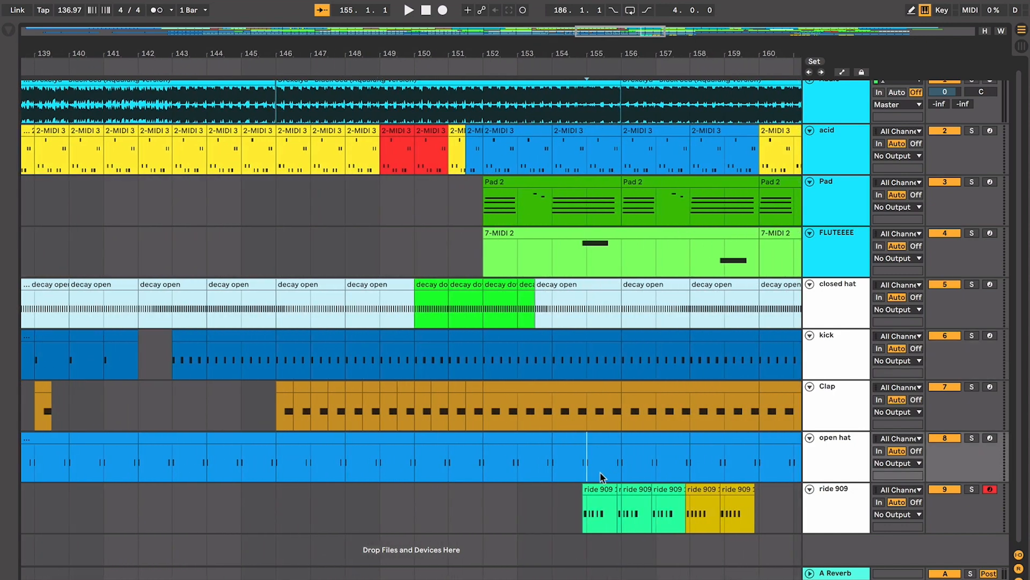
{"action": "key", "text": "plus"}
{"action": "key", "text": "plus"}
{"action": "left_click", "coordinate": [604, 486]}
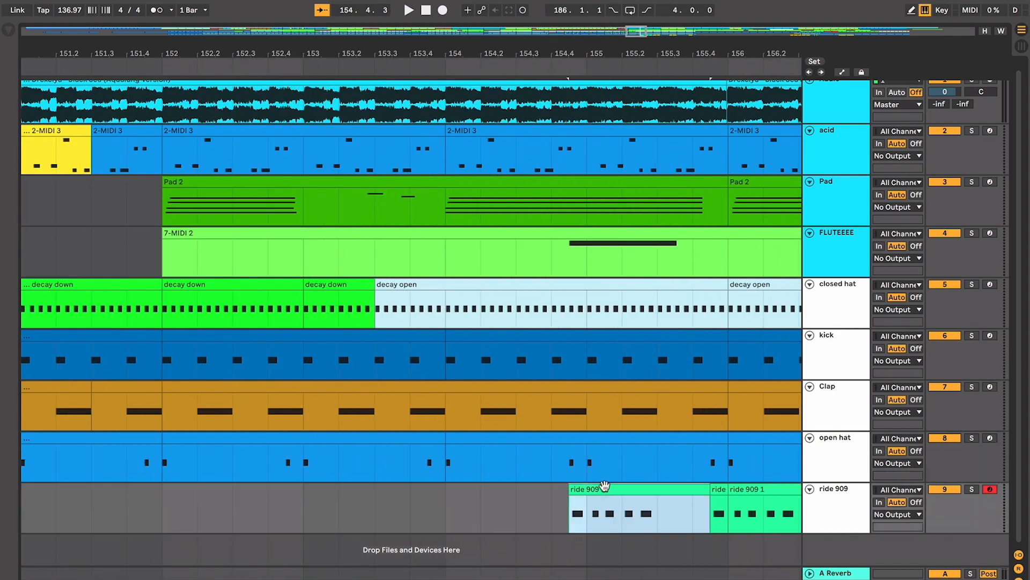
{"action": "scroll", "coordinate": [604, 486], "scroll_direction": "right", "scroll_amount": 2}
{"action": "left_click", "coordinate": [502, 510]}
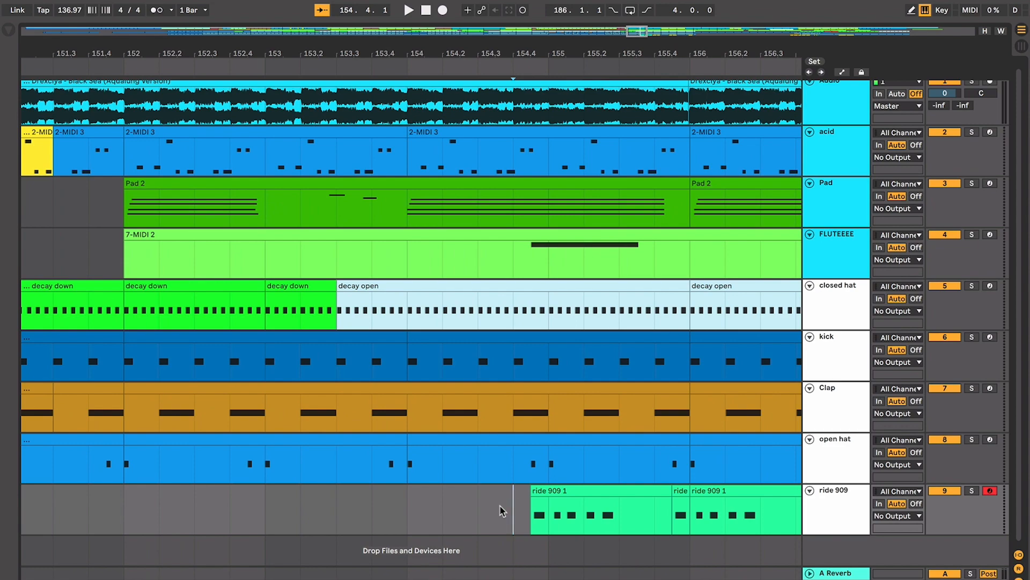
Compare the successive ride 909 clips between bars 154 and 158, selecting the green and yellow variations in turn.
{"action": "key", "text": "minus"}
{"action": "key", "text": "minus"}
{"action": "key", "text": "minus"}
{"action": "key", "text": "minus"}
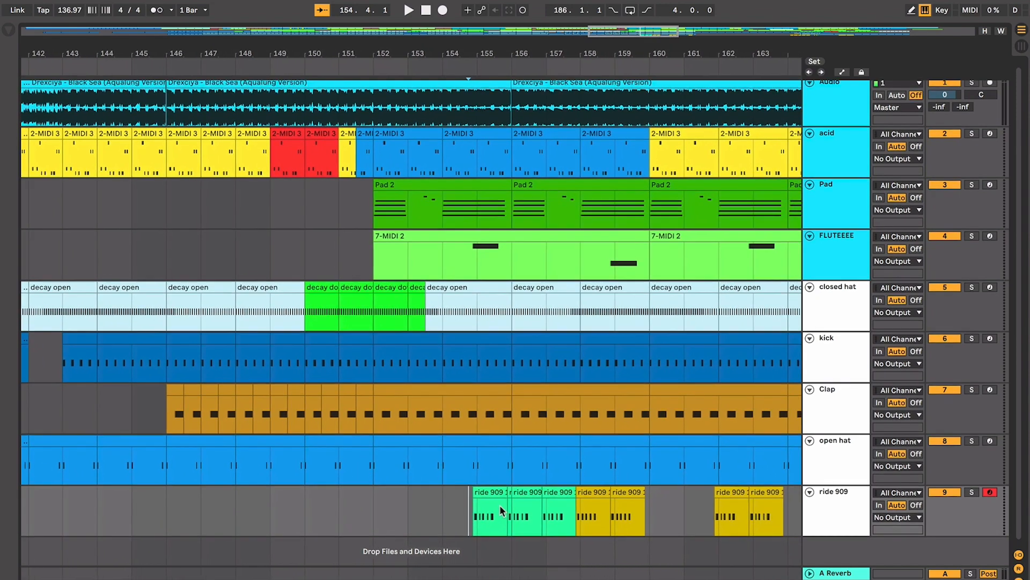
{"action": "scroll", "coordinate": [500, 506], "scroll_direction": "right", "scroll_amount": 1}
{"action": "left_click", "coordinate": [486, 491]}
{"action": "left_click", "coordinate": [537, 500]}
{"action": "left_click", "coordinate": [584, 488]}
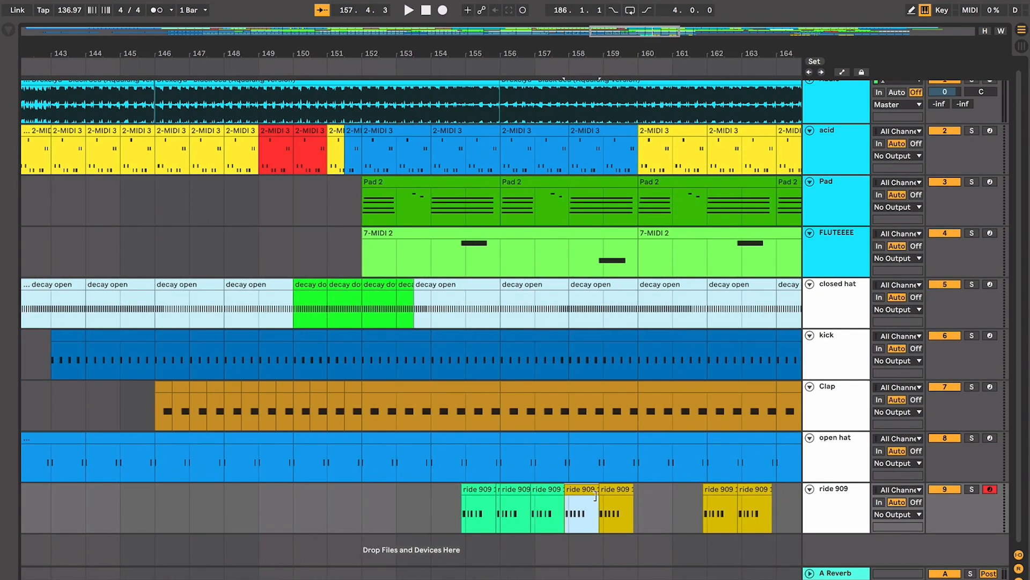
{"action": "left_click", "coordinate": [555, 488]}
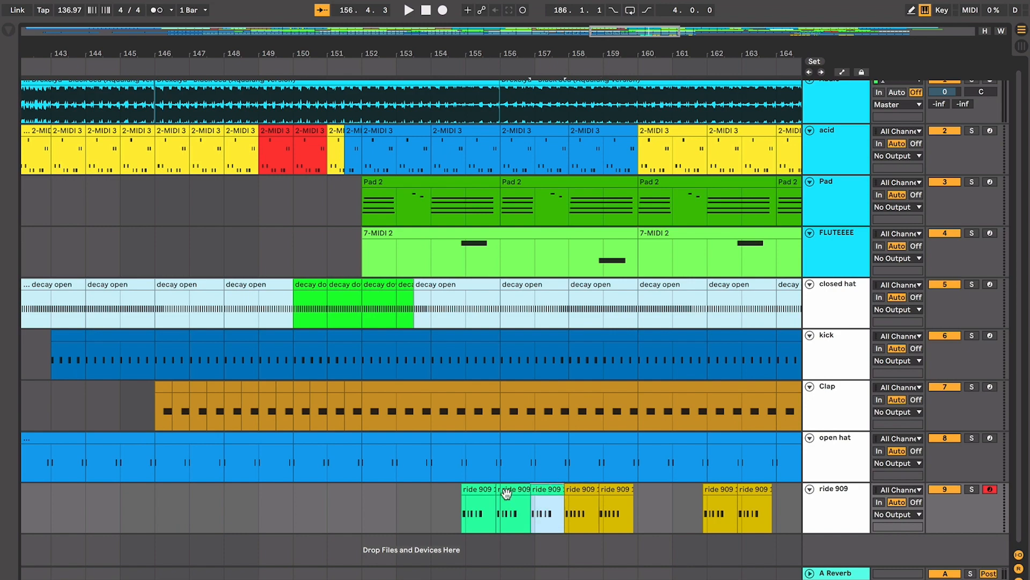
Audition the ride 909 pattern from the third green clip near bar 157 into bar 158, then stop playback.
{"action": "key", "text": "plus"}
{"action": "key", "text": "plus"}
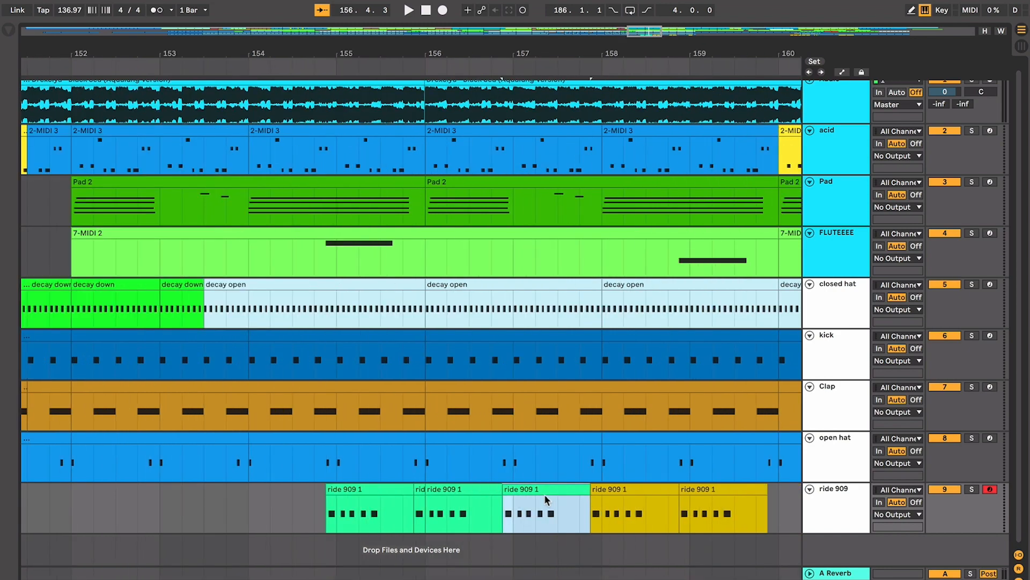
{"action": "key", "text": "space"}
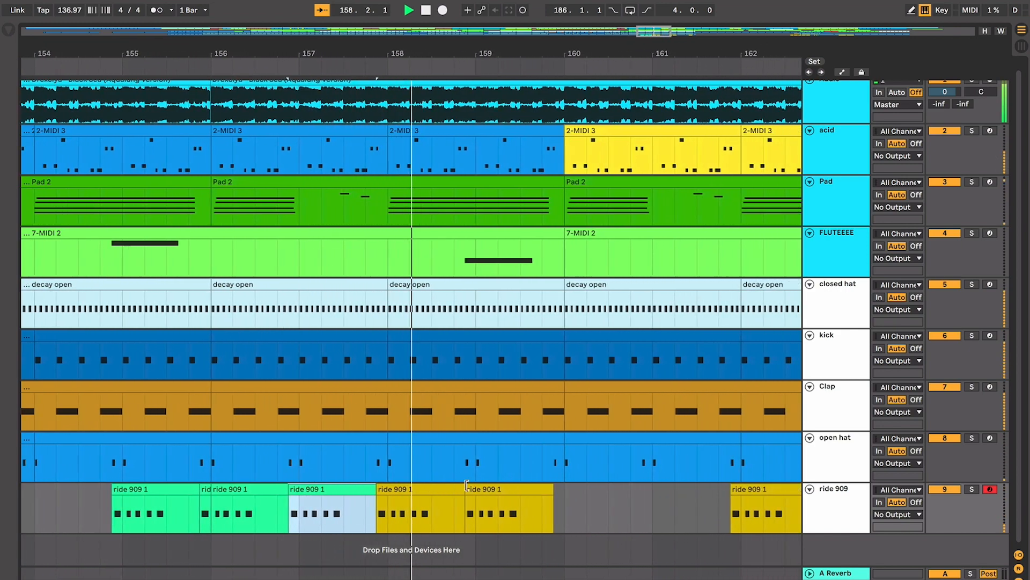
{"action": "key", "text": "space"}
Examine the spacing of the ride 909 clips up to bar 168 against the Clap, open hat and melodic tracks.
{"action": "key", "text": "minus"}
{"action": "key", "text": "minus"}
{"action": "key", "text": "minus"}
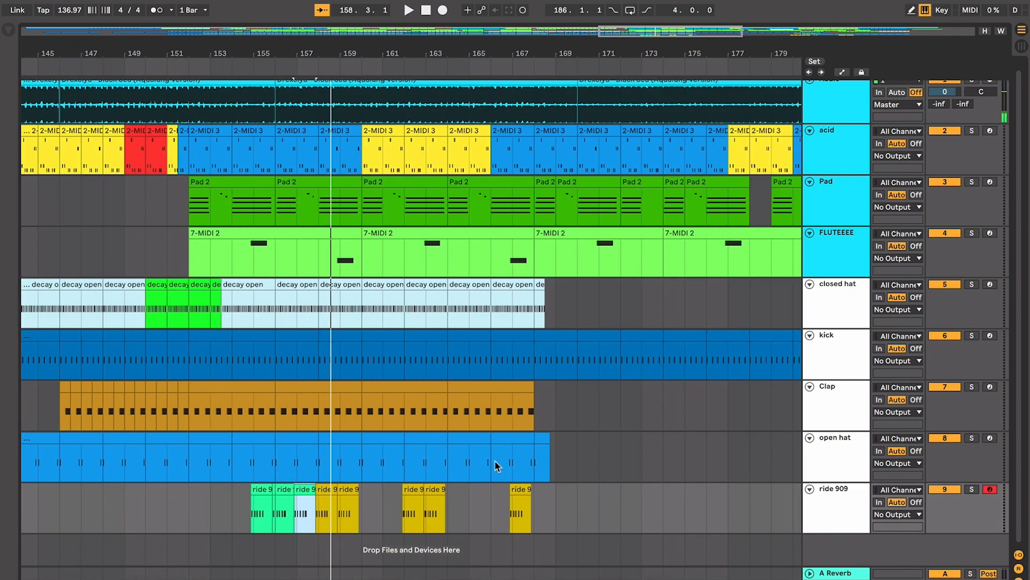
{"action": "scroll", "coordinate": [498, 466], "scroll_direction": "left", "scroll_amount": 1}
{"action": "scroll", "coordinate": [497, 467], "scroll_direction": "right", "scroll_amount": 3}
{"action": "scroll", "coordinate": [498, 466], "scroll_direction": "left", "scroll_amount": 2}
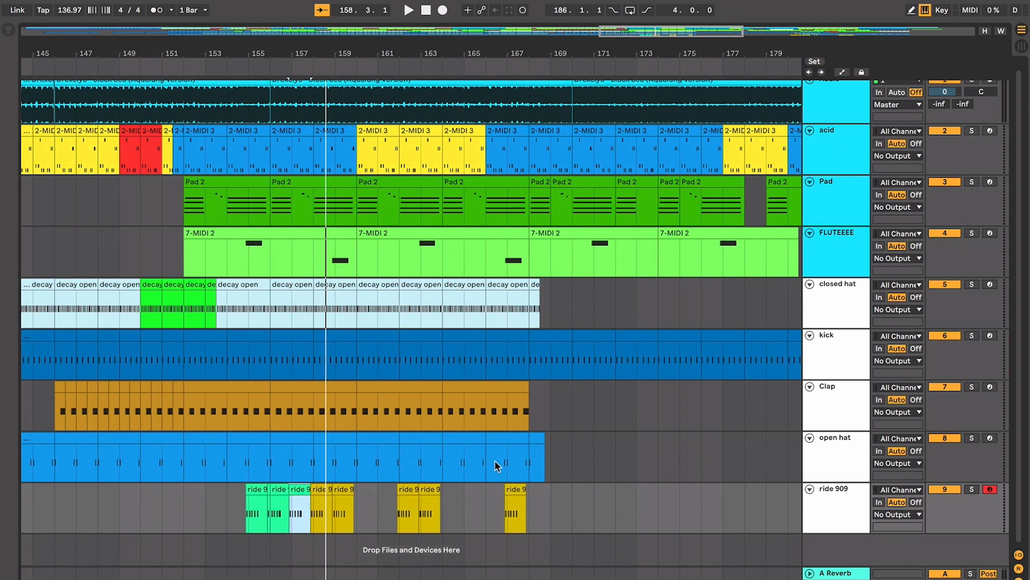
{"action": "key", "text": "plus"}
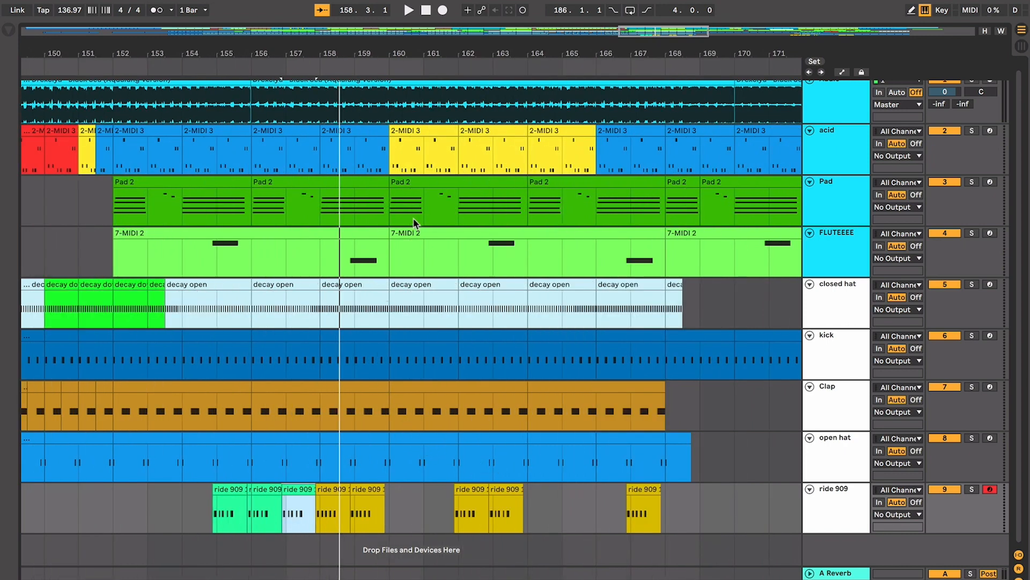
Mark bar 162 on the acid track and compare this section with the clips and gaps up to bar 209.
{"action": "left_click", "coordinate": [429, 144]}
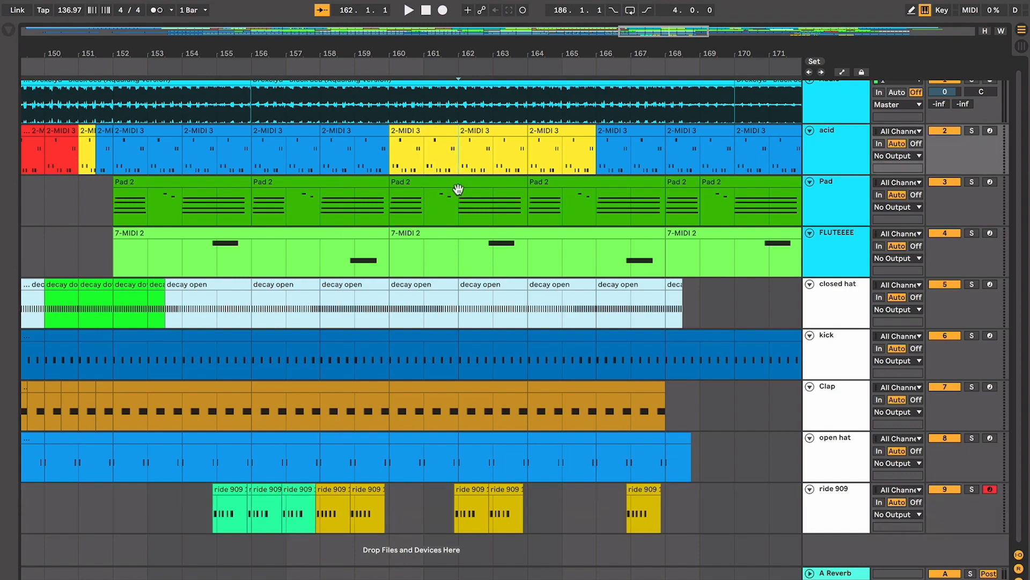
{"action": "scroll", "coordinate": [462, 245], "scroll_direction": "right", "scroll_amount": 10}
{"action": "key", "text": "minus"}
{"action": "key", "text": "minus"}
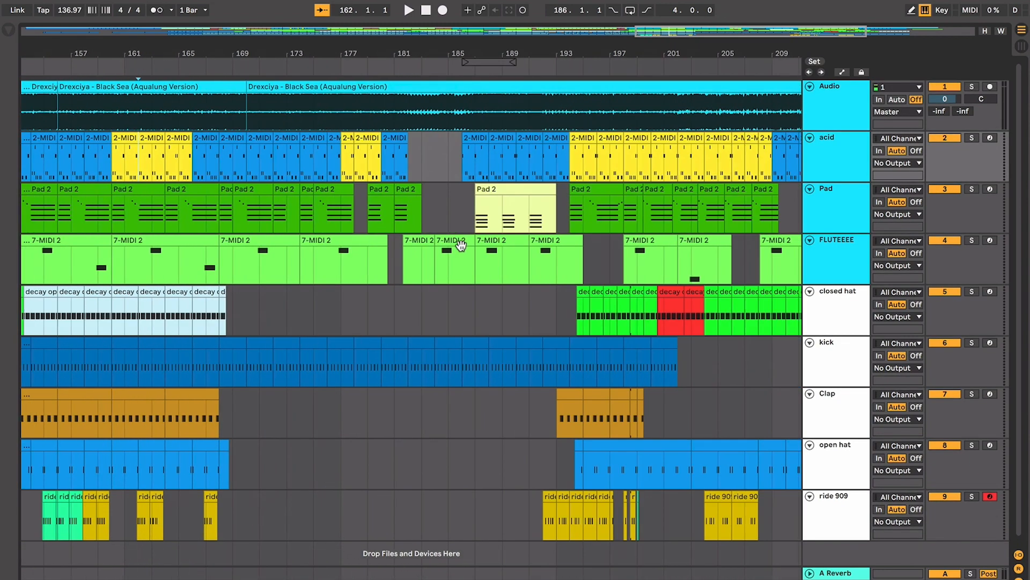
{"action": "scroll", "coordinate": [462, 245], "scroll_direction": "right", "scroll_amount": 3}
{"action": "scroll", "coordinate": [461, 245], "scroll_direction": "left", "scroll_amount": 10}
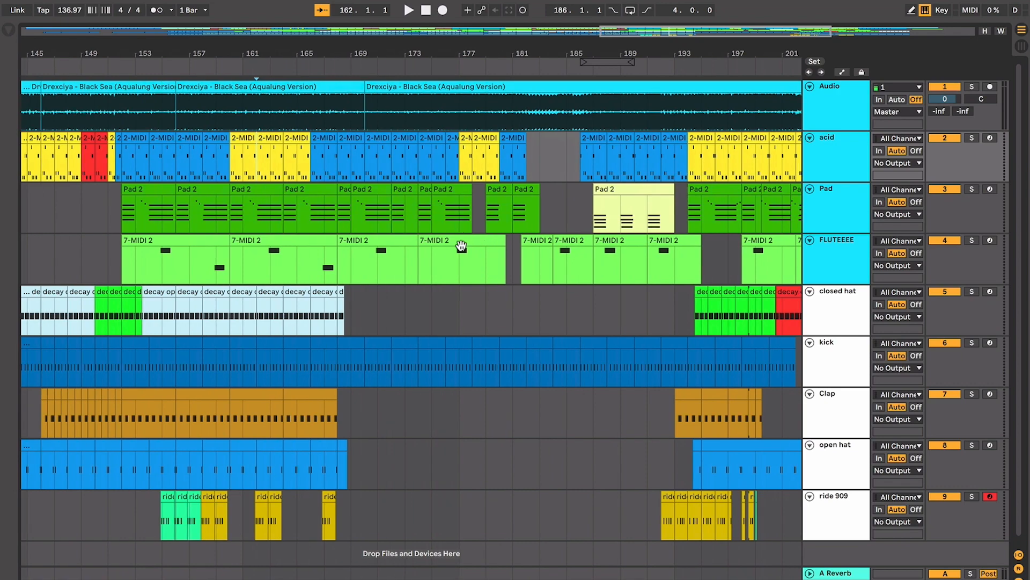
Mark bar 164 on the closed hat track and examine where the hats, Clap and ride 909 end around bar 168.
{"action": "scroll", "coordinate": [461, 245], "scroll_direction": "left", "scroll_amount": 1}
{"action": "left_click", "coordinate": [322, 318]}
{"action": "left_click", "coordinate": [292, 316]}
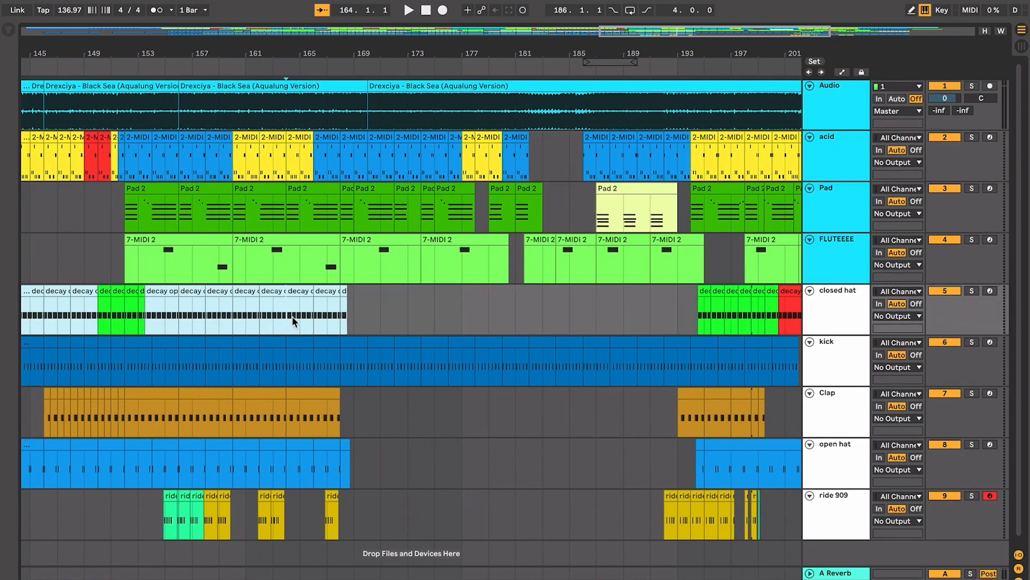
{"action": "scroll", "coordinate": [292, 316], "scroll_direction": "left", "scroll_amount": 4}
{"action": "scroll", "coordinate": [288, 337], "scroll_direction": "left", "scroll_amount": 1}
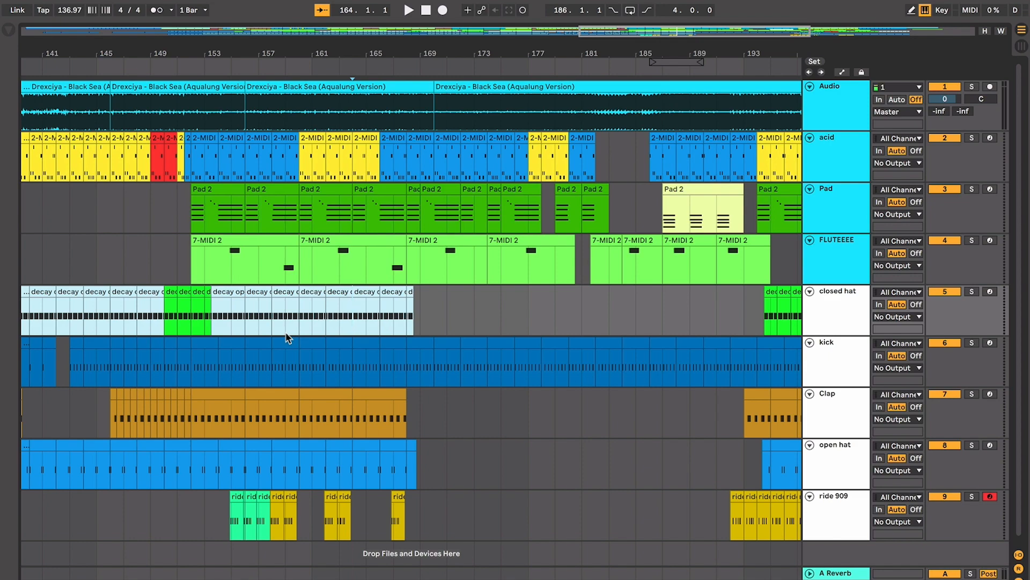
{"action": "key", "text": "plus"}
{"action": "key", "text": "plus"}
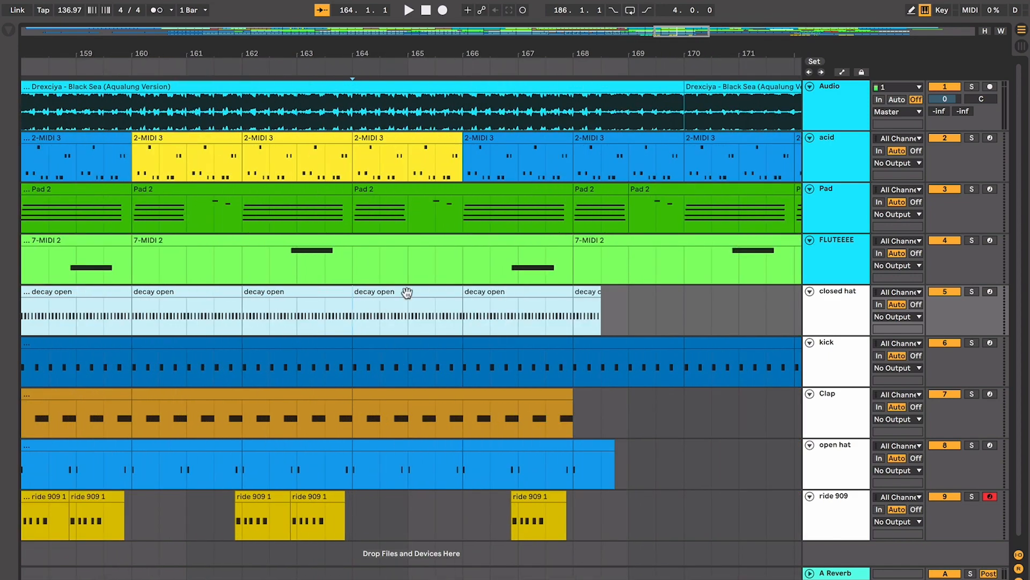
Play from bar 167 beat 3 and follow the kick, acid, Pad and FLUTEEEE clips through to bar 183.
{"action": "scroll", "coordinate": [510, 314], "scroll_direction": "right", "scroll_amount": 3}
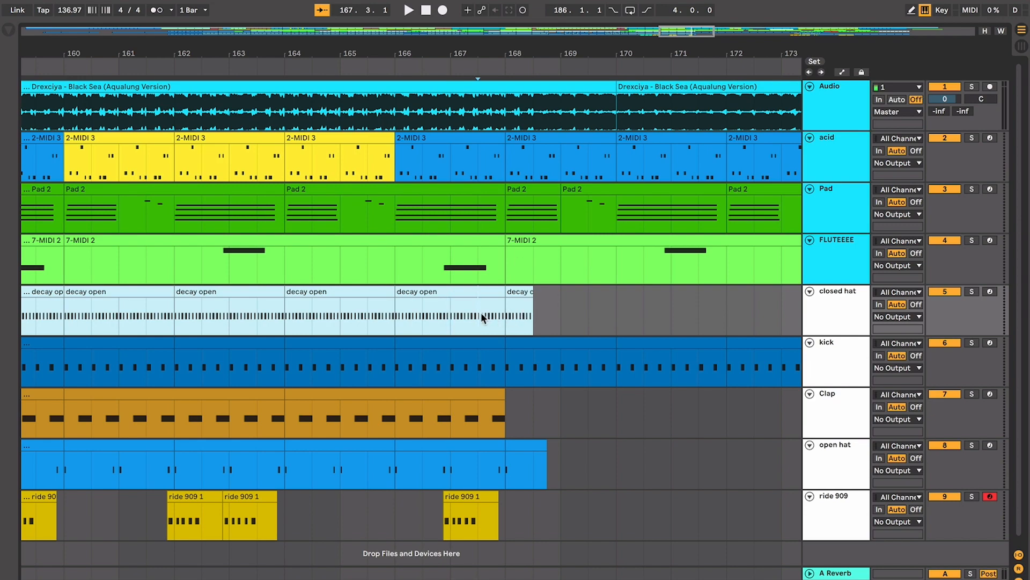
{"action": "key", "text": "space"}
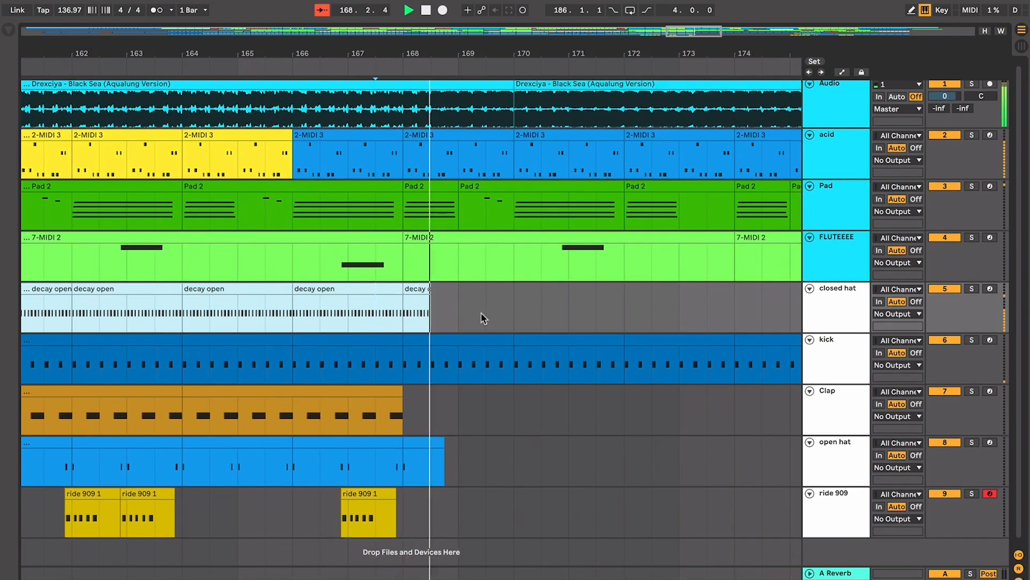
{"action": "scroll", "coordinate": [480, 313], "scroll_direction": "up", "scroll_amount": 3}
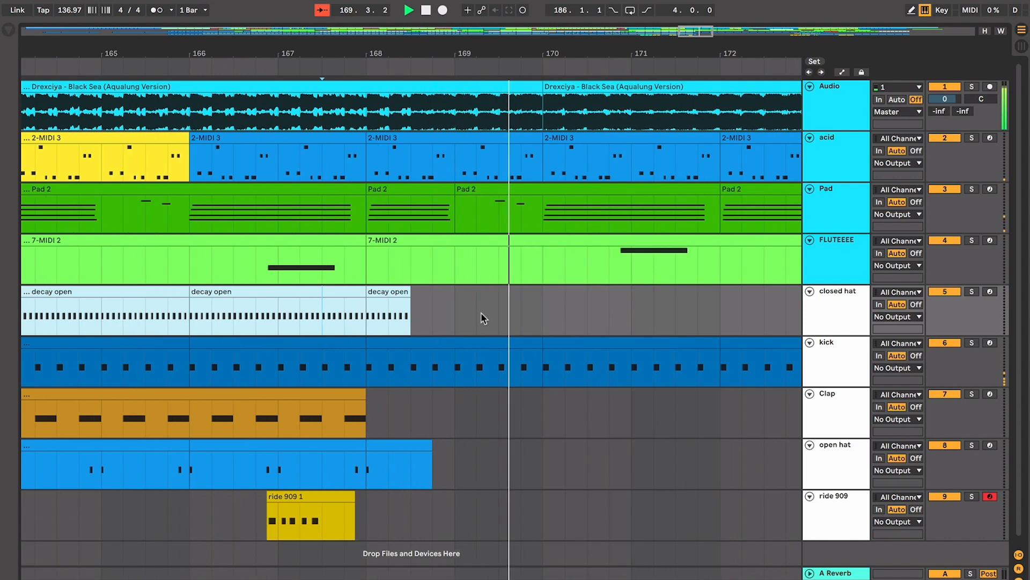
{"action": "scroll", "coordinate": [482, 313], "scroll_direction": "up", "scroll_amount": 4}
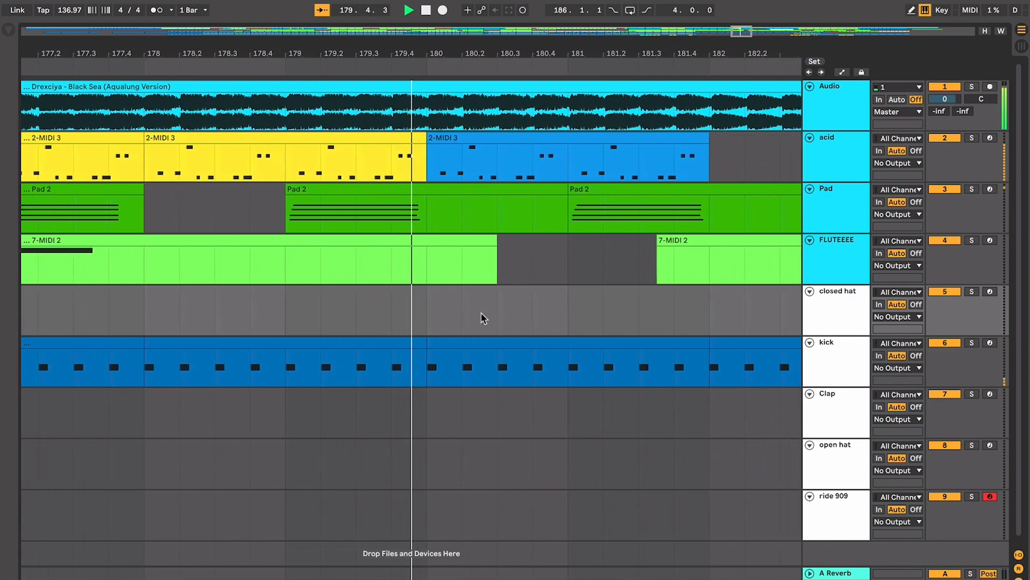
{"action": "key", "text": "minus"}
{"action": "key", "text": "minus"}
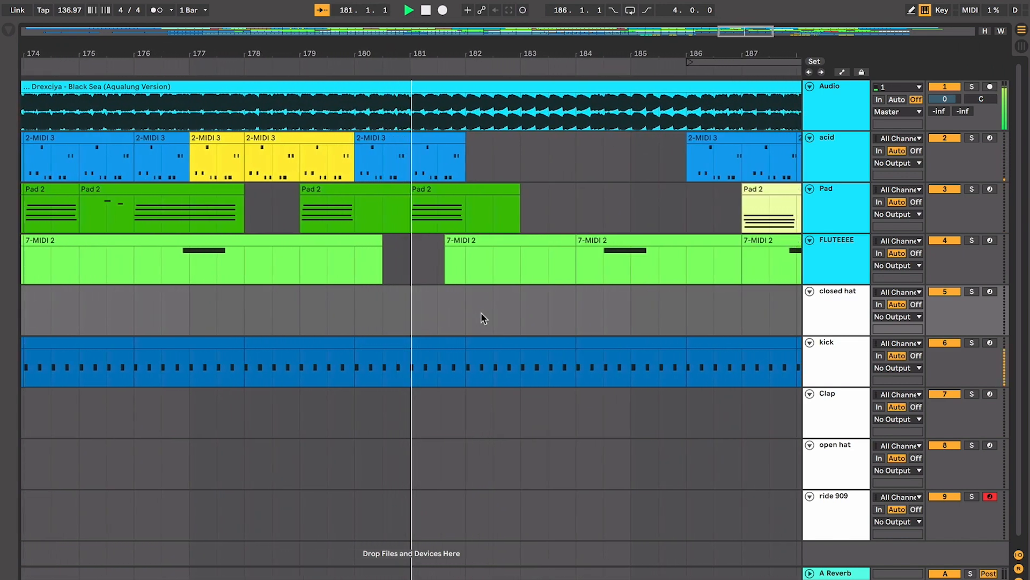
{"action": "key", "text": "minus"}
{"action": "key", "text": "minus"}
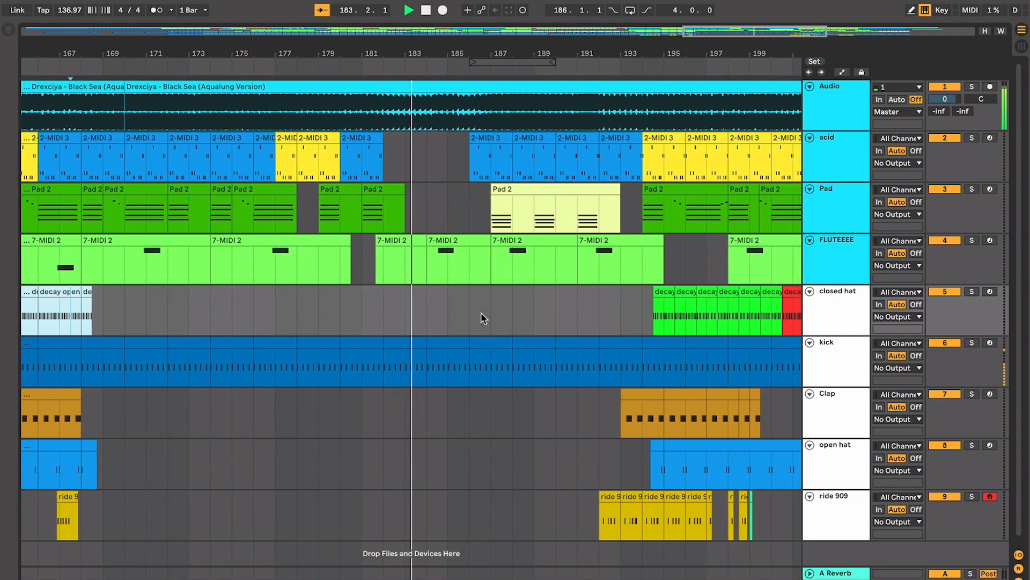
Stop playback and select the Pad track from bar 169 to bar 194 to examine its clips and gaps.
{"action": "left_click", "coordinate": [253, 193]}
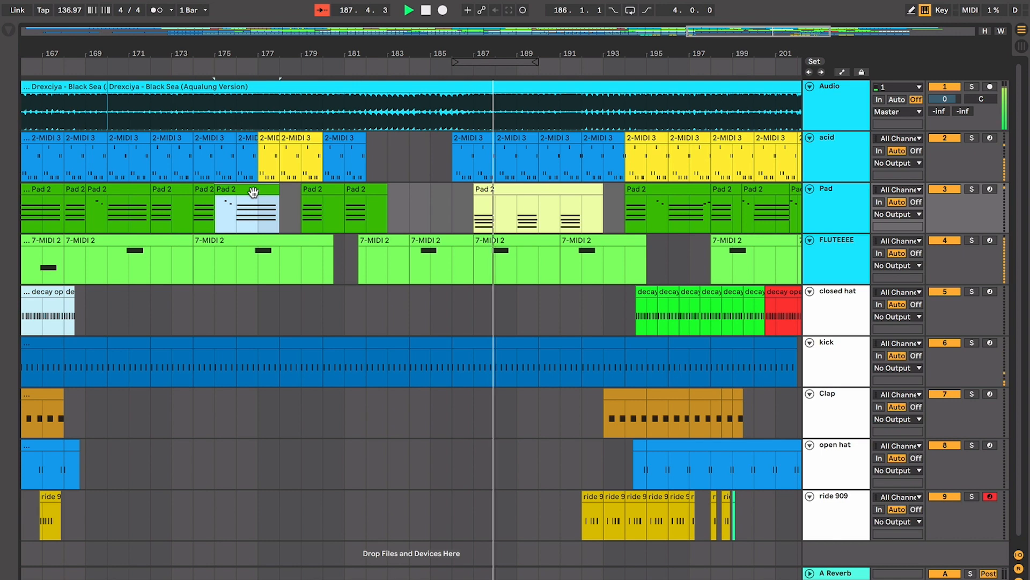
{"action": "key", "text": "space"}
{"action": "left_click", "coordinate": [129, 208]}
{"action": "left_click_drag", "start_coordinate": [85, 210], "coordinate": [590, 217]}
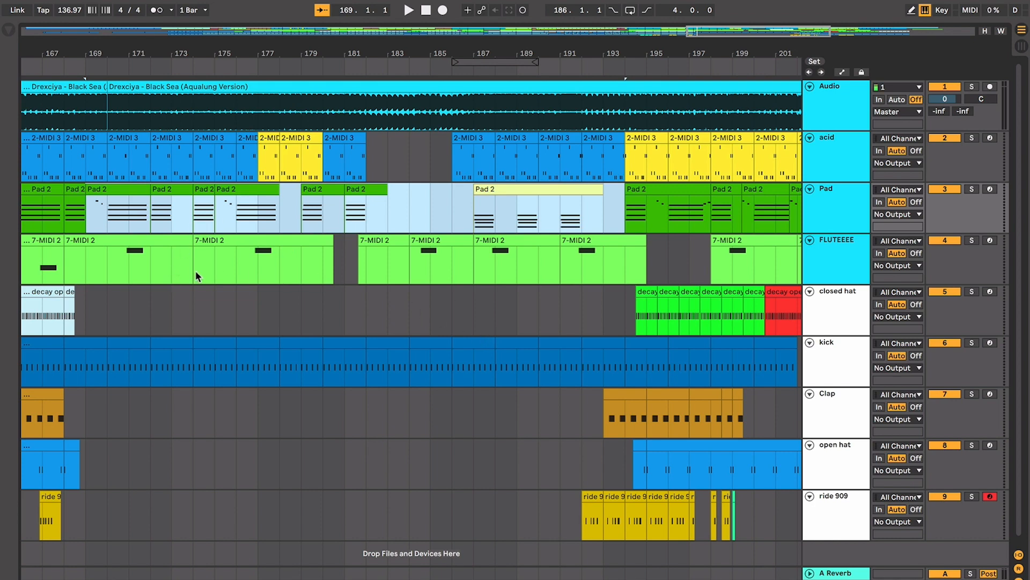
Mark bar 175 on the FLUTEEEE track, then select the Pad clip at bar 172 to inspect its chord pattern.
{"action": "left_click", "coordinate": [219, 253]}
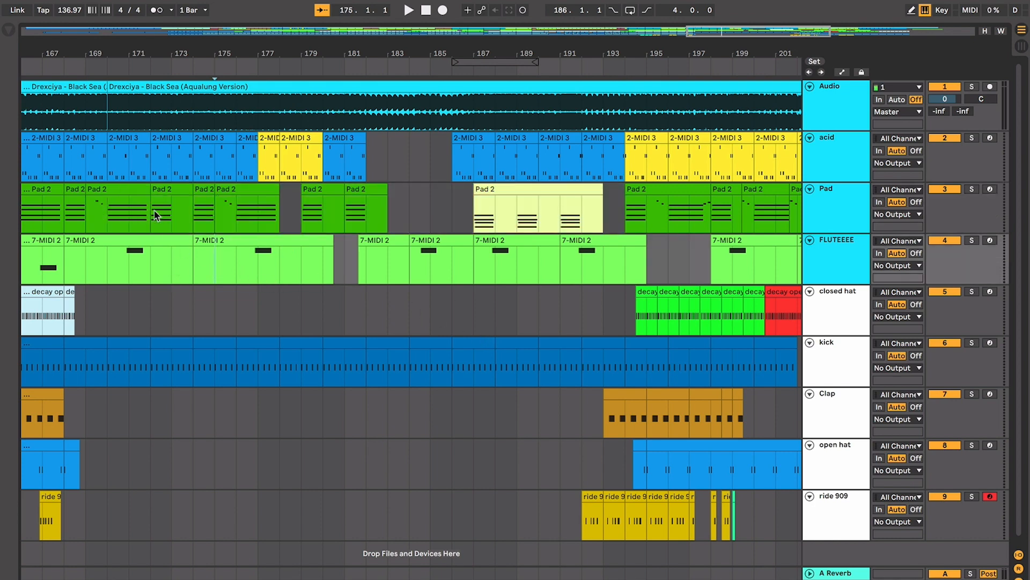
{"action": "scroll", "coordinate": [169, 215], "scroll_direction": "left", "scroll_amount": 1}
{"action": "left_click", "coordinate": [182, 189]}
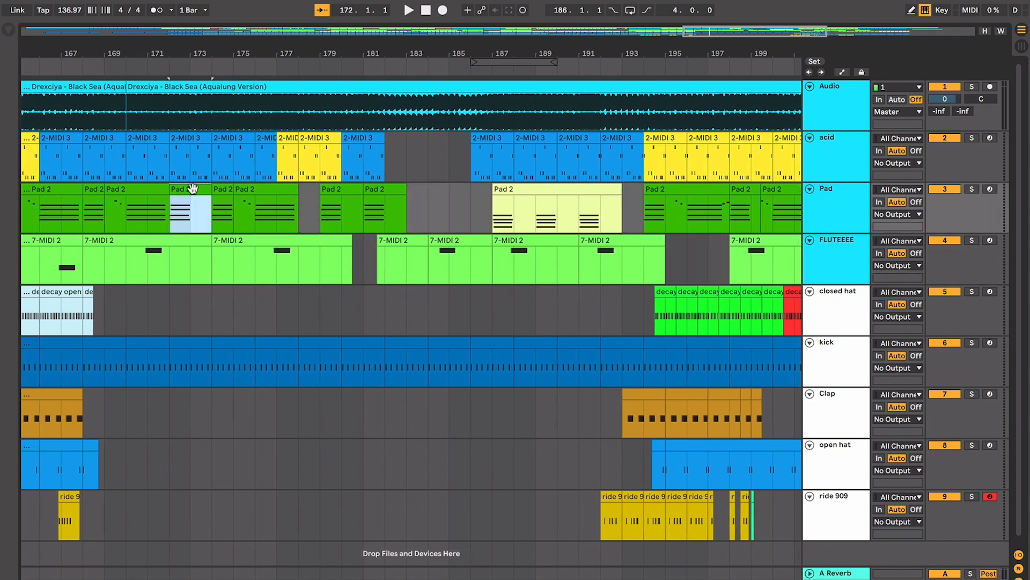
Mark bar 176 on the Pad track and select the Pad clip at bar 172 to compare their chord patterns.
{"action": "scroll", "coordinate": [193, 188], "scroll_direction": "up", "scroll_amount": 3}
{"action": "left_click", "coordinate": [346, 211]}
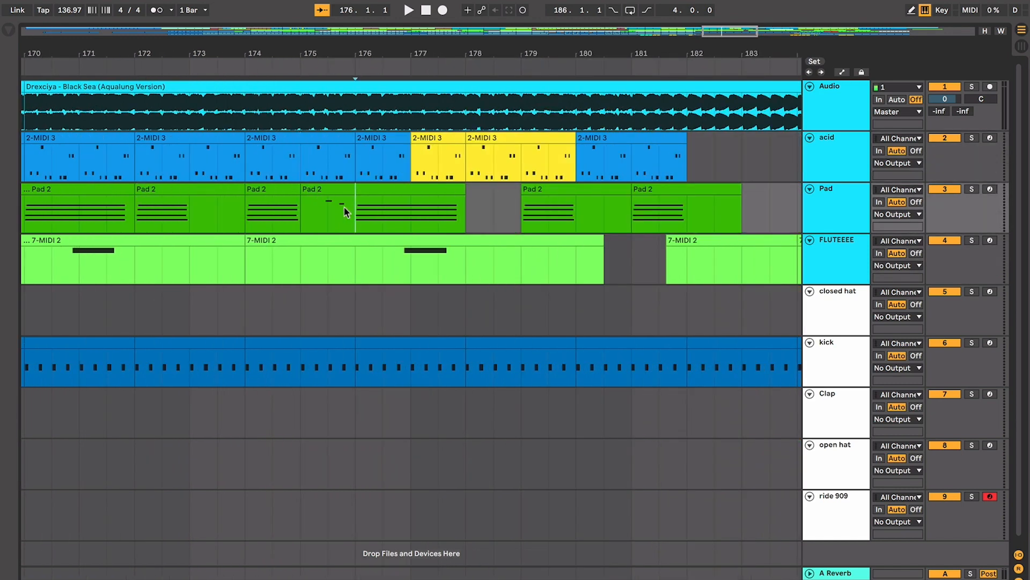
{"action": "left_click", "coordinate": [178, 189]}
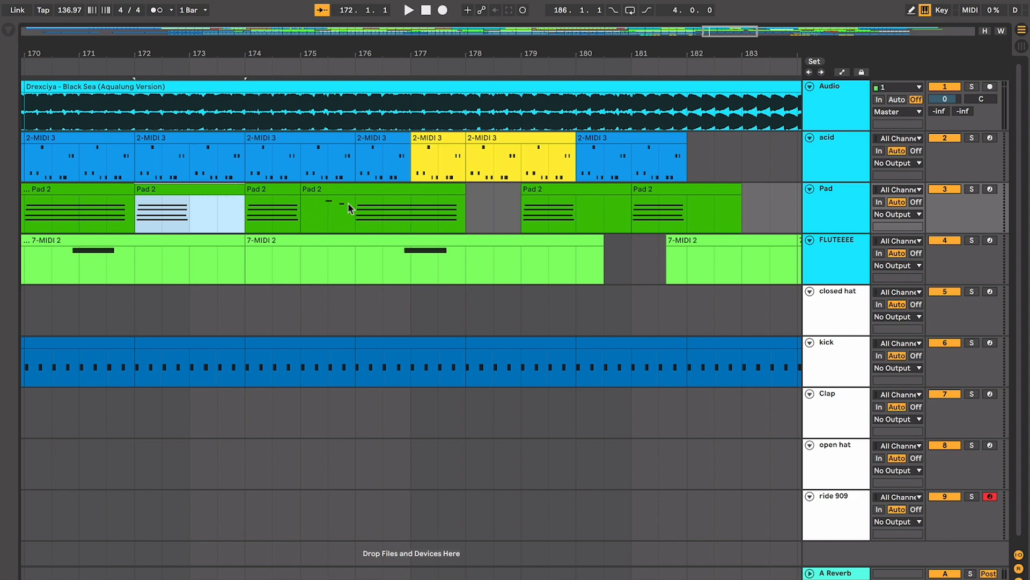
Play from bar 175 beat 2 to audition the short Pad notes before bar 176, and stop playback.
{"action": "left_click", "coordinate": [323, 210]}
{"action": "key", "text": "plus"}
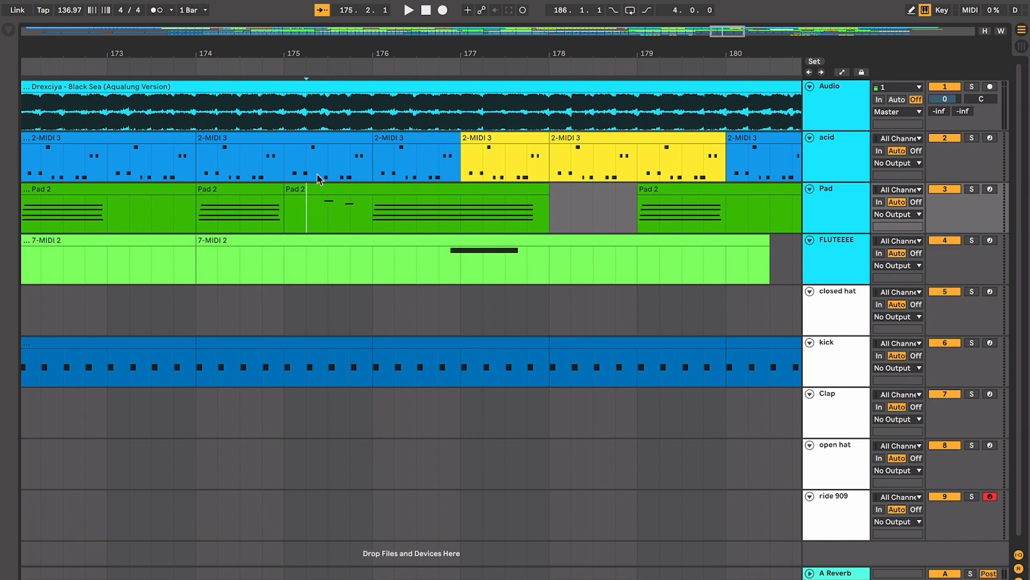
{"action": "key", "text": "minus"}
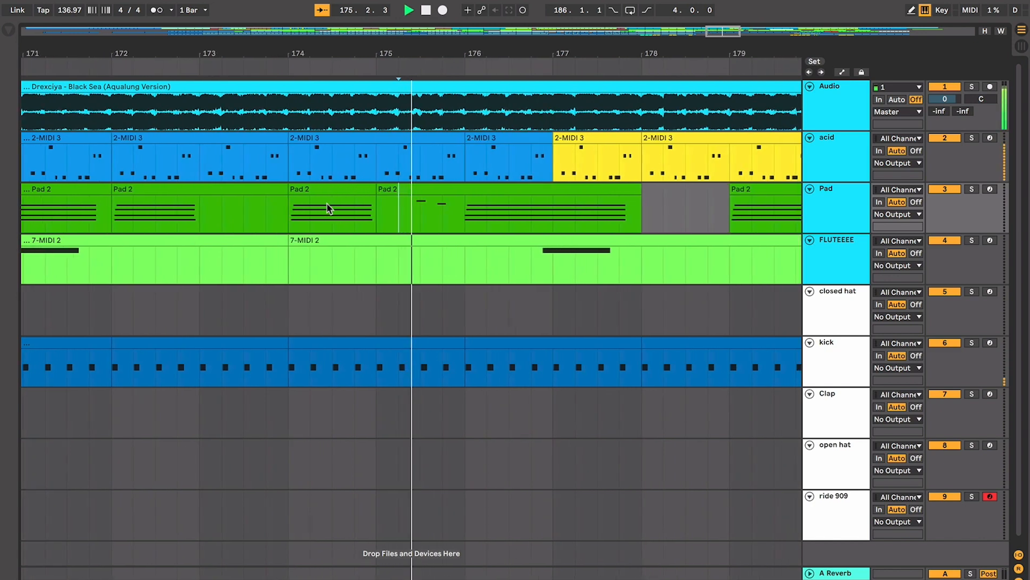
{"action": "key", "text": "space"}
{"action": "key", "text": "minus"}
{"action": "key", "text": "minus"}
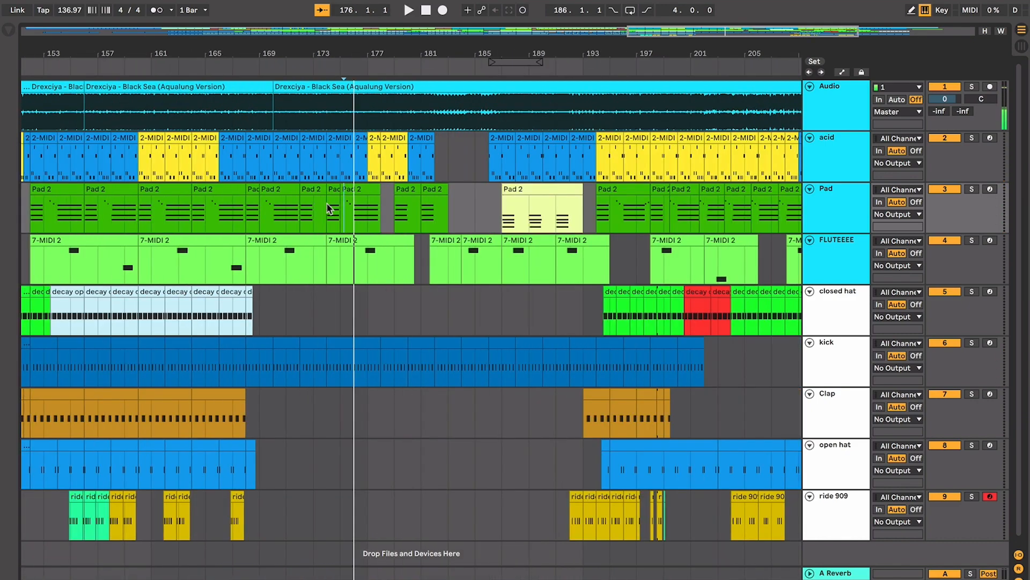
Select the Pad track from bar 169 to bar 183, then select the Pad clip at bar 179 to examine its chord.
{"action": "left_click_drag", "start_coordinate": [268, 212], "coordinate": [453, 210]}
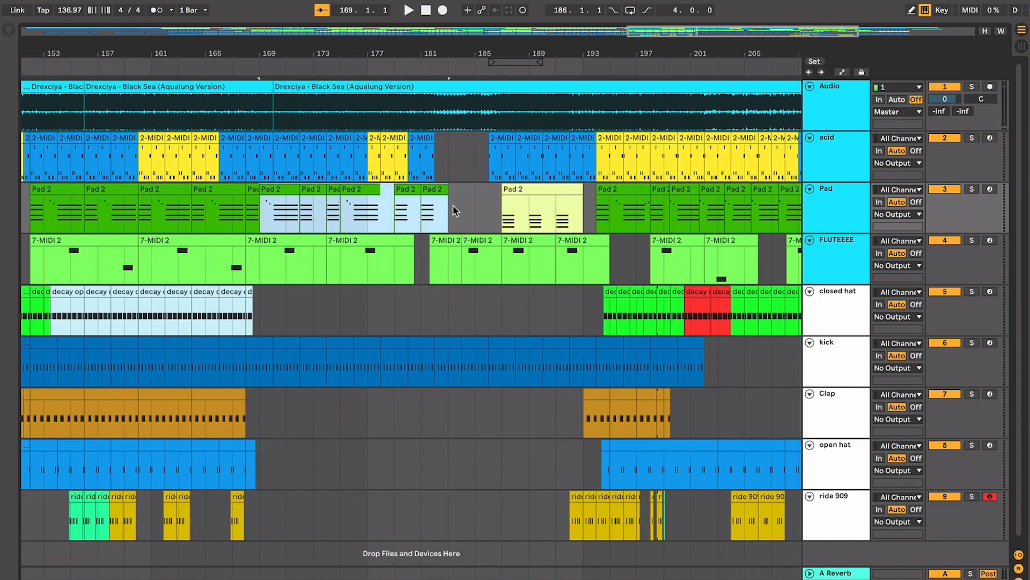
{"action": "left_click", "coordinate": [414, 189]}
{"action": "key", "text": "plus"}
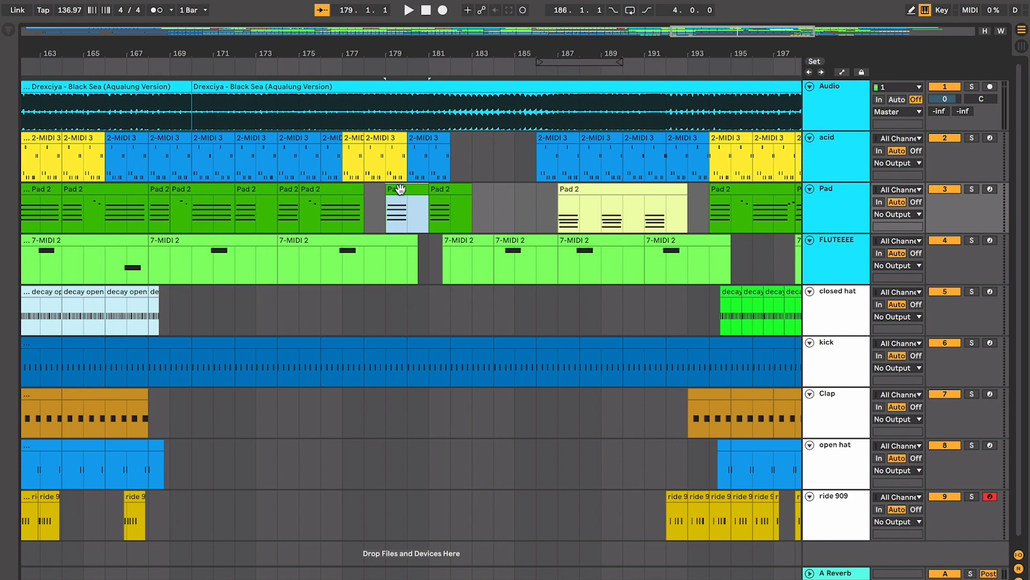
Audition the Pad clip at bar 187 and compare it with the Pad clip at bar 179.
{"action": "left_click", "coordinate": [567, 189]}
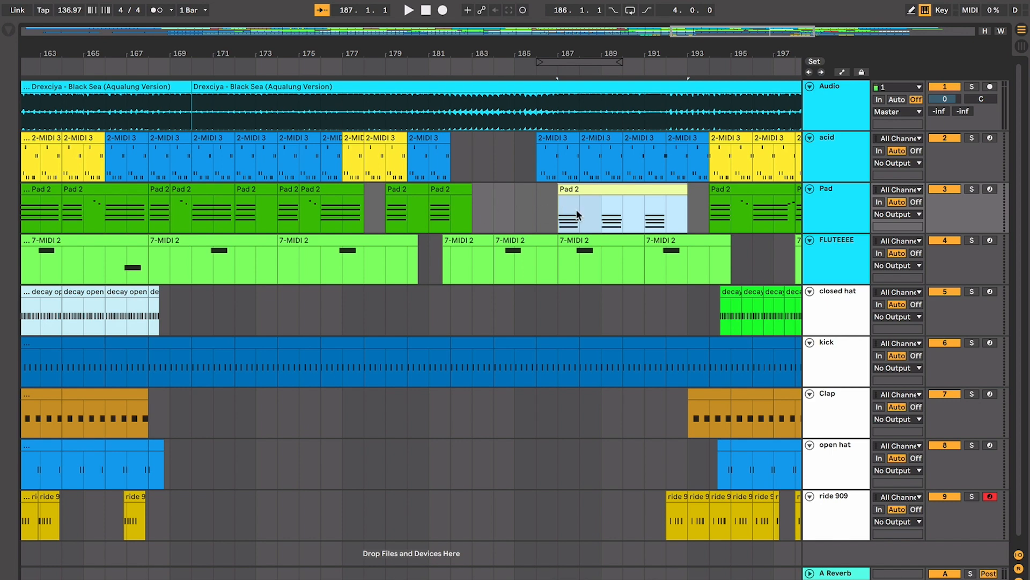
{"action": "key", "text": "space"}
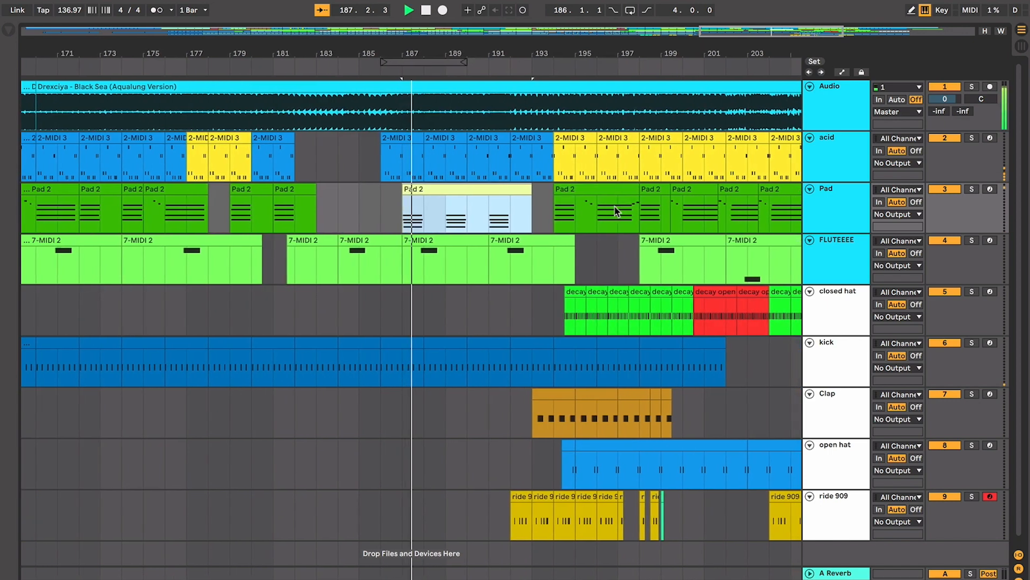
{"action": "left_click", "coordinate": [244, 192]}
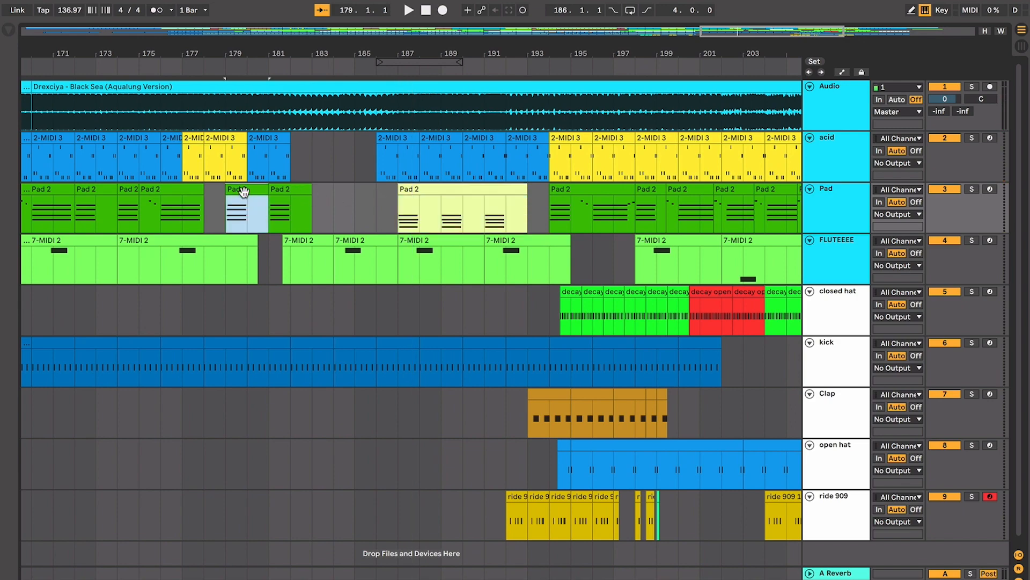
{"action": "key", "text": "space"}
{"action": "left_click", "coordinate": [580, 186]}
{"action": "key", "text": "space"}
{"action": "key", "text": "space"}
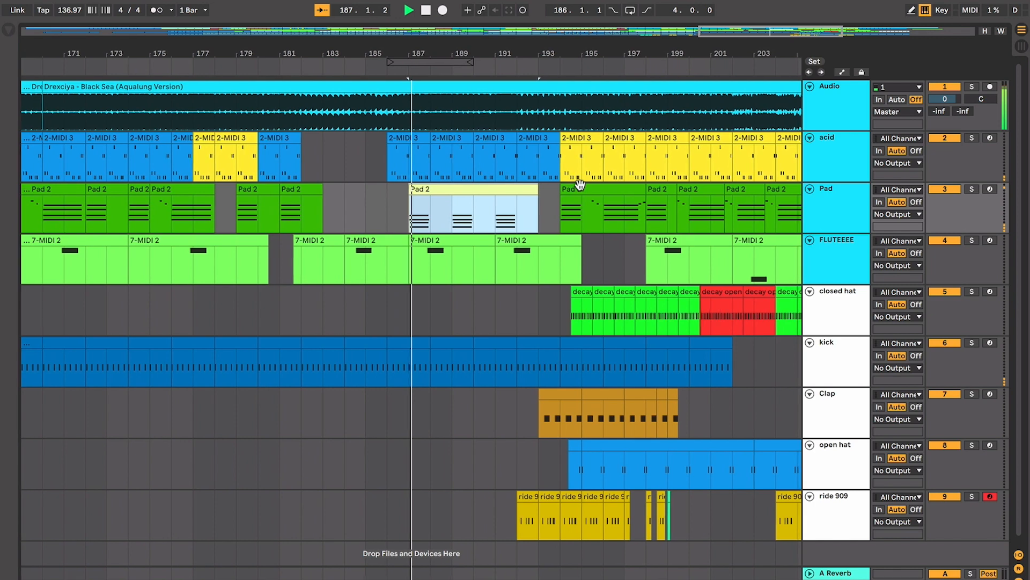
{"action": "key", "text": "space"}
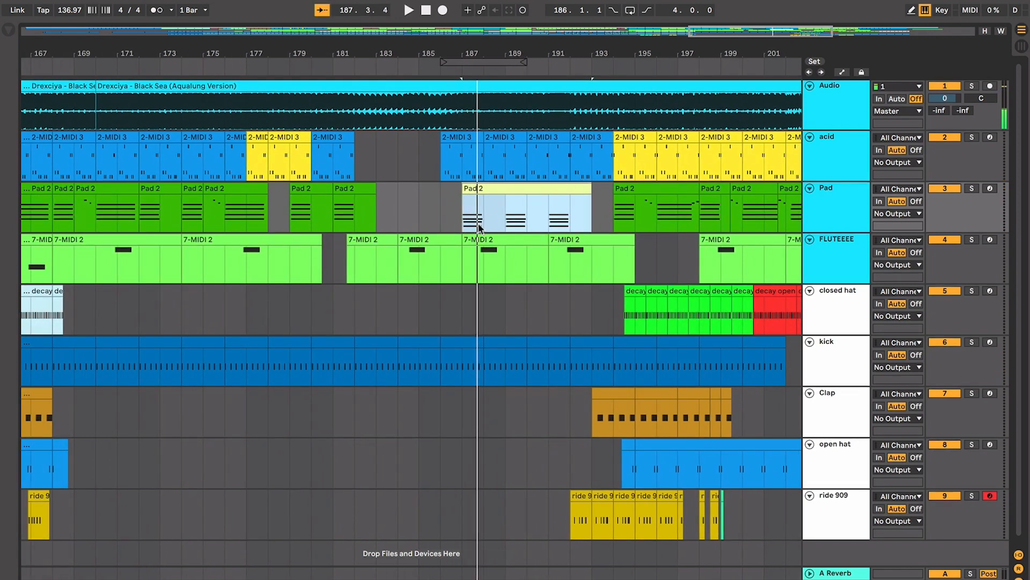
Play from bar 183 on the Pad track through the gap to bar 186, and stop playback.
{"action": "left_click", "coordinate": [411, 216]}
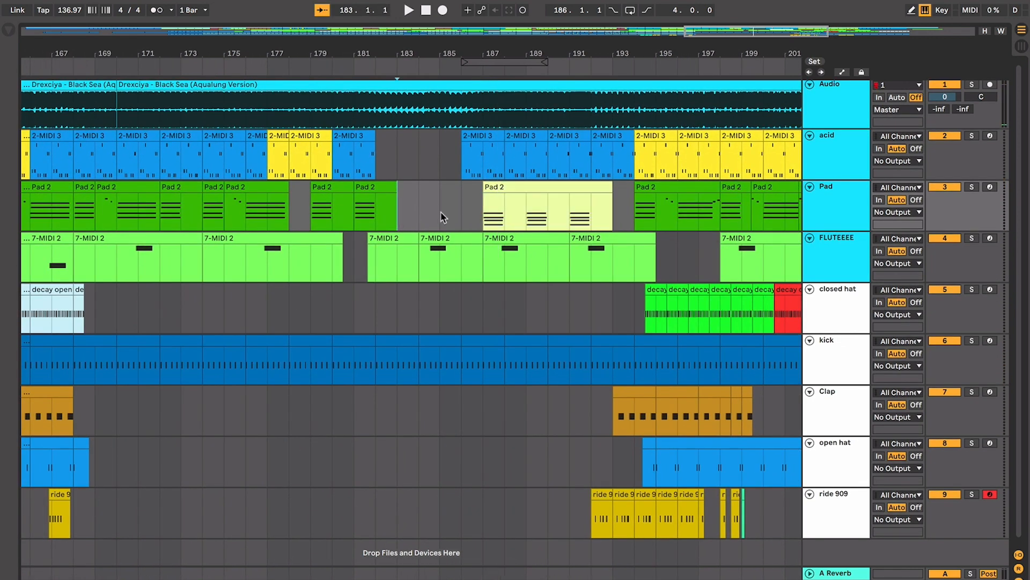
{"action": "key", "text": "space"}
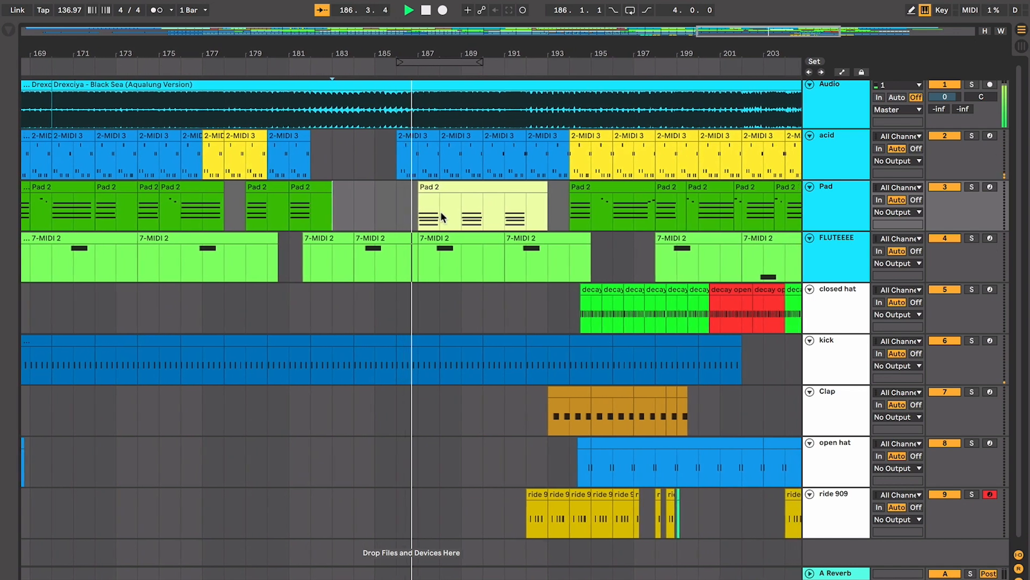
{"action": "key", "text": "space"}
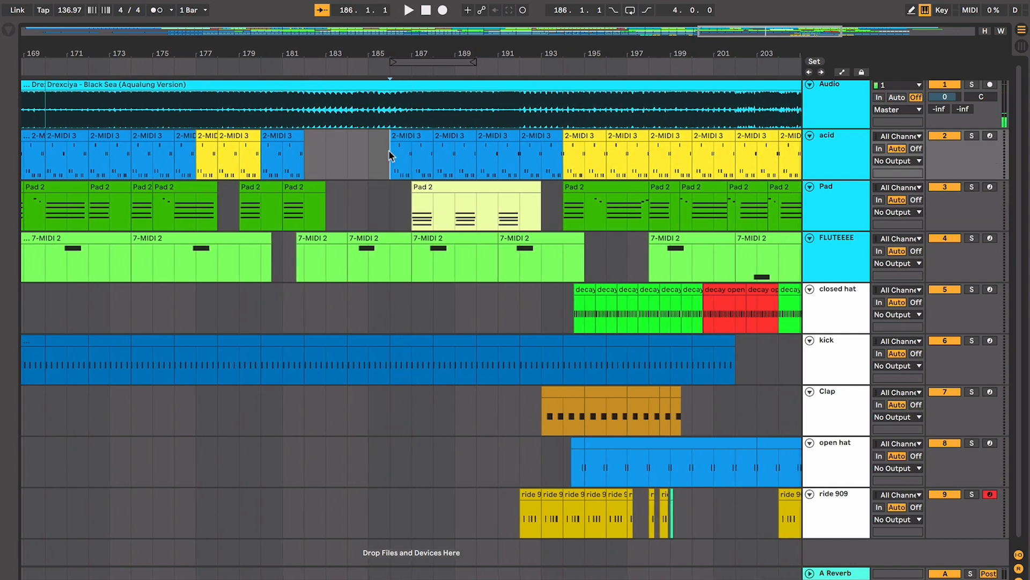
Mark bar 186 on the acid track, then play from bar 184 to bar 187 to hear the acid line re-enter.
{"action": "left_click", "coordinate": [390, 153]}
{"action": "left_click", "coordinate": [348, 171]}
{"action": "key", "text": "space"}
{"action": "scroll", "coordinate": [435, 158], "scroll_direction": "up", "scroll_amount": 6}
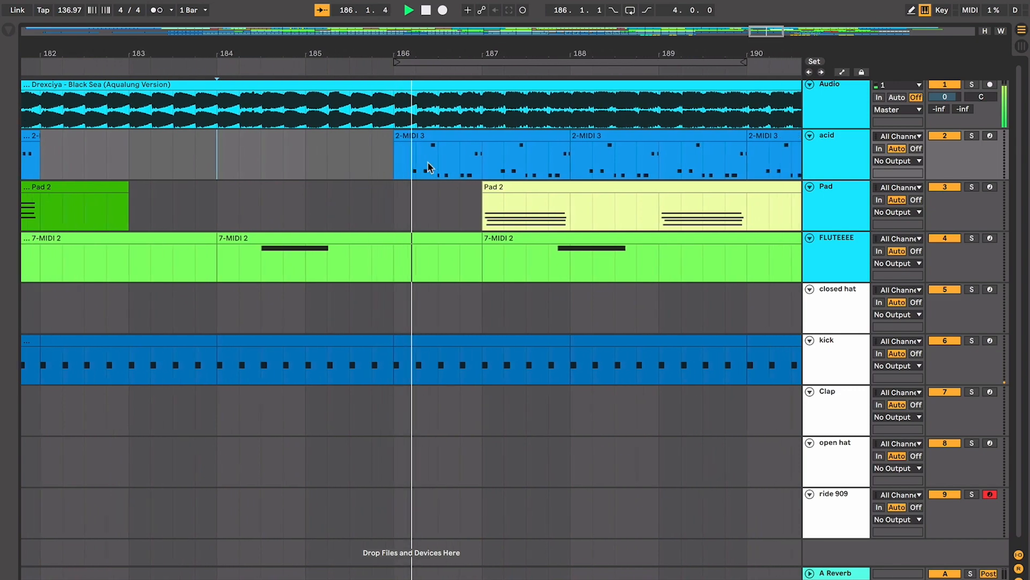
{"action": "scroll", "coordinate": [427, 160], "scroll_direction": "down", "scroll_amount": 6}
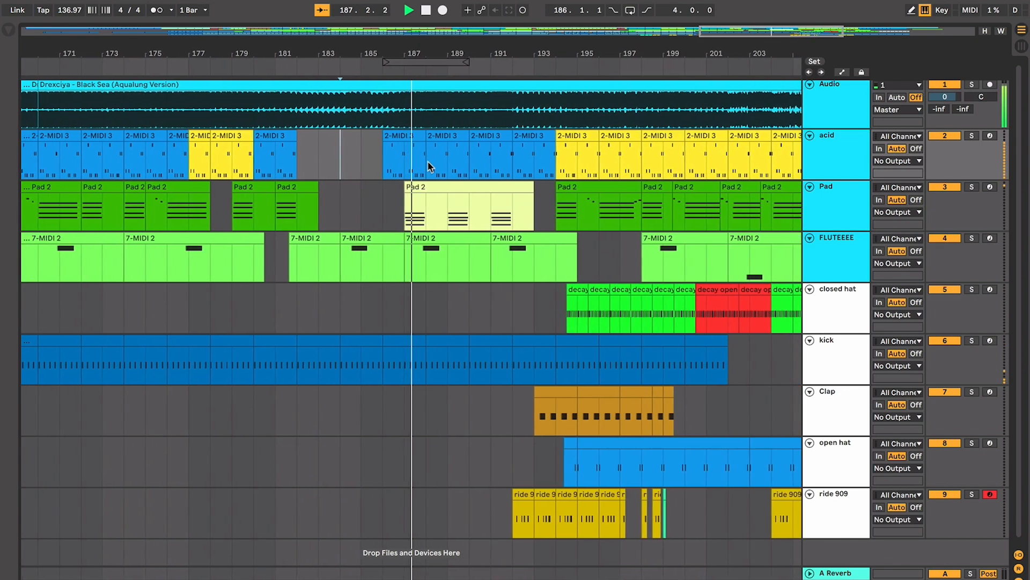
{"action": "key", "text": "space"}
Select the Pad clip at bar 187, then play from bar 192 to bar 198 following the ride 909, Clap, hat, acid and Pad entries.
{"action": "left_click", "coordinate": [437, 187]}
{"action": "scroll", "coordinate": [451, 196], "scroll_direction": "right", "scroll_amount": 2}
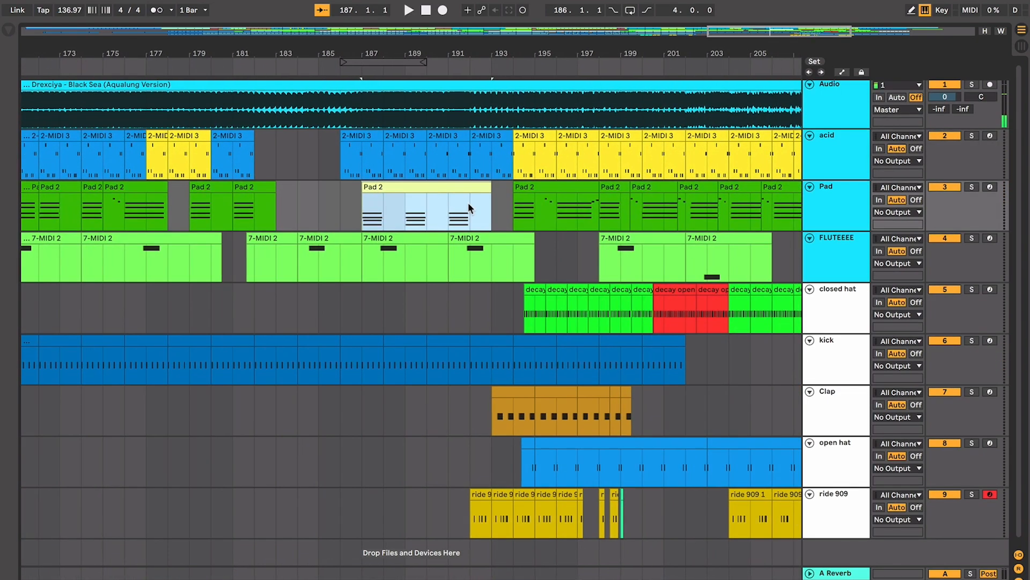
{"action": "left_click", "coordinate": [469, 205]}
{"action": "scroll", "coordinate": [469, 205], "scroll_direction": "right", "scroll_amount": 1}
{"action": "key", "text": "space"}
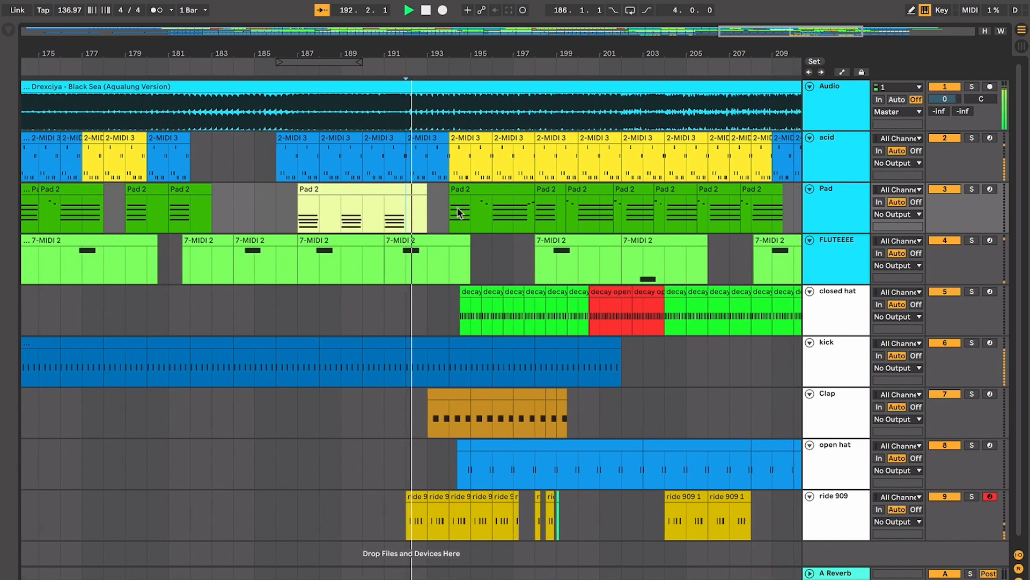
{"action": "scroll", "coordinate": [458, 211], "scroll_direction": "down", "scroll_amount": 1}
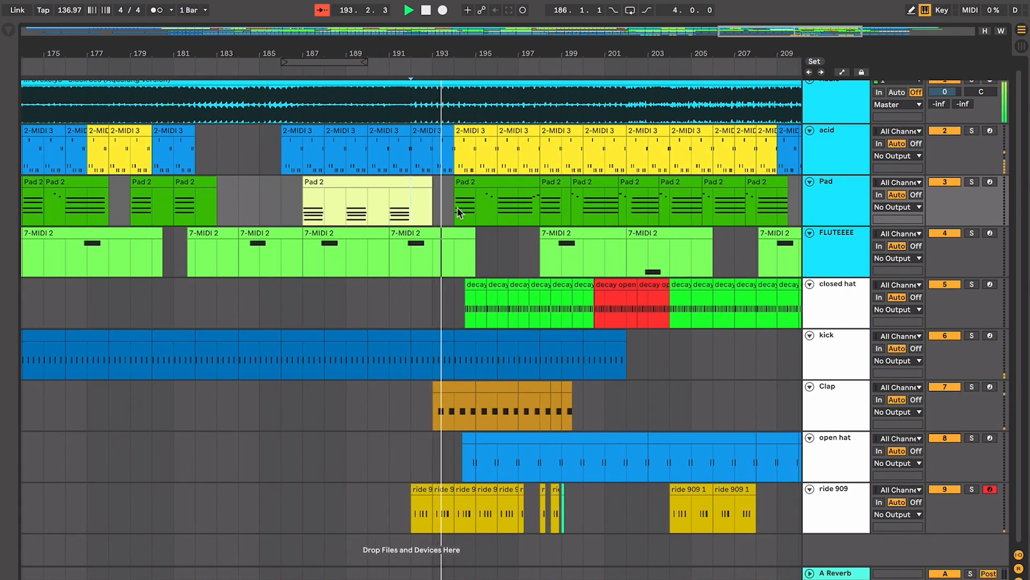
{"action": "scroll", "coordinate": [458, 211], "scroll_direction": "up", "scroll_amount": 6}
{"action": "scroll", "coordinate": [458, 212], "scroll_direction": "down", "scroll_amount": 5}
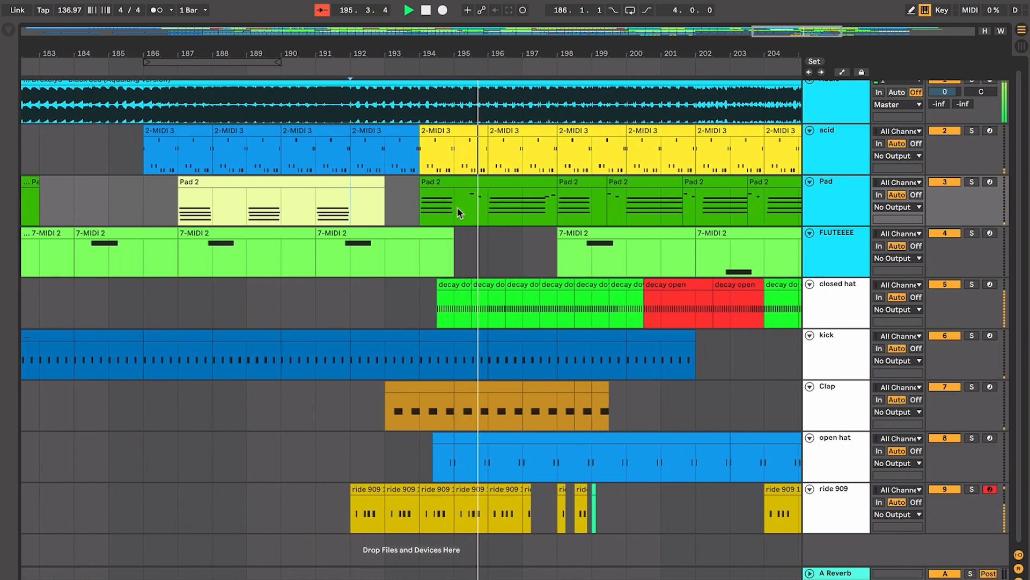
{"action": "scroll", "coordinate": [457, 211], "scroll_direction": "up", "scroll_amount": 6}
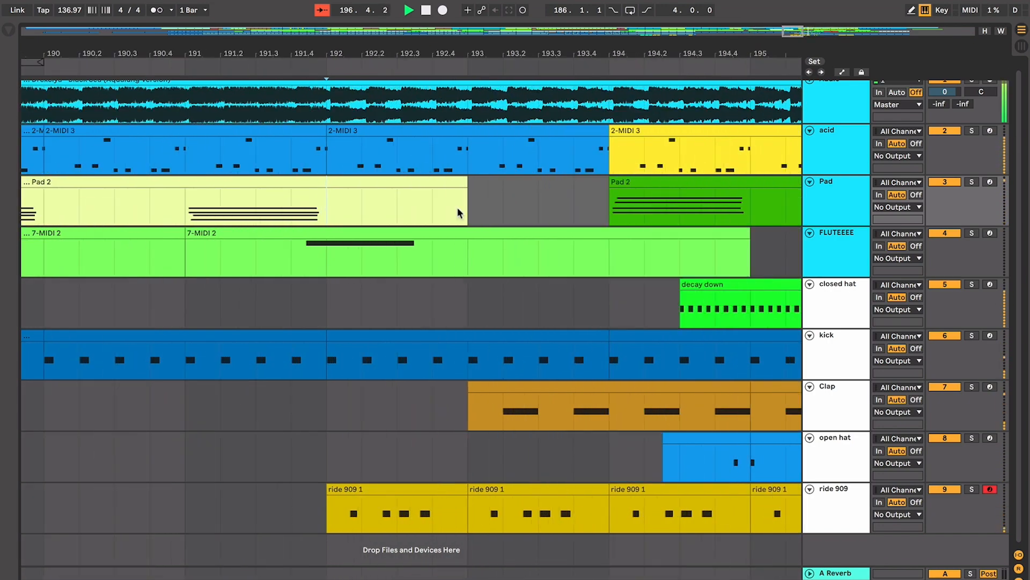
{"action": "scroll", "coordinate": [457, 212], "scroll_direction": "down", "scroll_amount": 4}
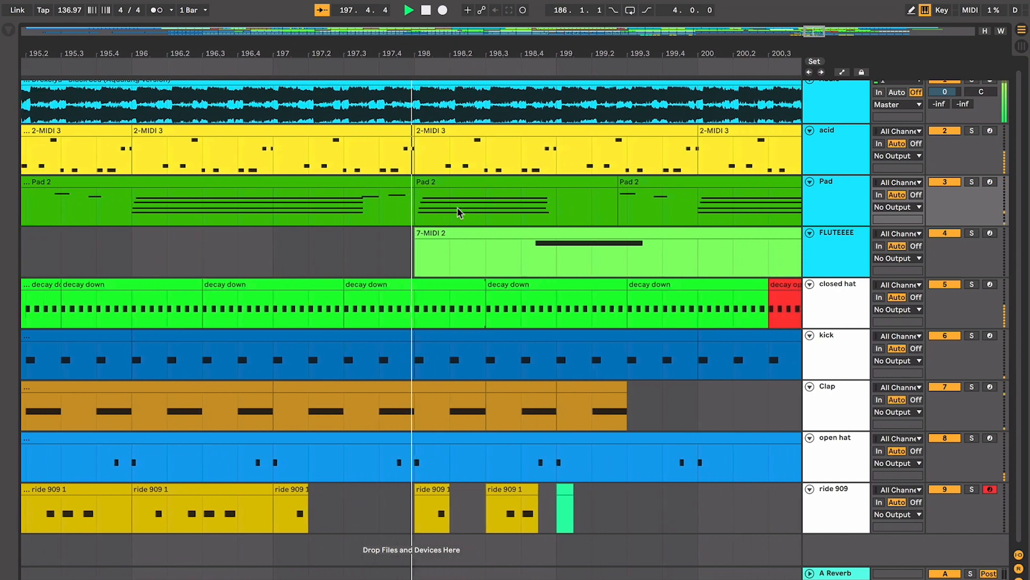
{"action": "key", "text": "space"}
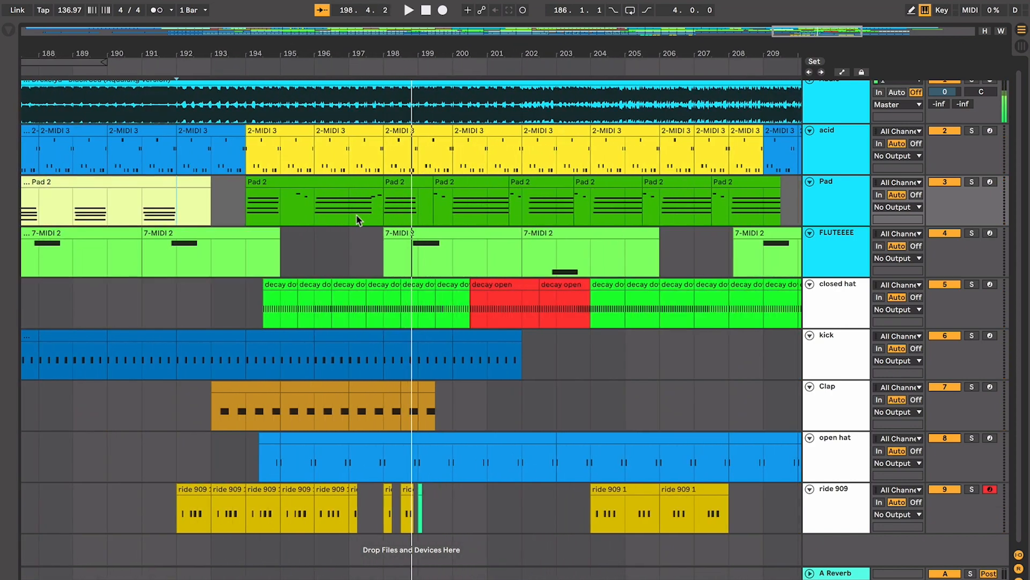
Highlight the short notes in the Pad clip at bar 194, including the span from bar 197 beat 3 to bar 198 beat 2.
{"action": "left_click_drag", "start_coordinate": [346, 215], "coordinate": [393, 213]}
{"action": "key", "text": "plus"}
{"action": "left_click_drag", "start_coordinate": [167, 212], "coordinate": [234, 207]}
{"action": "left_click_drag", "start_coordinate": [367, 200], "coordinate": [432, 202]}
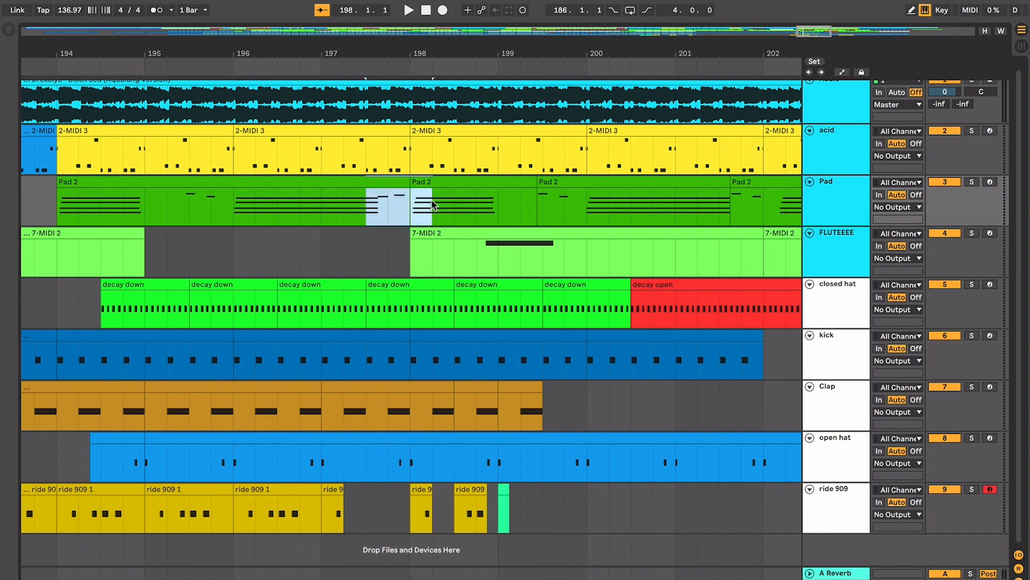
Play from bar 194 on the Pad track to the end of bar 195 to hear the chords and short notes.
{"action": "left_click", "coordinate": [225, 213]}
{"action": "key", "text": "minus"}
{"action": "left_click", "coordinate": [177, 214]}
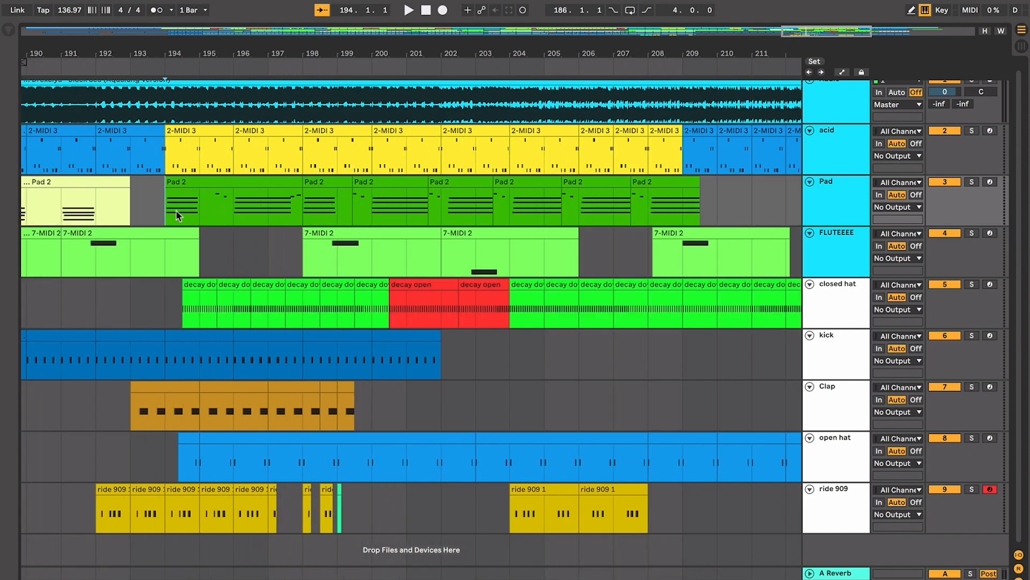
{"action": "key", "text": "space"}
{"action": "key", "text": "plus"}
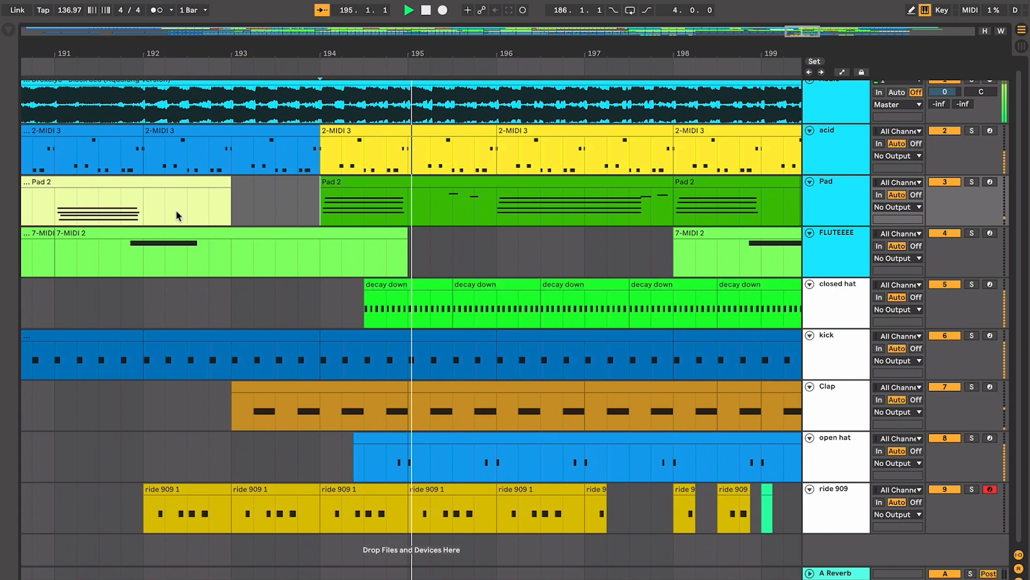
{"action": "key", "text": "minus"}
{"action": "key", "text": "space"}
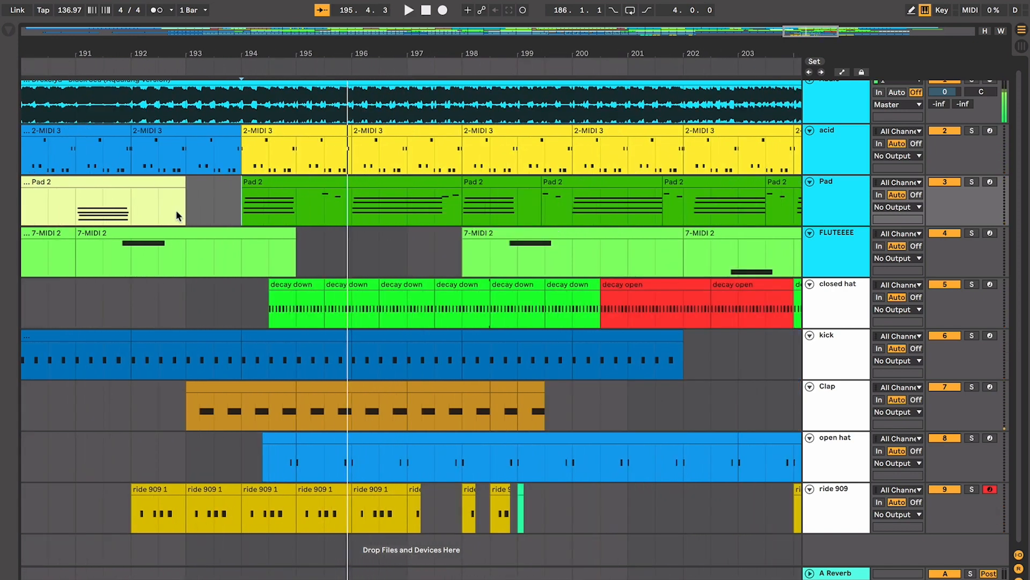
Select bar 193 to bar 197 beat 3 across the Pad to open hat tracks, then mark bar 196 on FLUTEEEE.
{"action": "key", "text": "minus"}
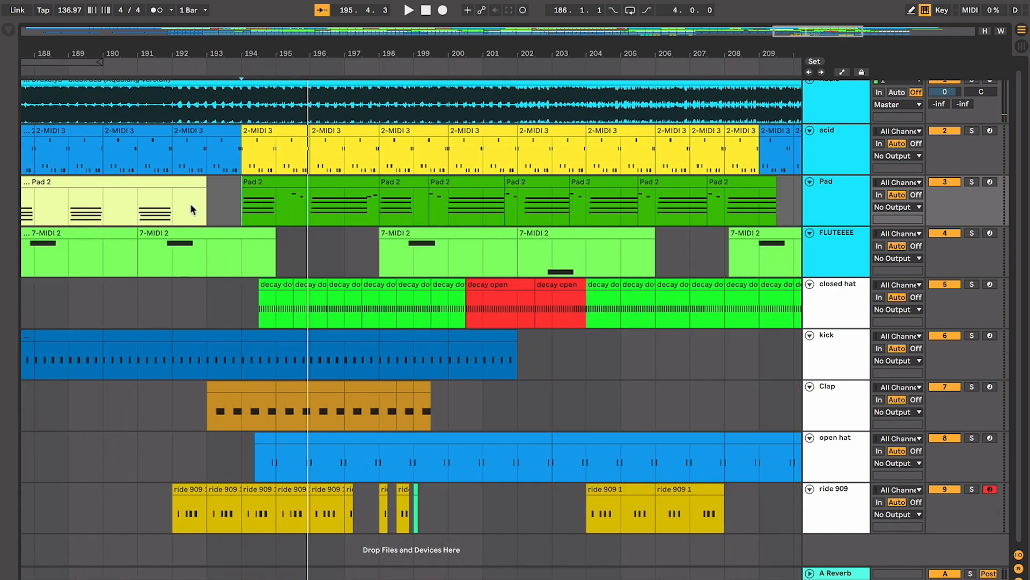
{"action": "left_click_drag", "start_coordinate": [210, 177], "coordinate": [361, 469]}
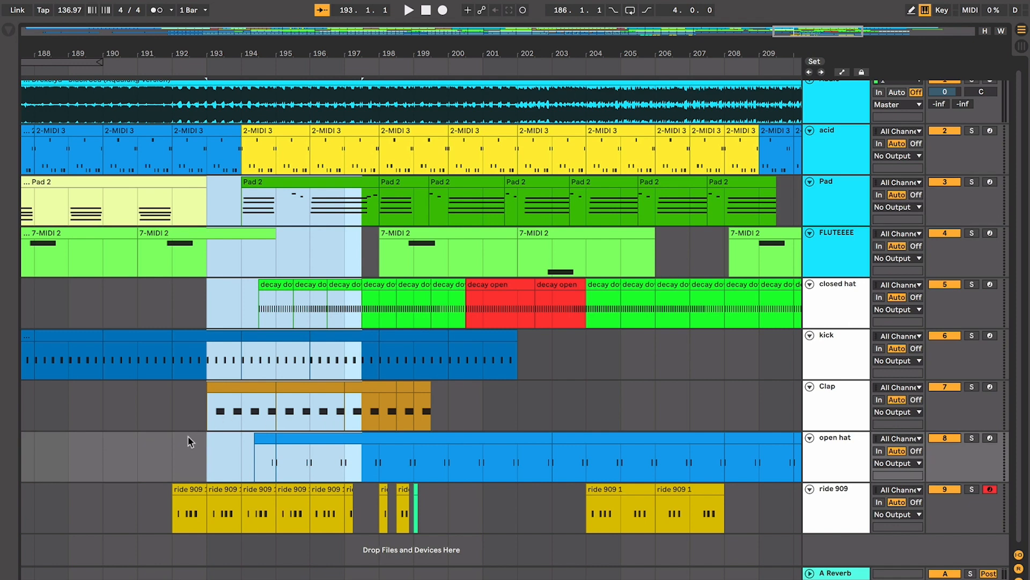
{"action": "left_click", "coordinate": [310, 245]}
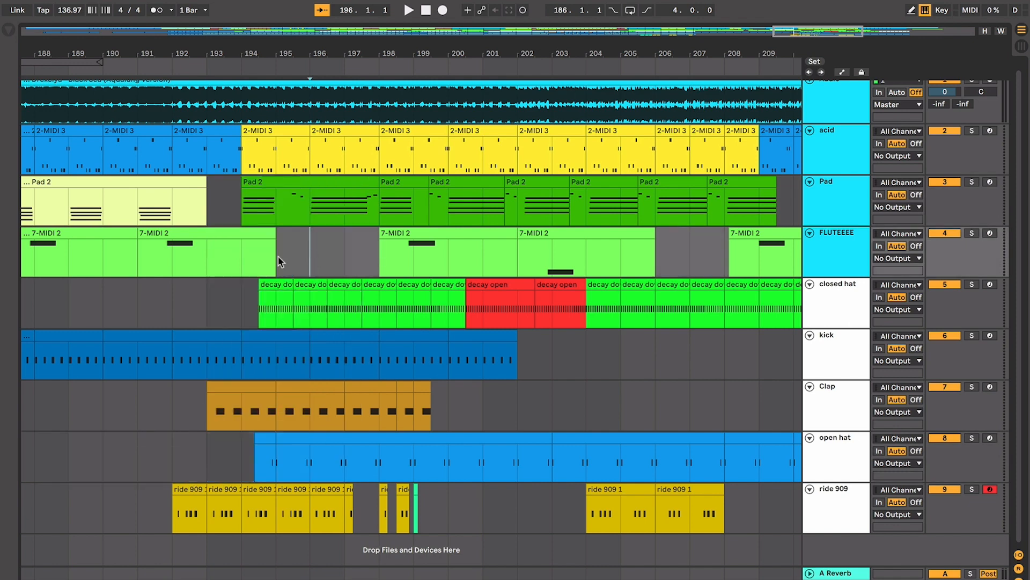
Examine the FLUTEEEE clips and gaps from bar 195, selecting bars 202 to 207 and marking bar 201.
{"action": "scroll", "coordinate": [284, 256], "scroll_direction": "left", "scroll_amount": 1}
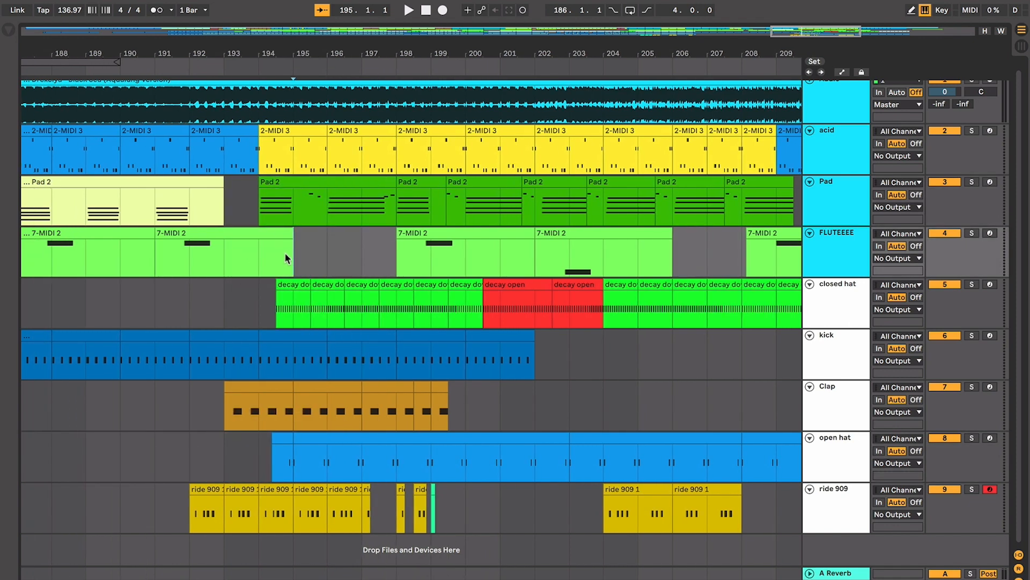
{"action": "left_click_drag", "start_coordinate": [260, 254], "coordinate": [713, 251]}
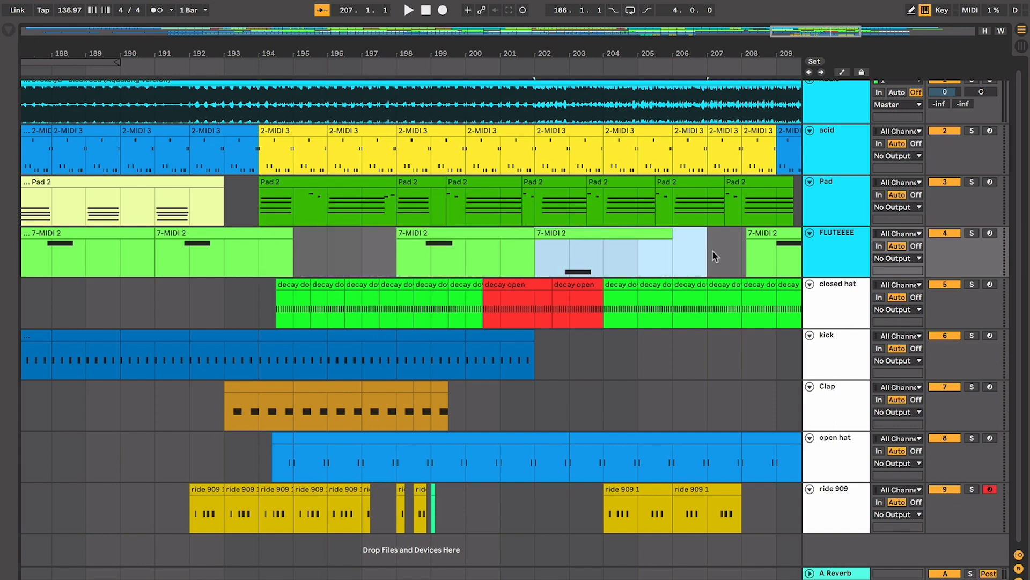
{"action": "left_click", "coordinate": [510, 247]}
Mark bar 191 on the closed hat track to examine where the drums re-enter after the gap.
{"action": "scroll", "coordinate": [510, 247], "scroll_direction": "left", "scroll_amount": 3}
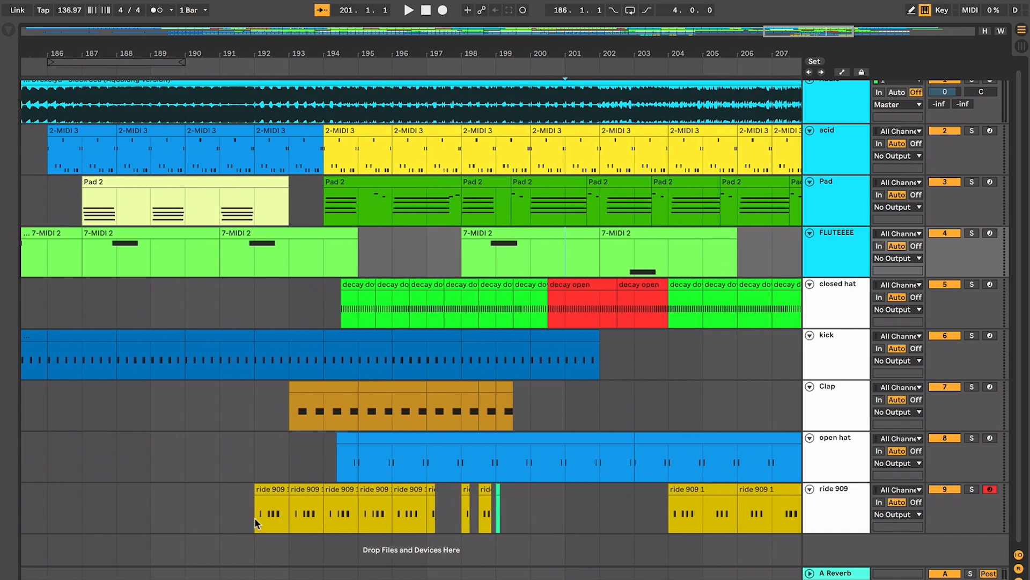
{"action": "left_click", "coordinate": [305, 305]}
{"action": "left_click", "coordinate": [221, 315]}
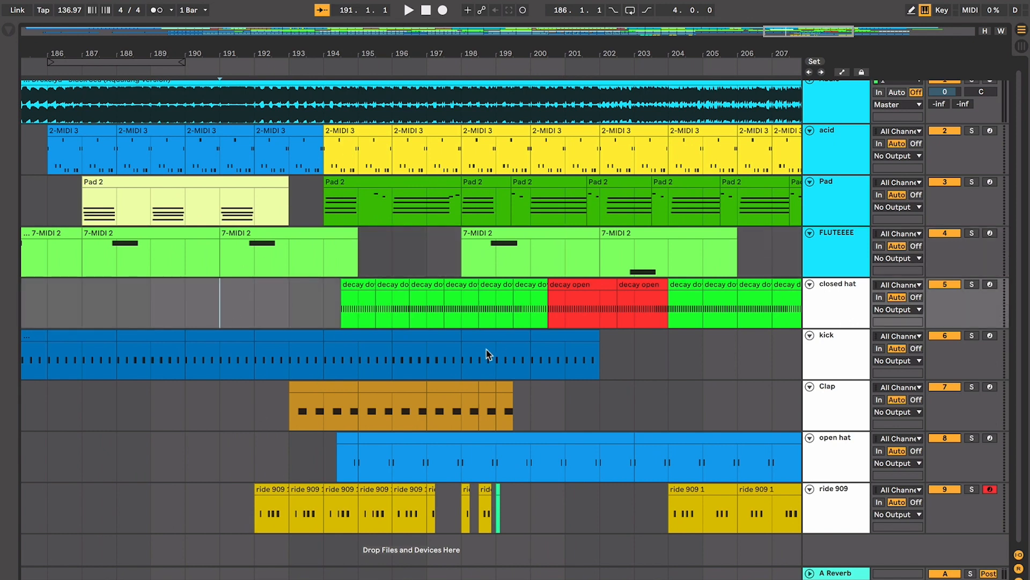
Mark bar 198 on the Pad track to examine where the Pad and FLUTEEEE clips line up.
{"action": "scroll", "coordinate": [473, 322], "scroll_direction": "right", "scroll_amount": 2}
{"action": "scroll", "coordinate": [472, 322], "scroll_direction": "up", "scroll_amount": 1}
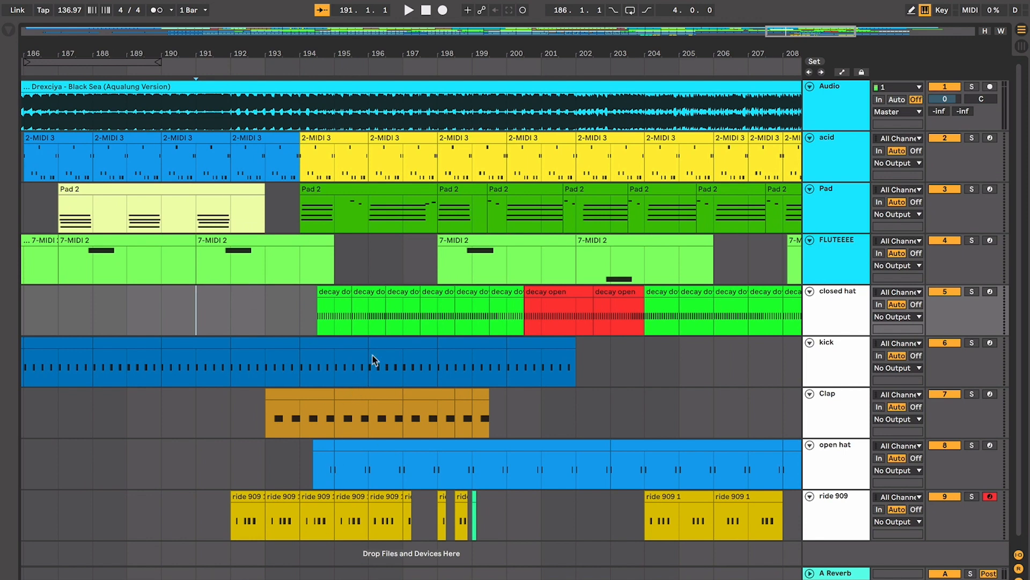
{"action": "left_click_drag", "start_coordinate": [410, 214], "coordinate": [439, 211]}
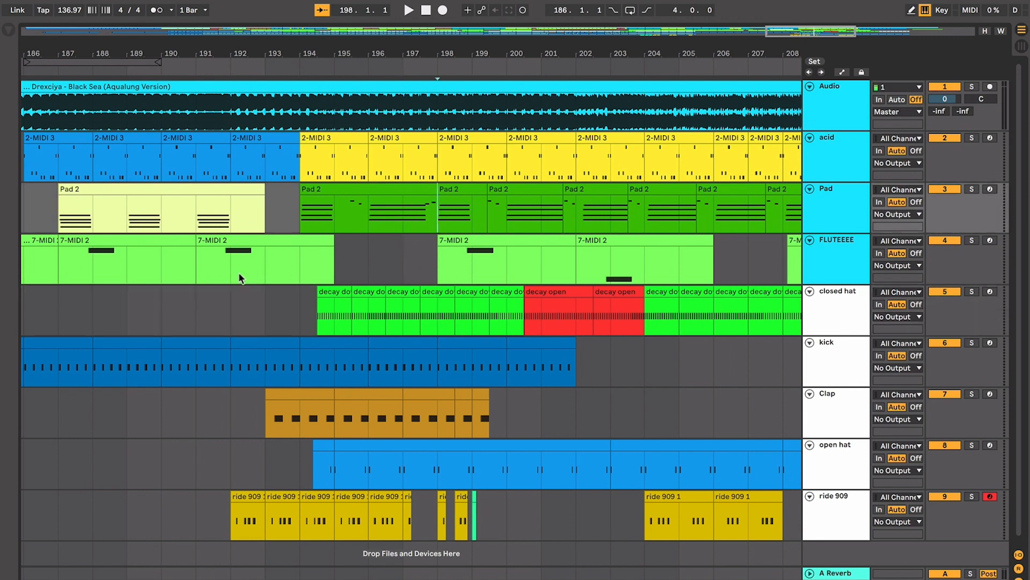
Play the arrangement from bar 192 to about bar 210 to hear the elements enter and drop out.
{"action": "left_click", "coordinate": [243, 289]}
{"action": "key", "text": "space"}
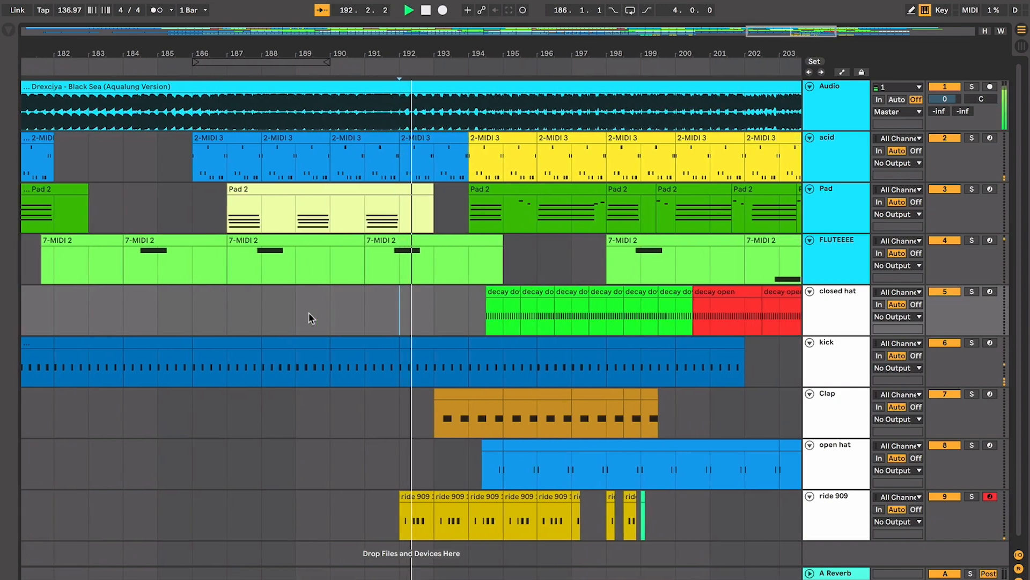
{"action": "key", "text": "plus"}
{"action": "key", "text": "plus"}
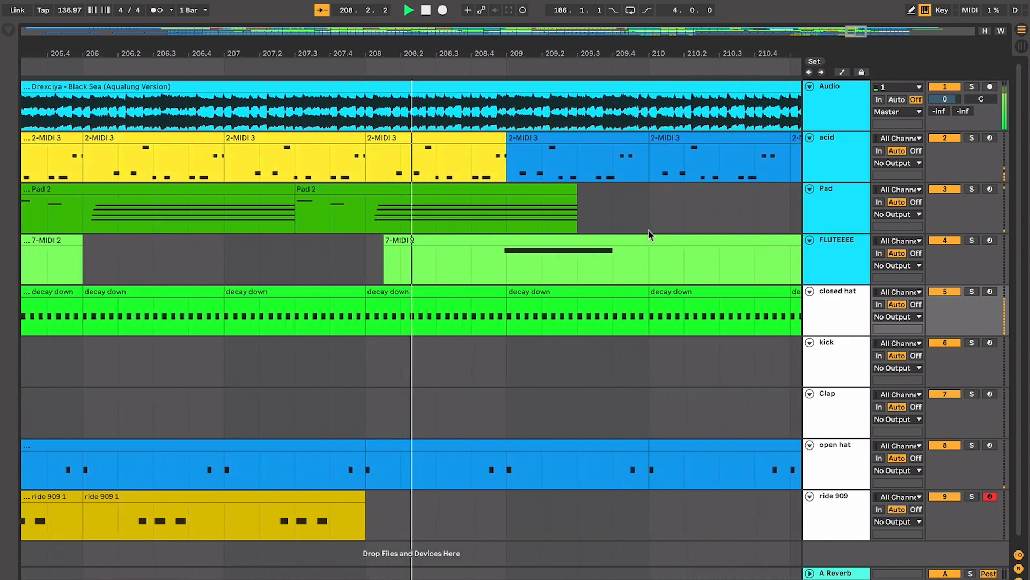
{"action": "scroll", "coordinate": [650, 235], "scroll_direction": "down", "scroll_amount": 5}
{"action": "scroll", "coordinate": [650, 235], "scroll_direction": "left", "scroll_amount": 3}
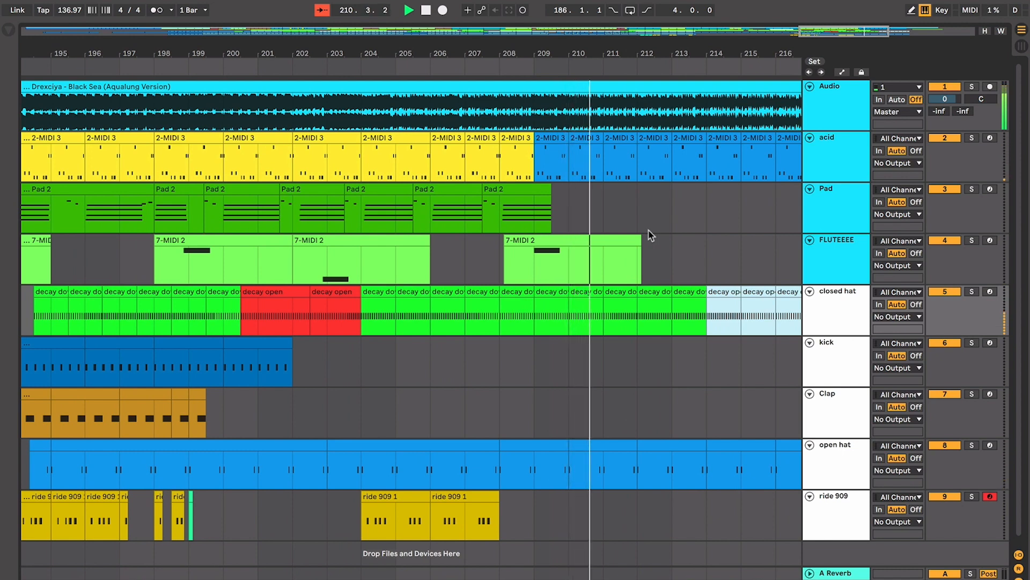
{"action": "key", "text": "space"}
Examine the late Pad 2 clips, marking bar 207 beat 3 and selecting the clip that starts at bar 201 beat 3.
{"action": "scroll", "coordinate": [650, 235], "scroll_direction": "left", "scroll_amount": 2}
{"action": "scroll", "coordinate": [650, 235], "scroll_direction": "up", "scroll_amount": 3}
{"action": "left_click", "coordinate": [288, 191]}
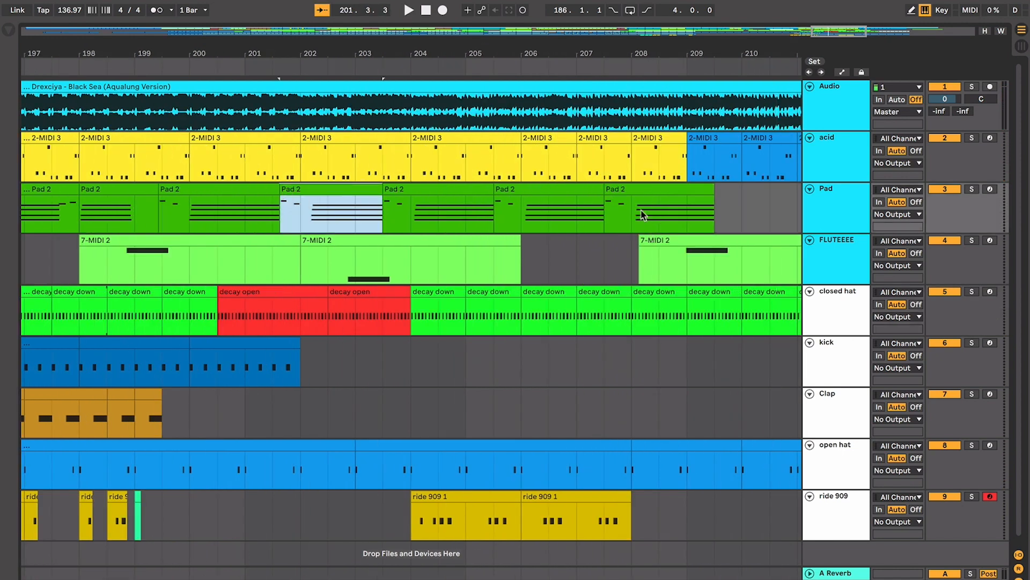
{"action": "scroll", "coordinate": [644, 212], "scroll_direction": "down", "scroll_amount": 5}
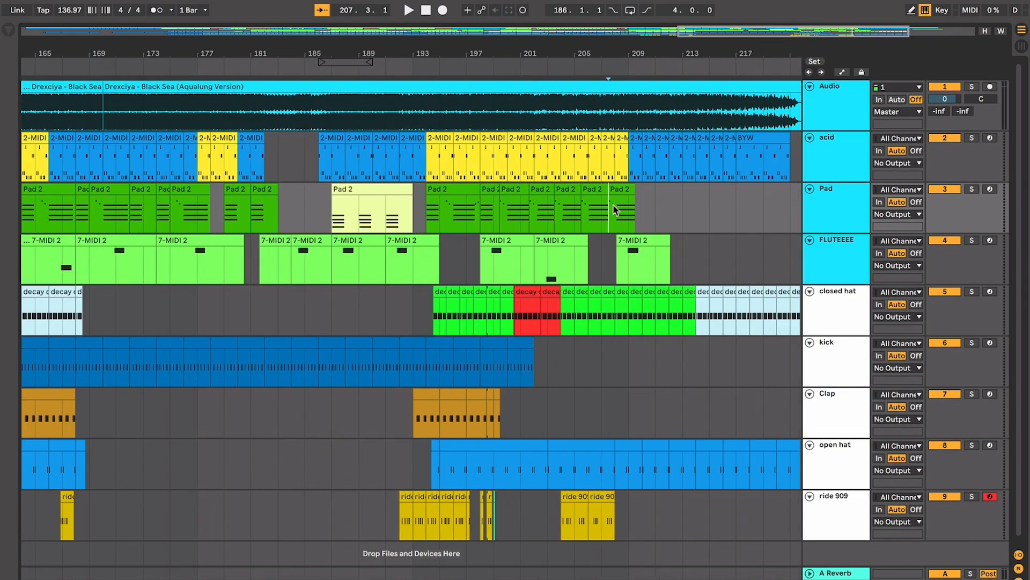
{"action": "scroll", "coordinate": [613, 207], "scroll_direction": "up", "scroll_amount": 5}
{"action": "left_click", "coordinate": [612, 205]}
{"action": "left_click", "coordinate": [316, 214]}
{"action": "left_click", "coordinate": [329, 207]}
{"action": "left_click", "coordinate": [333, 189]}
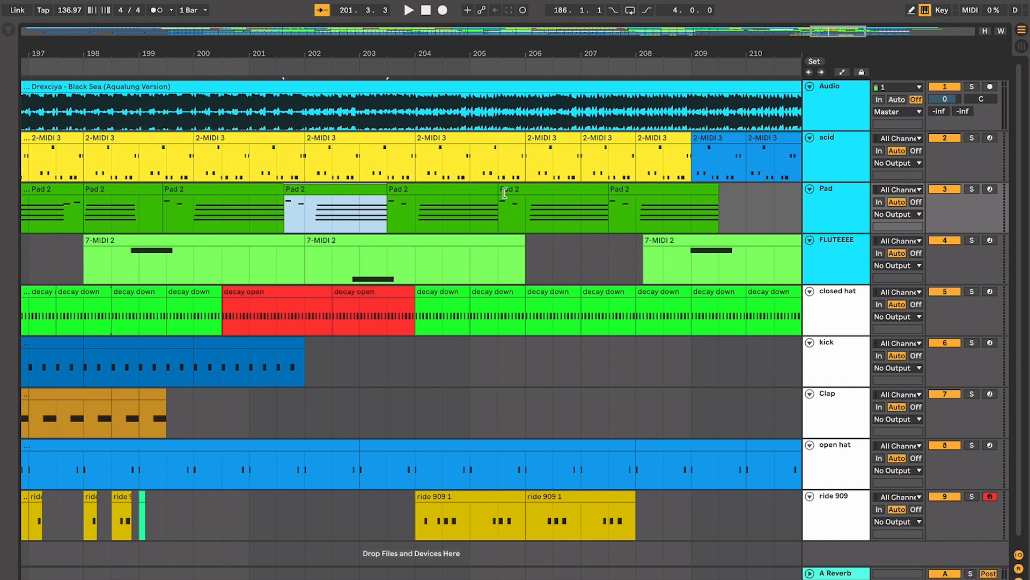
Mark the start of the Pad 2 clip at bar 201 beat 3 and reselect the whole clip.
{"action": "scroll", "coordinate": [163, 236], "scroll_direction": "left", "scroll_amount": 2}
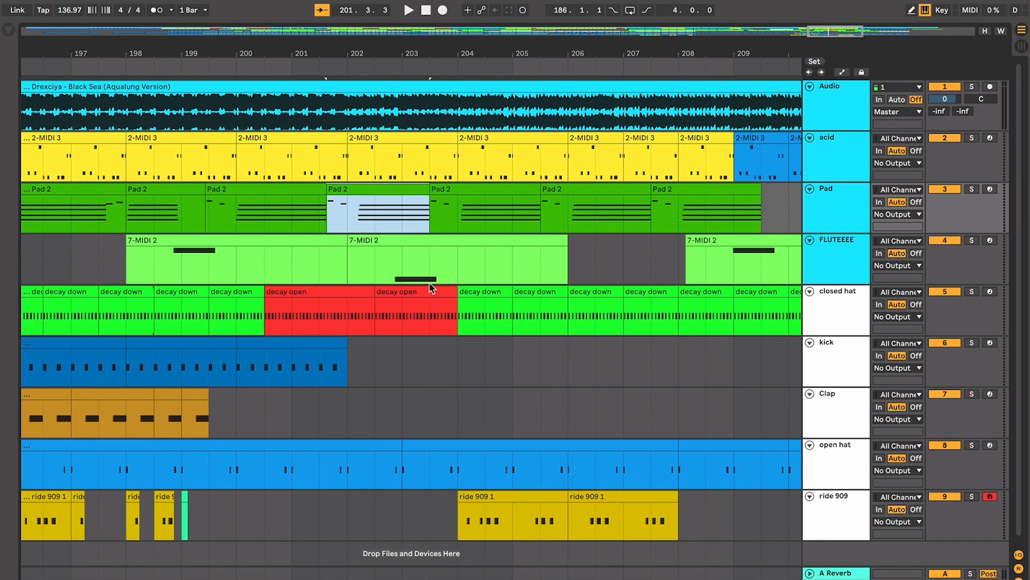
{"action": "key", "text": "Right"}
{"action": "left_click", "coordinate": [338, 192]}
{"action": "key", "text": "Left"}
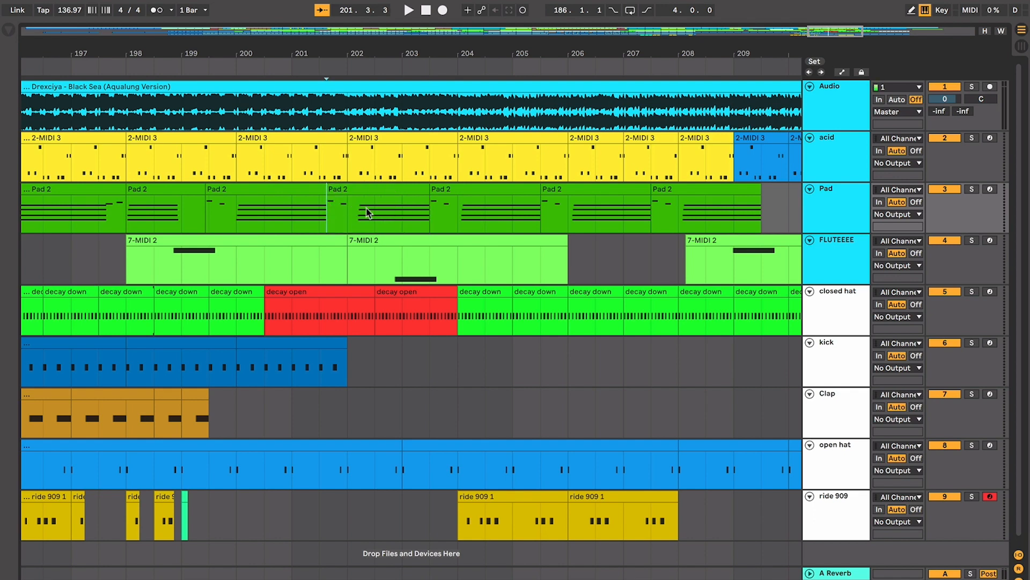
{"action": "left_click", "coordinate": [392, 190]}
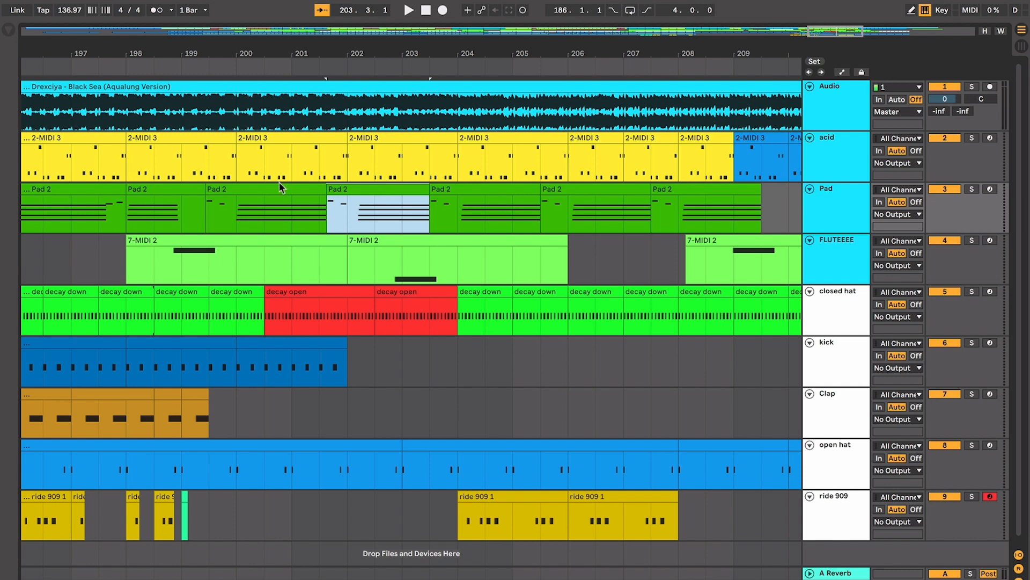
Examine the overall layout from bar 191 to the ending, then mark bar 203 beat 3 on the Pad track.
{"action": "scroll", "coordinate": [573, 212], "scroll_direction": "right", "scroll_amount": 2}
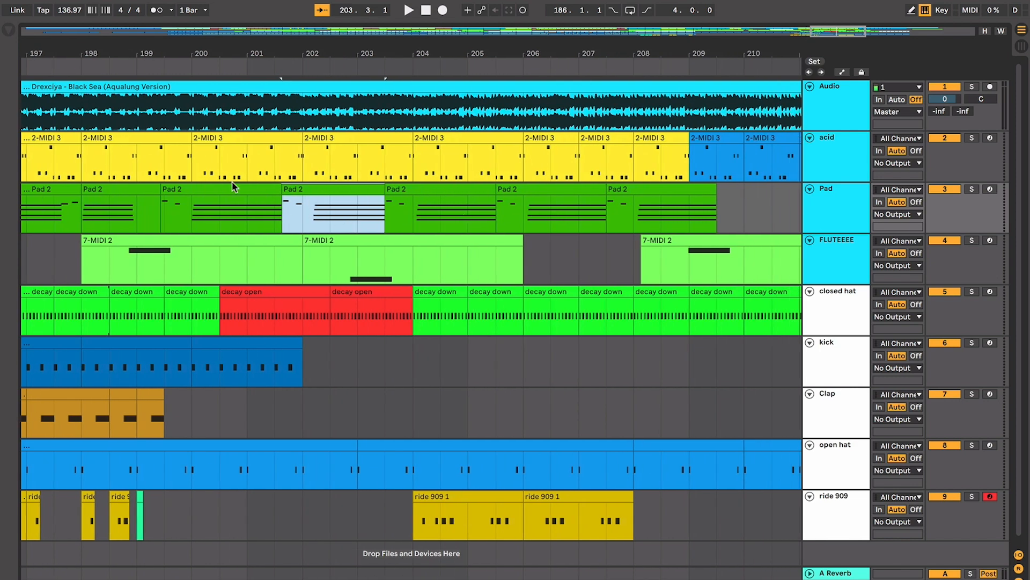
{"action": "scroll", "coordinate": [571, 242], "scroll_direction": "right", "scroll_amount": 1}
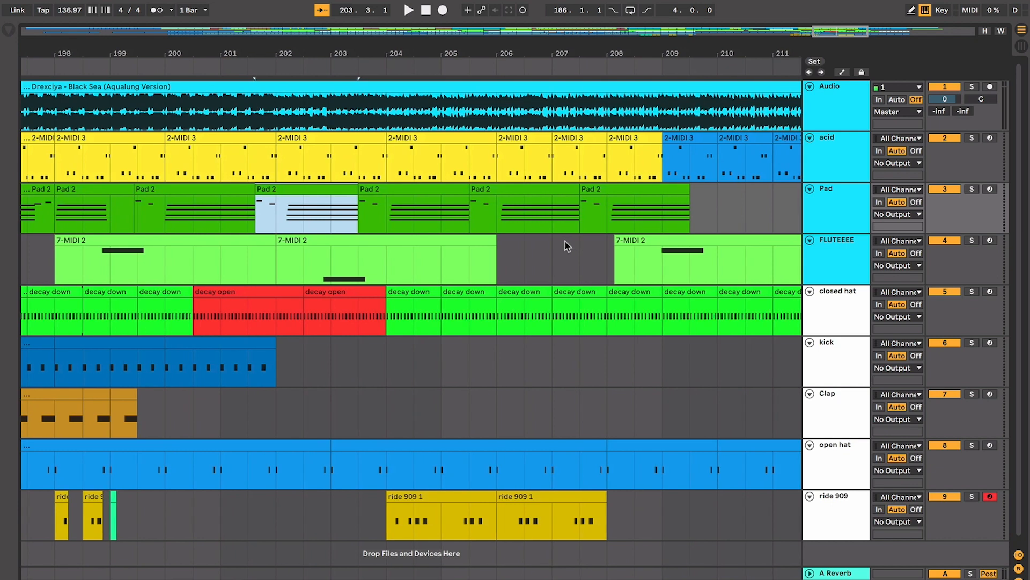
{"action": "key", "text": "minus"}
{"action": "key", "text": "minus"}
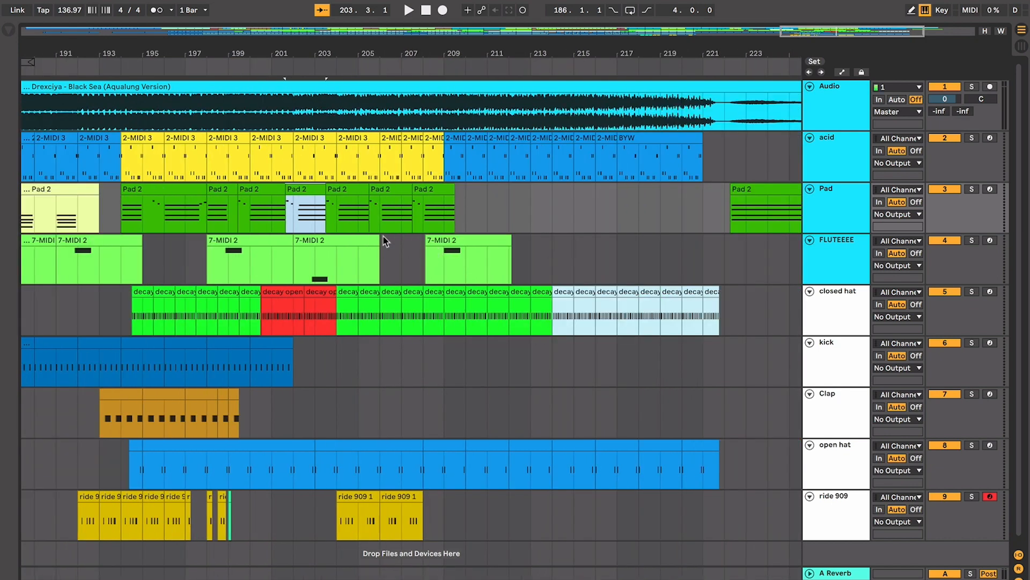
{"action": "left_click", "coordinate": [315, 212]}
{"action": "left_click", "coordinate": [326, 214]}
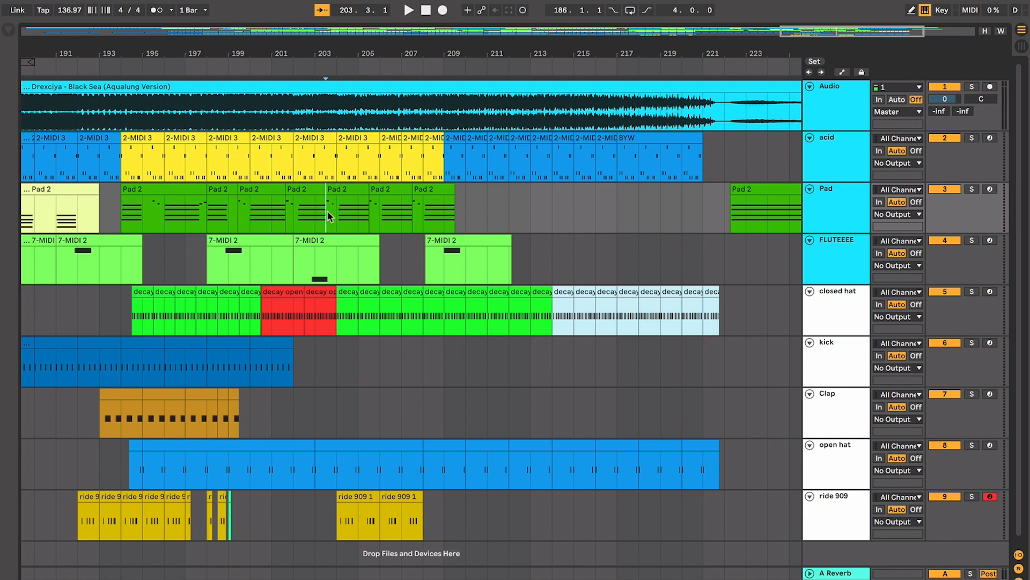
Select each of the two red decay open clips from bar 200 beat 3 on the closed hat track.
{"action": "key", "text": "plus"}
{"action": "left_click", "coordinate": [225, 290]}
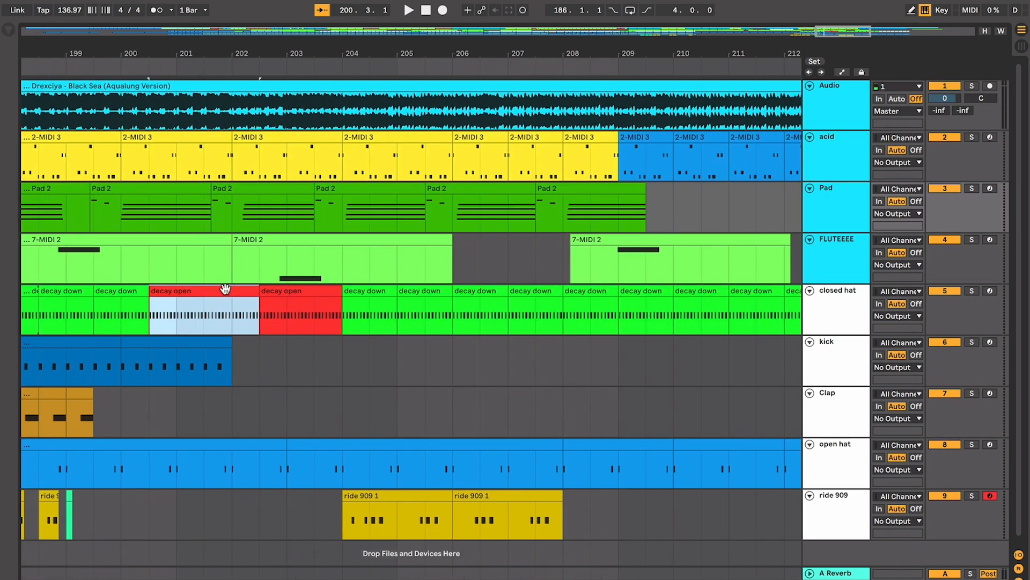
{"action": "left_click", "coordinate": [293, 291]}
{"action": "left_click", "coordinate": [231, 296]}
{"action": "left_click", "coordinate": [292, 290]}
Play from bar 200 on the closed hat track to bar 202, and from bar 203 on the Pad track through bar 216.
{"action": "left_click", "coordinate": [117, 316]}
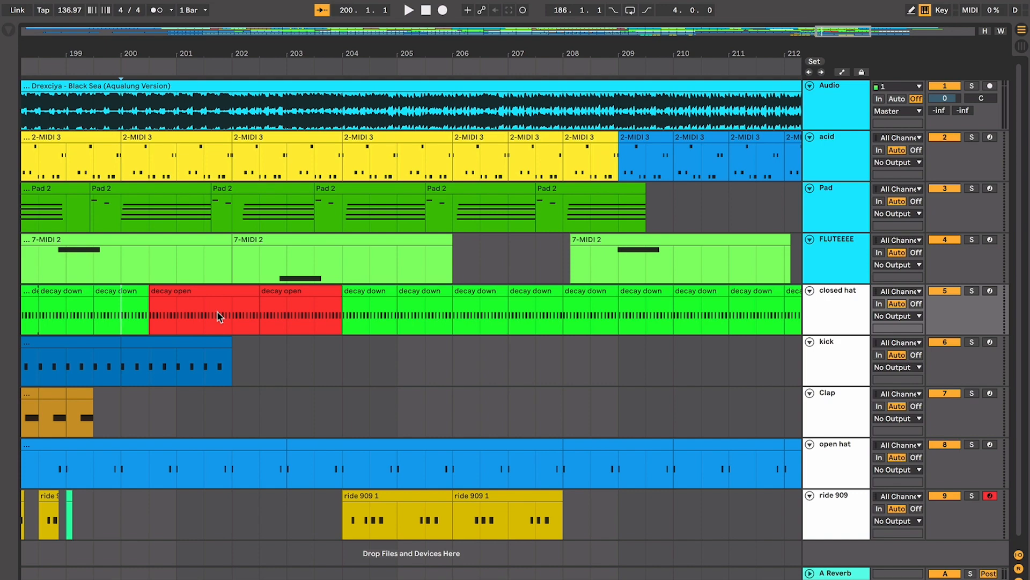
{"action": "key", "text": "space"}
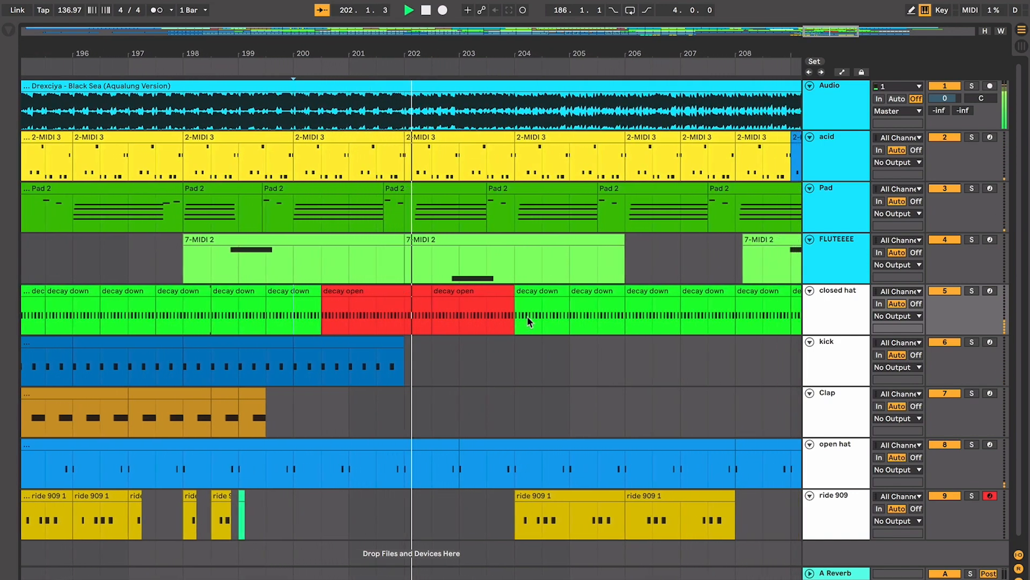
{"action": "key", "text": "space"}
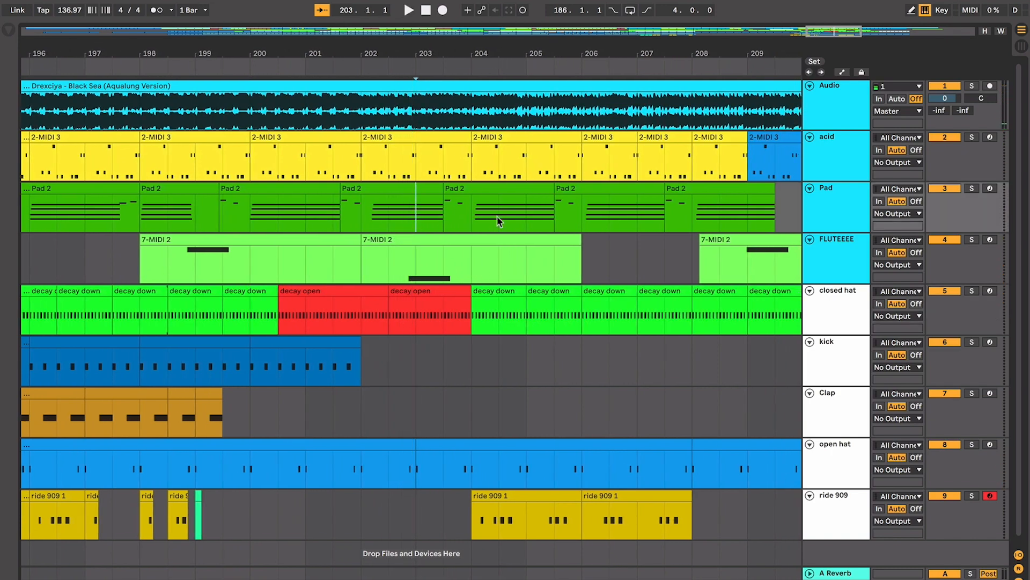
{"action": "key", "text": "space"}
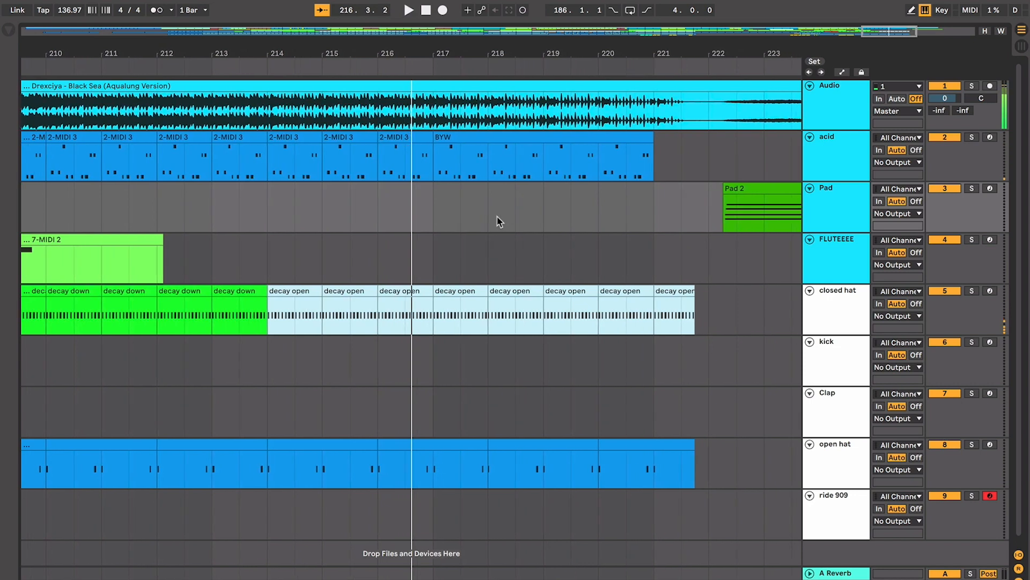
{"action": "key", "text": "space"}
Select the decay open clips at bars 215 and 214 on the closed hat track in turn.
{"action": "left_click", "coordinate": [370, 293]}
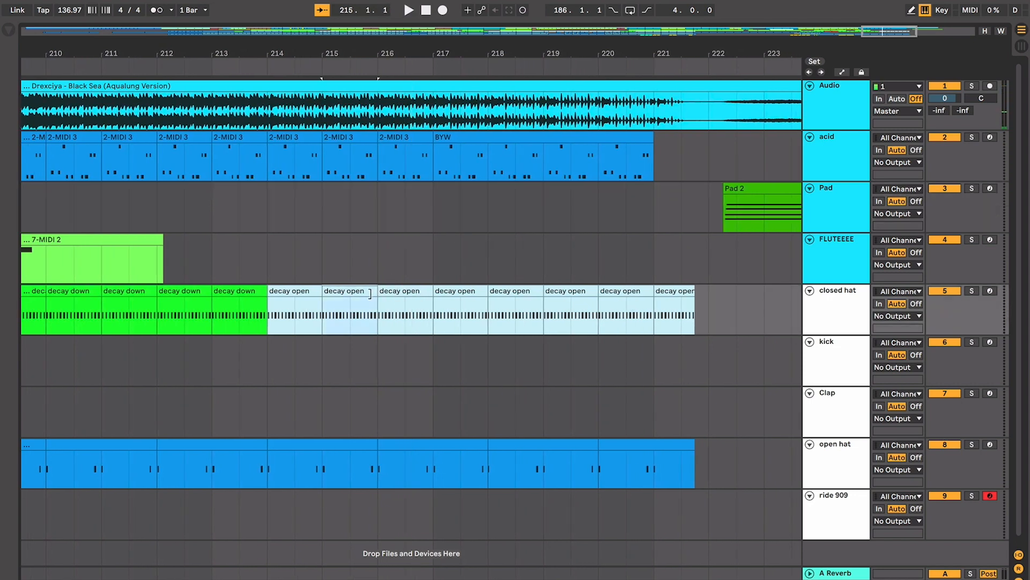
{"action": "scroll", "coordinate": [370, 293], "scroll_direction": "left", "scroll_amount": 2}
{"action": "left_click", "coordinate": [354, 294]}
Try moving closed hat clips around bars 212 to 214, and undo both moves.
{"action": "left_click_drag", "start_coordinate": [367, 294], "coordinate": [308, 292]}
{"action": "left_click_drag", "start_coordinate": [242, 292], "coordinate": [357, 295]}
{"action": "key", "text": "ctrl+z"}
{"action": "key", "text": "ctrl+z"}
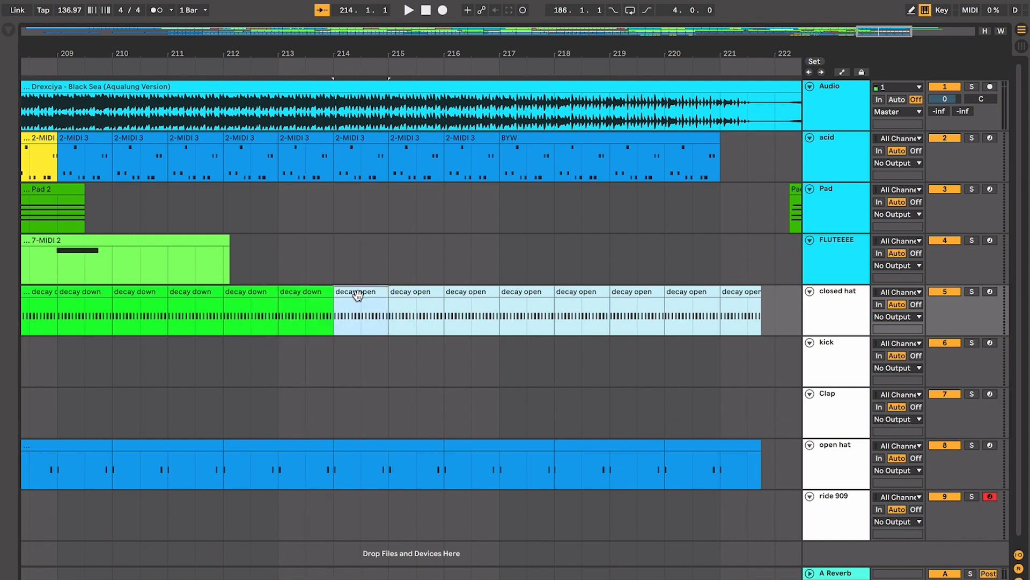
Select the decay down clip at bar 196 beat 3 on the closed hat track and play it briefly.
{"action": "scroll", "coordinate": [358, 294], "scroll_direction": "down", "scroll_amount": 3}
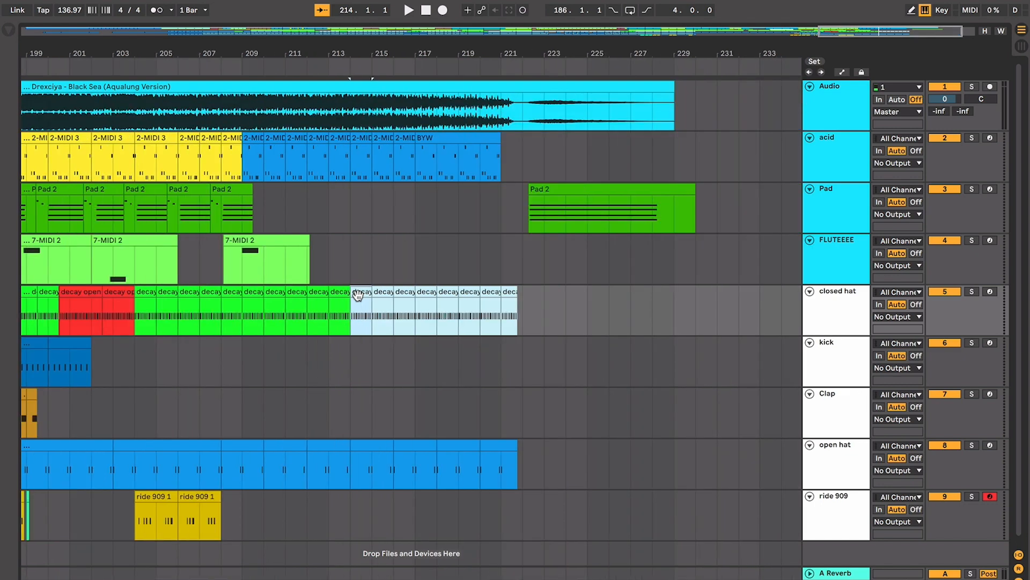
{"action": "left_click", "coordinate": [393, 308]}
{"action": "scroll", "coordinate": [392, 302], "scroll_direction": "left", "scroll_amount": 5}
{"action": "left_click", "coordinate": [218, 289]}
{"action": "key", "text": "space"}
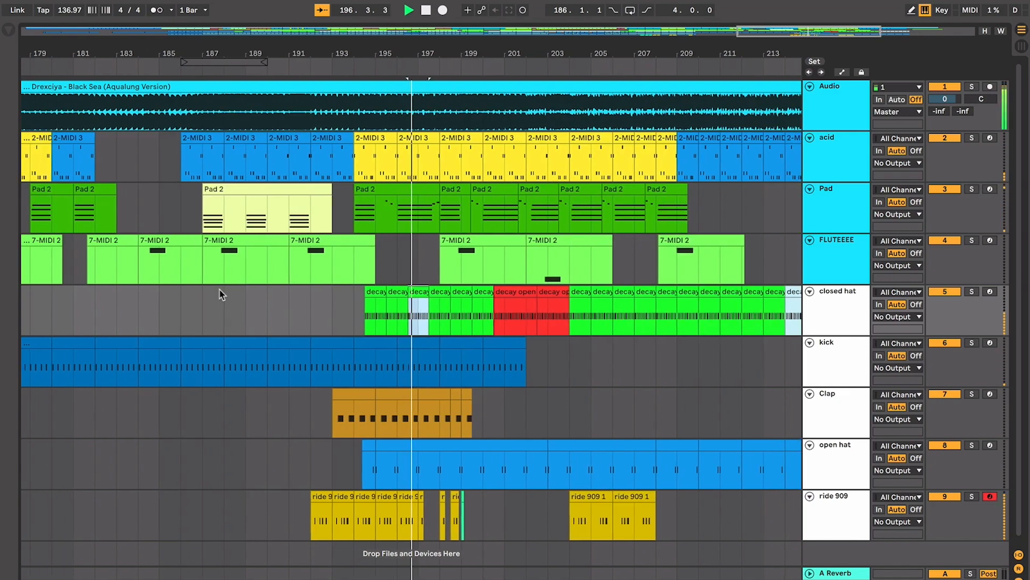
{"action": "key", "text": "space"}
Select the decay open clip at bar 217 on the closed hat track and mark bar 214.
{"action": "scroll", "coordinate": [538, 325], "scroll_direction": "right", "scroll_amount": 4}
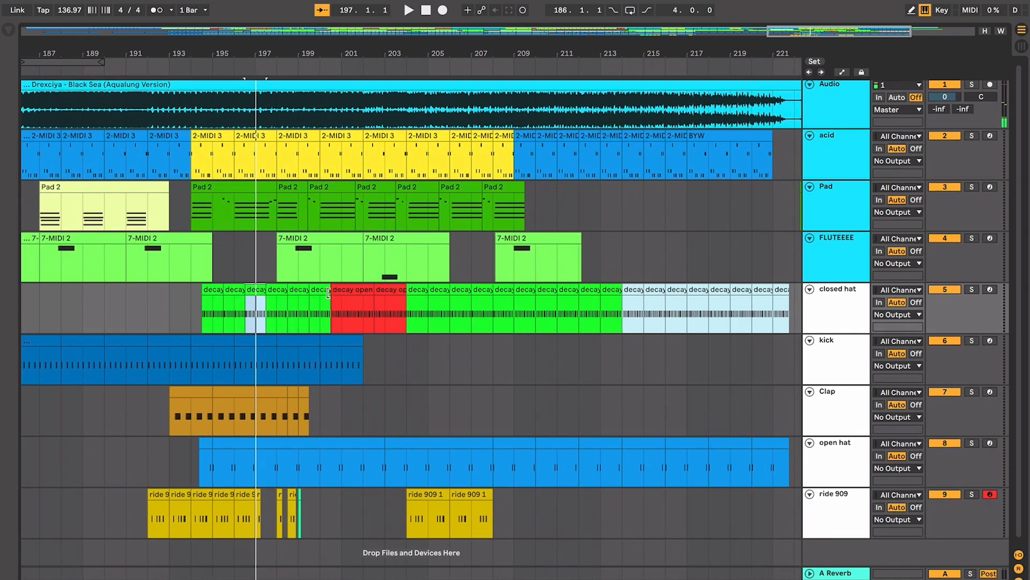
{"action": "left_click", "coordinate": [698, 290]}
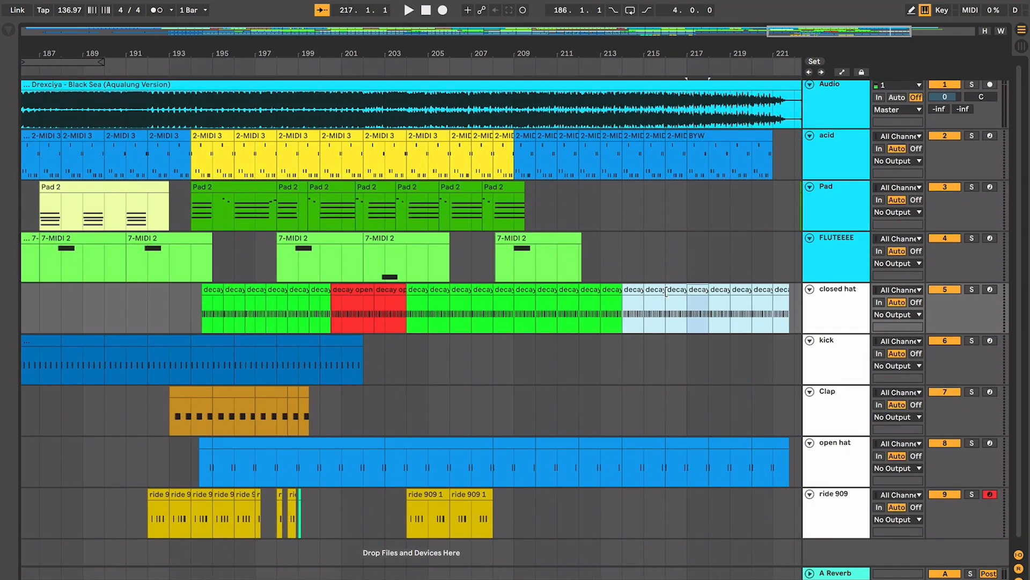
{"action": "left_click", "coordinate": [624, 309]}
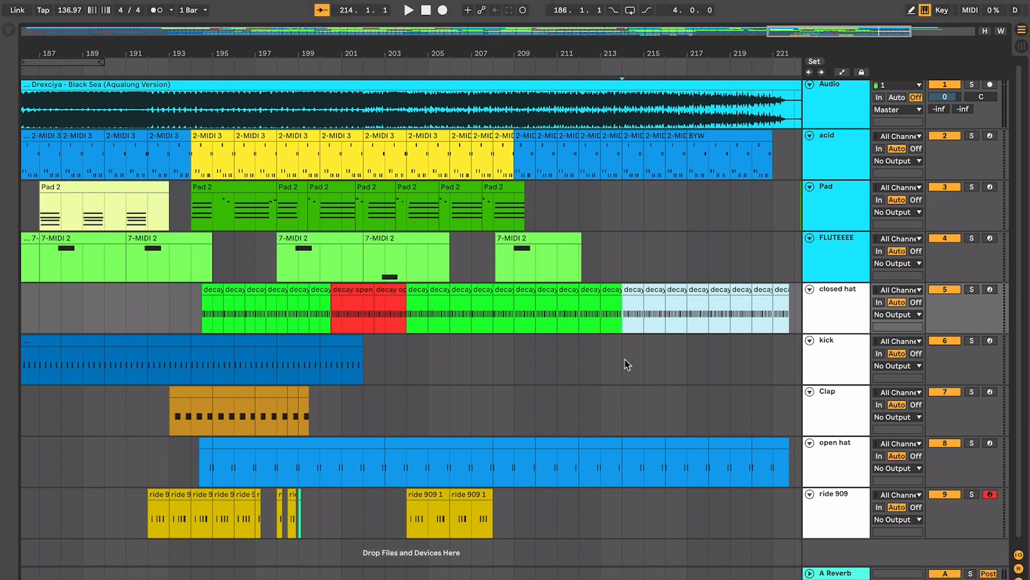
Mark bar 196 beat 3 on the closed hat track and examine the clips that follow up to the ending.
{"action": "scroll", "coordinate": [621, 363], "scroll_direction": "left", "scroll_amount": 2}
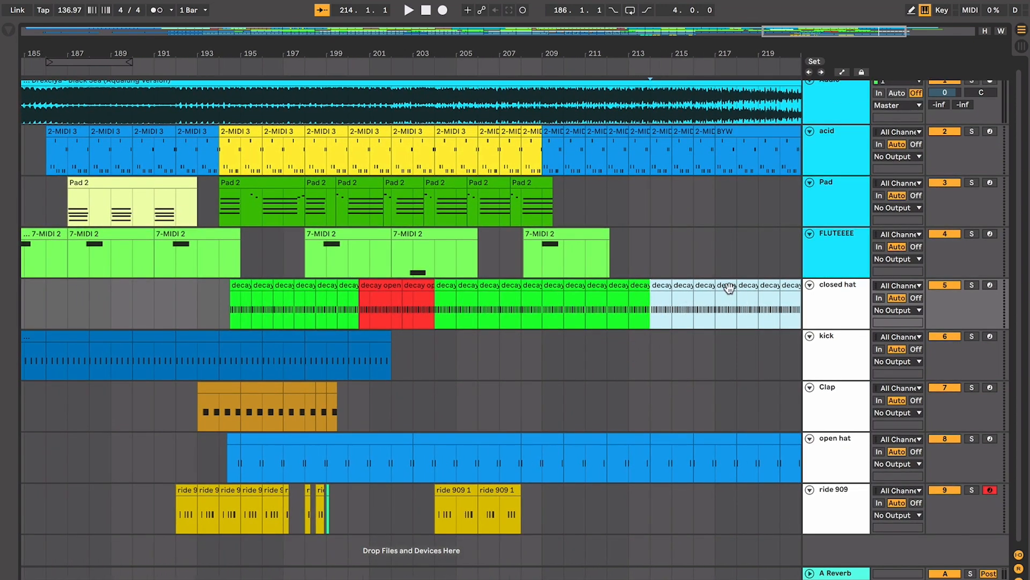
{"action": "left_click", "coordinate": [271, 305]}
{"action": "scroll", "coordinate": [417, 331], "scroll_direction": "right", "scroll_amount": 2}
{"action": "scroll", "coordinate": [417, 331], "scroll_direction": "right", "scroll_amount": 1}
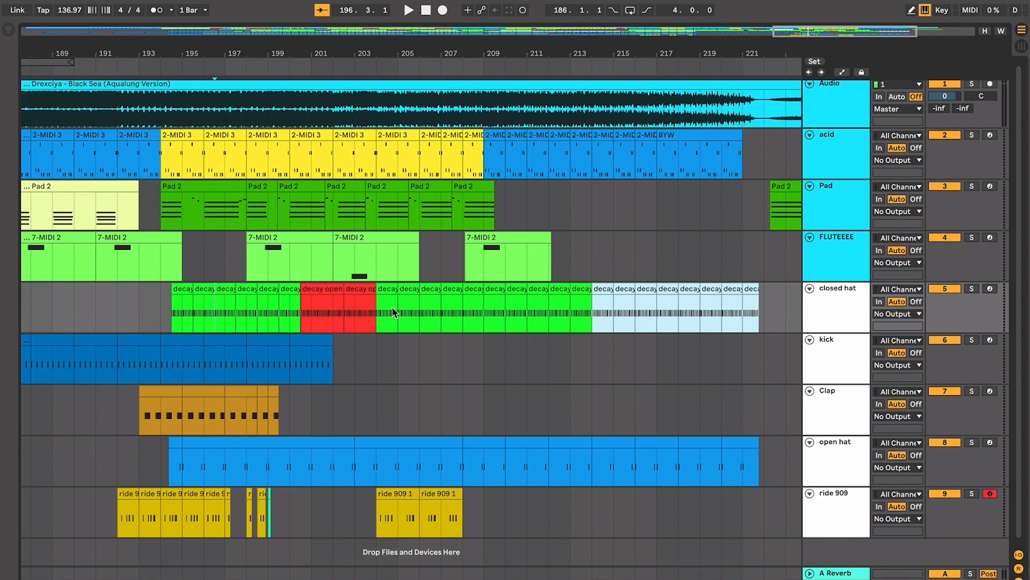
Mark the change from decay down to decay open at bar 214 on the closed hat track, then play from bar 212.
{"action": "left_click", "coordinate": [594, 305]}
{"action": "key", "text": "plus"}
{"action": "key", "text": "plus"}
{"action": "key", "text": "plus"}
{"action": "key", "text": "plus"}
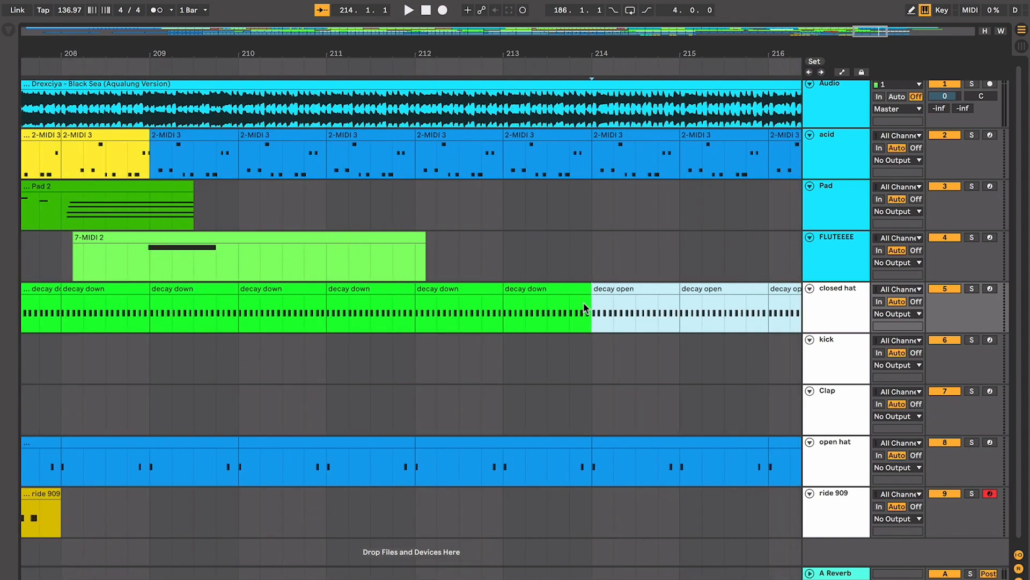
{"action": "key", "text": "minus"}
{"action": "key", "text": "minus"}
{"action": "left_click", "coordinate": [503, 310]}
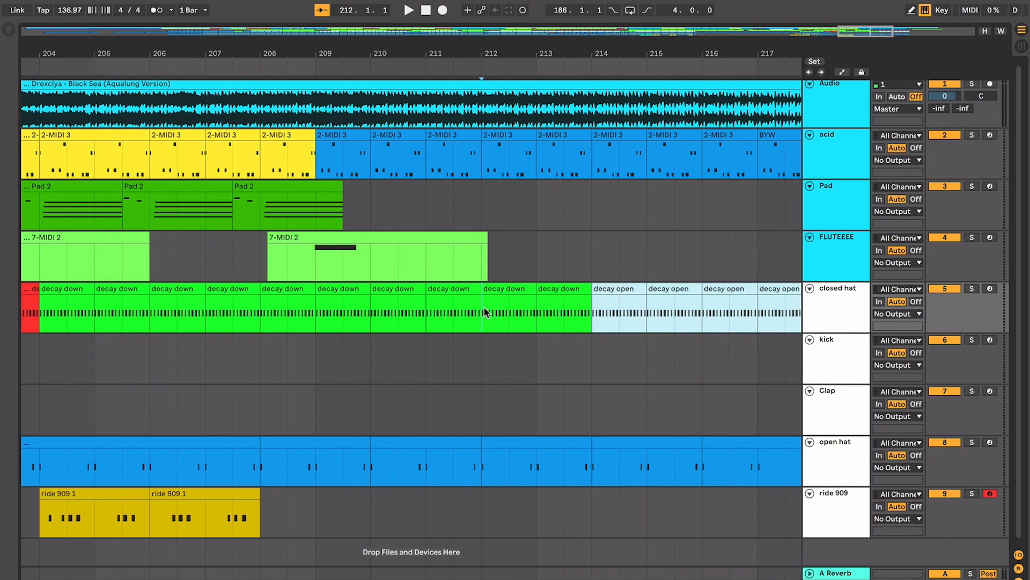
{"action": "key", "text": "space"}
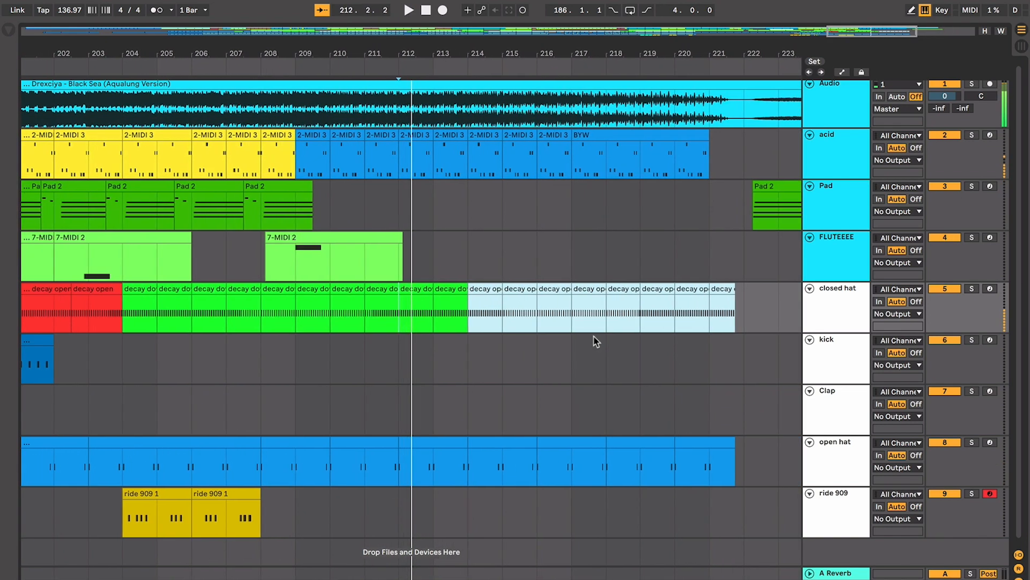
Select the closing Pad 2 clip at bar 222 beat 2 and play it through bar 227.
{"action": "scroll", "coordinate": [597, 341], "scroll_direction": "right", "scroll_amount": 3}
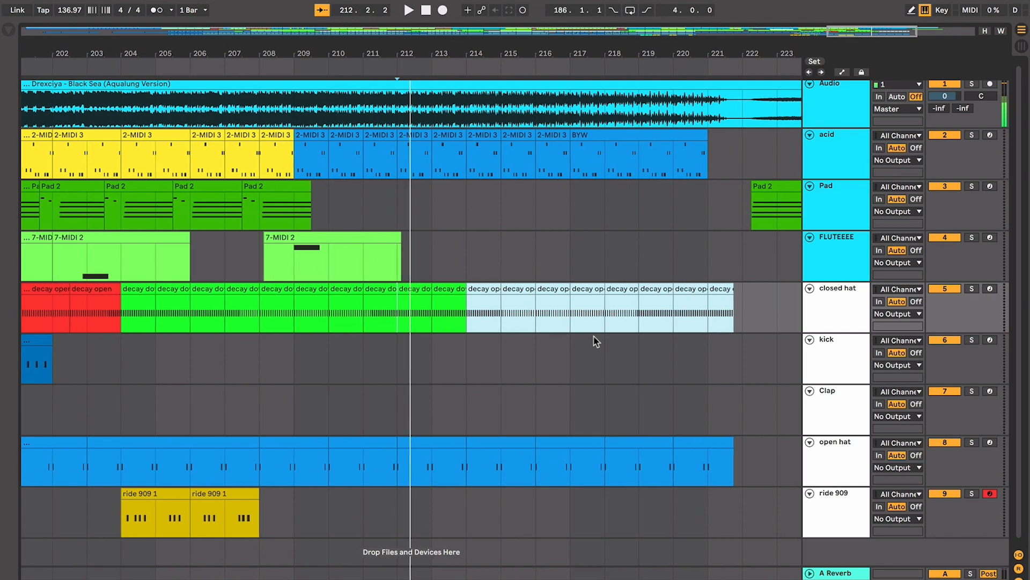
{"action": "left_click", "coordinate": [607, 265]}
{"action": "scroll", "coordinate": [608, 264], "scroll_direction": "right", "scroll_amount": 3}
{"action": "left_click", "coordinate": [613, 188]}
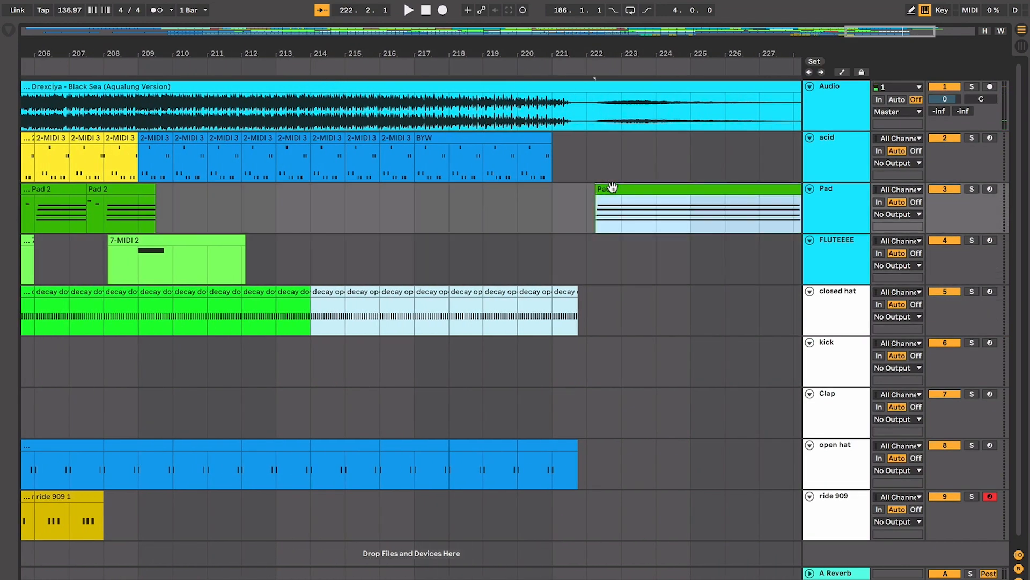
{"action": "key", "text": "space"}
{"action": "scroll", "coordinate": [613, 187], "scroll_direction": "up", "scroll_amount": 3}
{"action": "scroll", "coordinate": [613, 187], "scroll_direction": "up", "scroll_amount": 2}
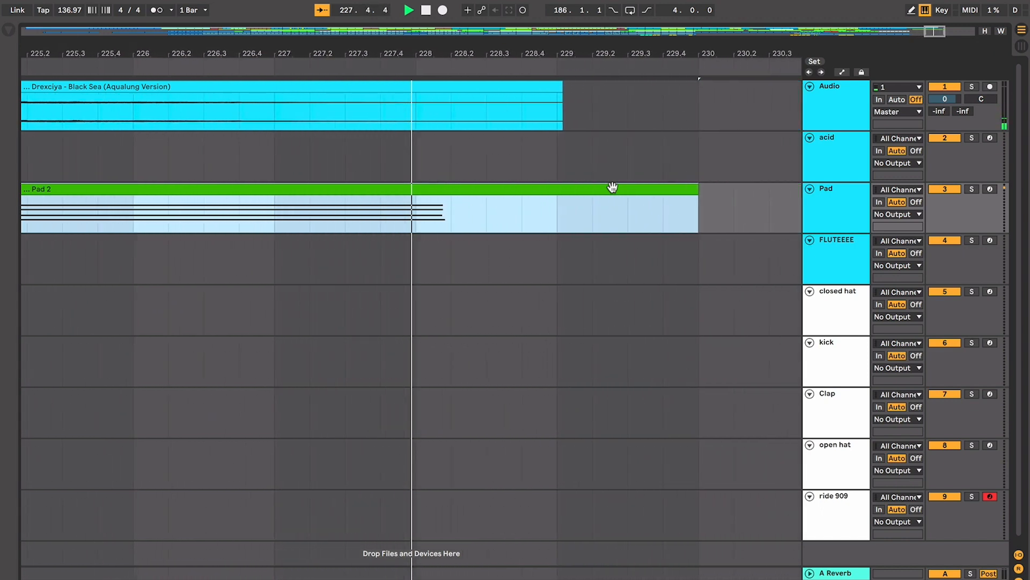
Stop playback, mark bar 220 on the FLUTEEEE track and play the ending from there through bar 221.
{"action": "key", "text": "space"}
{"action": "scroll", "coordinate": [614, 190], "scroll_direction": "down", "scroll_amount": 5}
{"action": "scroll", "coordinate": [615, 192], "scroll_direction": "left", "scroll_amount": 4}
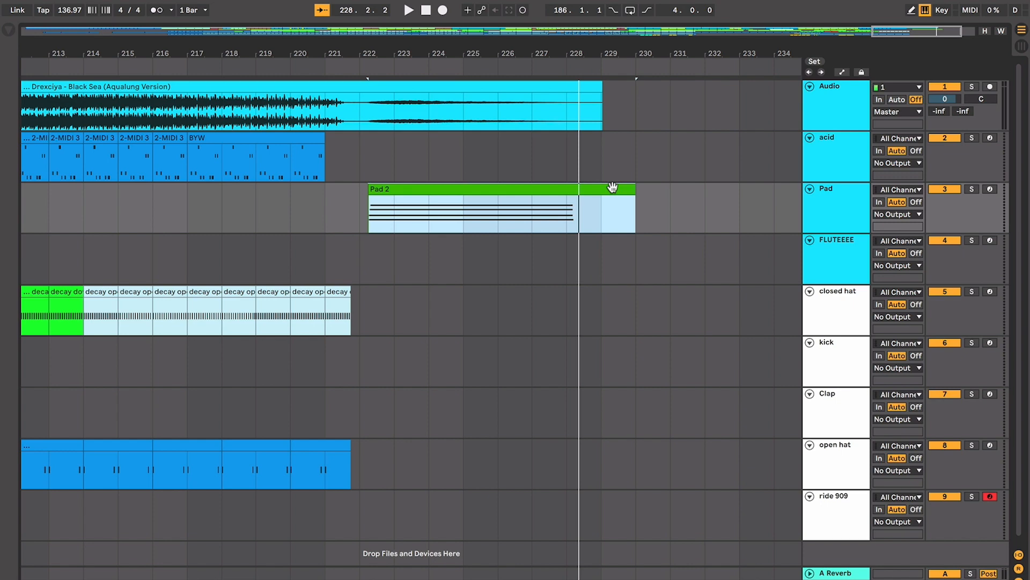
{"action": "left_click", "coordinate": [302, 292]}
{"action": "left_click", "coordinate": [303, 280]}
{"action": "scroll", "coordinate": [303, 278], "scroll_direction": "up", "scroll_amount": 3}
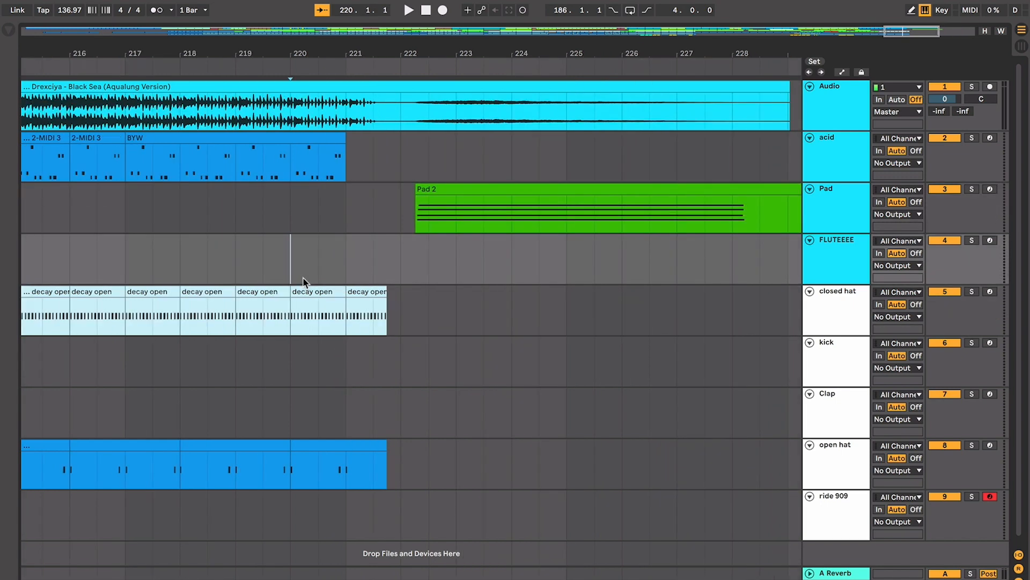
{"action": "scroll", "coordinate": [303, 278], "scroll_direction": "up", "scroll_amount": 2}
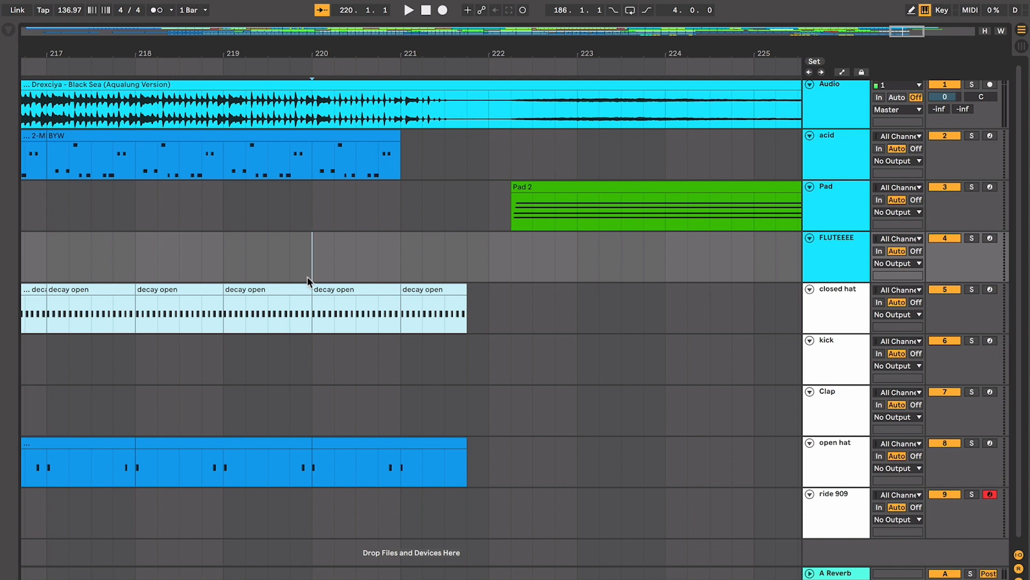
{"action": "key", "text": "space"}
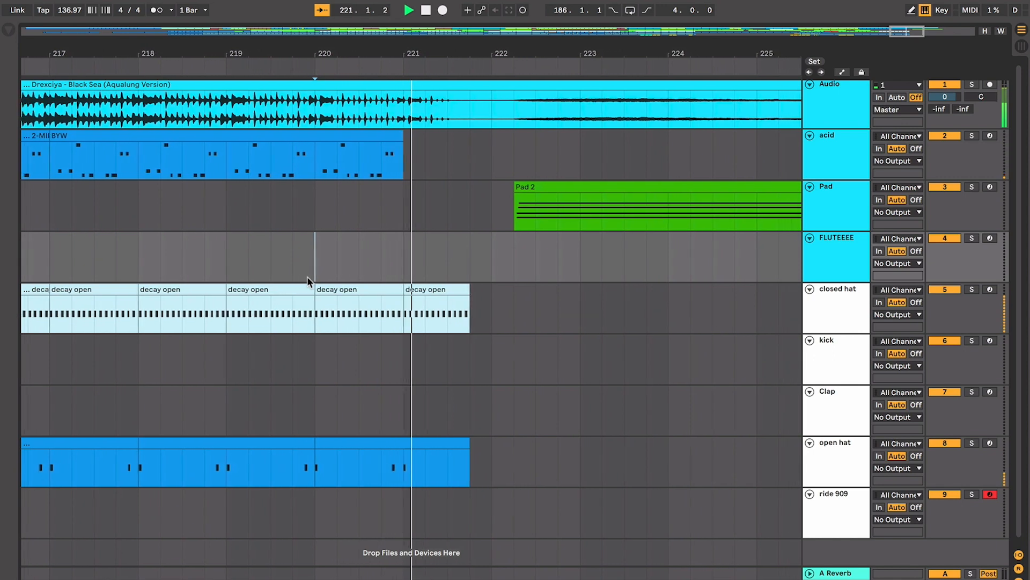
{"action": "key", "text": "space"}
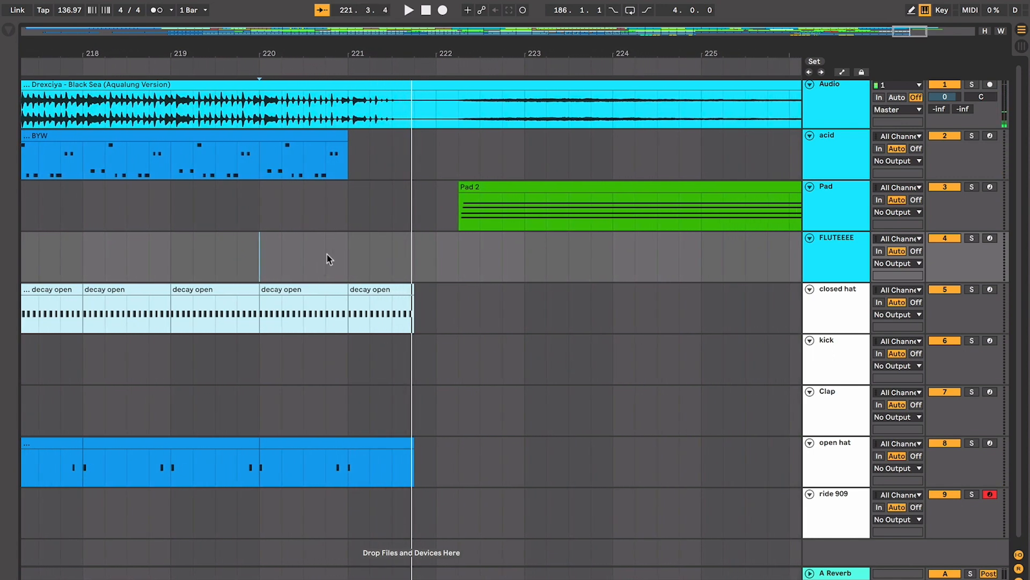
Select bar 221 to bar 222 on the open hat track, covering the end of its last clip.
{"action": "mouse_move", "coordinate": [349, 255]}
{"action": "left_mouse_down"}
{"action": "mouse_move", "coordinate": [419, 301]}
{"action": "mouse_move", "coordinate": [414, 387]}
{"action": "mouse_move", "coordinate": [444, 483]}
{"action": "left_mouse_up"}
{"action": "left_click", "coordinate": [439, 477]}
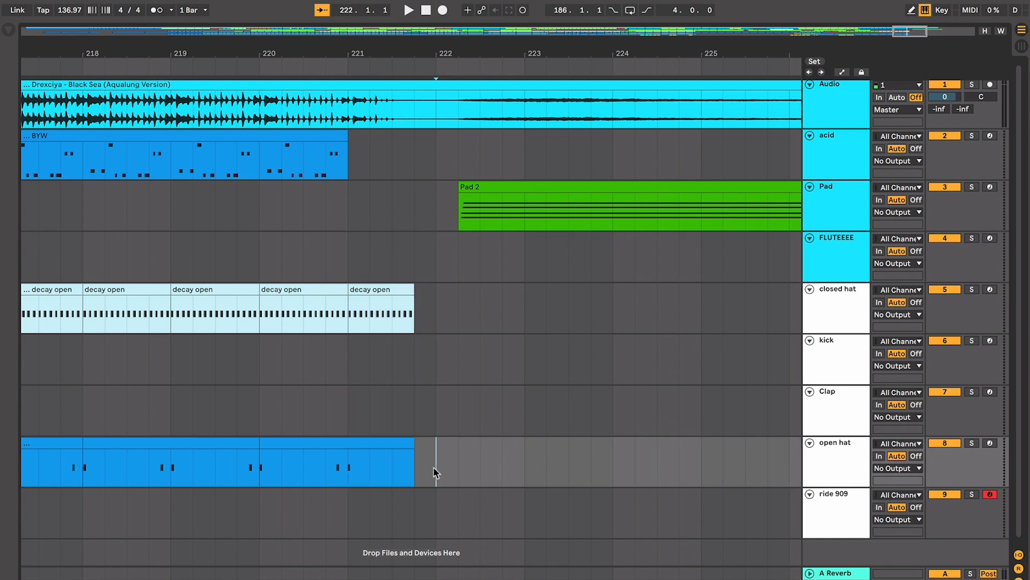
{"action": "left_click_drag", "start_coordinate": [434, 462], "coordinate": [355, 453]}
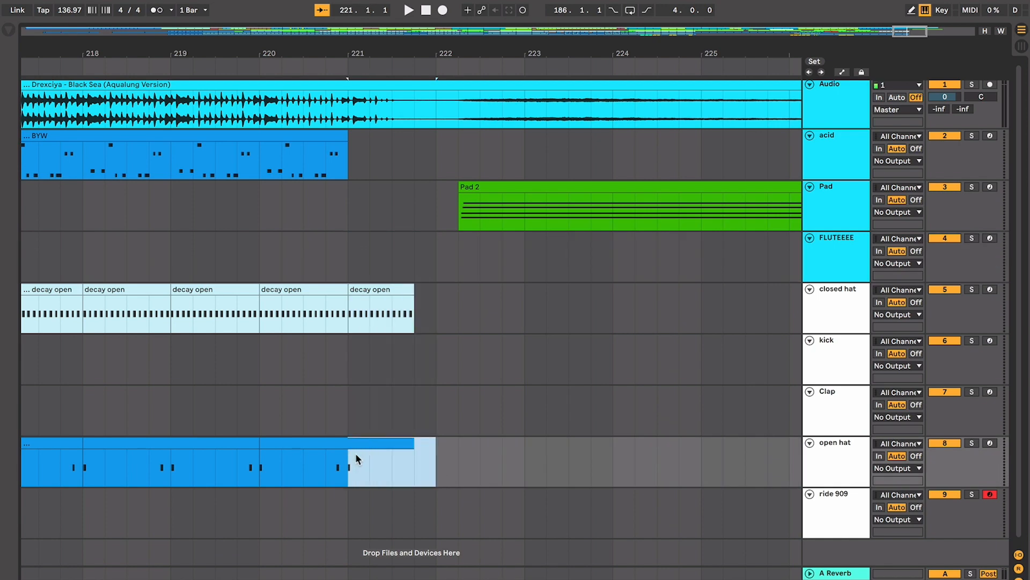
Mark the closing Pad 2 clip's start at bar 222 beat 2 and the gap before it back to bar 221.
{"action": "left_click", "coordinate": [452, 224]}
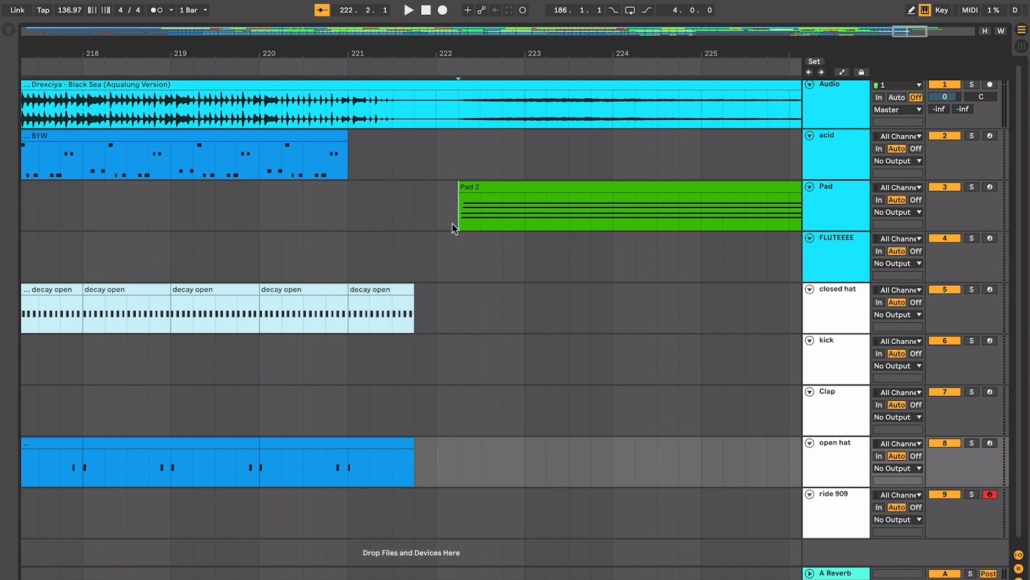
{"action": "scroll", "coordinate": [453, 224], "scroll_direction": "right", "scroll_amount": 2}
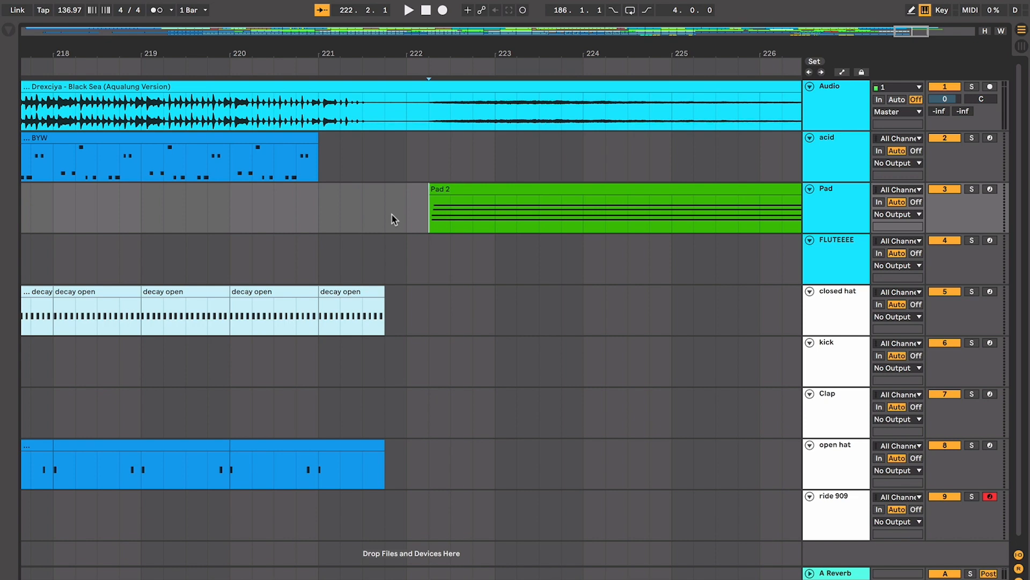
{"action": "left_click", "coordinate": [340, 212]}
{"action": "left_click", "coordinate": [408, 215]}
{"action": "left_click", "coordinate": [421, 220]}
{"action": "left_click", "coordinate": [363, 210]}
{"action": "left_click", "coordinate": [313, 211]}
Show the whole arrangement, select the ride 909 track from bar 153 past its last clip, and select the closed hat track.
{"action": "scroll", "coordinate": [313, 211], "scroll_direction": "left", "scroll_amount": 3}
{"action": "key", "text": "minus"}
{"action": "key", "text": "minus"}
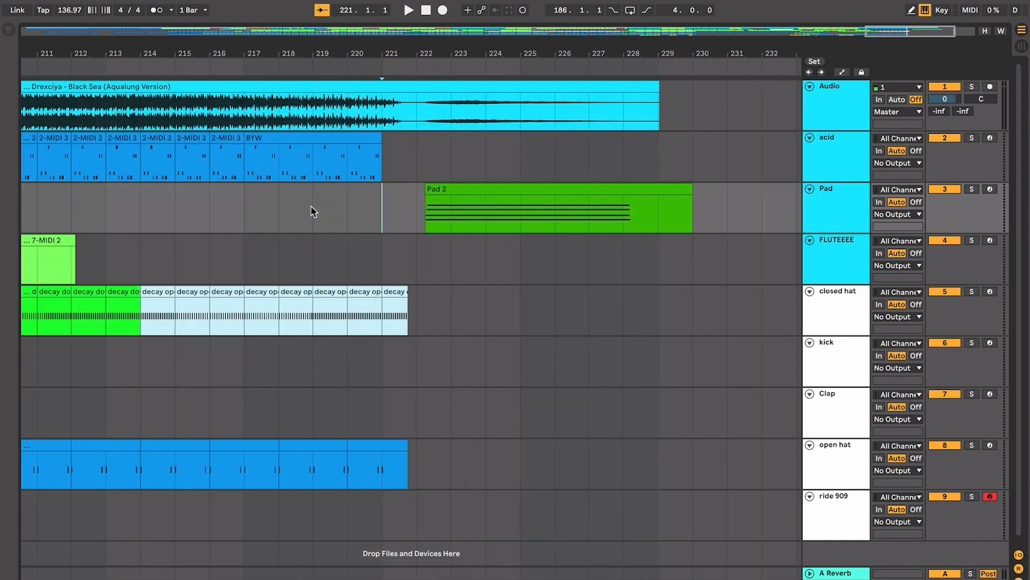
{"action": "scroll", "coordinate": [313, 211], "scroll_direction": "left", "scroll_amount": 6}
{"action": "key", "text": "minus"}
{"action": "key", "text": "w"}
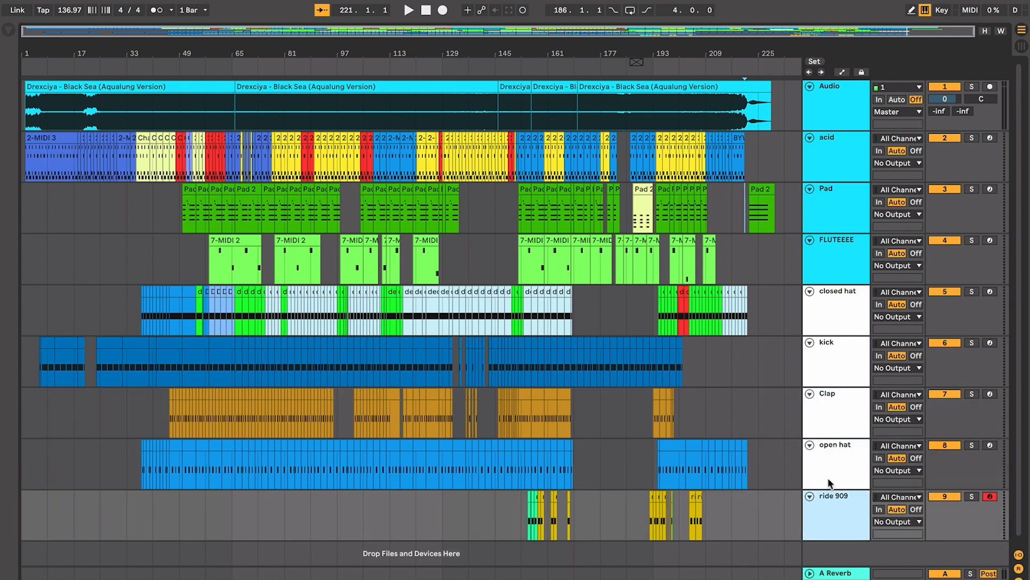
{"action": "left_click", "coordinate": [545, 509]}
{"action": "left_click", "coordinate": [785, 502], "text": "shift"}
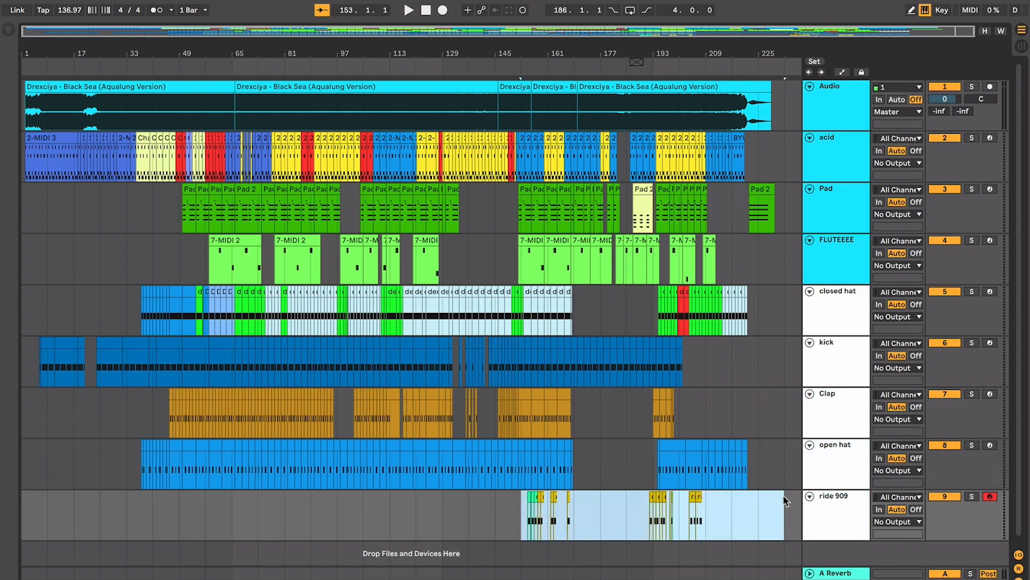
{"action": "left_click", "coordinate": [835, 315]}
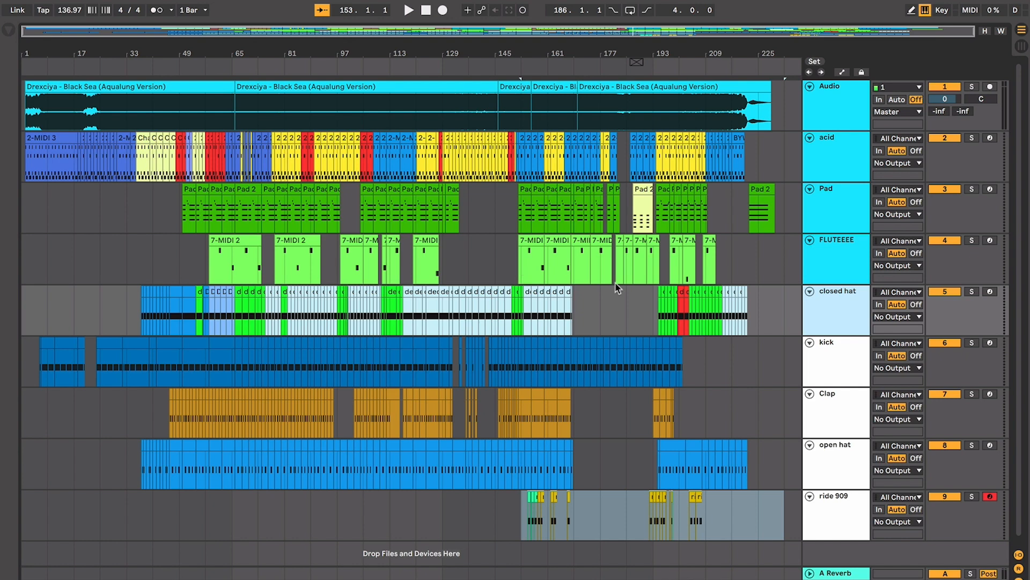
Review the Pad track across the song by marking bar 41 and selecting the Pad 2 clips at bars 187 and 74.
{"action": "left_click_drag", "start_coordinate": [759, 141], "coordinate": [23, 212]}
{"action": "left_click", "coordinate": [153, 193]}
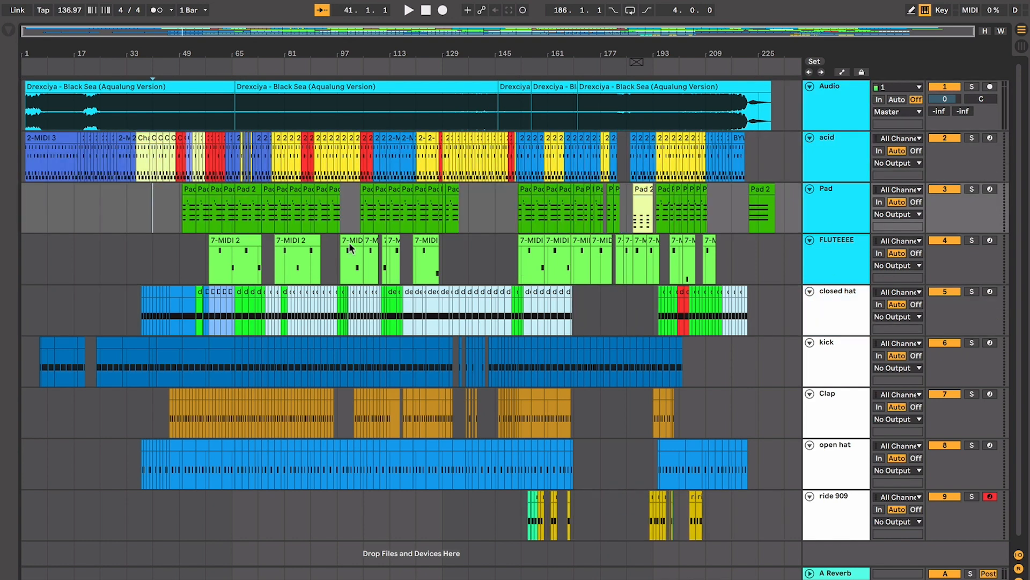
{"action": "left_click", "coordinate": [643, 215]}
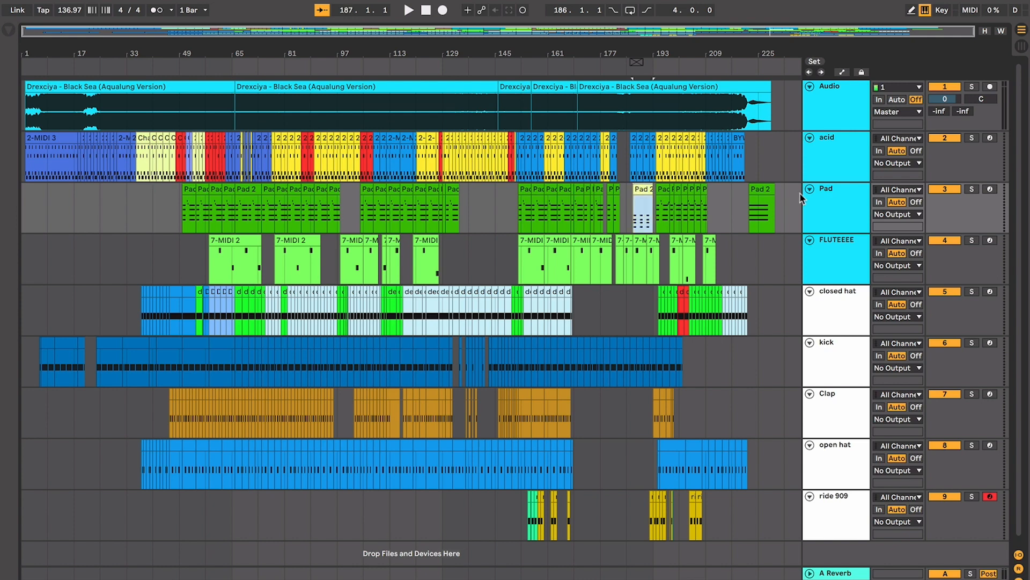
{"action": "left_click", "coordinate": [815, 201]}
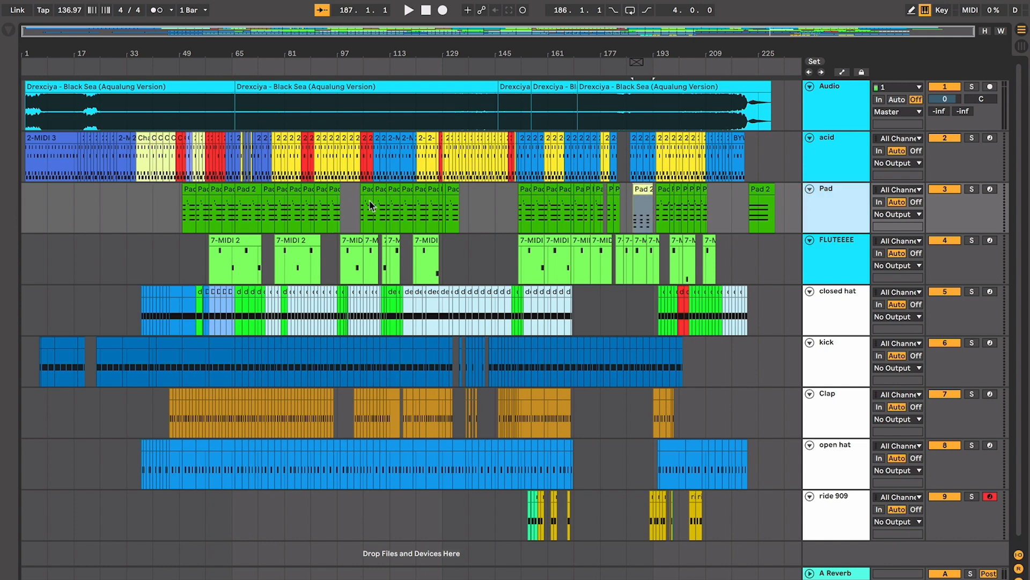
{"action": "left_click", "coordinate": [267, 194]}
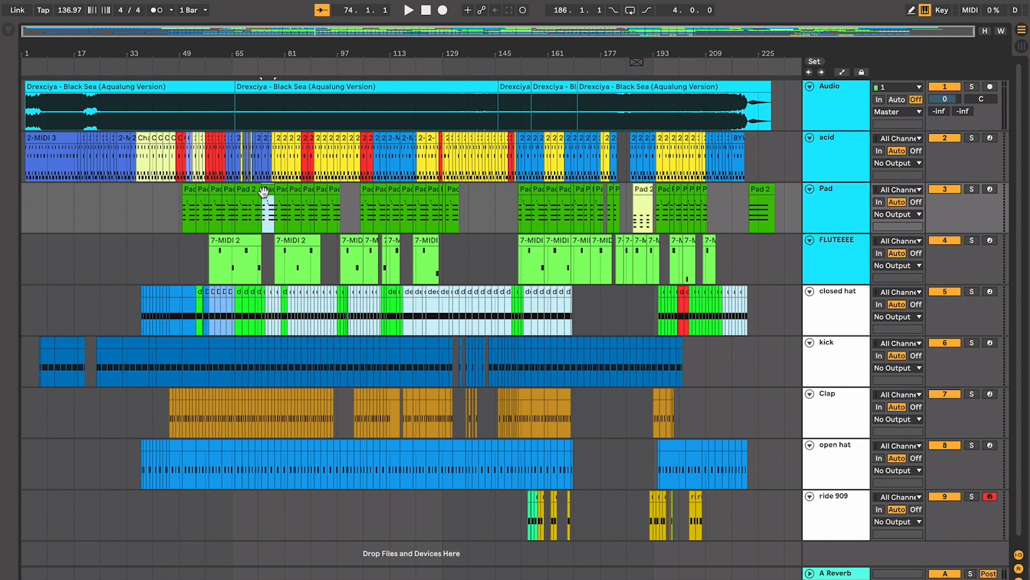
Mark bar 198 on the Pad track, play from bar 197 beat 3 into bar 198, and return to the whole arrangement.
{"action": "key", "text": "plus"}
{"action": "scroll", "coordinate": [397, 214], "scroll_direction": "right", "scroll_amount": 3}
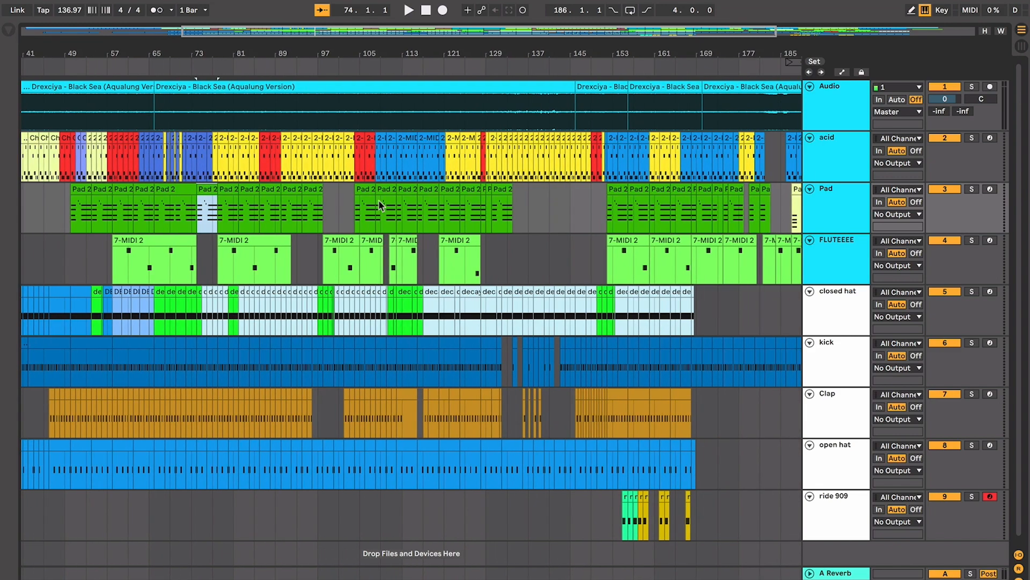
{"action": "scroll", "coordinate": [537, 198], "scroll_direction": "right", "scroll_amount": 6}
{"action": "left_click", "coordinate": [671, 193]}
{"action": "scroll", "coordinate": [671, 193], "scroll_direction": "right", "scroll_amount": 5}
{"action": "left_click", "coordinate": [624, 210]}
{"action": "scroll", "coordinate": [616, 215], "scroll_direction": "up", "scroll_amount": 10}
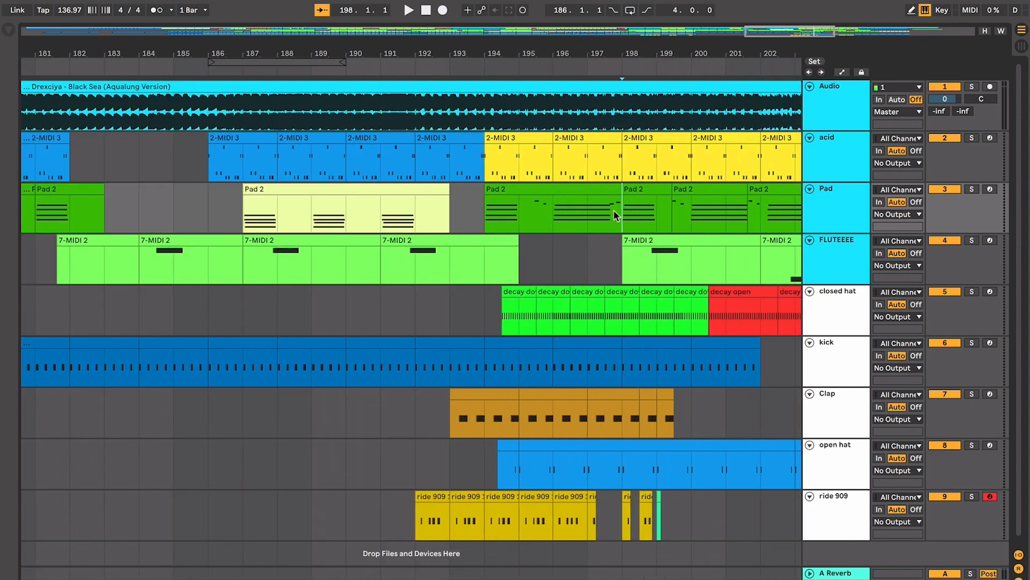
{"action": "left_click", "coordinate": [591, 204]}
{"action": "scroll", "coordinate": [591, 204], "scroll_direction": "down", "scroll_amount": 8}
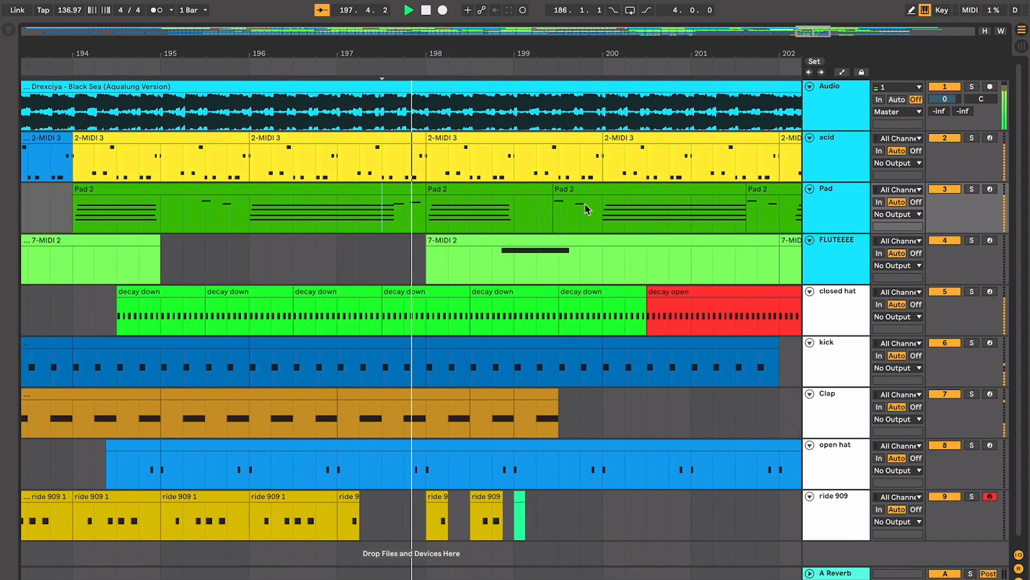
{"action": "scroll", "coordinate": [586, 210], "scroll_direction": "down", "scroll_amount": 10}
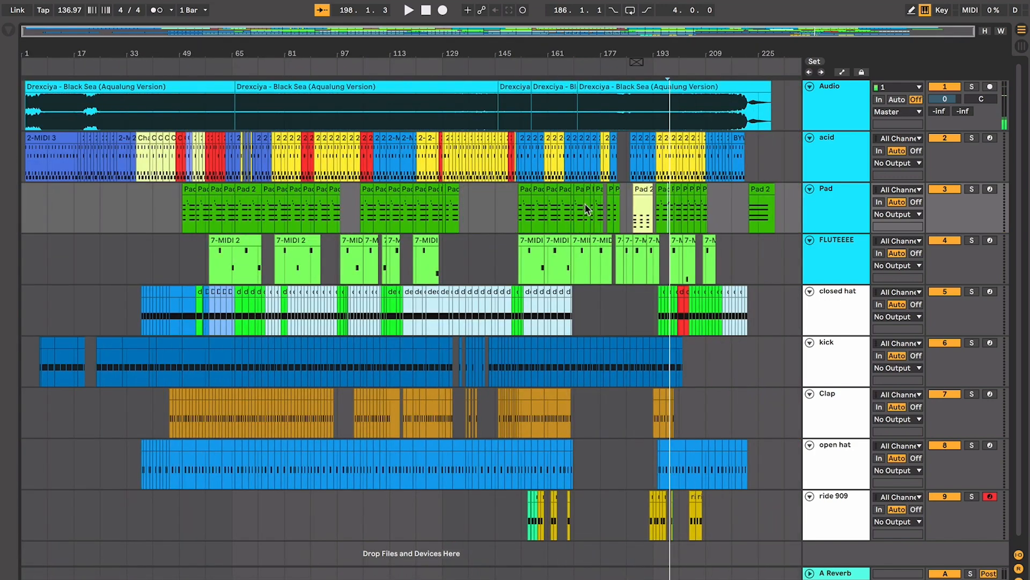
{"action": "scroll", "coordinate": [593, 208], "scroll_direction": "down", "scroll_amount": 1}
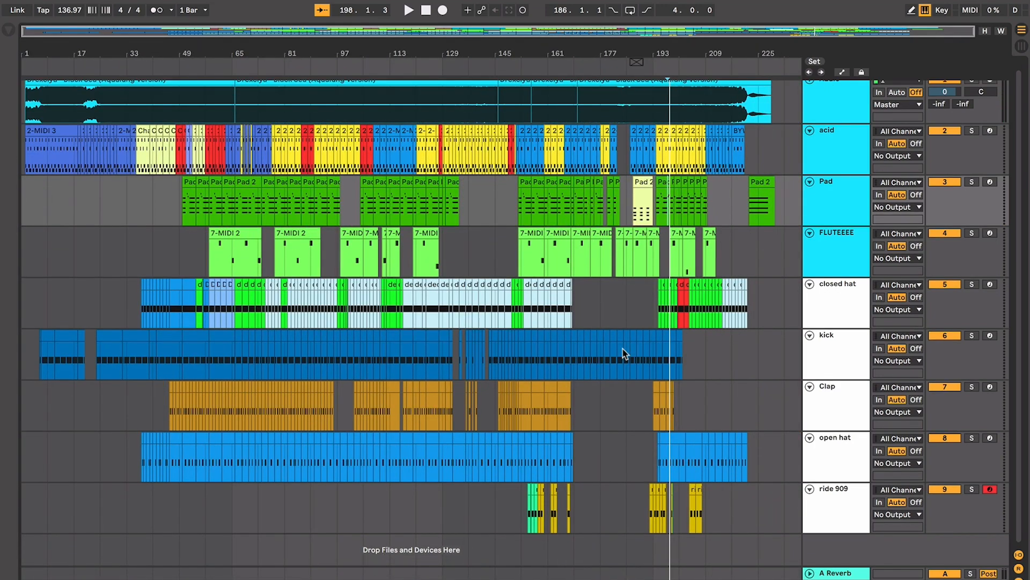